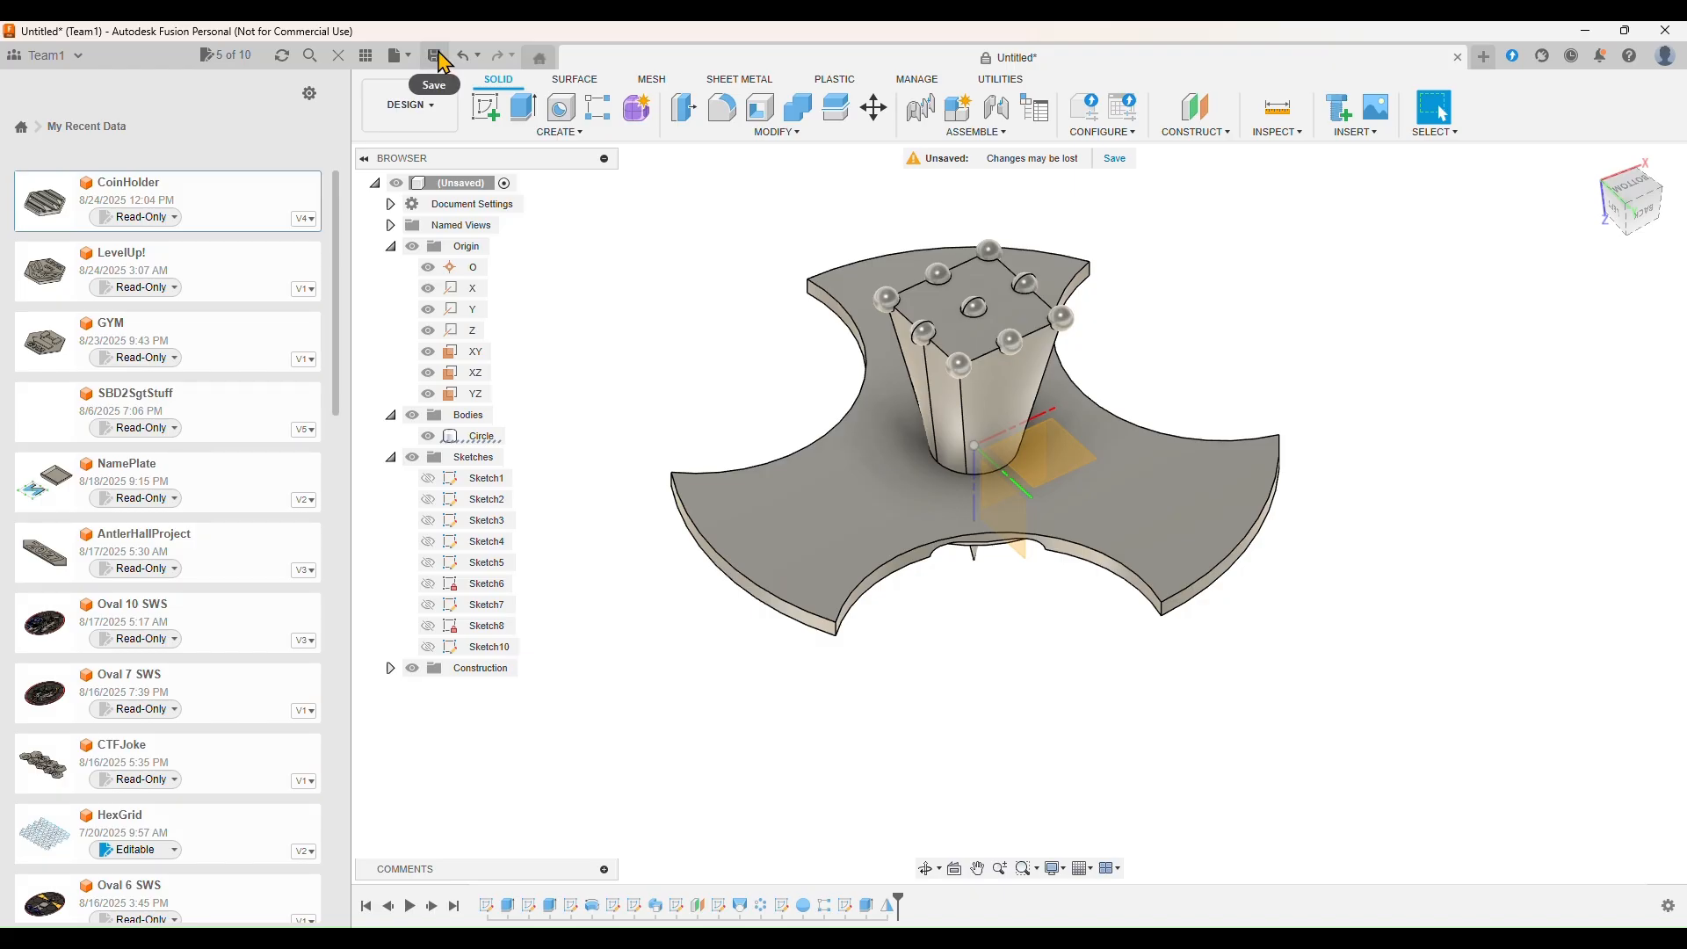
Save the current design under the name Topper in the Admin Project location
click(434, 55)
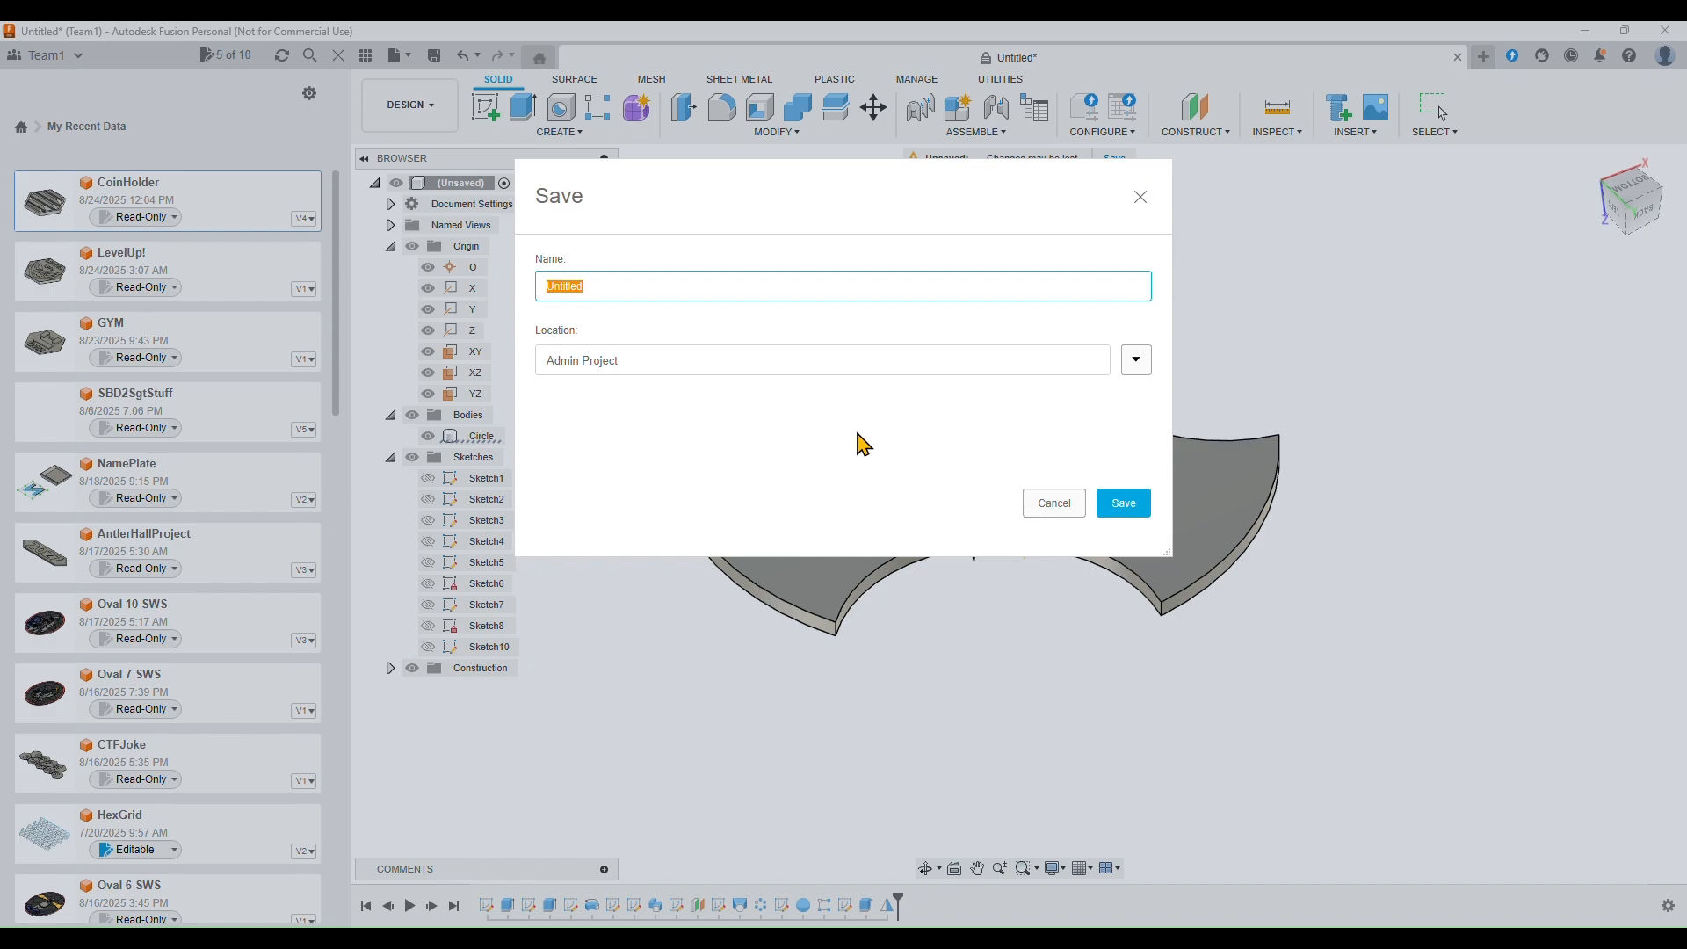
text(Topper)
click(1136, 511)
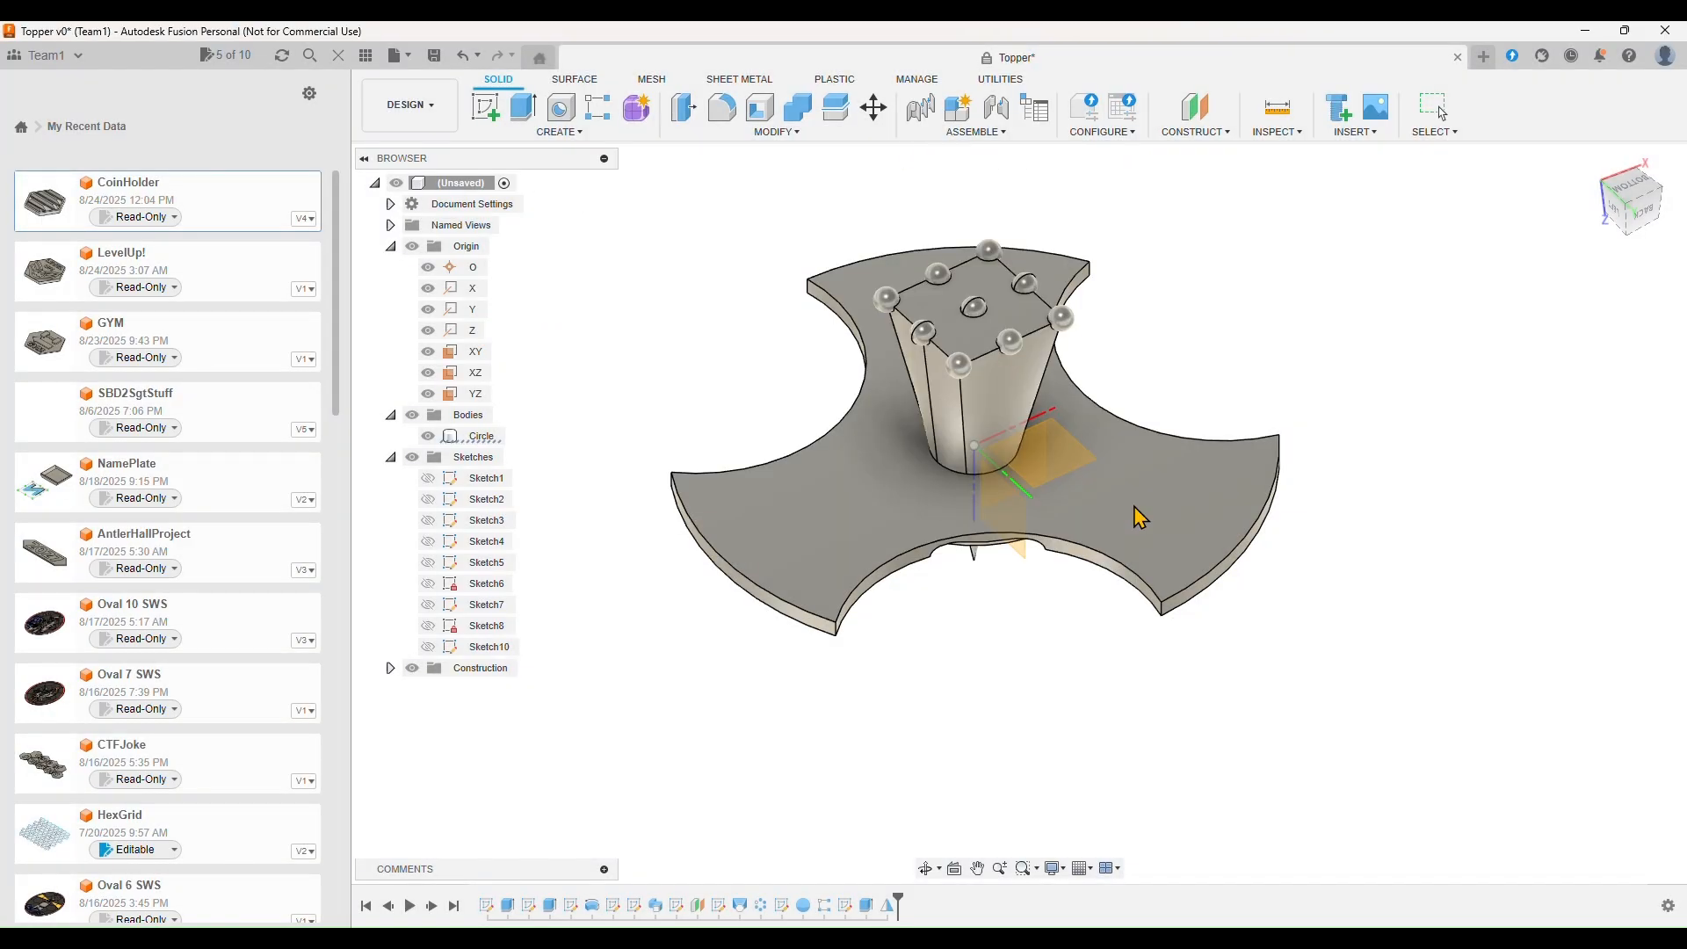
Create a new empty design and start a sketch on the horizontal XY plane
click(1483, 58)
click(1001, 57)
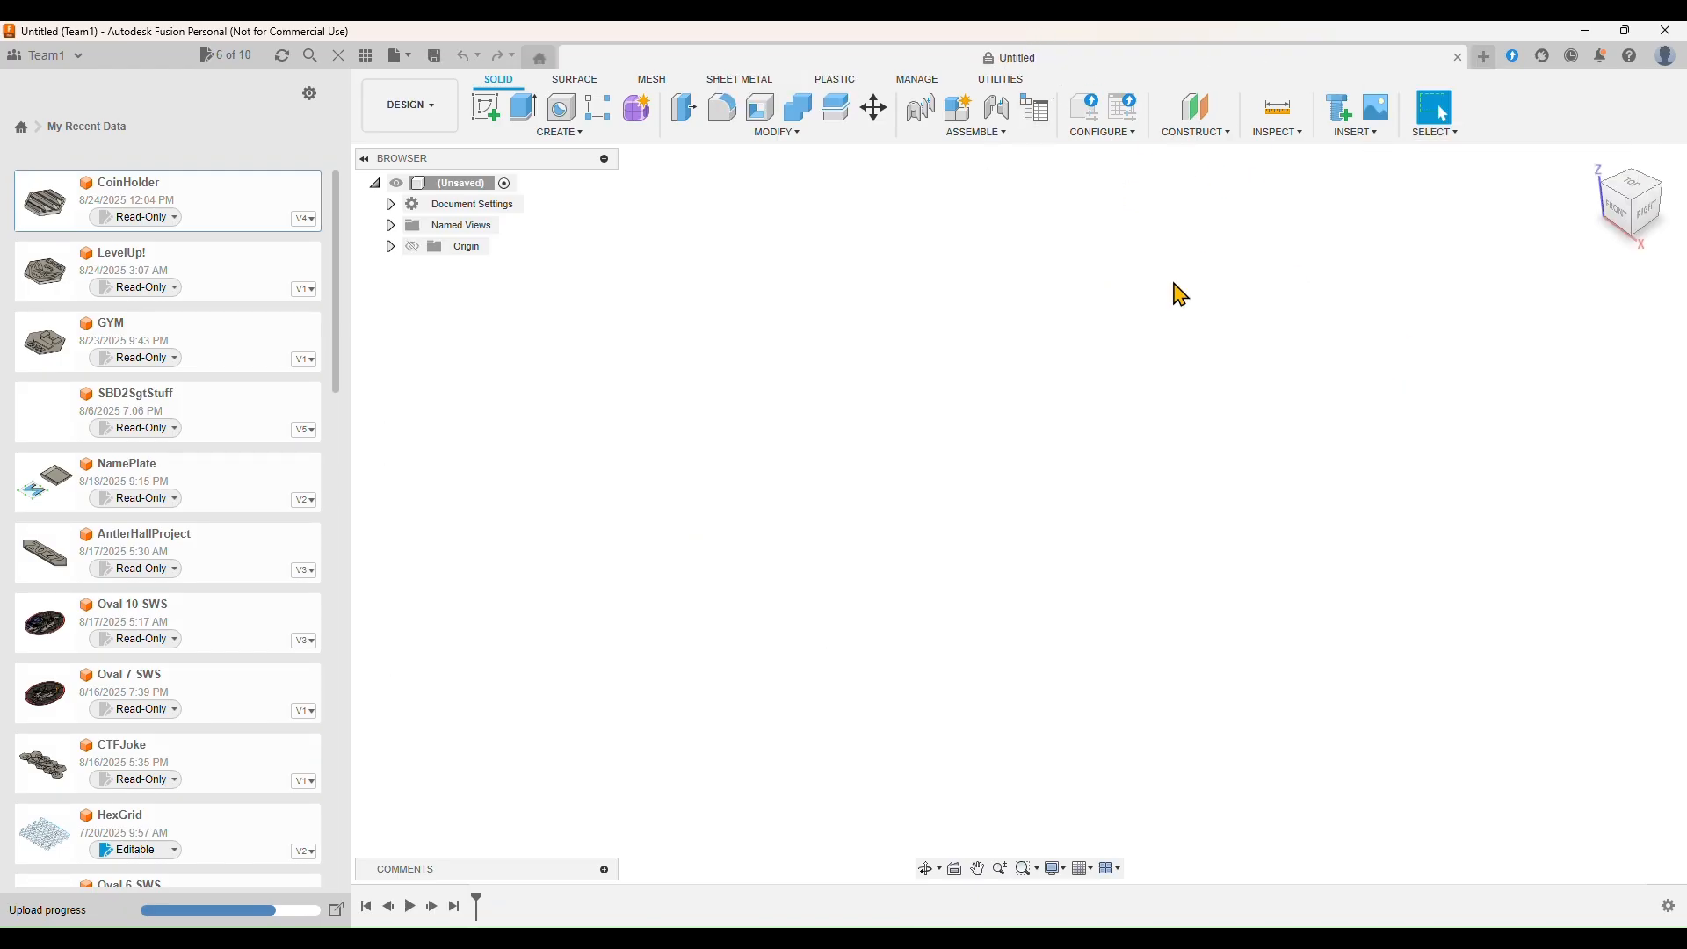
click(488, 109)
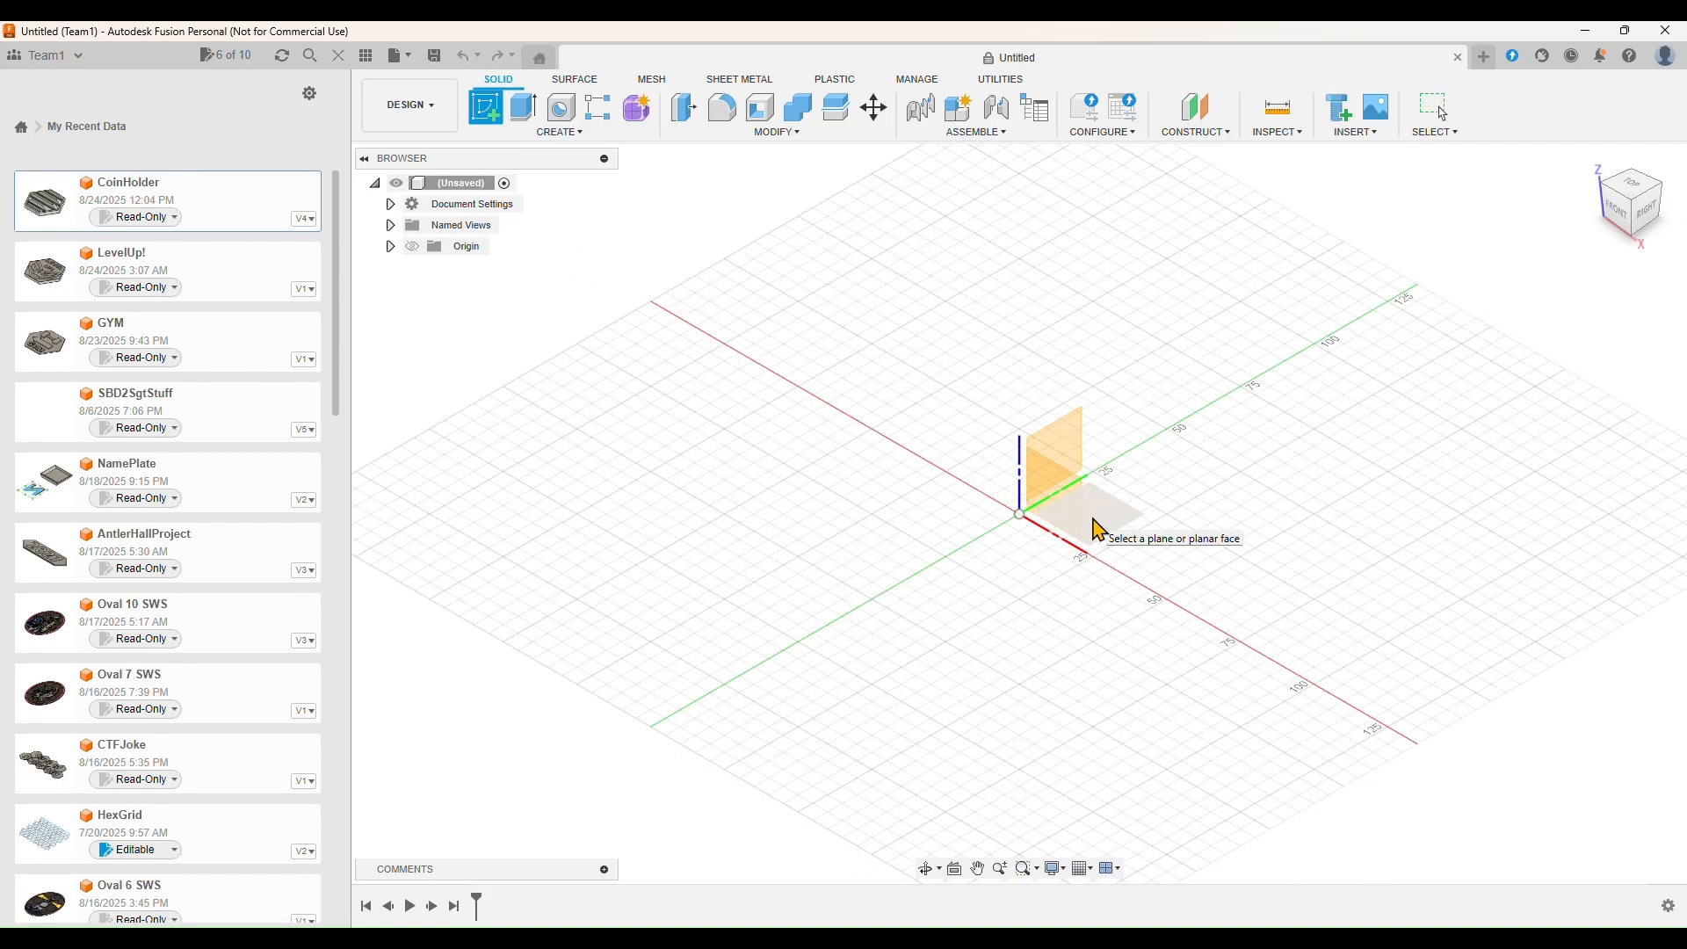
click(1099, 530)
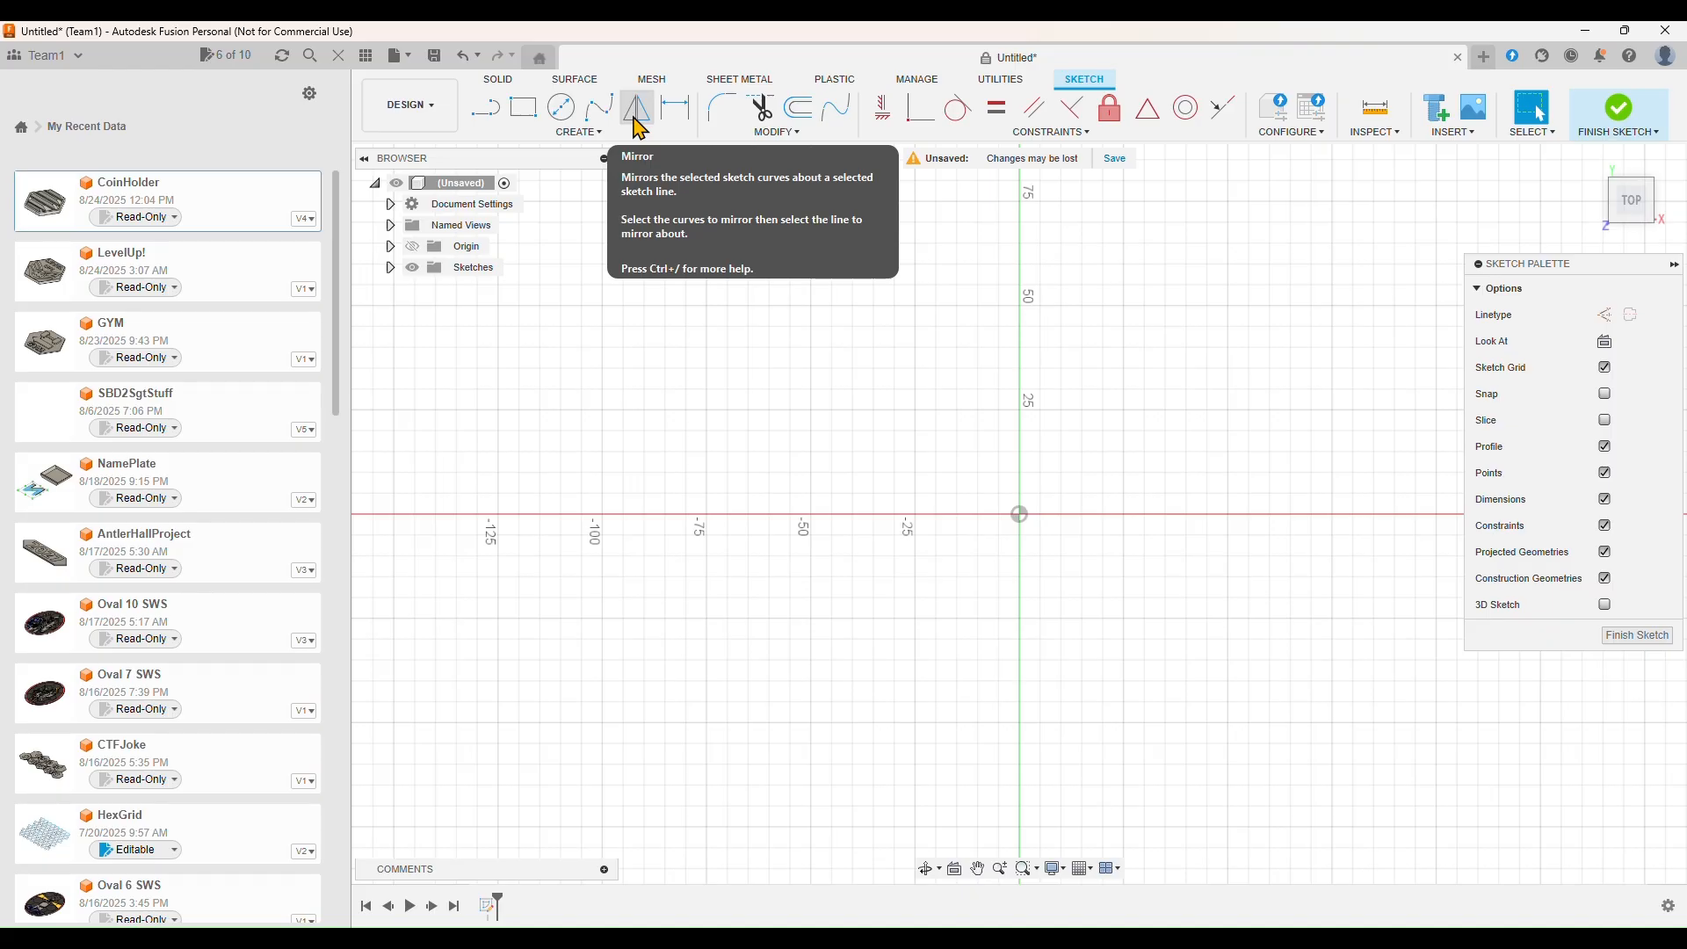
Draw a 50 mm line from the origin along the positive X axis
click(606, 132)
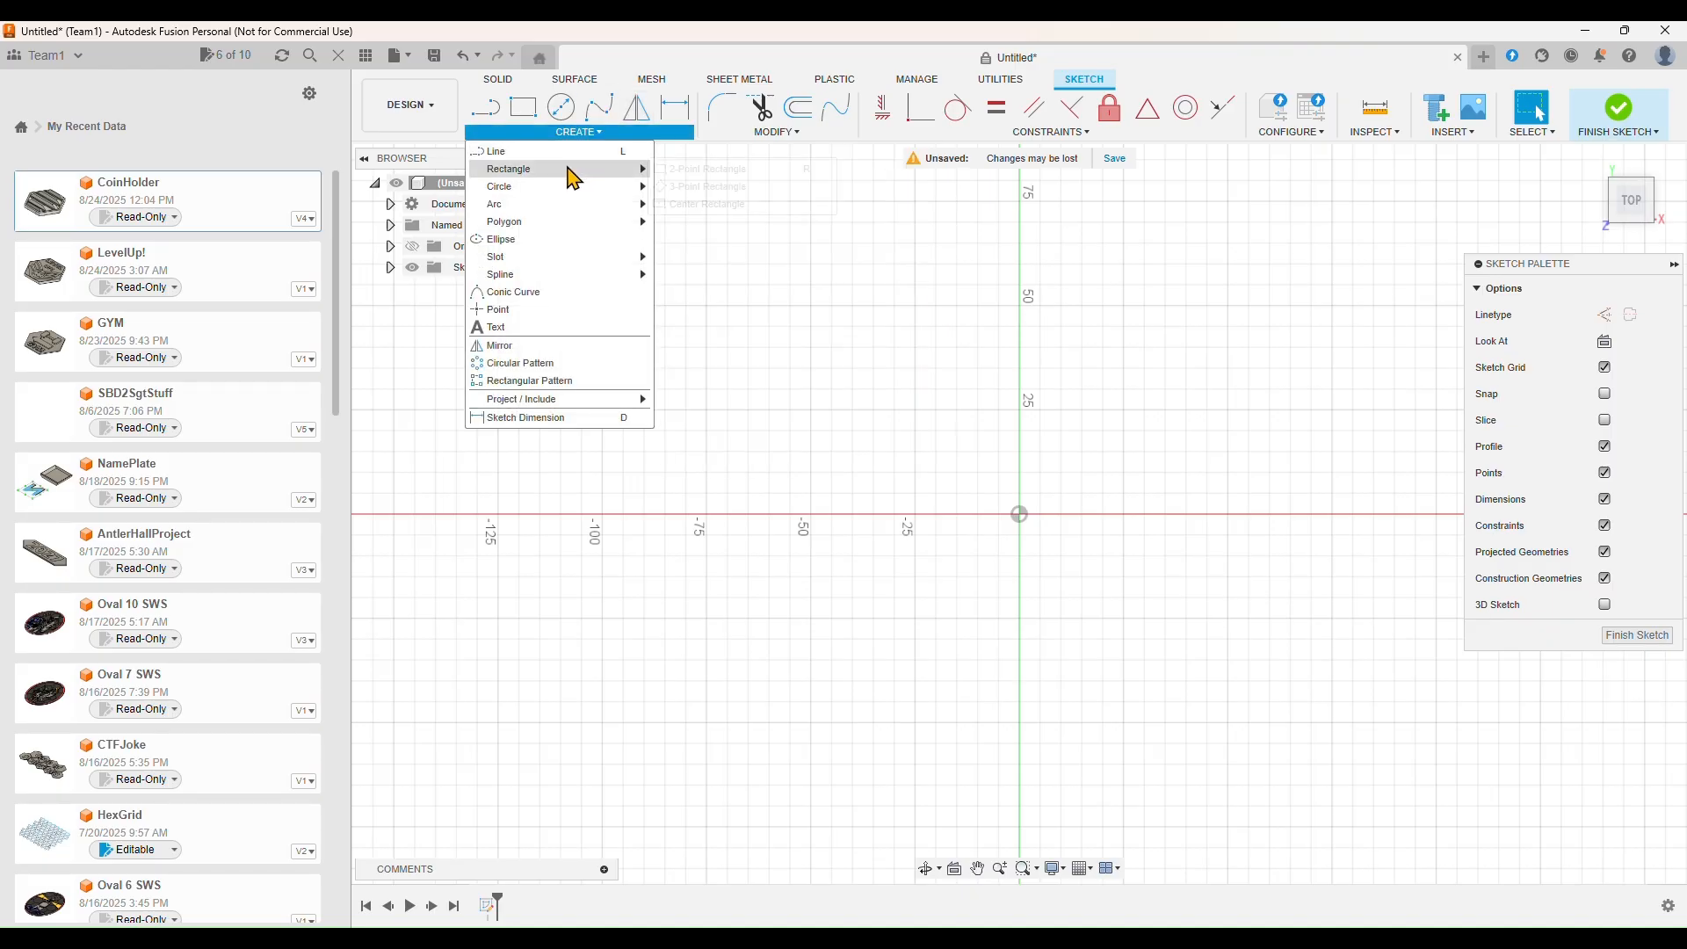
mouse_move(572, 178)
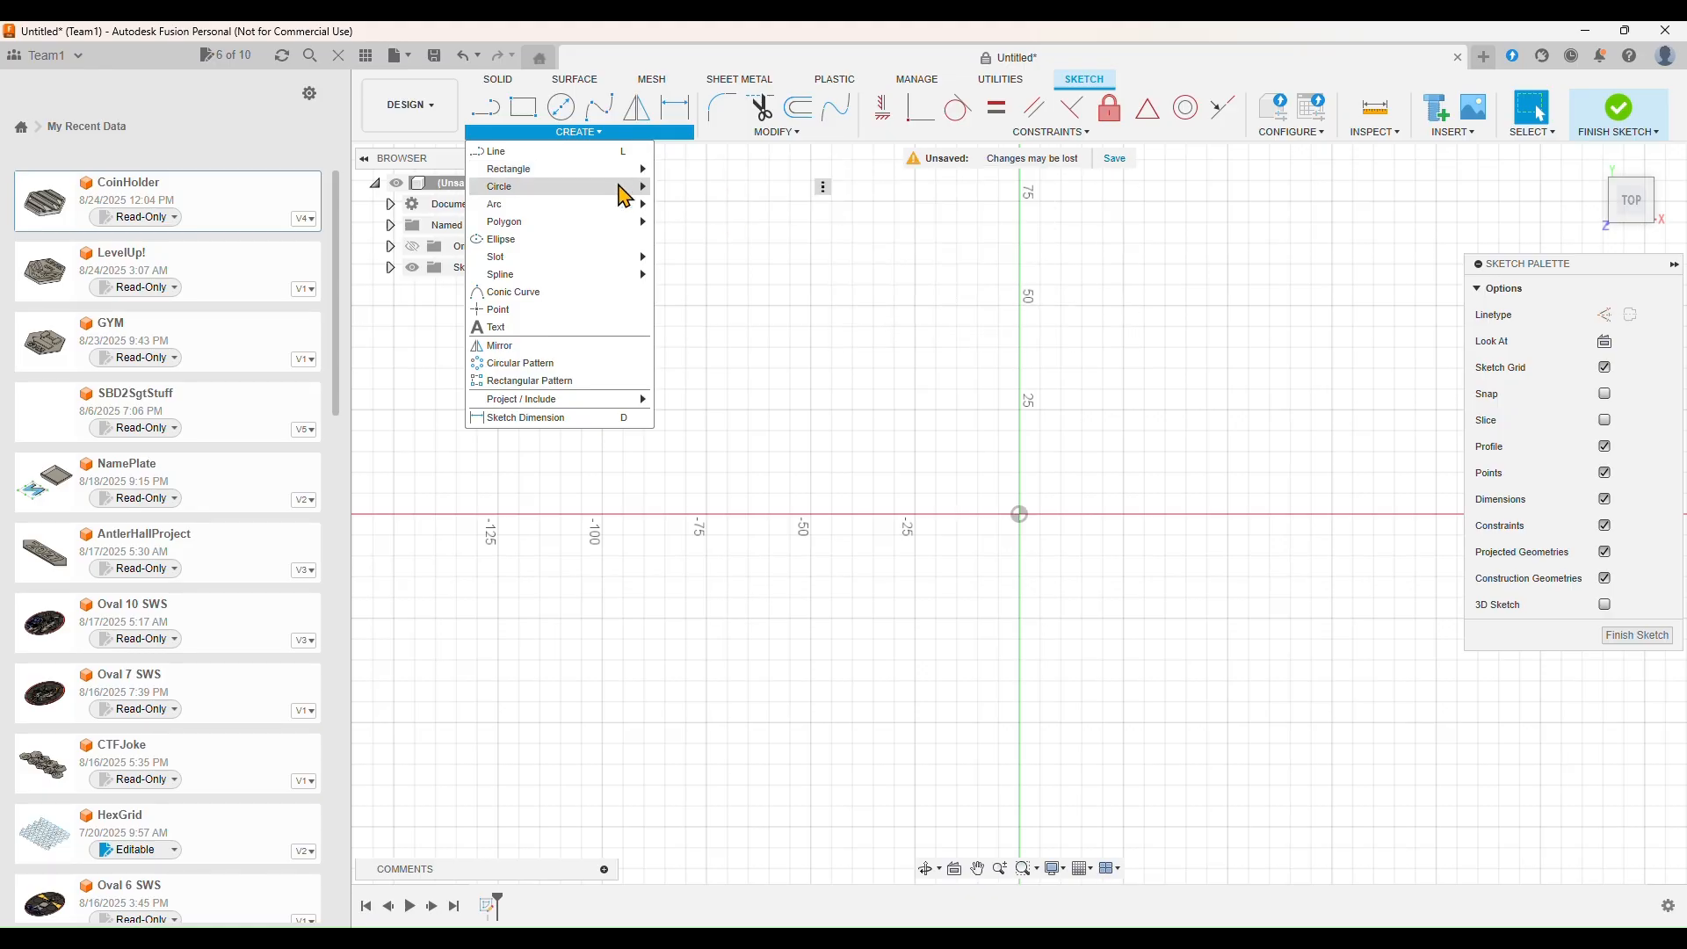
mouse_move(625, 187)
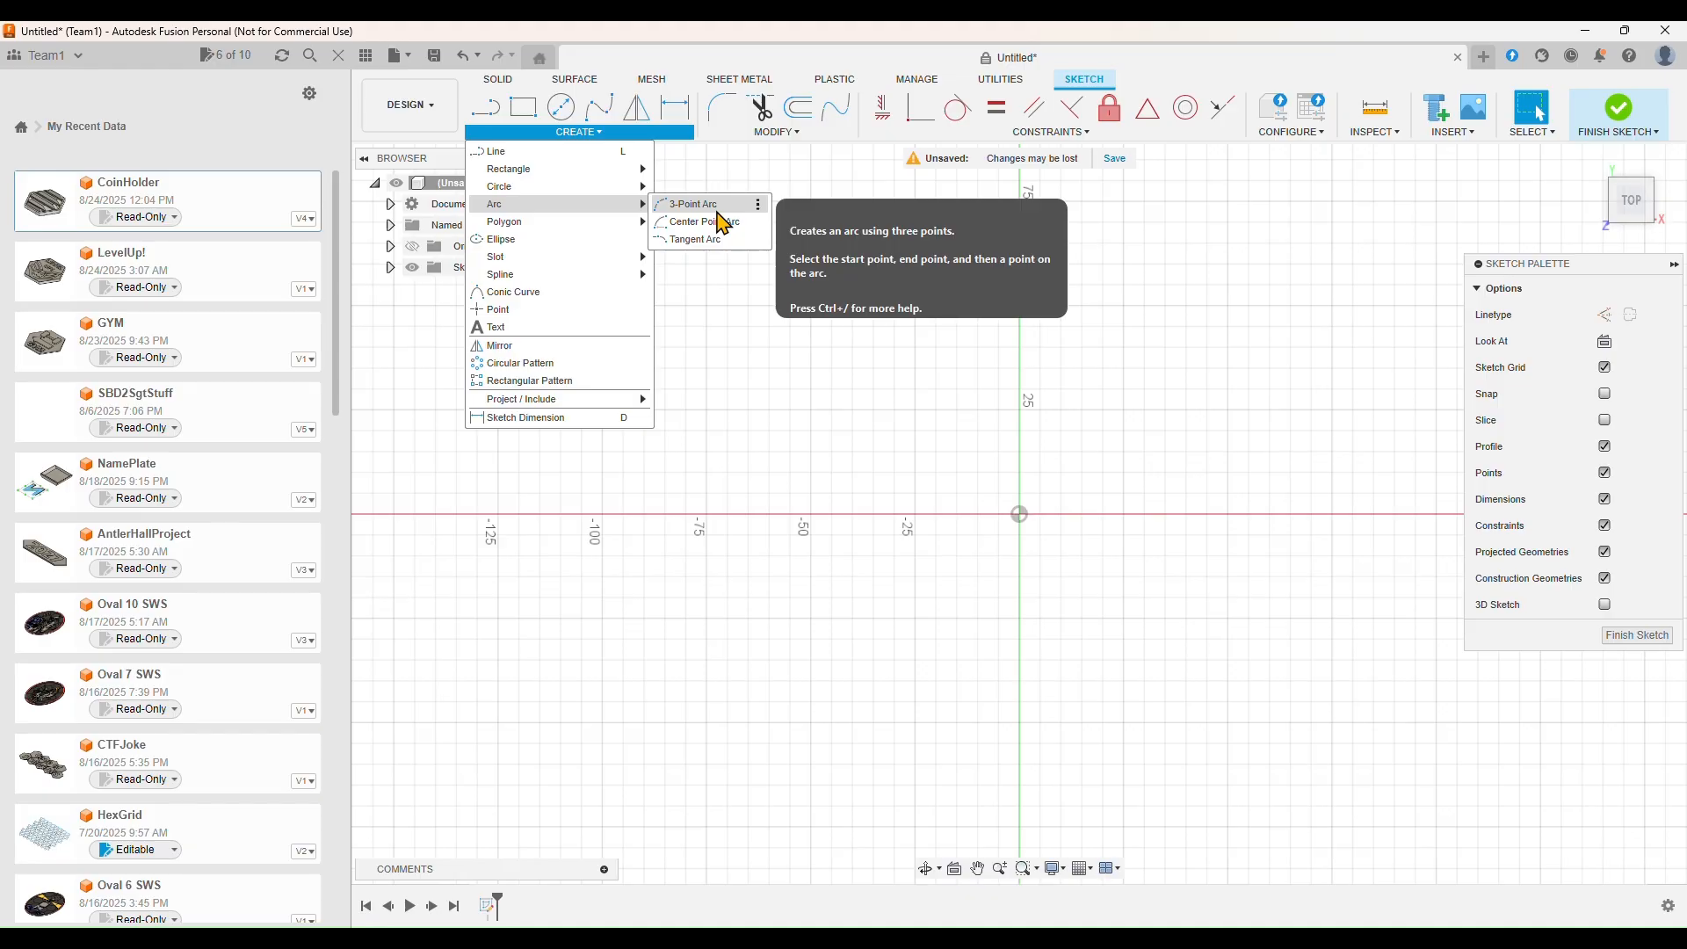
click(514, 151)
click(1019, 514)
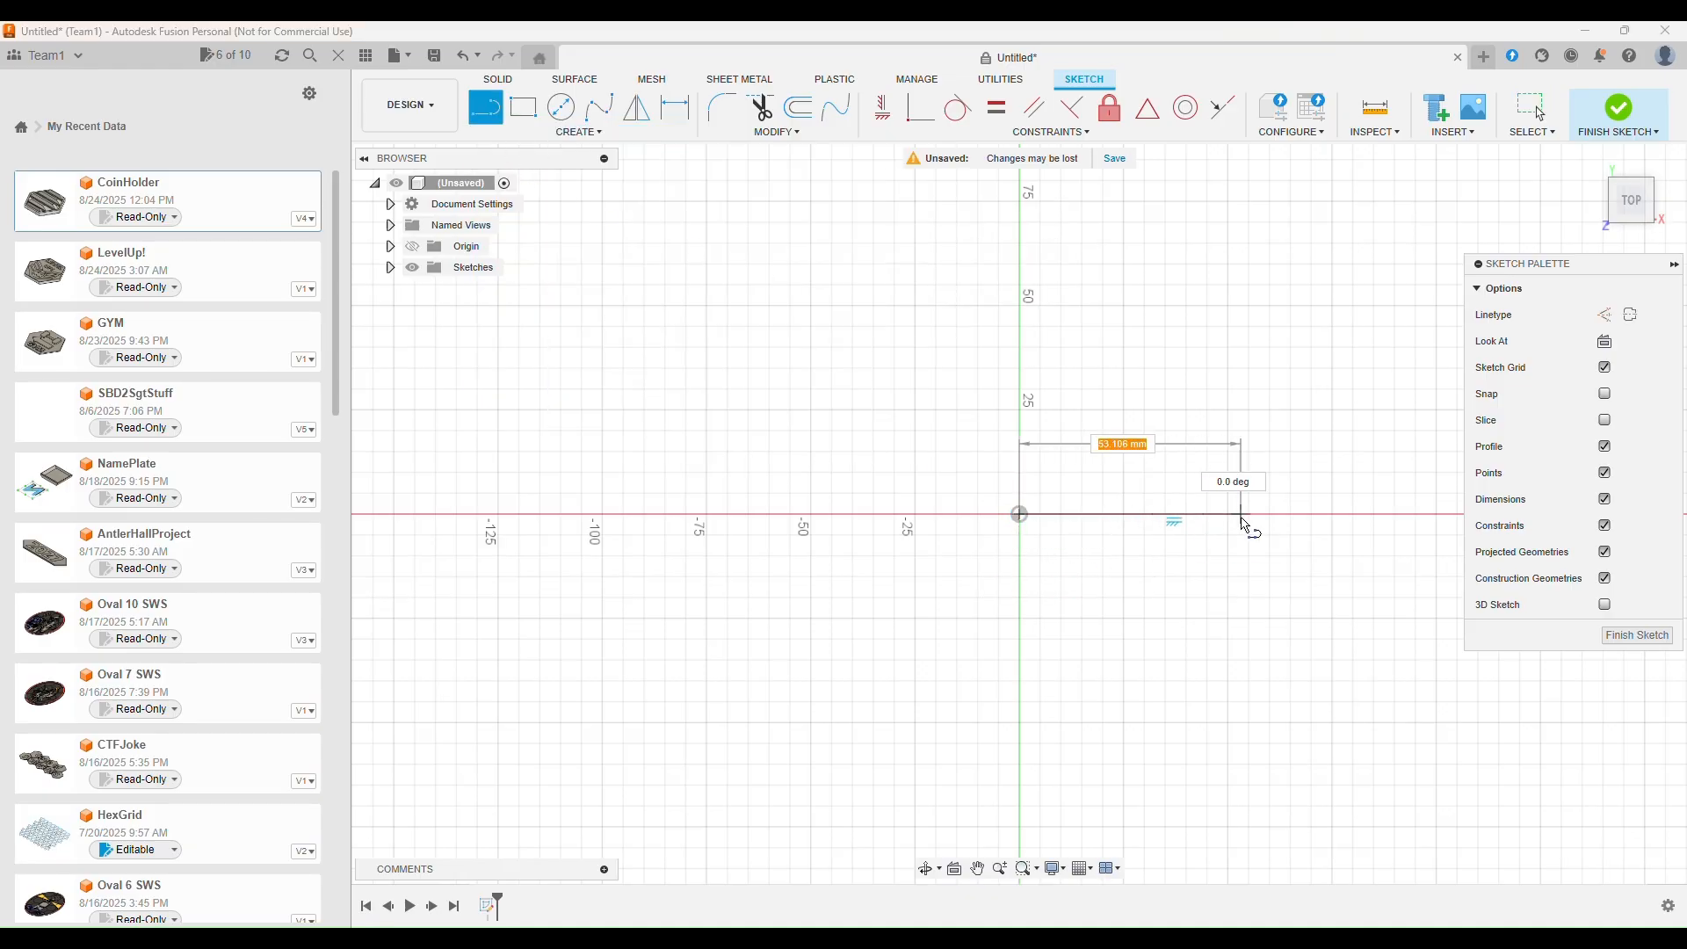
text(50)
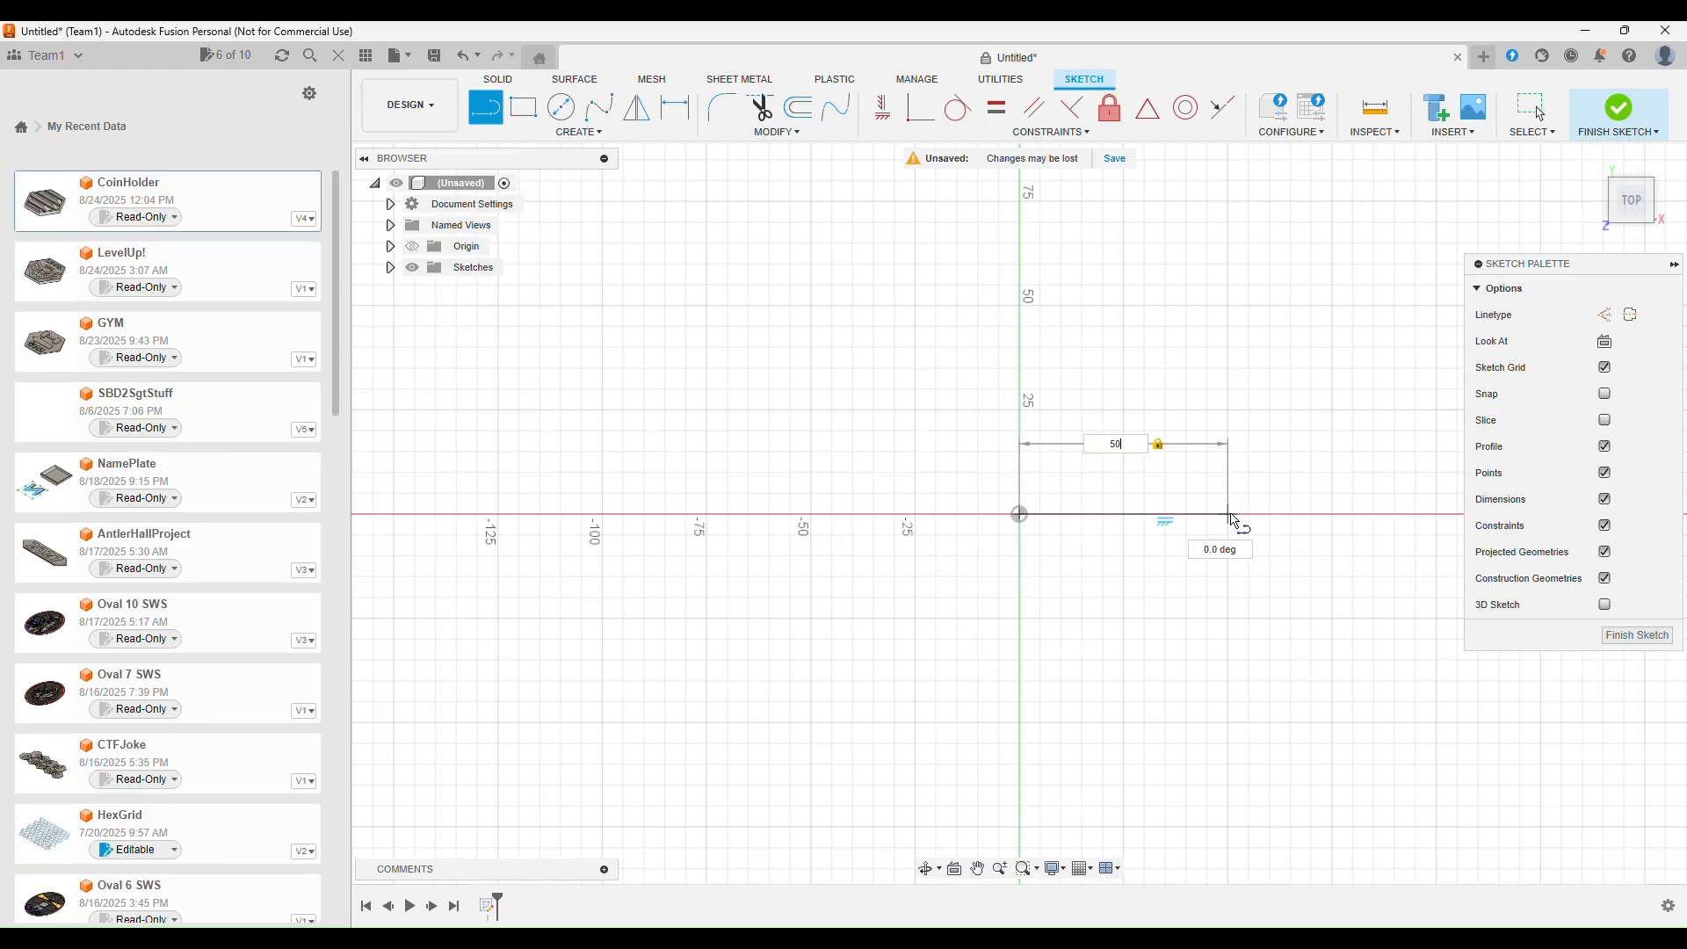
key(Return)
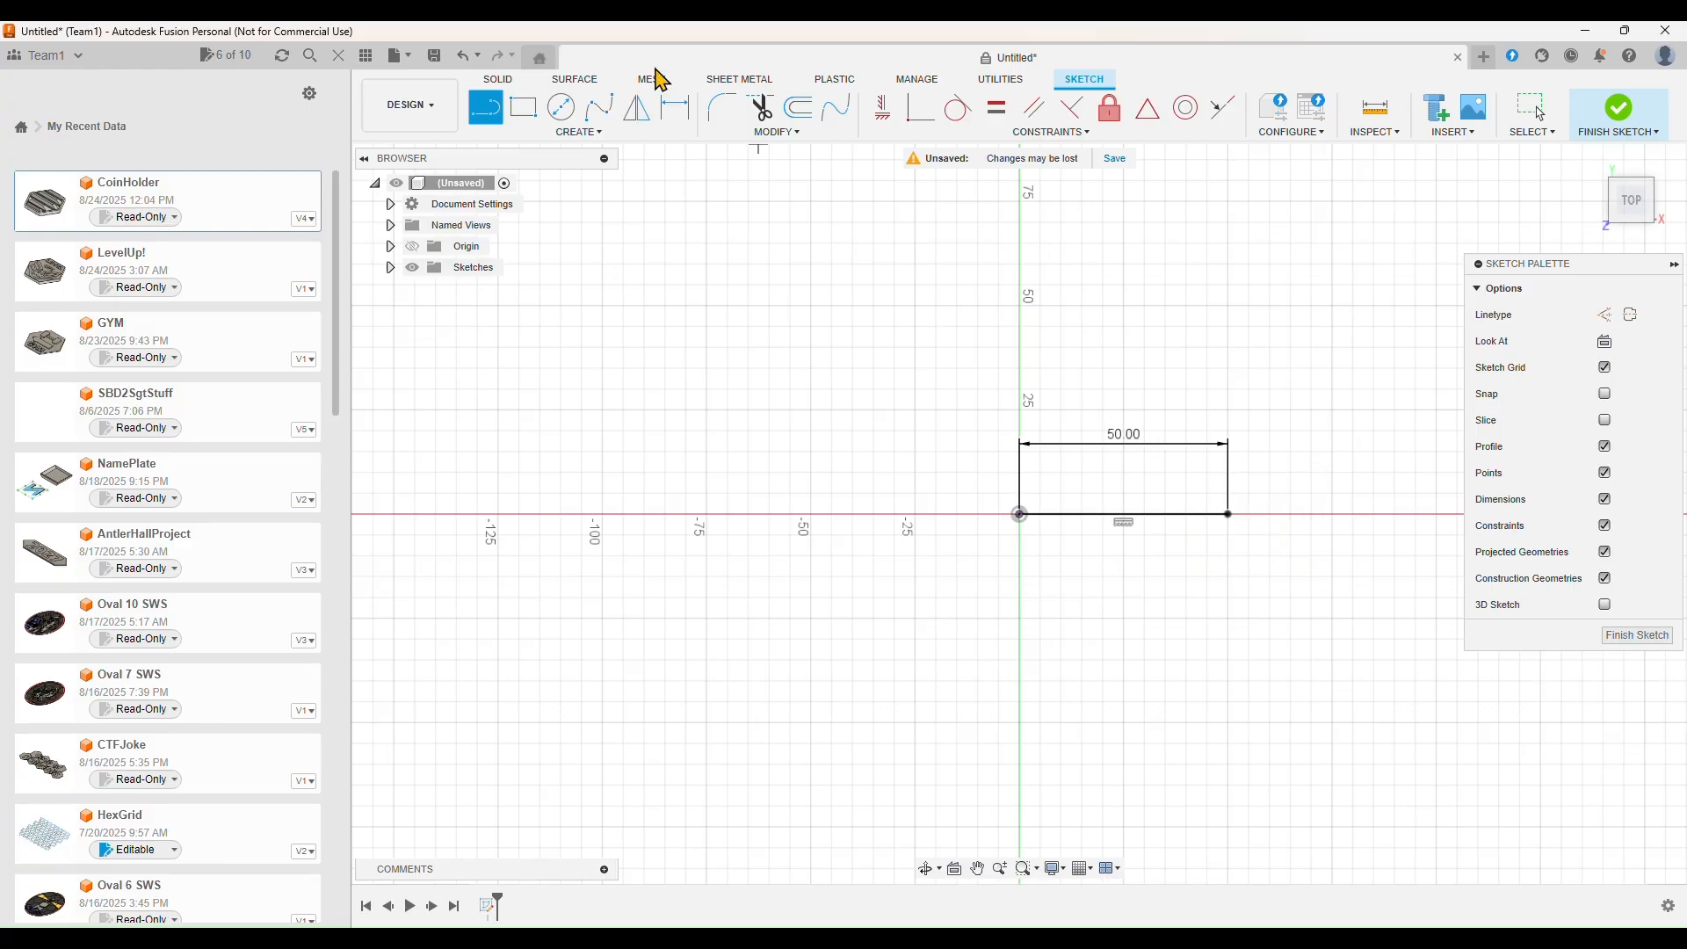
Draw an arc bulging above the 50 mm line, running from the origin to the line's other endpoint
click(590, 132)
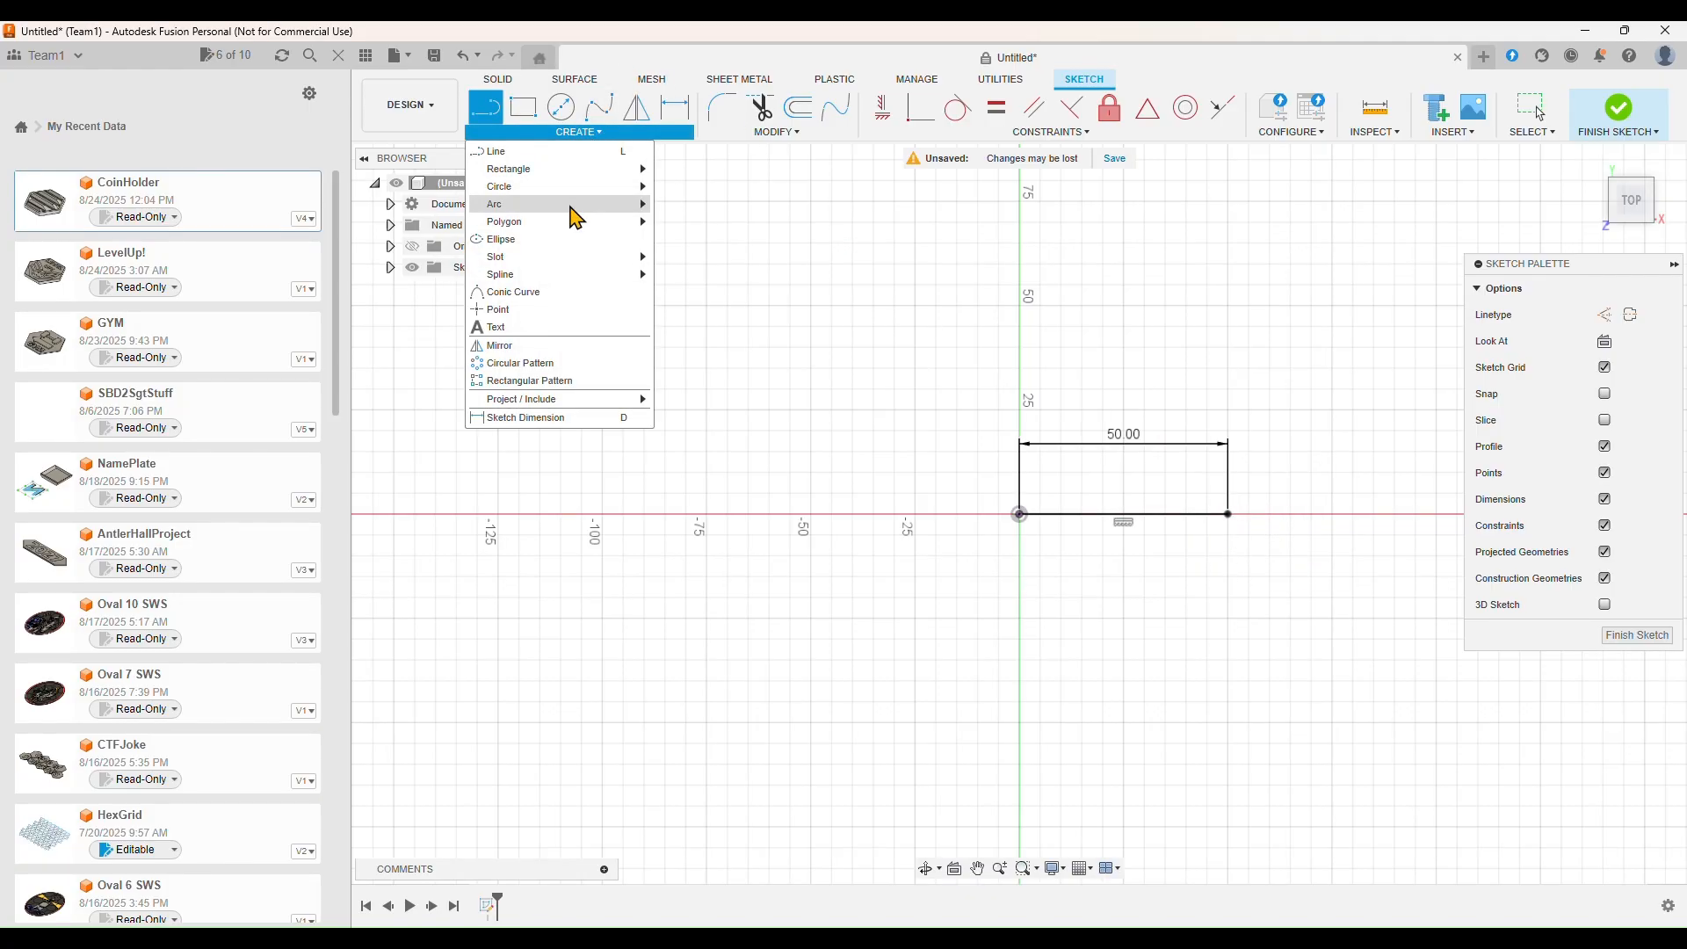
click(705, 221)
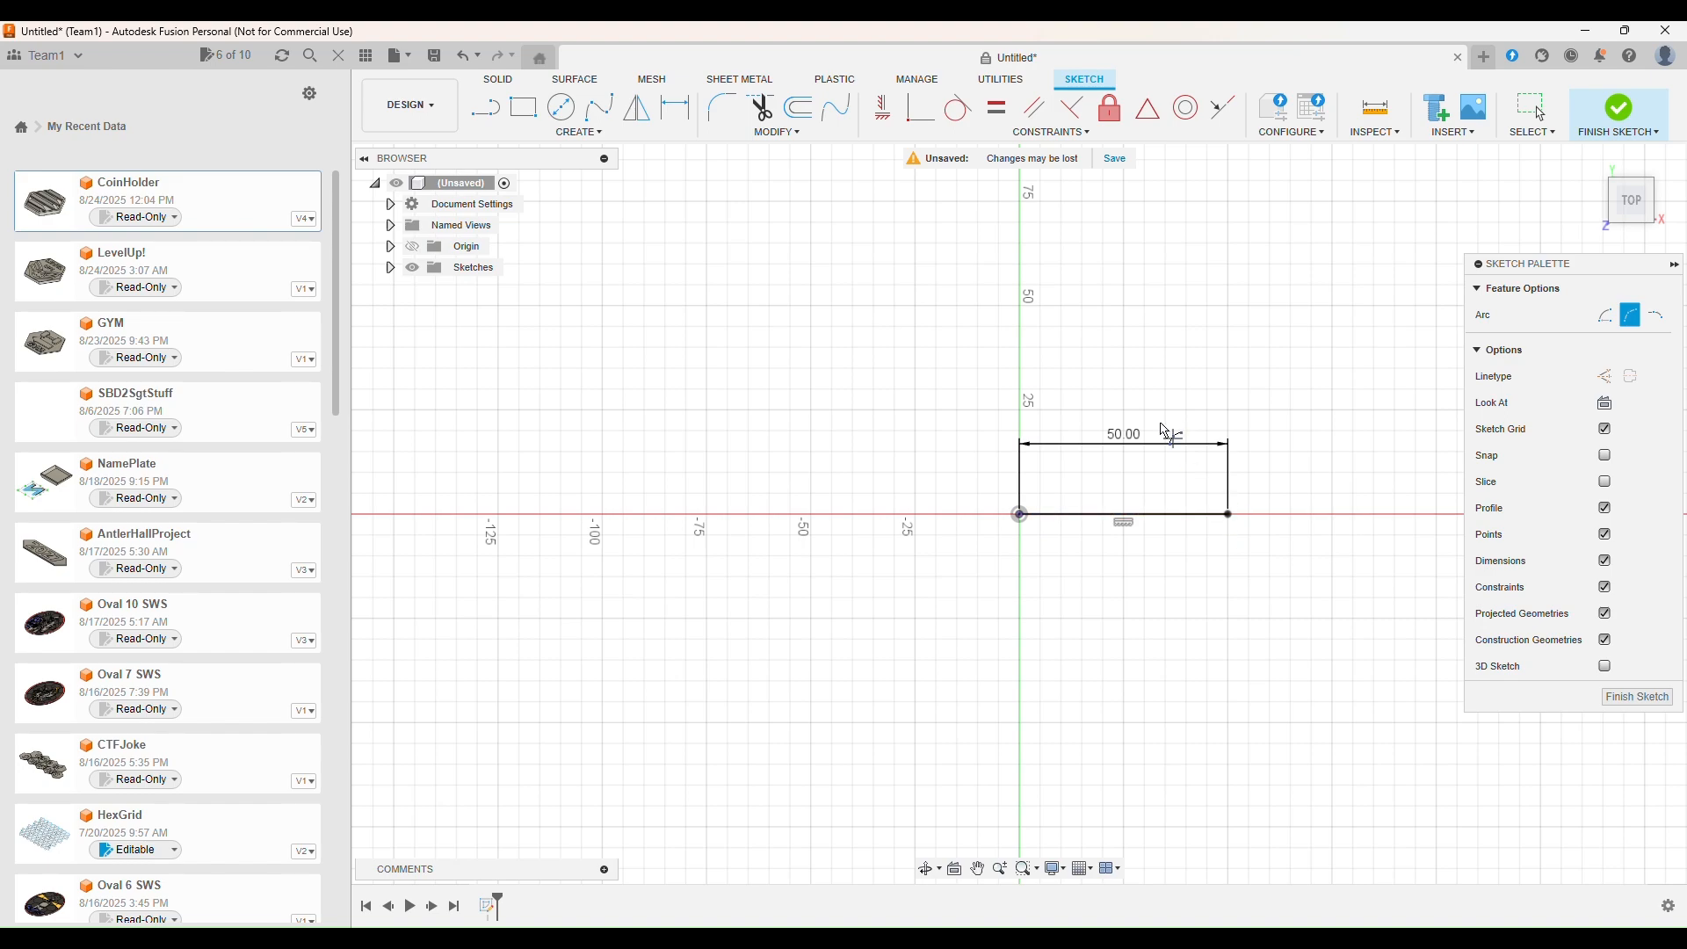
click(1019, 513)
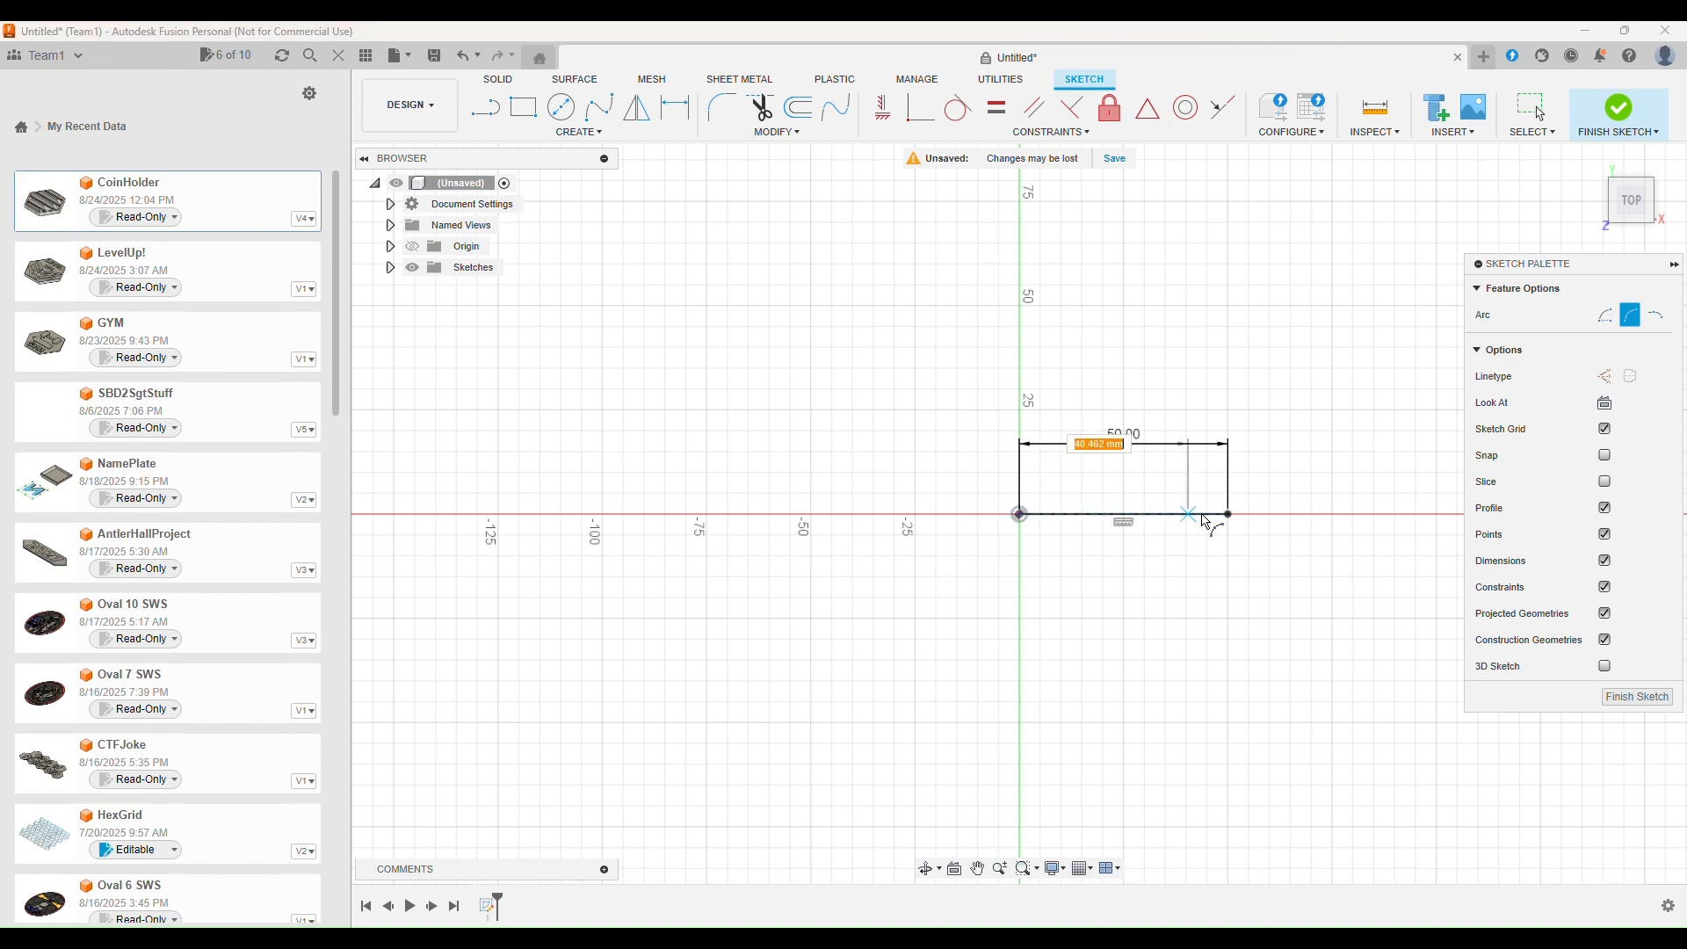
click(1235, 521)
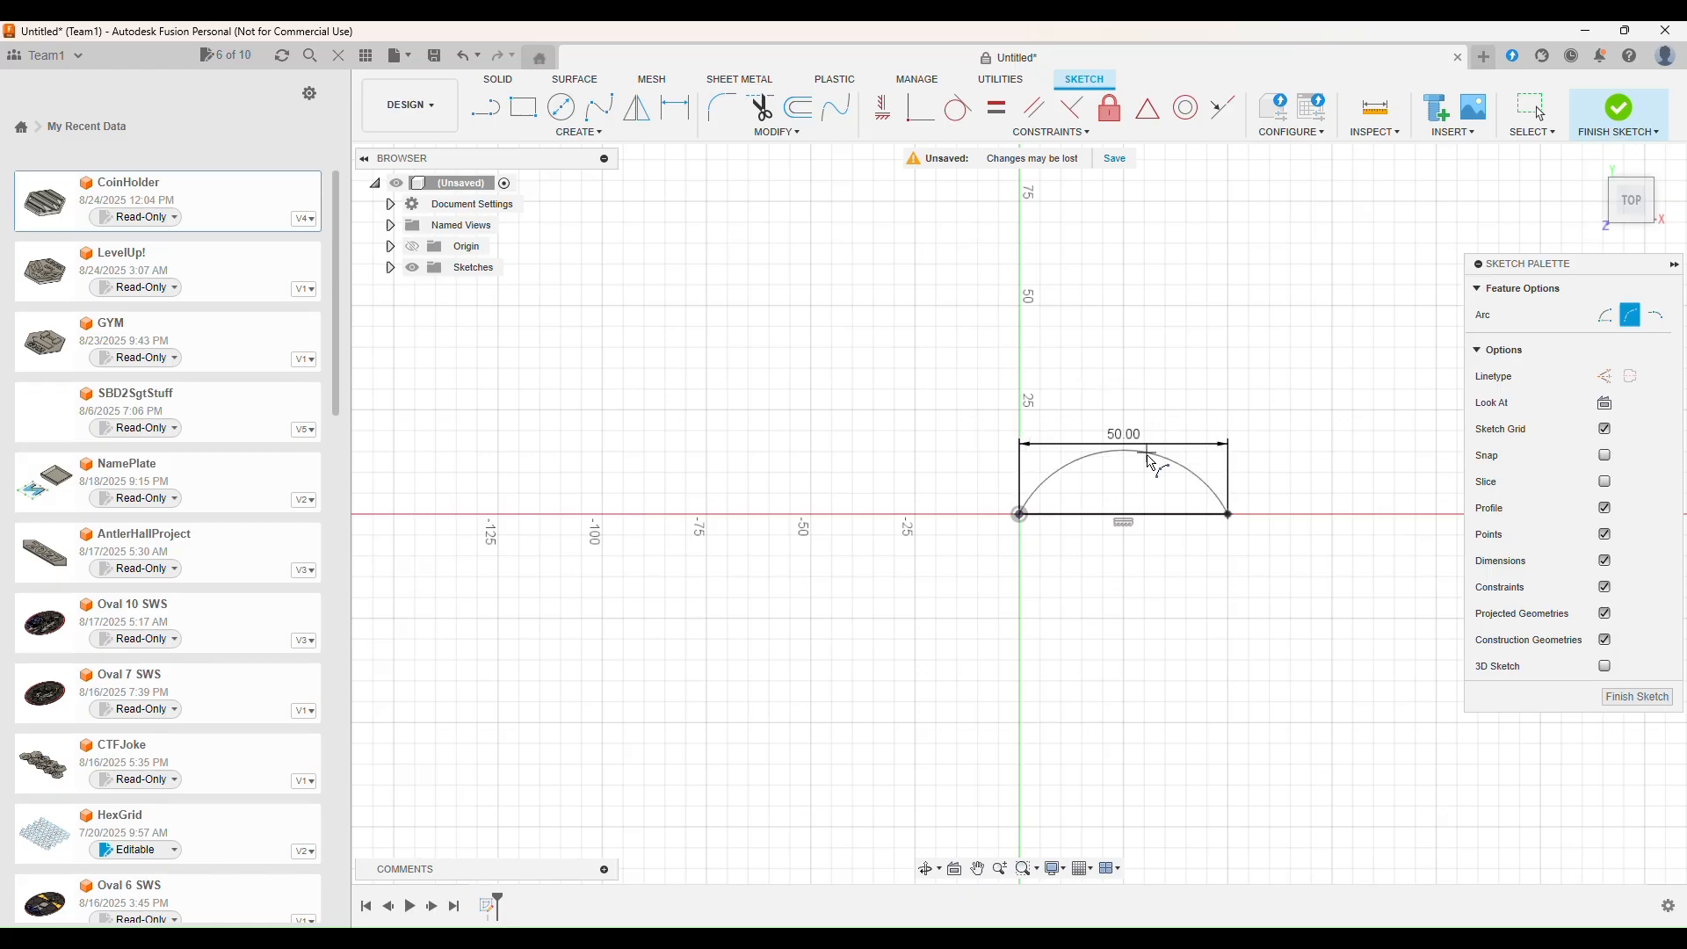
click(1142, 455)
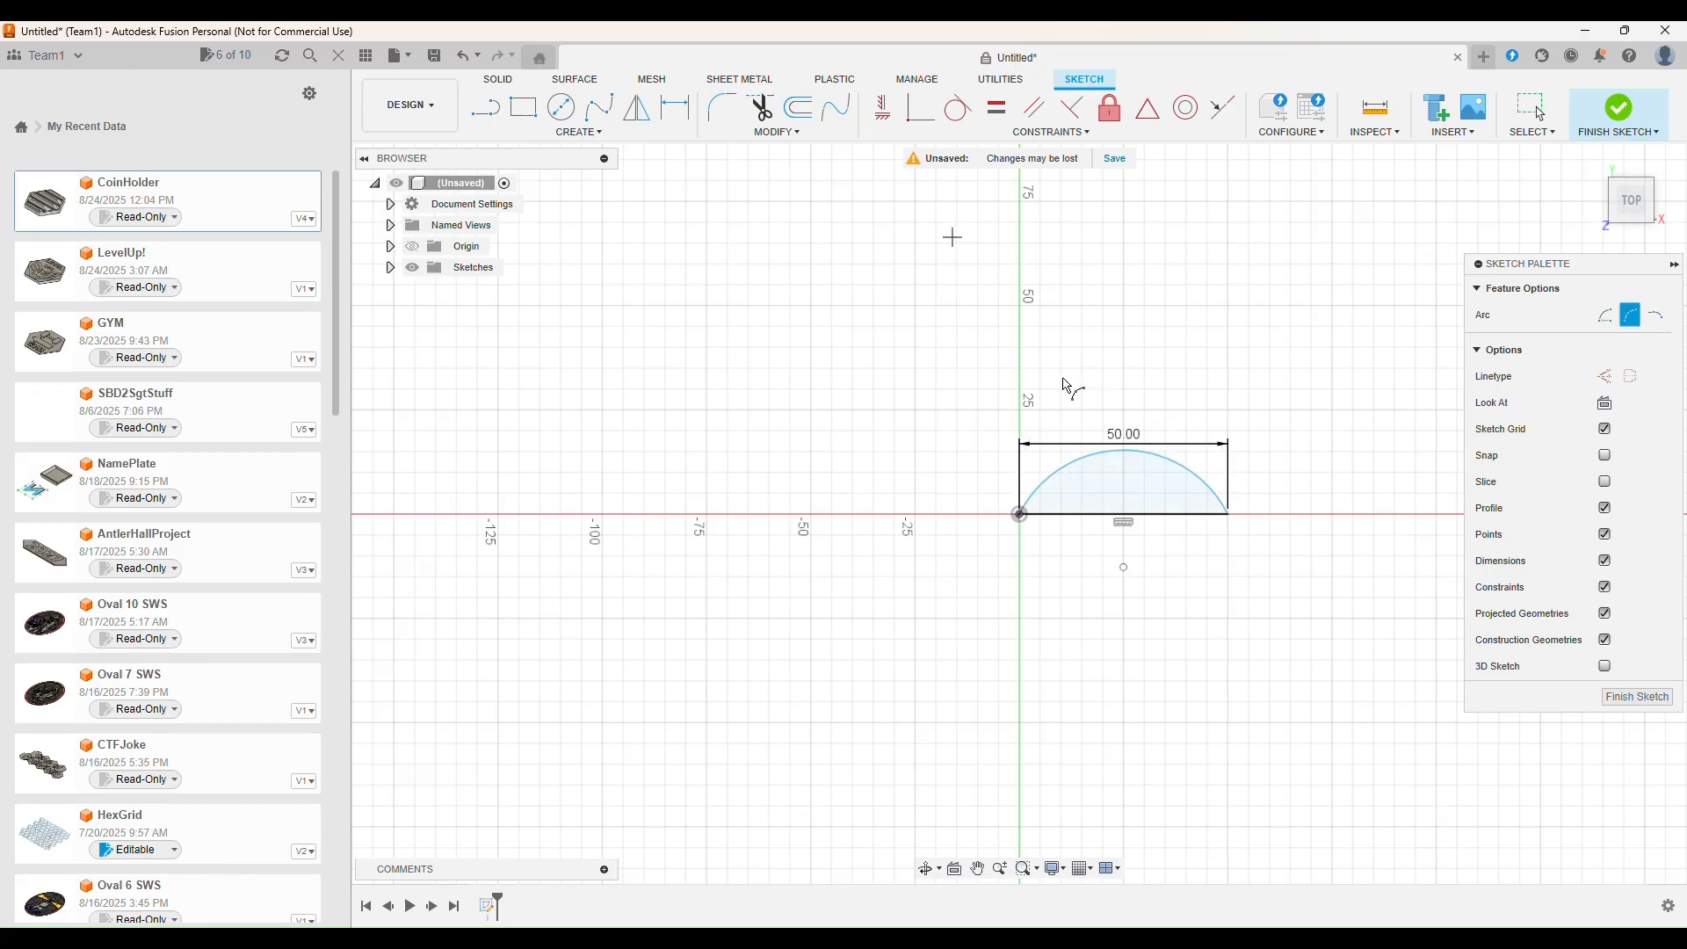
Draw a six-sided circumscribed polygon centred on the origin, with a centre-to-edge distance of 180/2 mm and a horizontal upper edge
click(578, 132)
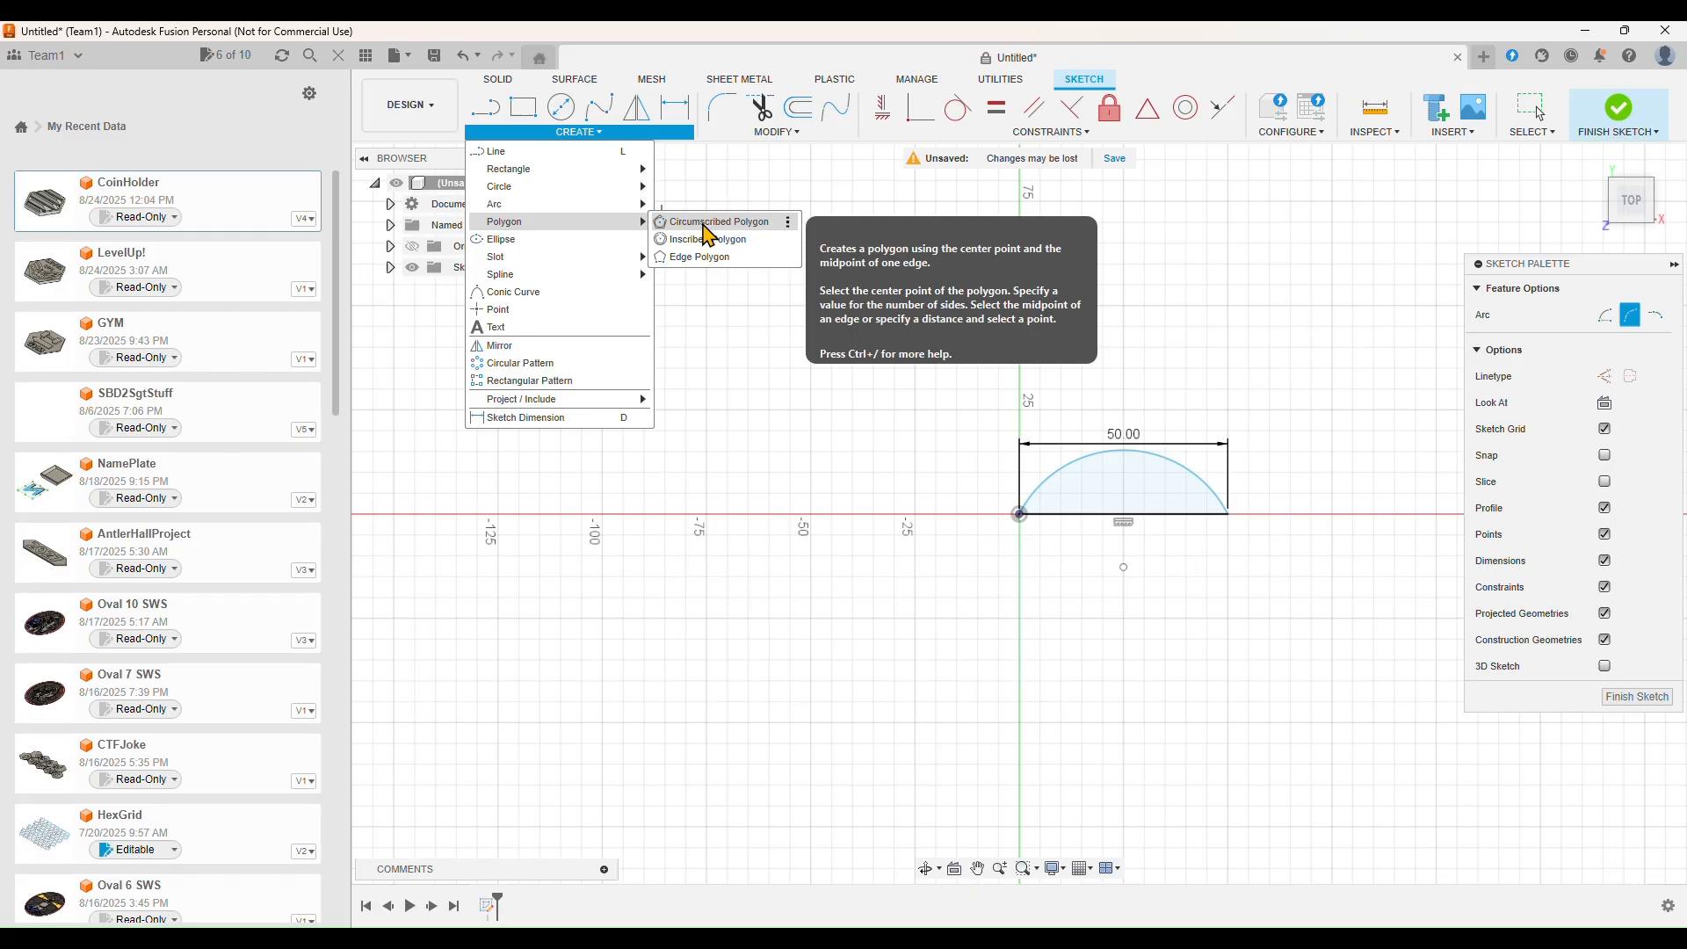
click(755, 230)
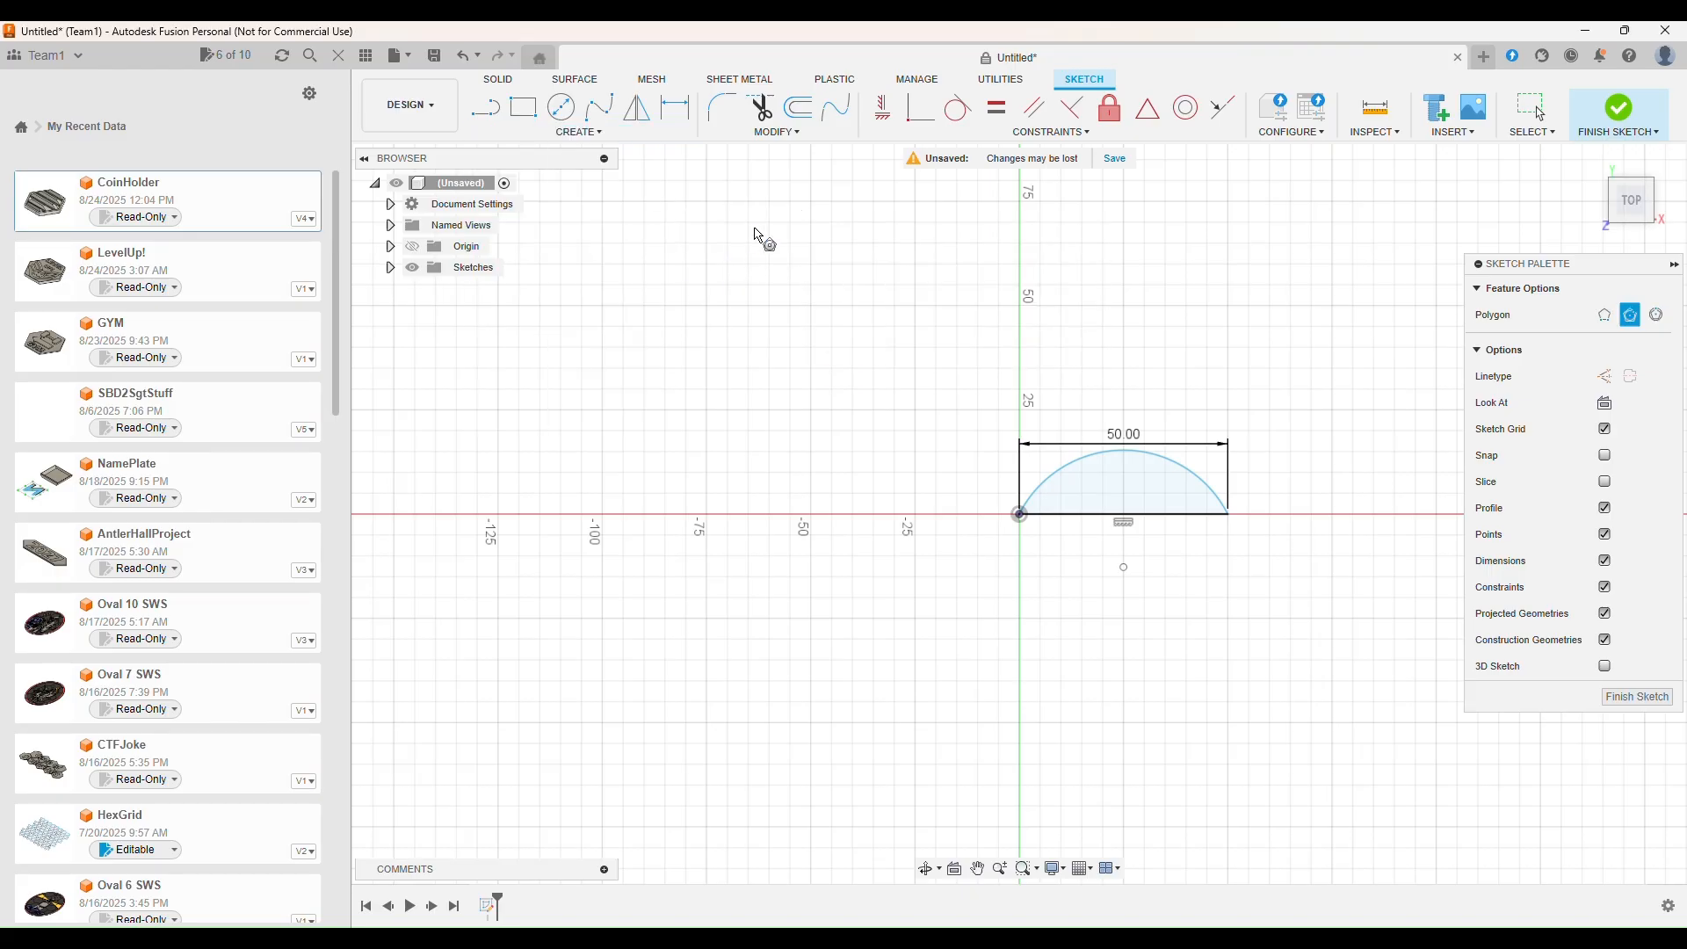
click(1019, 517)
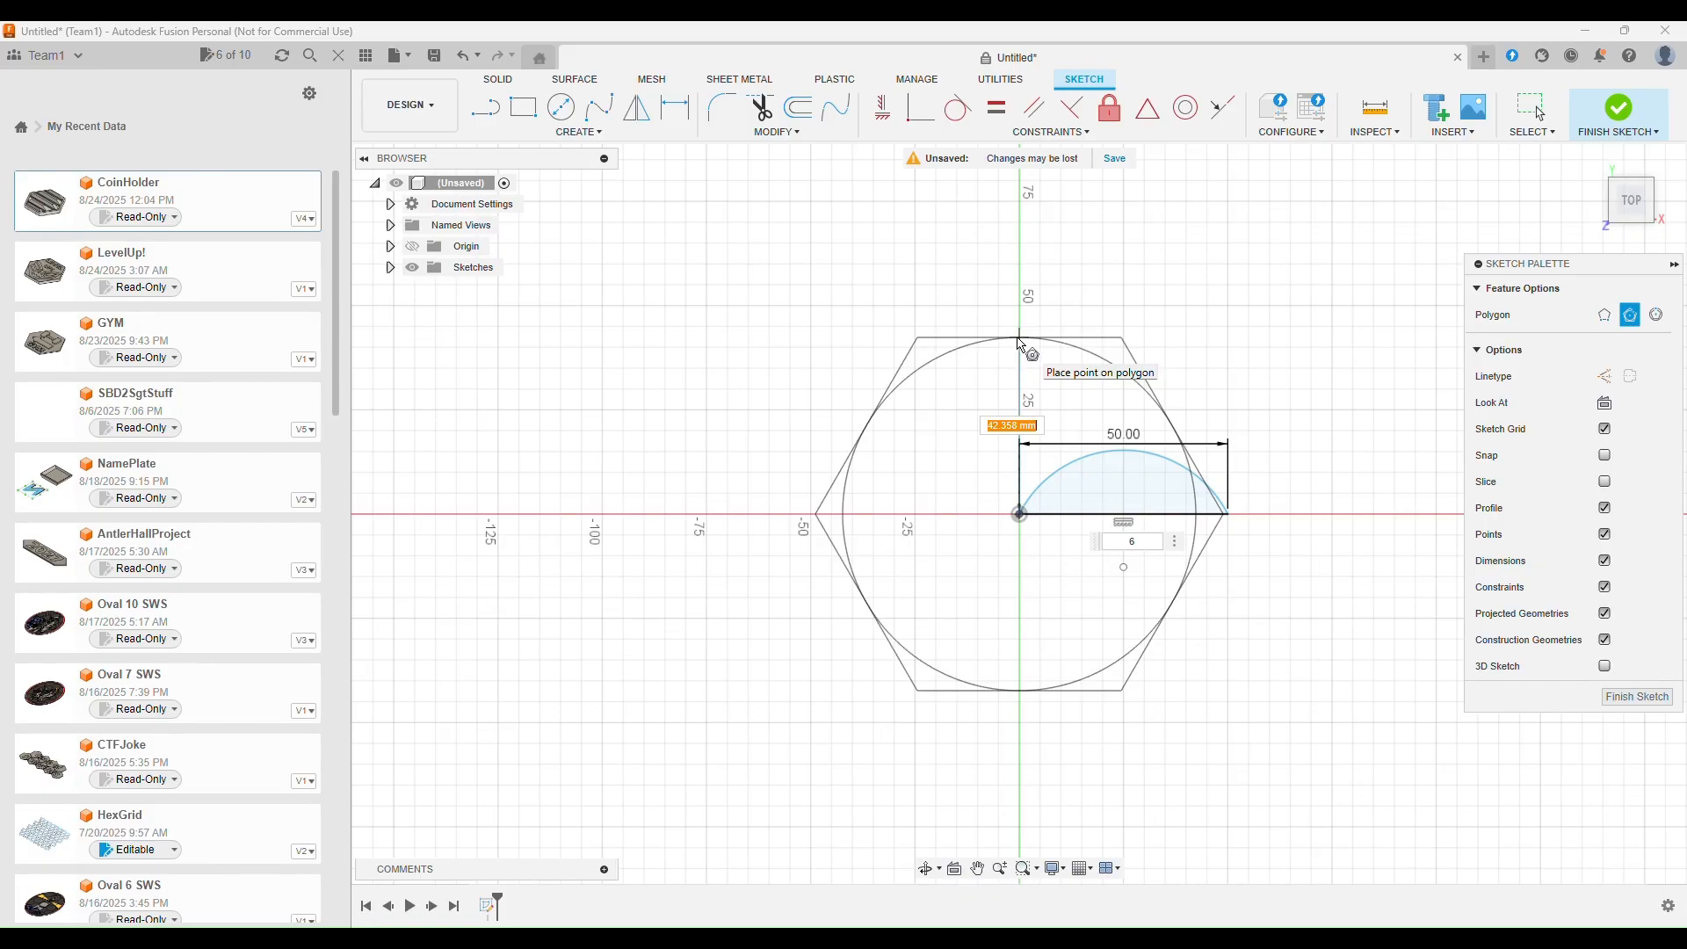
text(0)
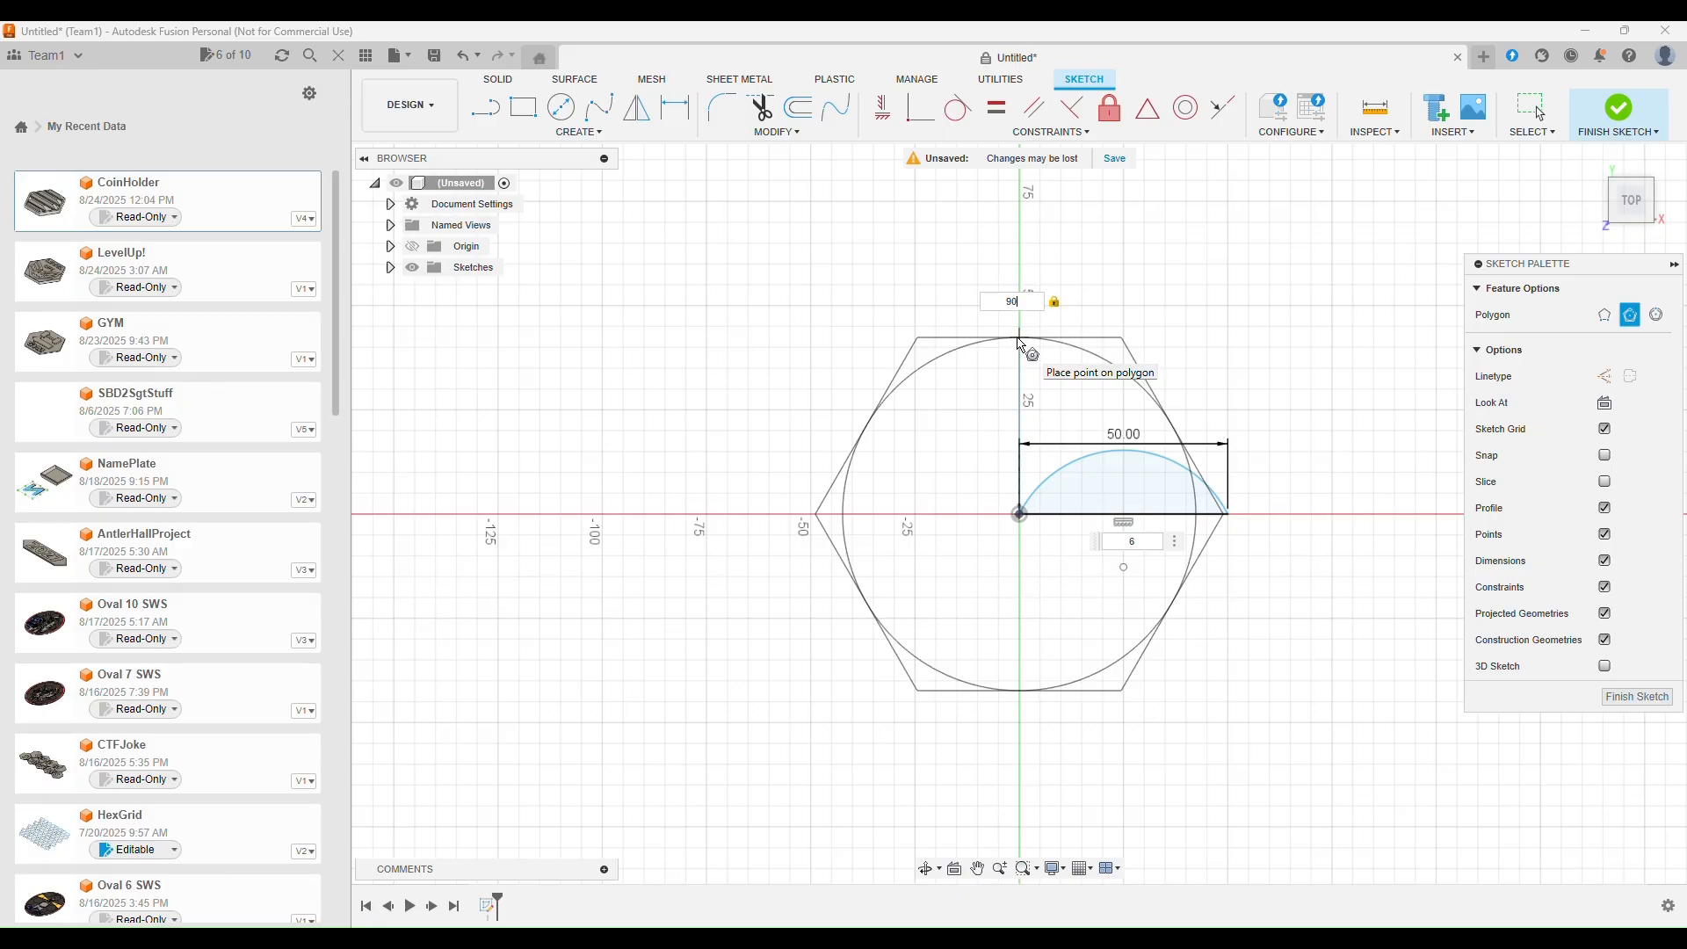
key(Tab)
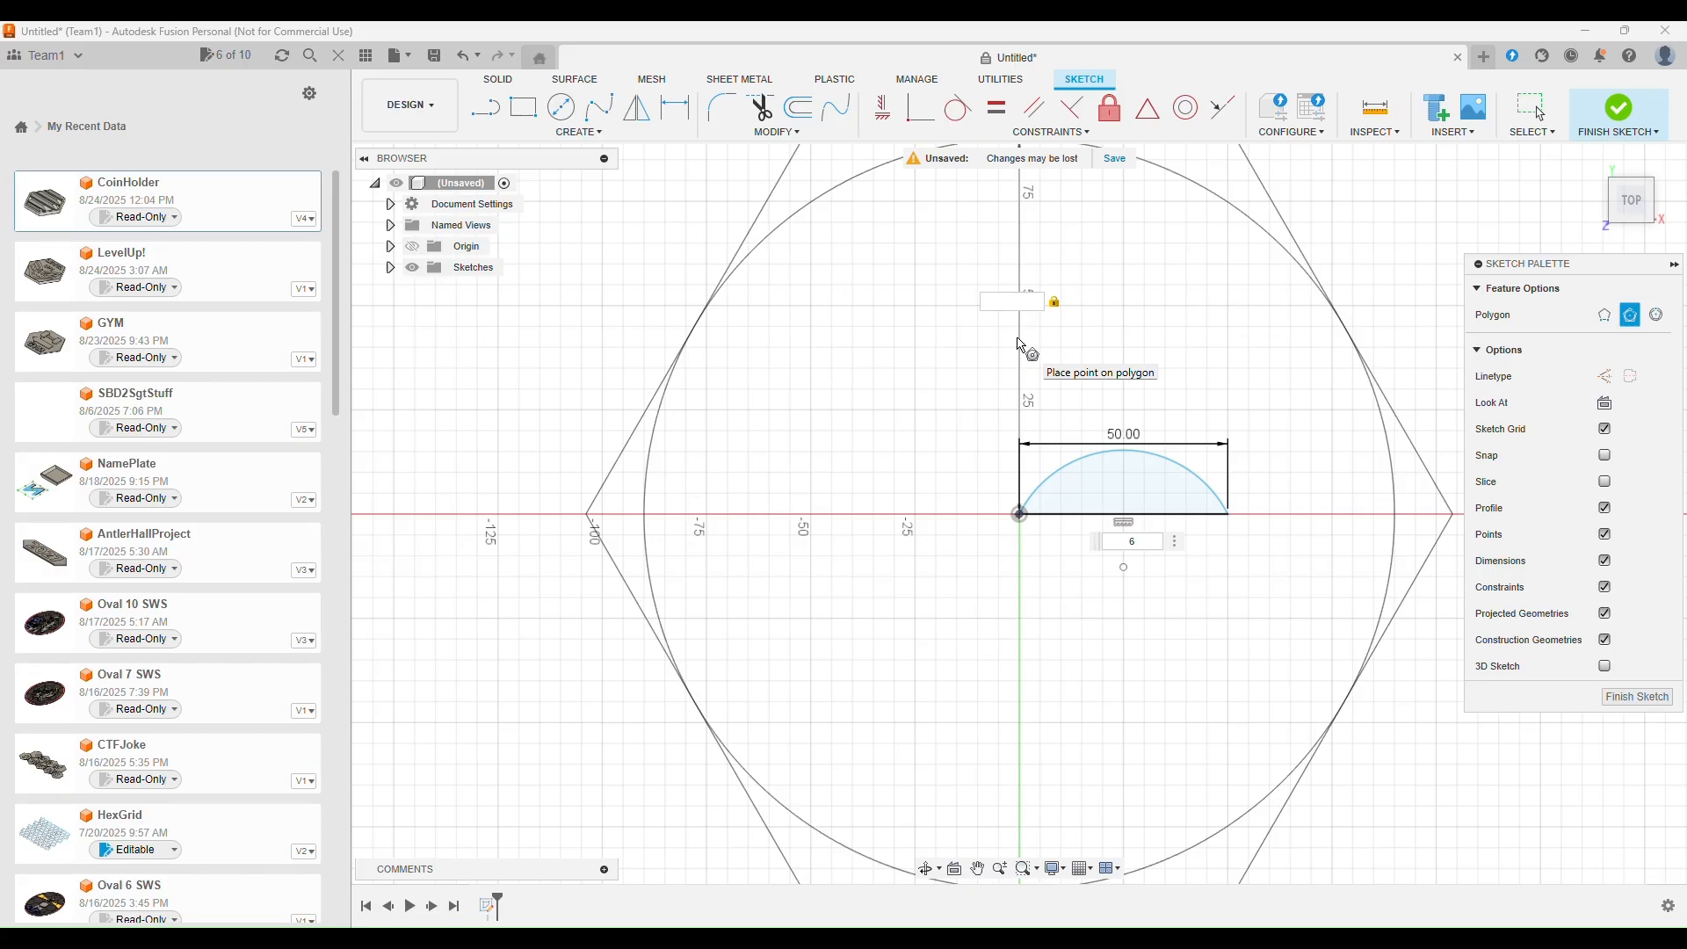
text(0/2)
key(BackSpace)
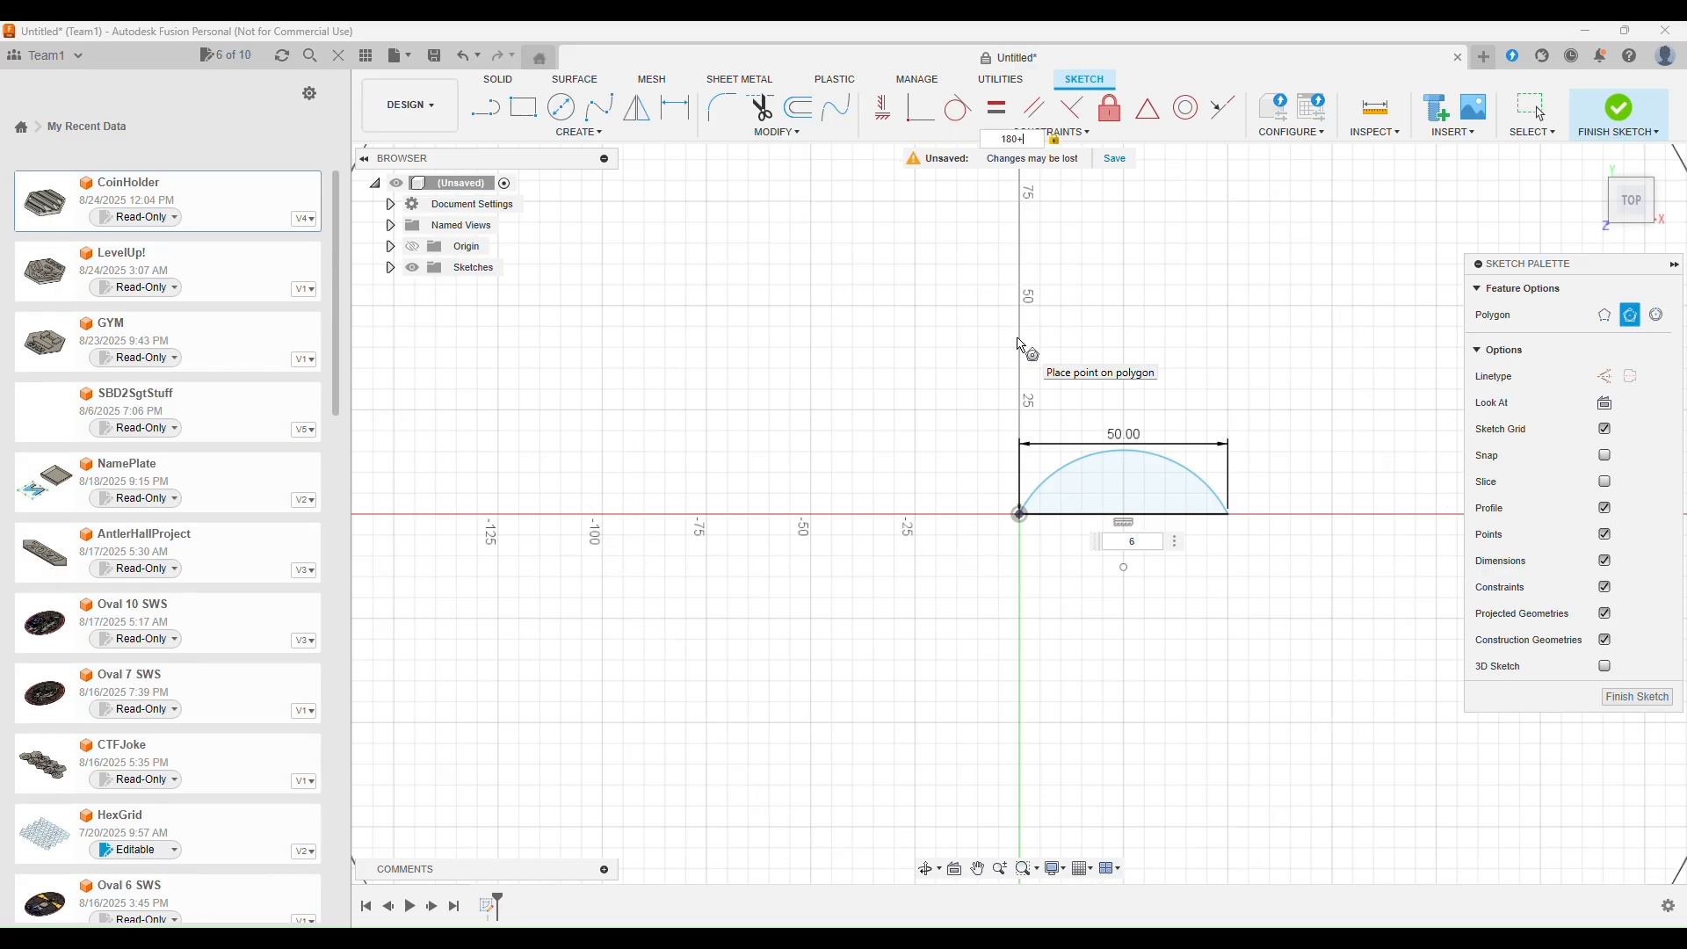
text(+2)
text(/2)
key(Return)
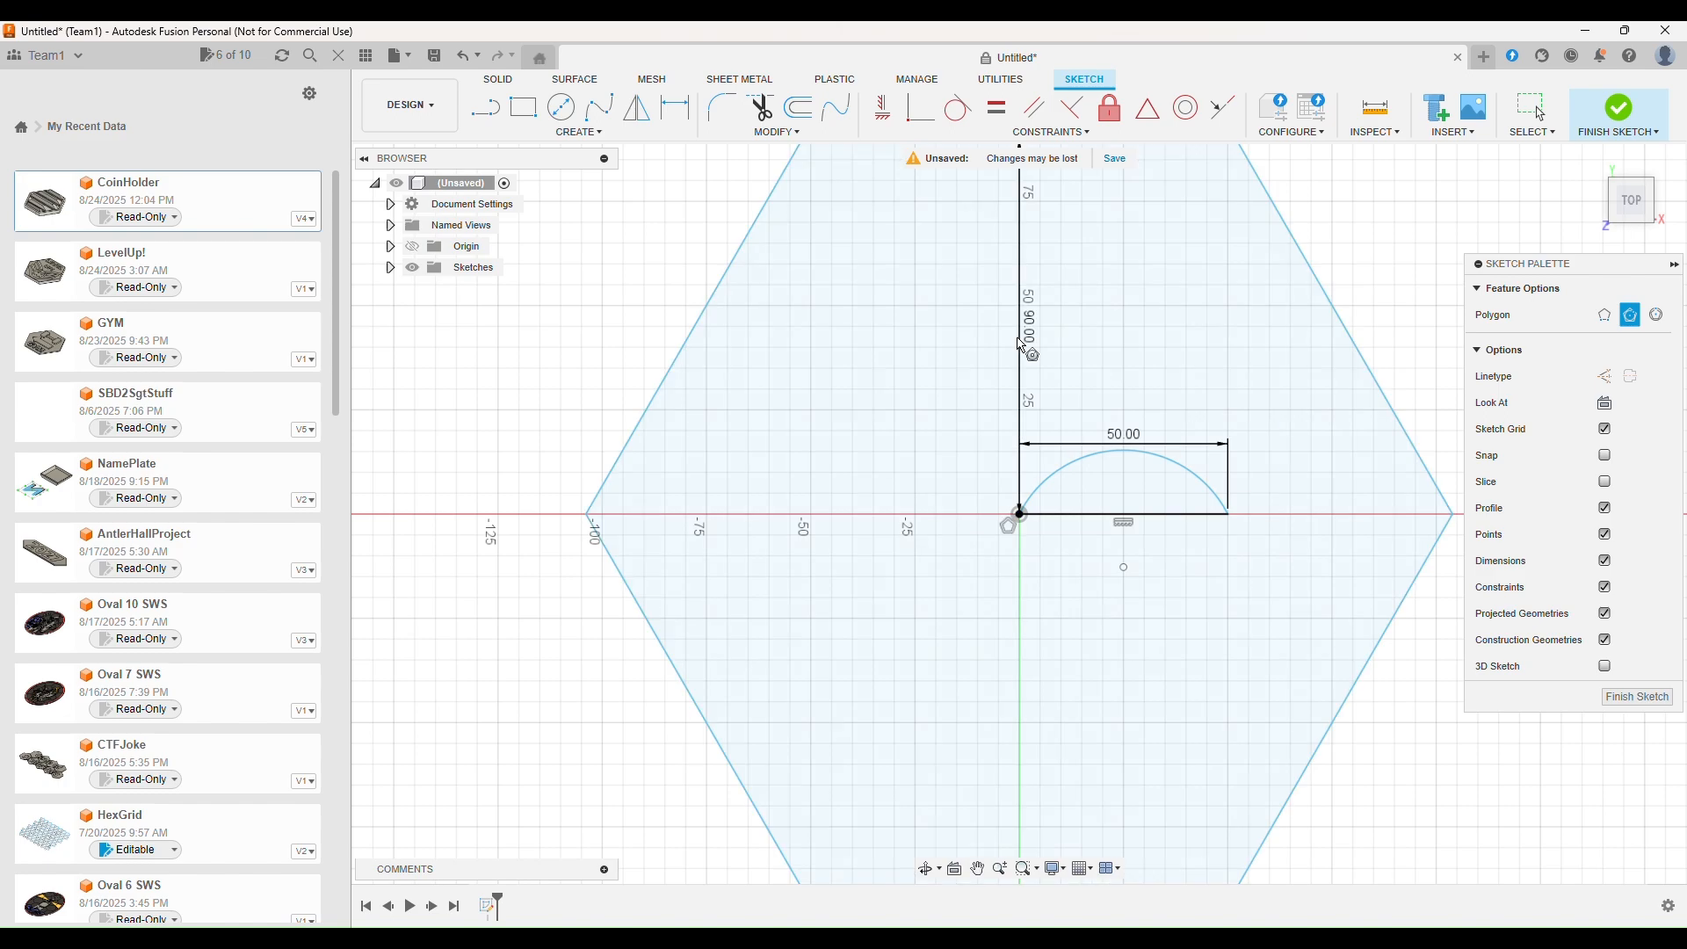
Draw an ellipse centred on the origin, reaching the midpoint of the hexagon's upper edge and about 136 mm wide
scroll(1019, 345, down, 2)
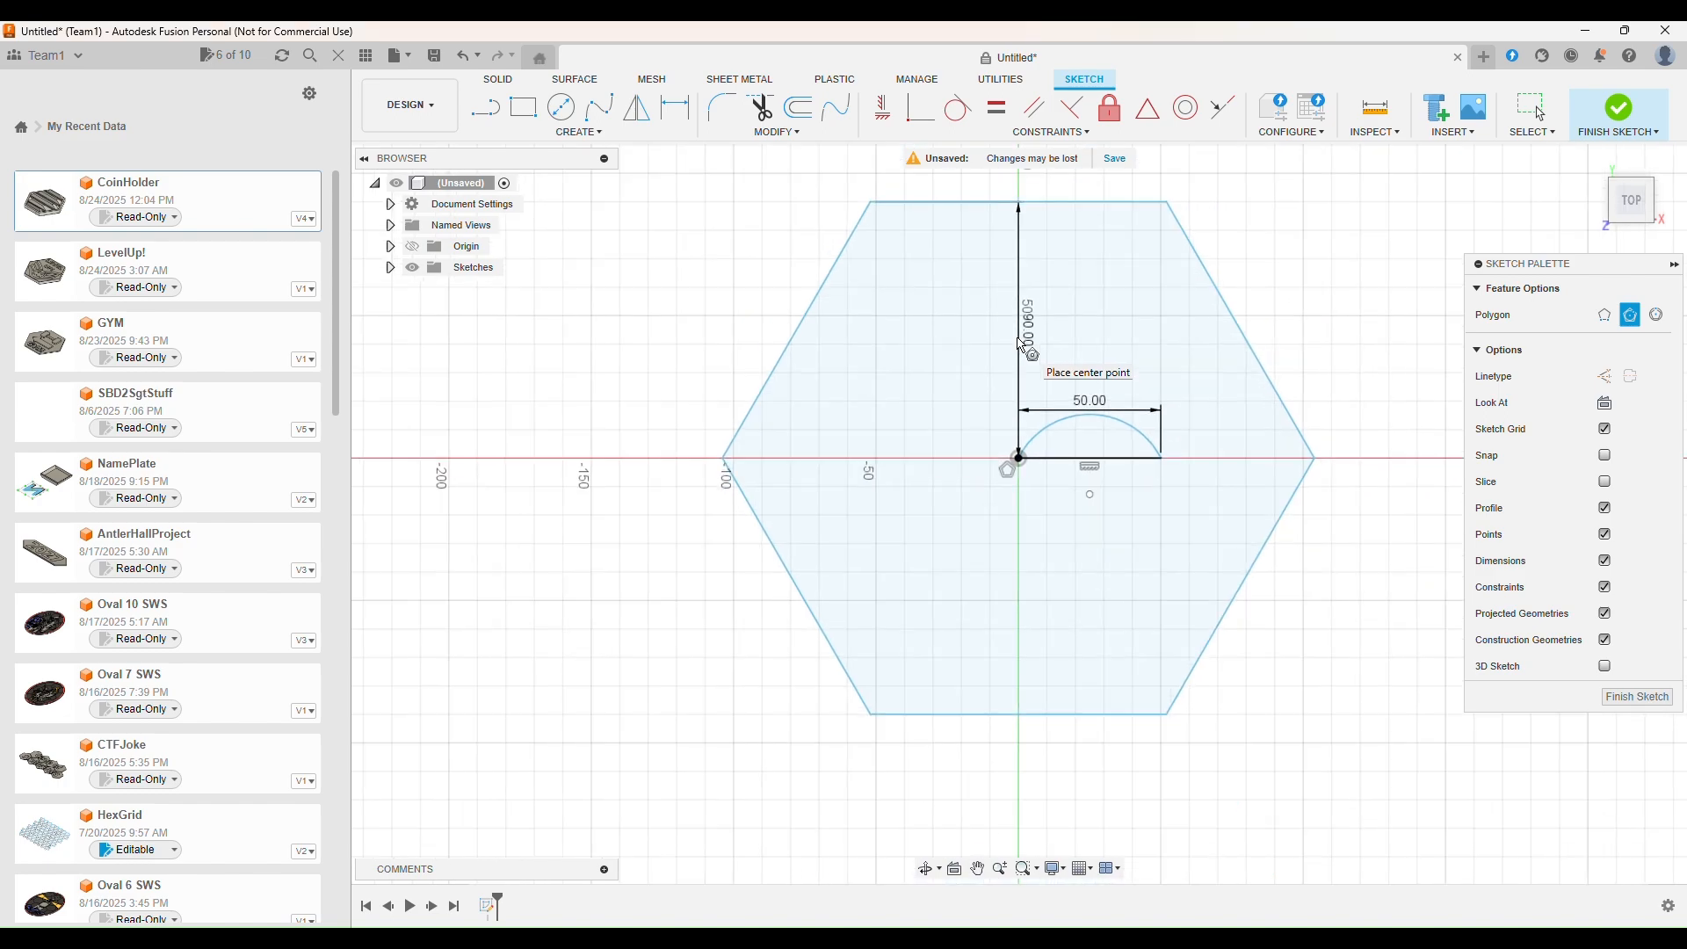
click(579, 132)
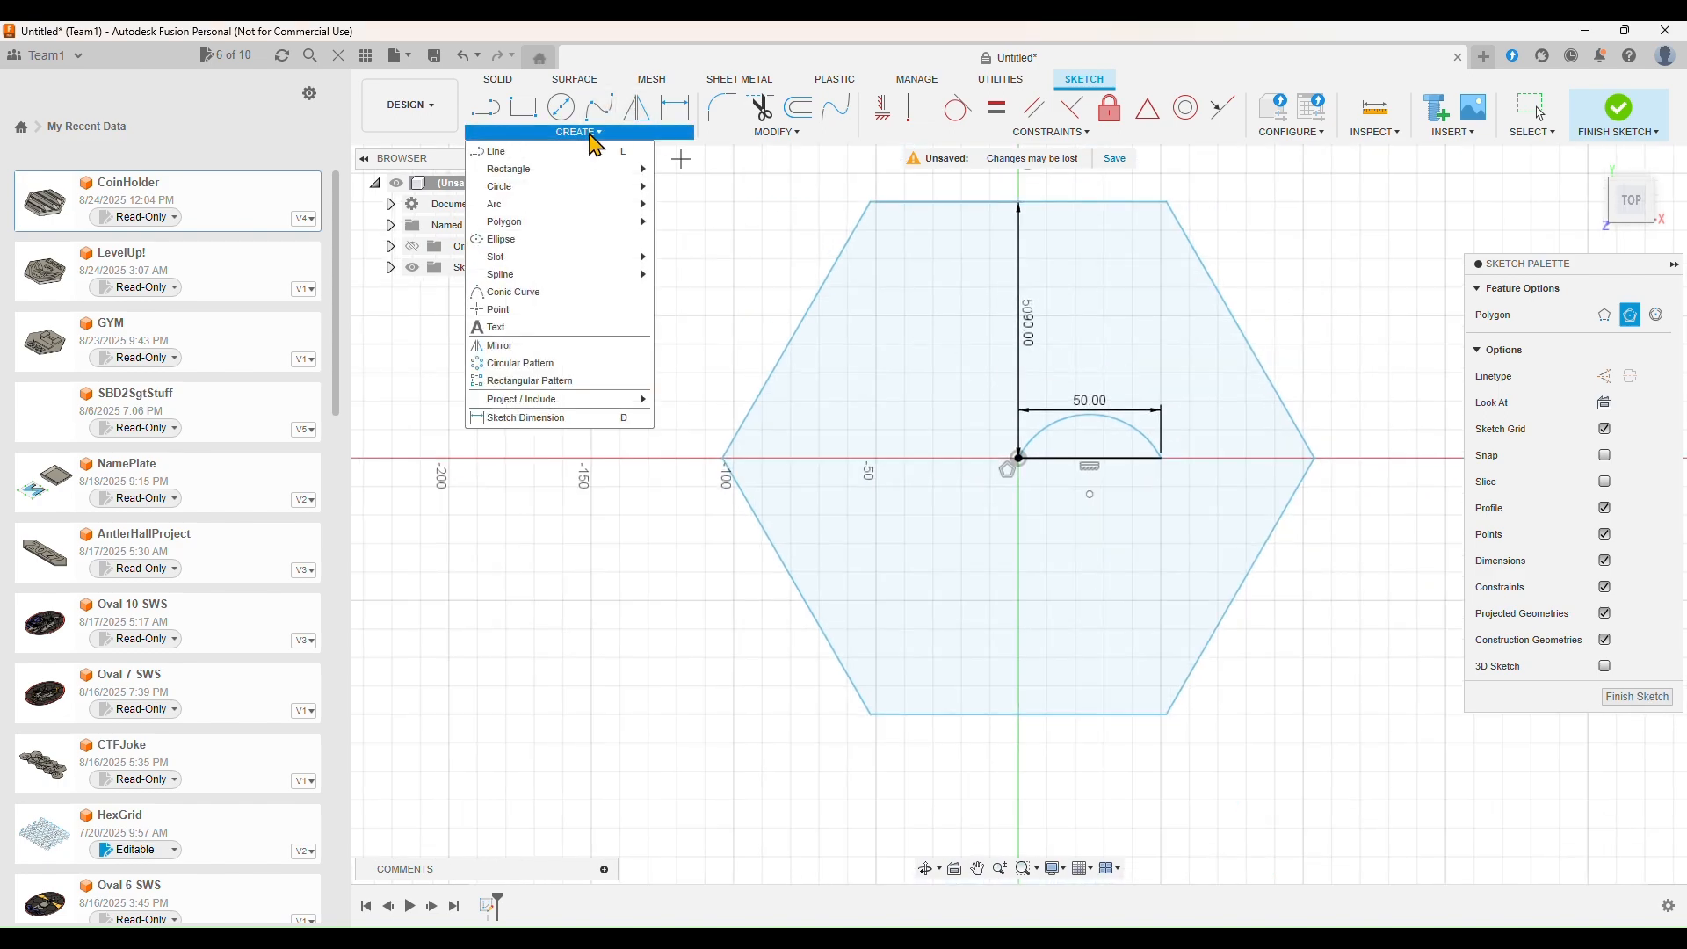
mouse_move(558, 273)
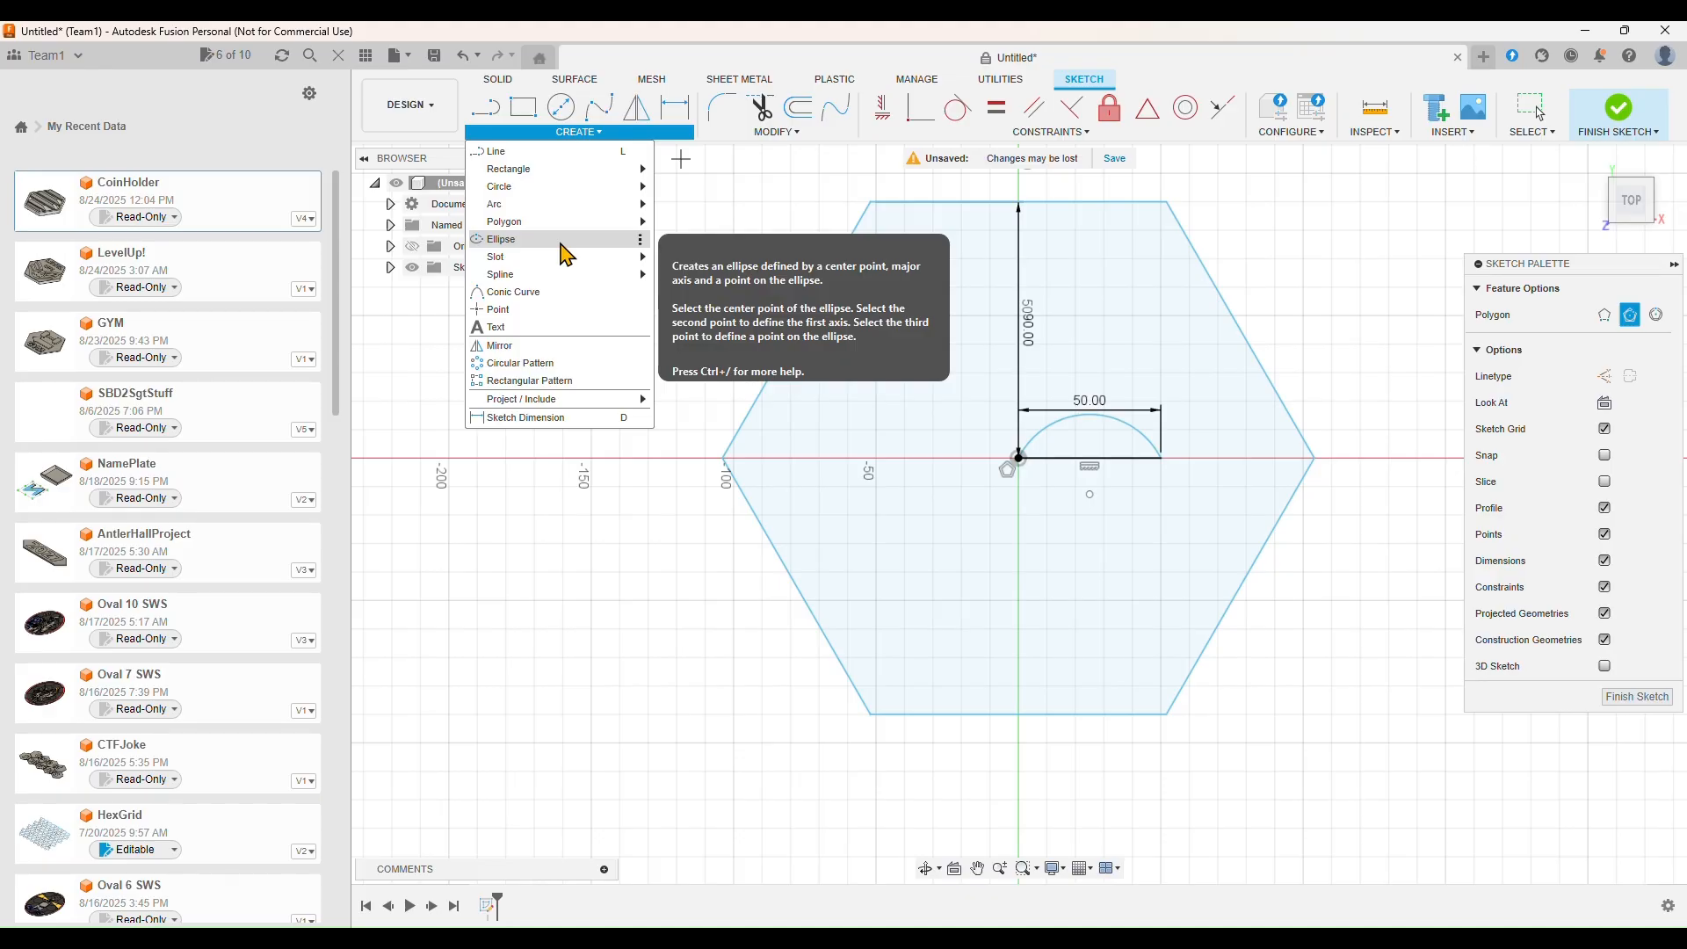
click(591, 241)
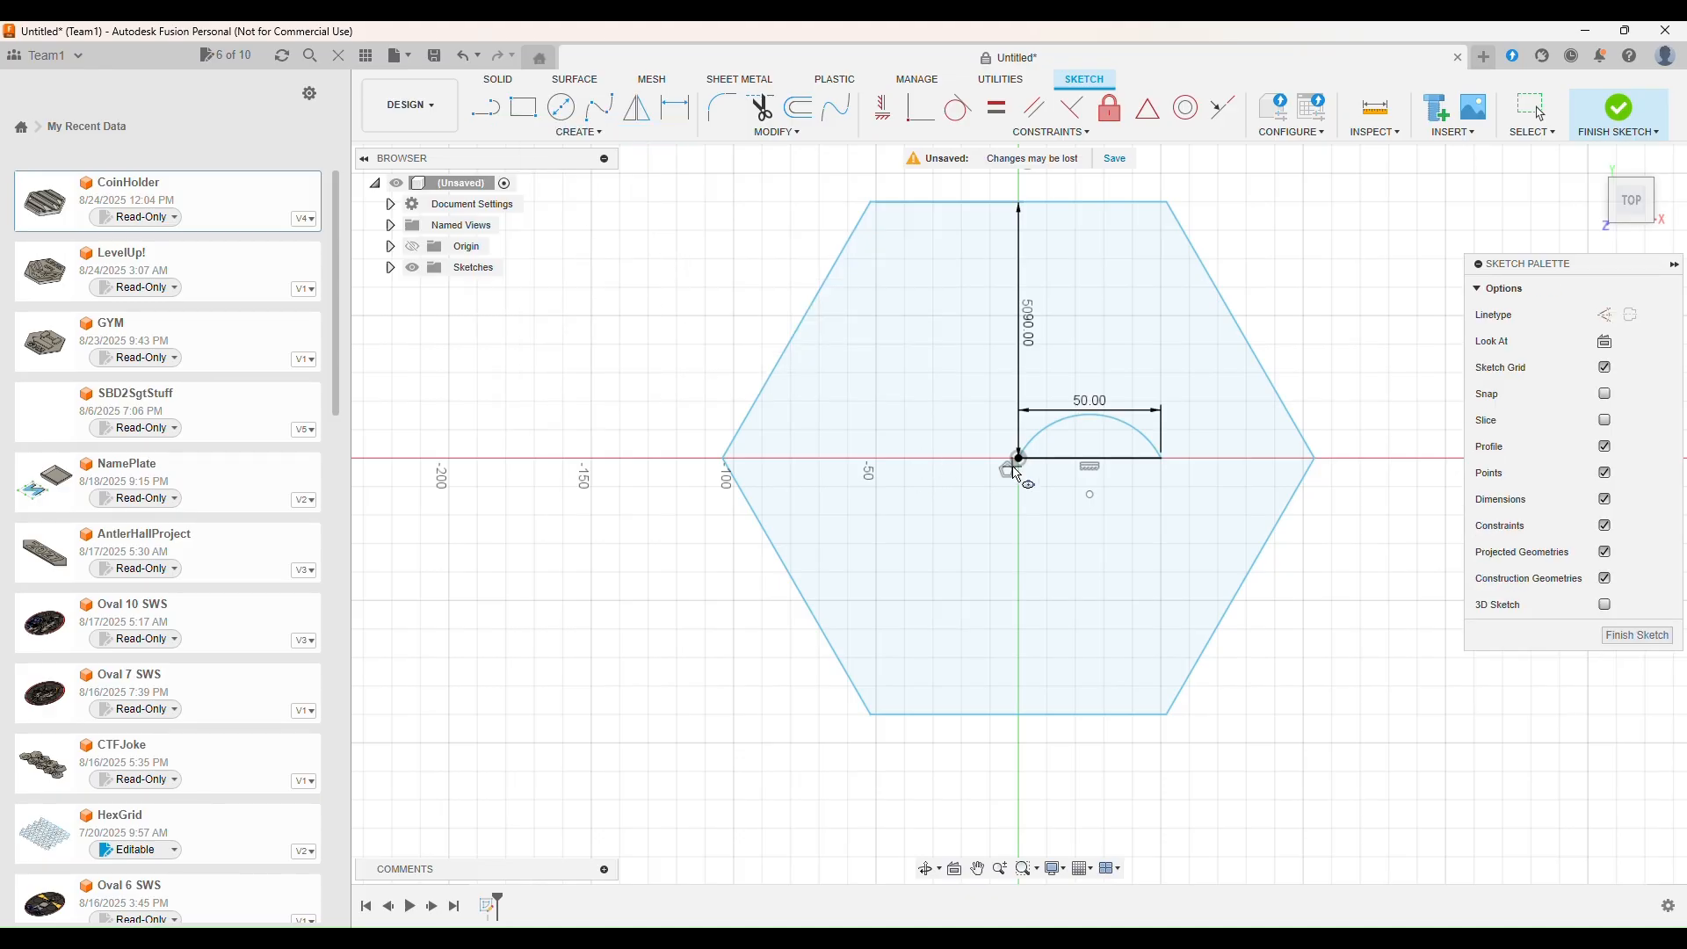
click(1019, 456)
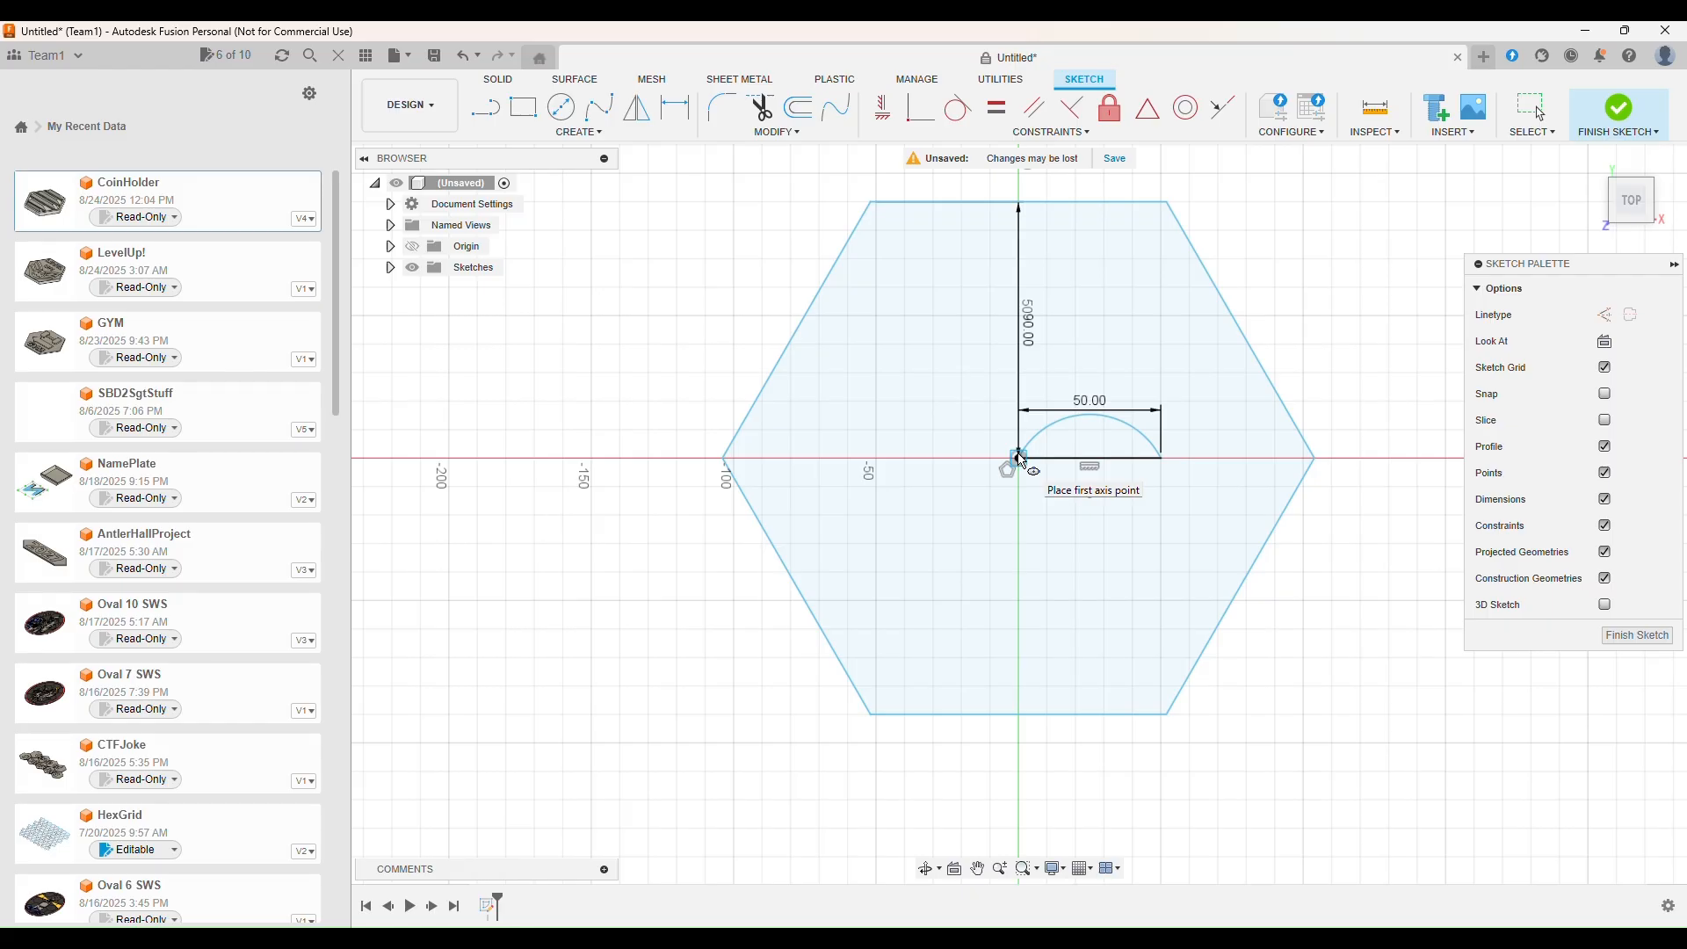
click(1019, 457)
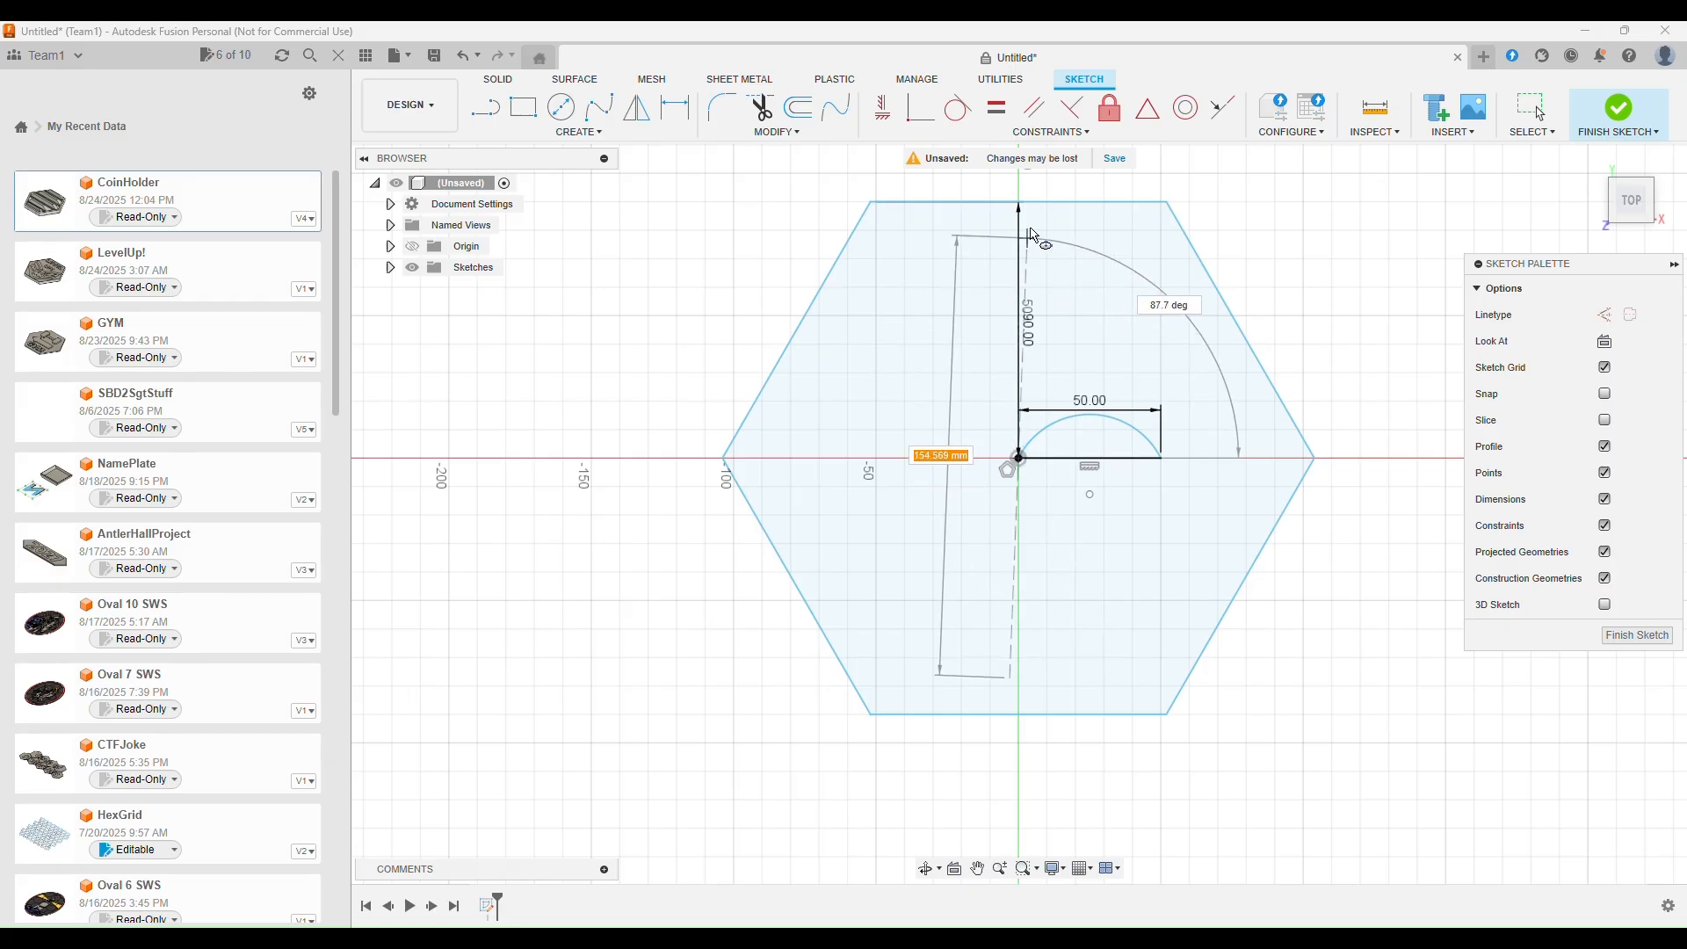
click(1018, 203)
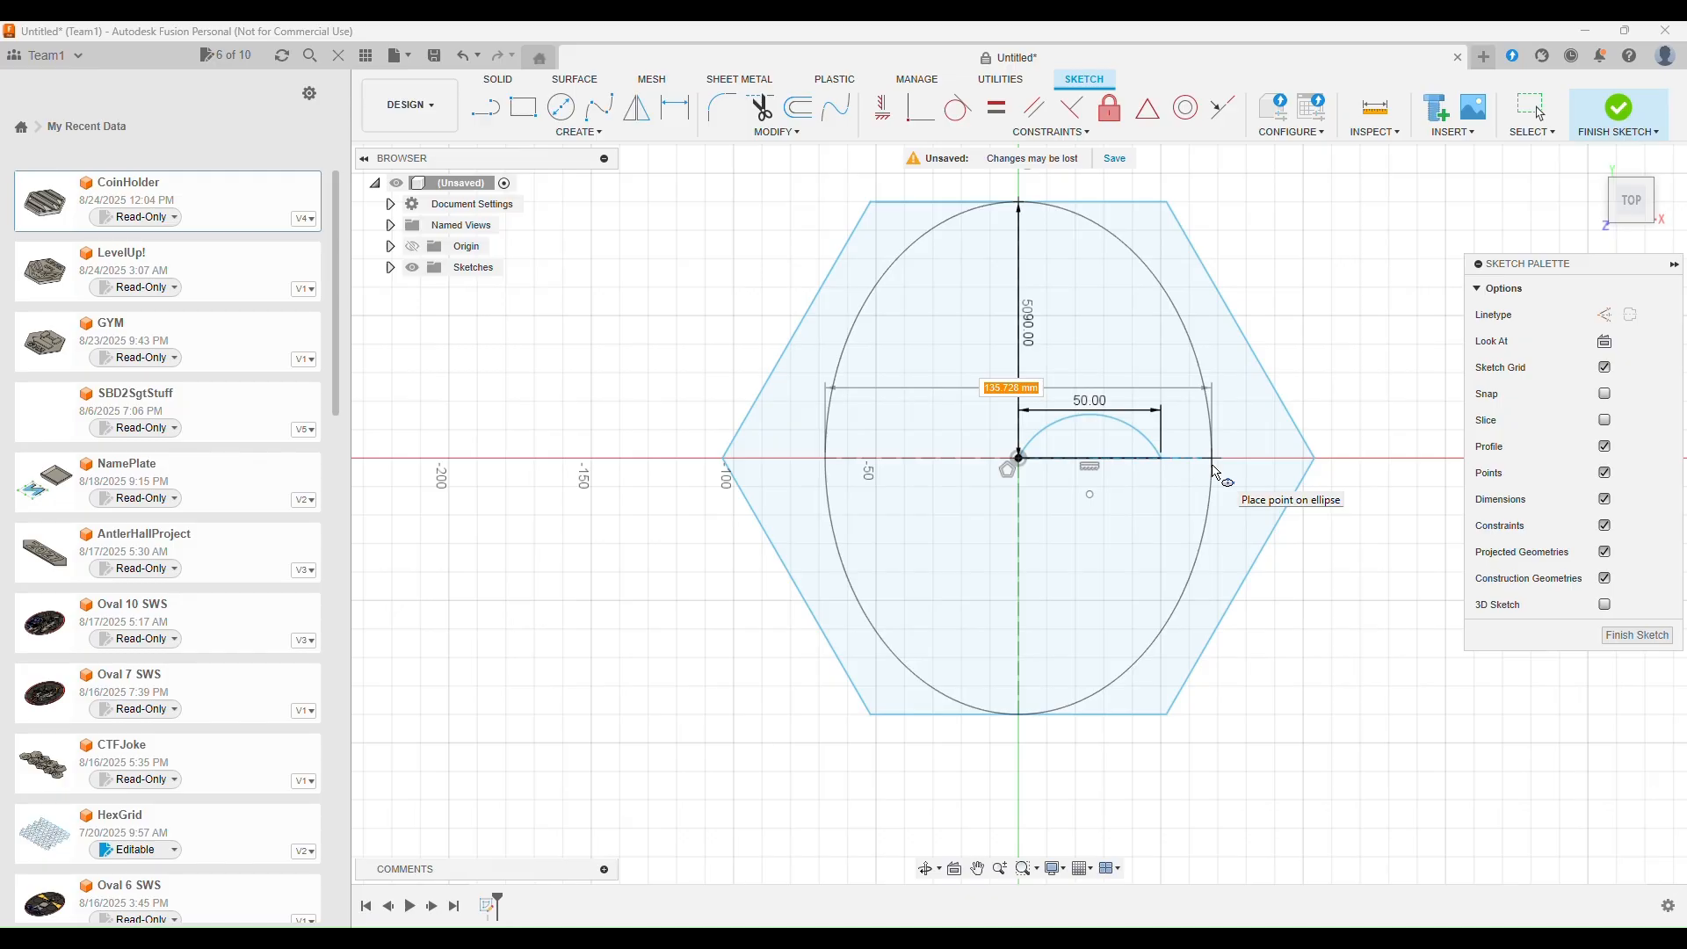
click(1213, 468)
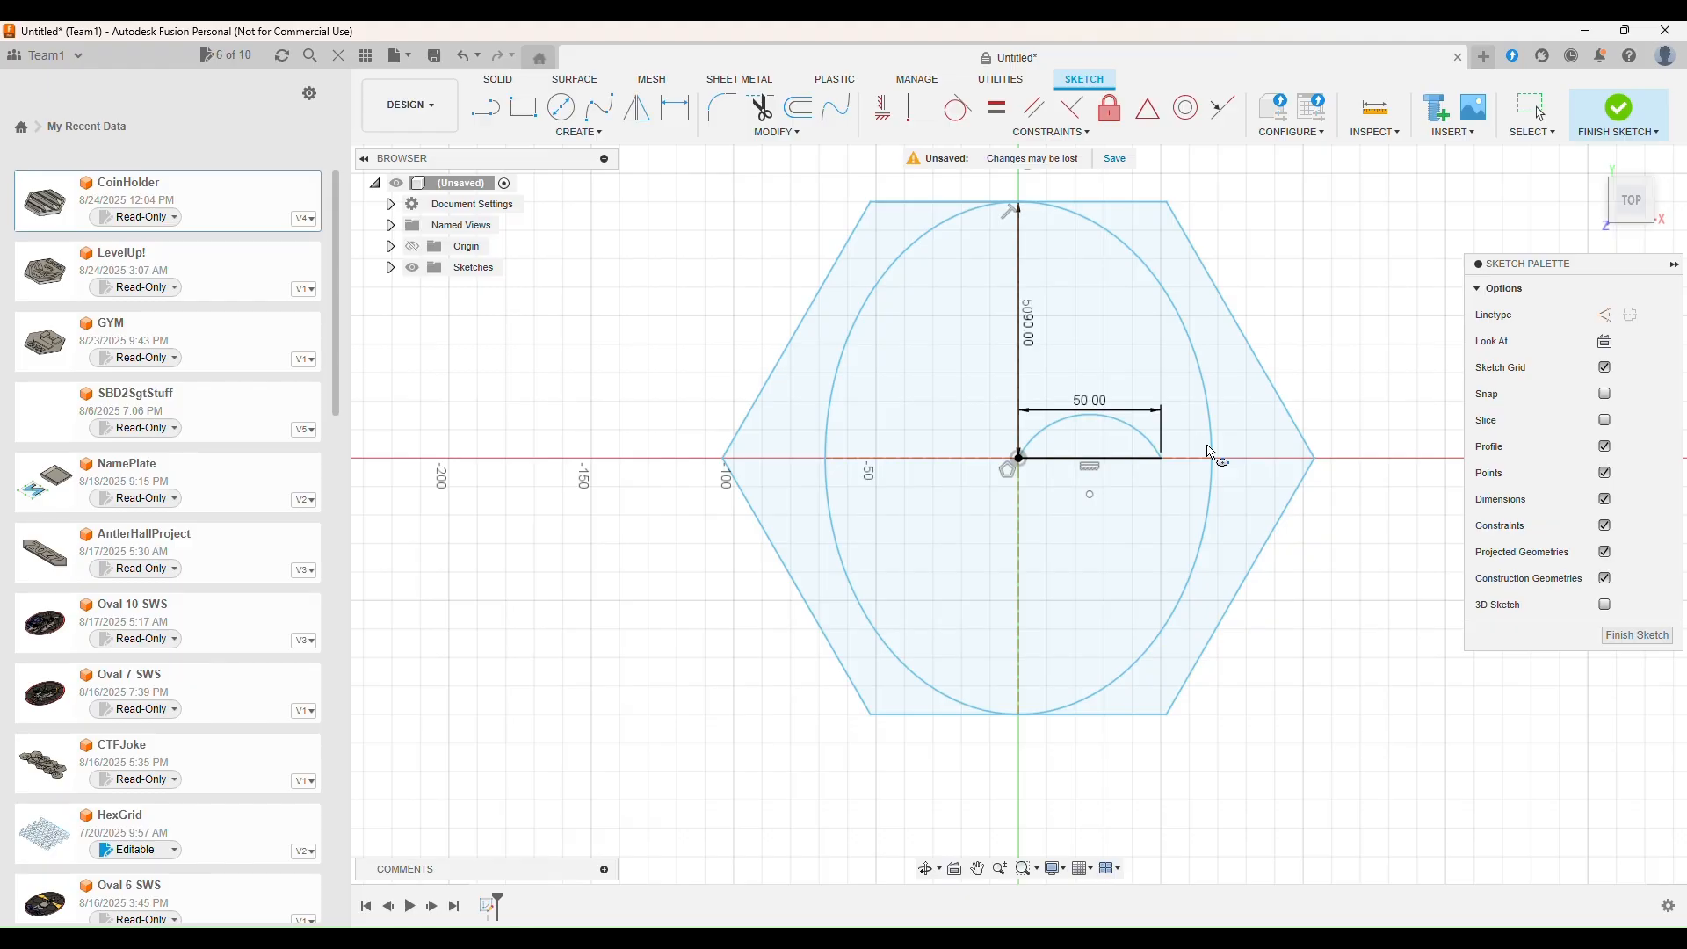
Draw an open, wavy fit point spline through 15 points, starting at the hexagon's vertex on the positive X axis and winding outward
click(579, 133)
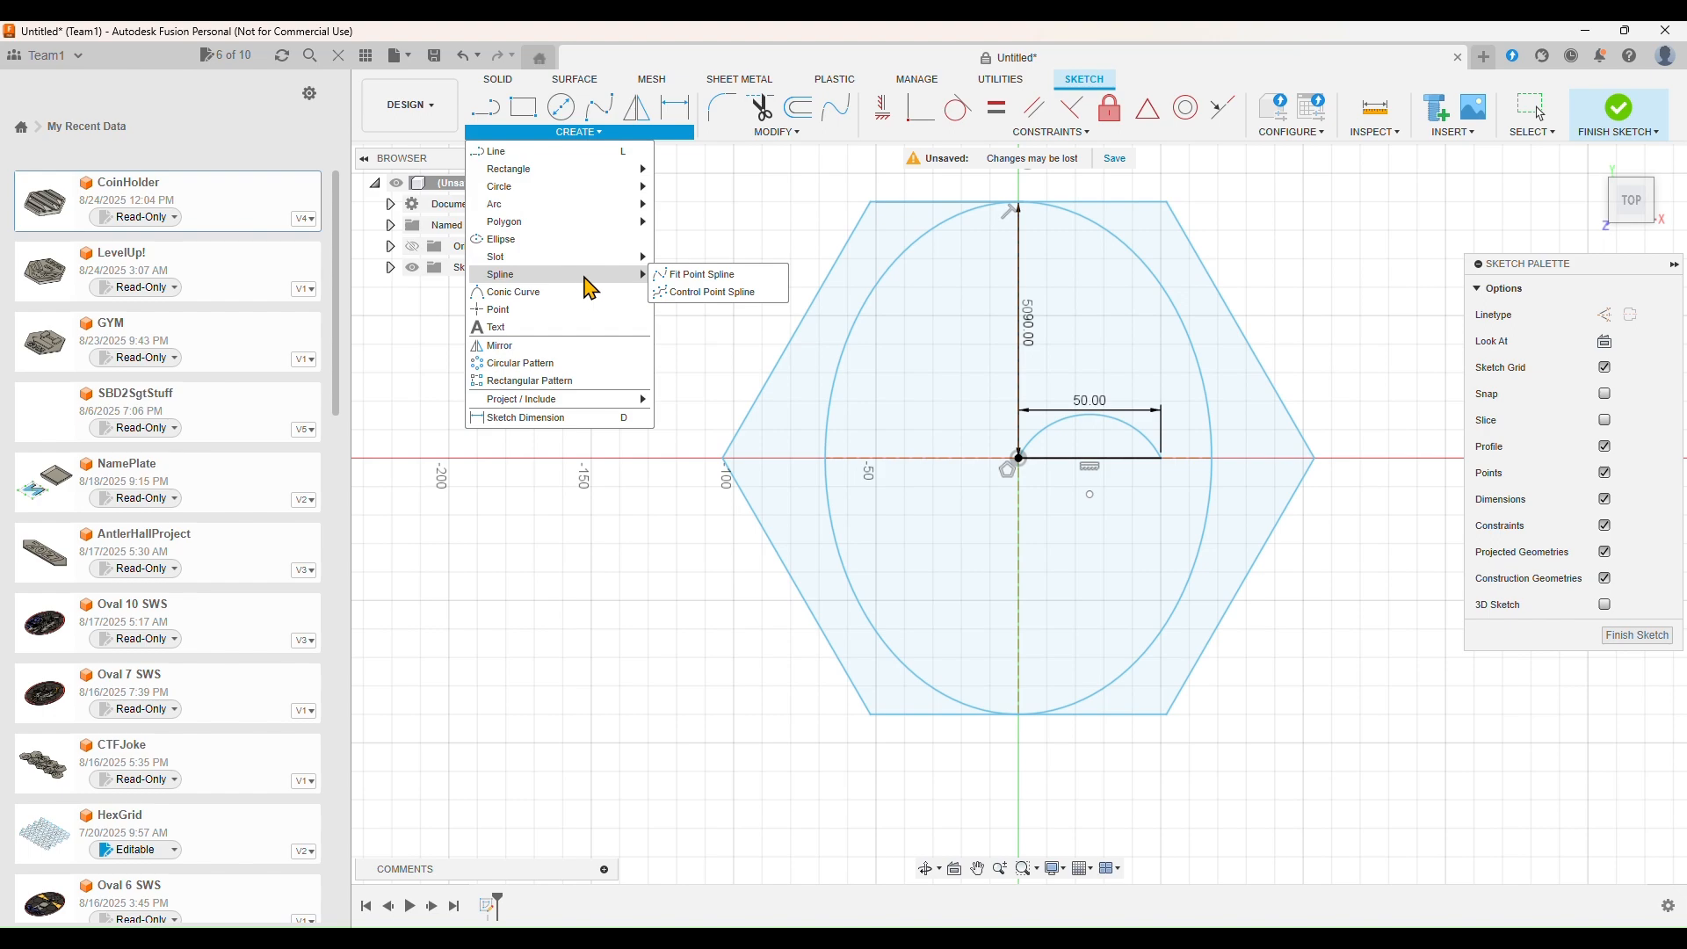
click(702, 274)
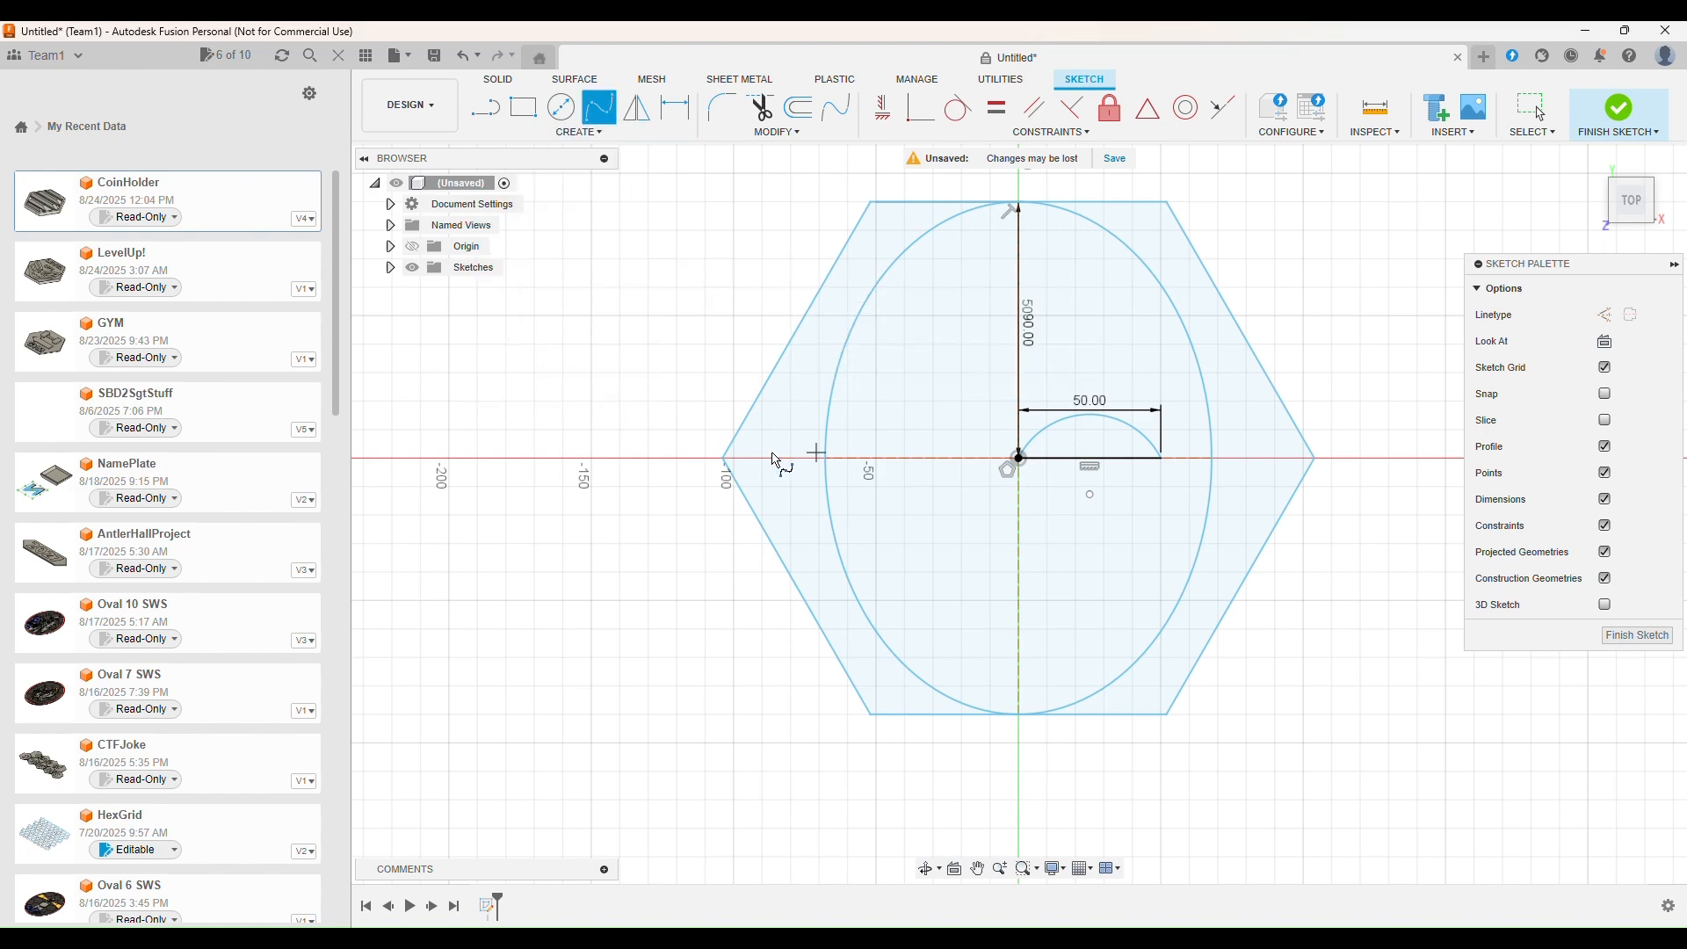
middle_drag(1342, 548, 828, 670)
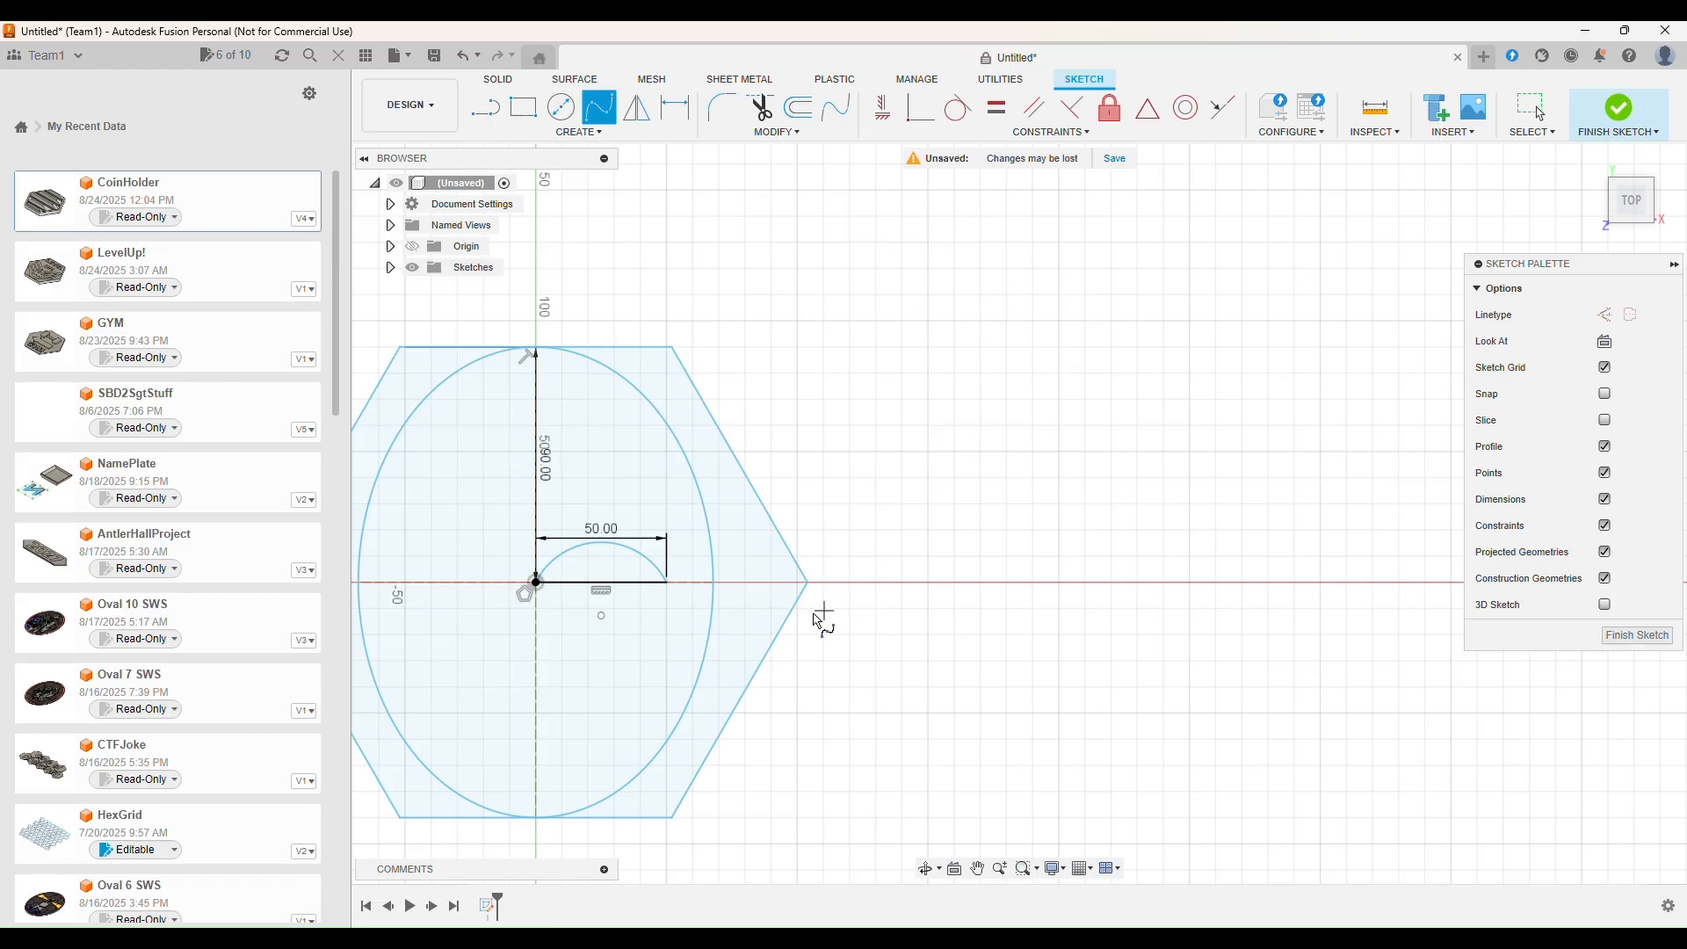
click(807, 582)
click(850, 582)
click(863, 556)
click(908, 533)
click(948, 560)
click(981, 593)
click(1018, 523)
click(970, 465)
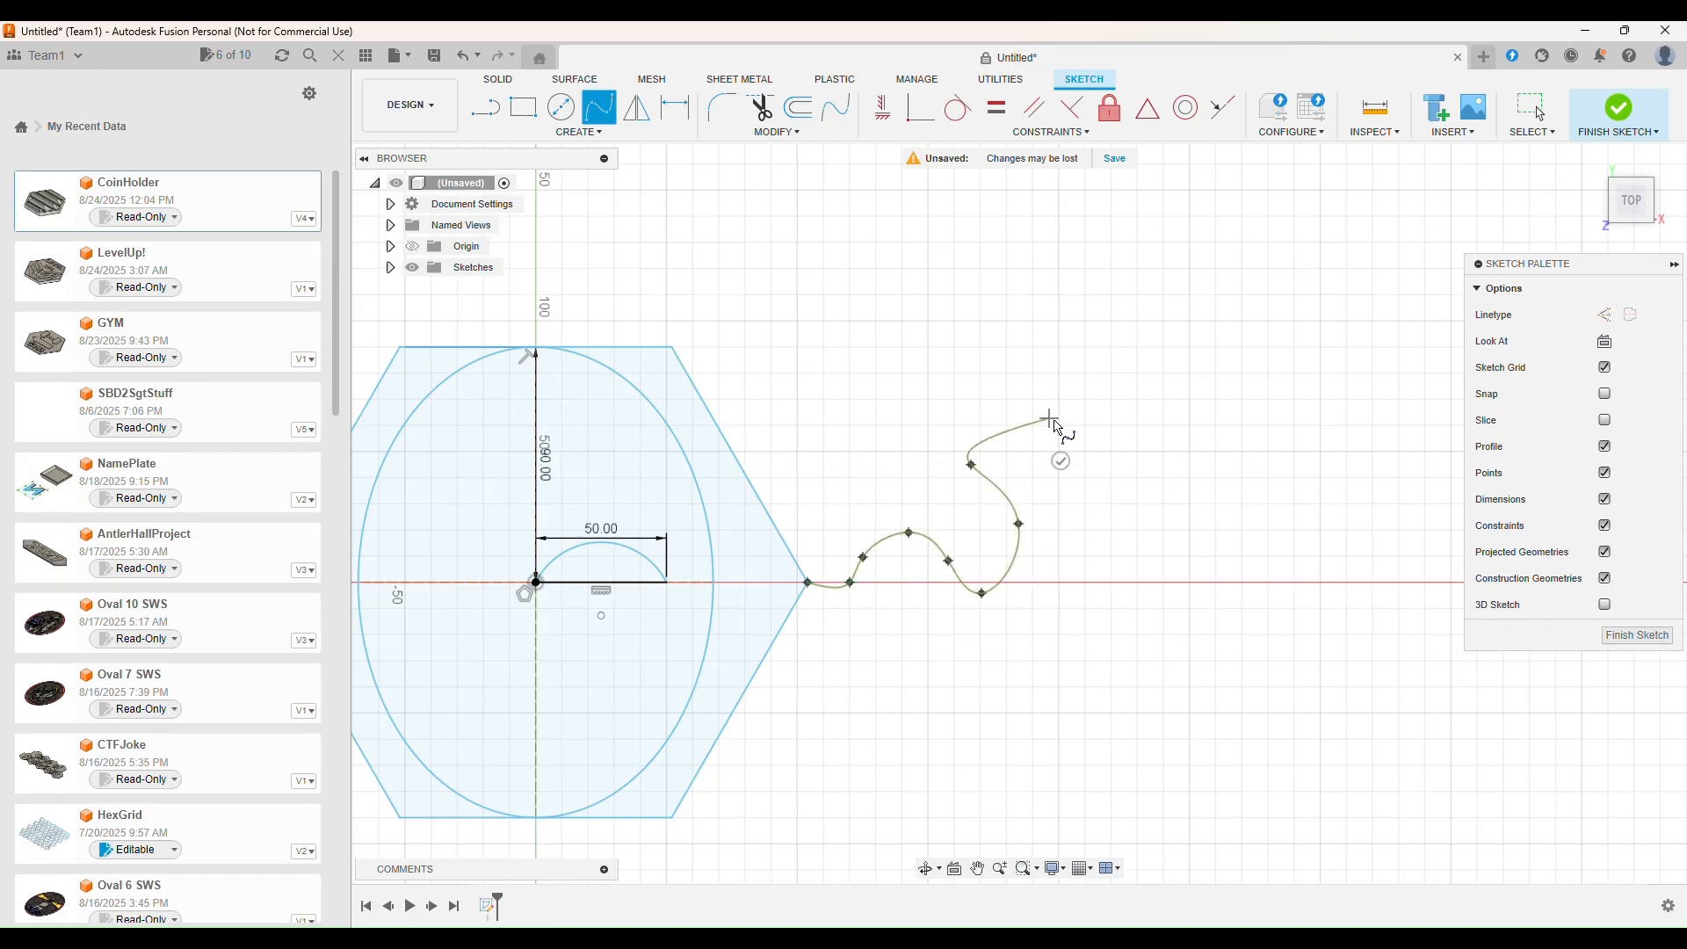
click(1050, 419)
click(1114, 448)
click(1128, 540)
click(1149, 616)
click(1193, 553)
click(1198, 486)
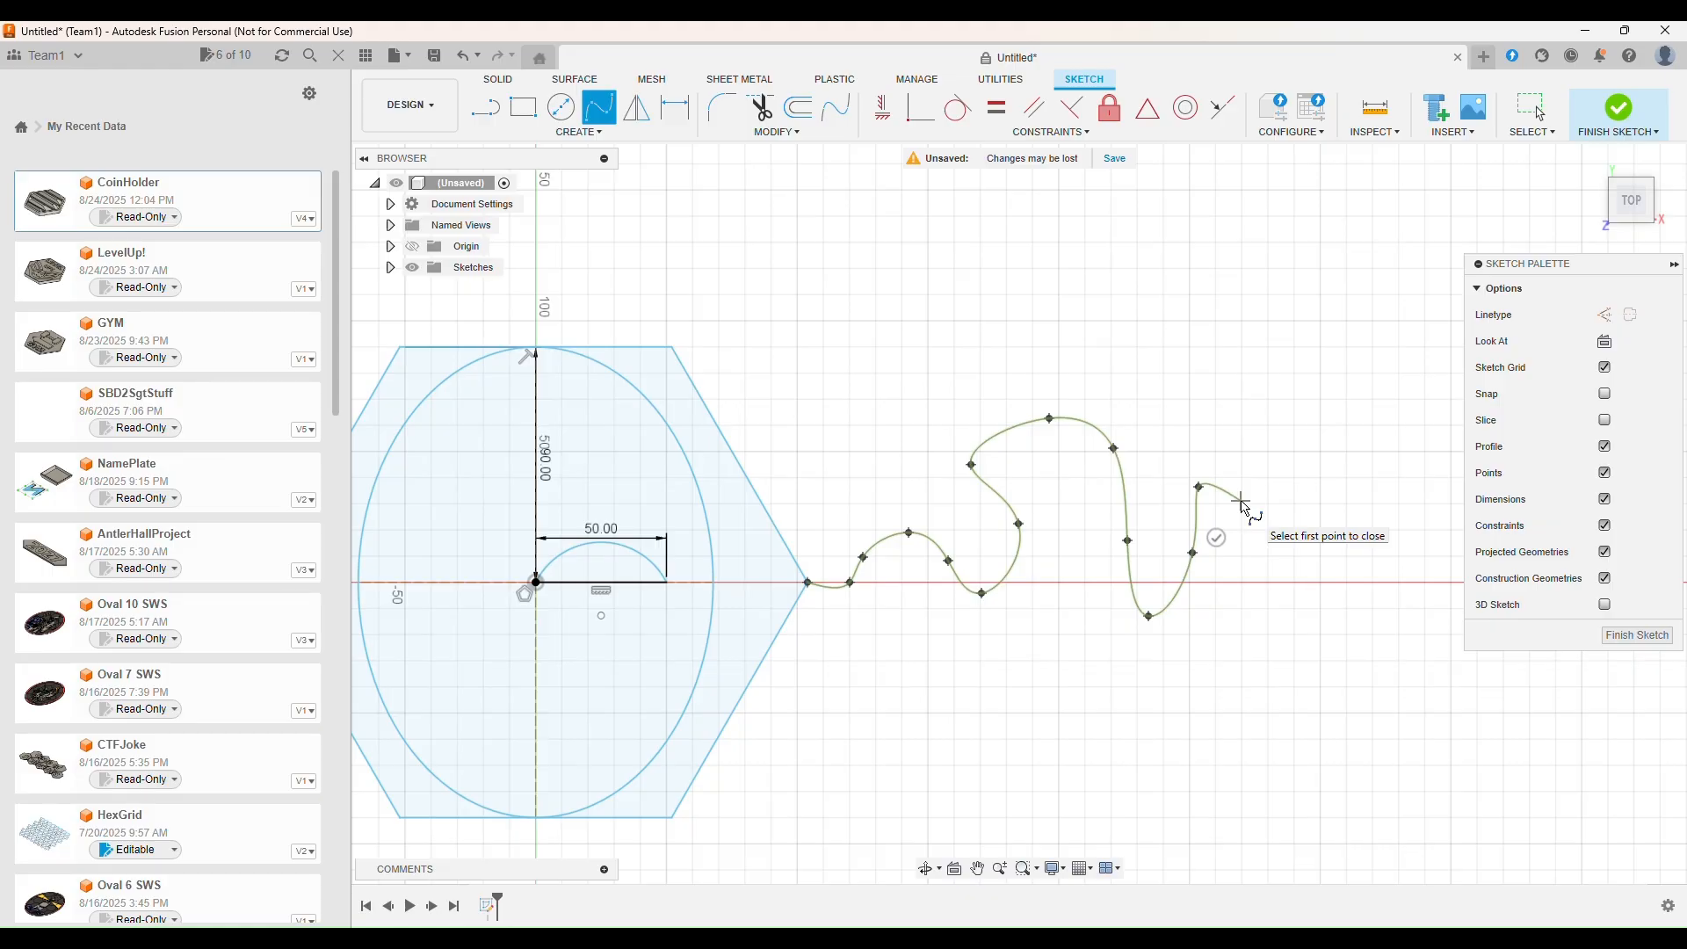
click(1241, 501)
click(1220, 545)
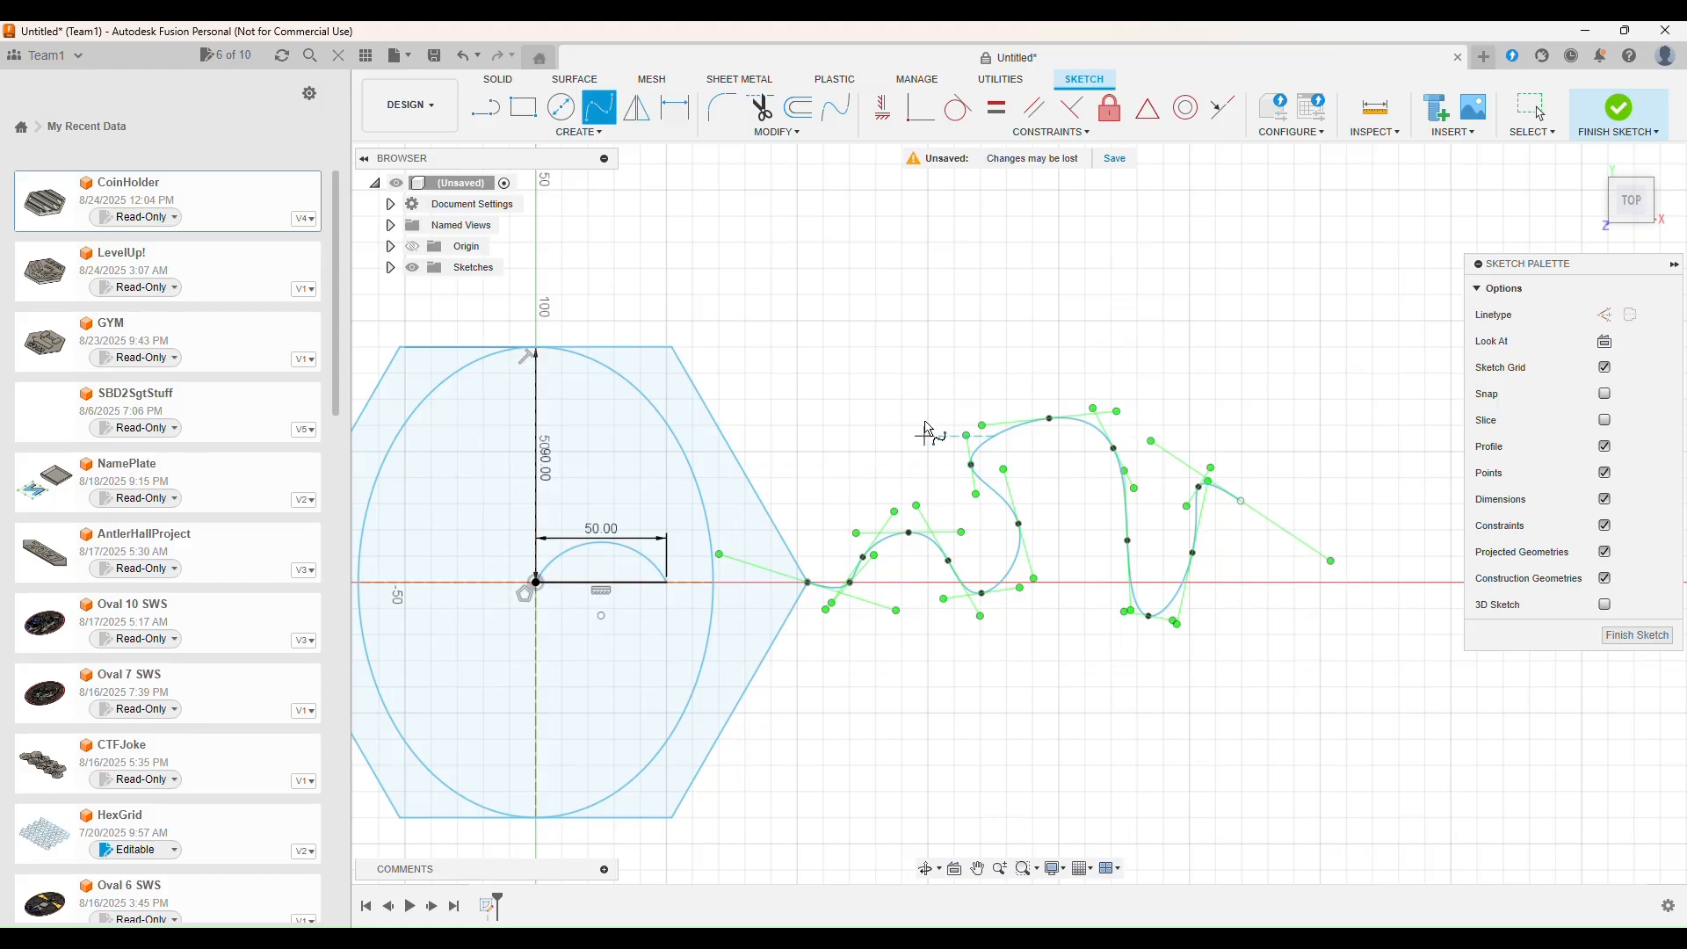
Reshape the spline with the tangent handle of the fit point just past its highest crest
click(1529, 109)
scroll(1190, 582, up, 5)
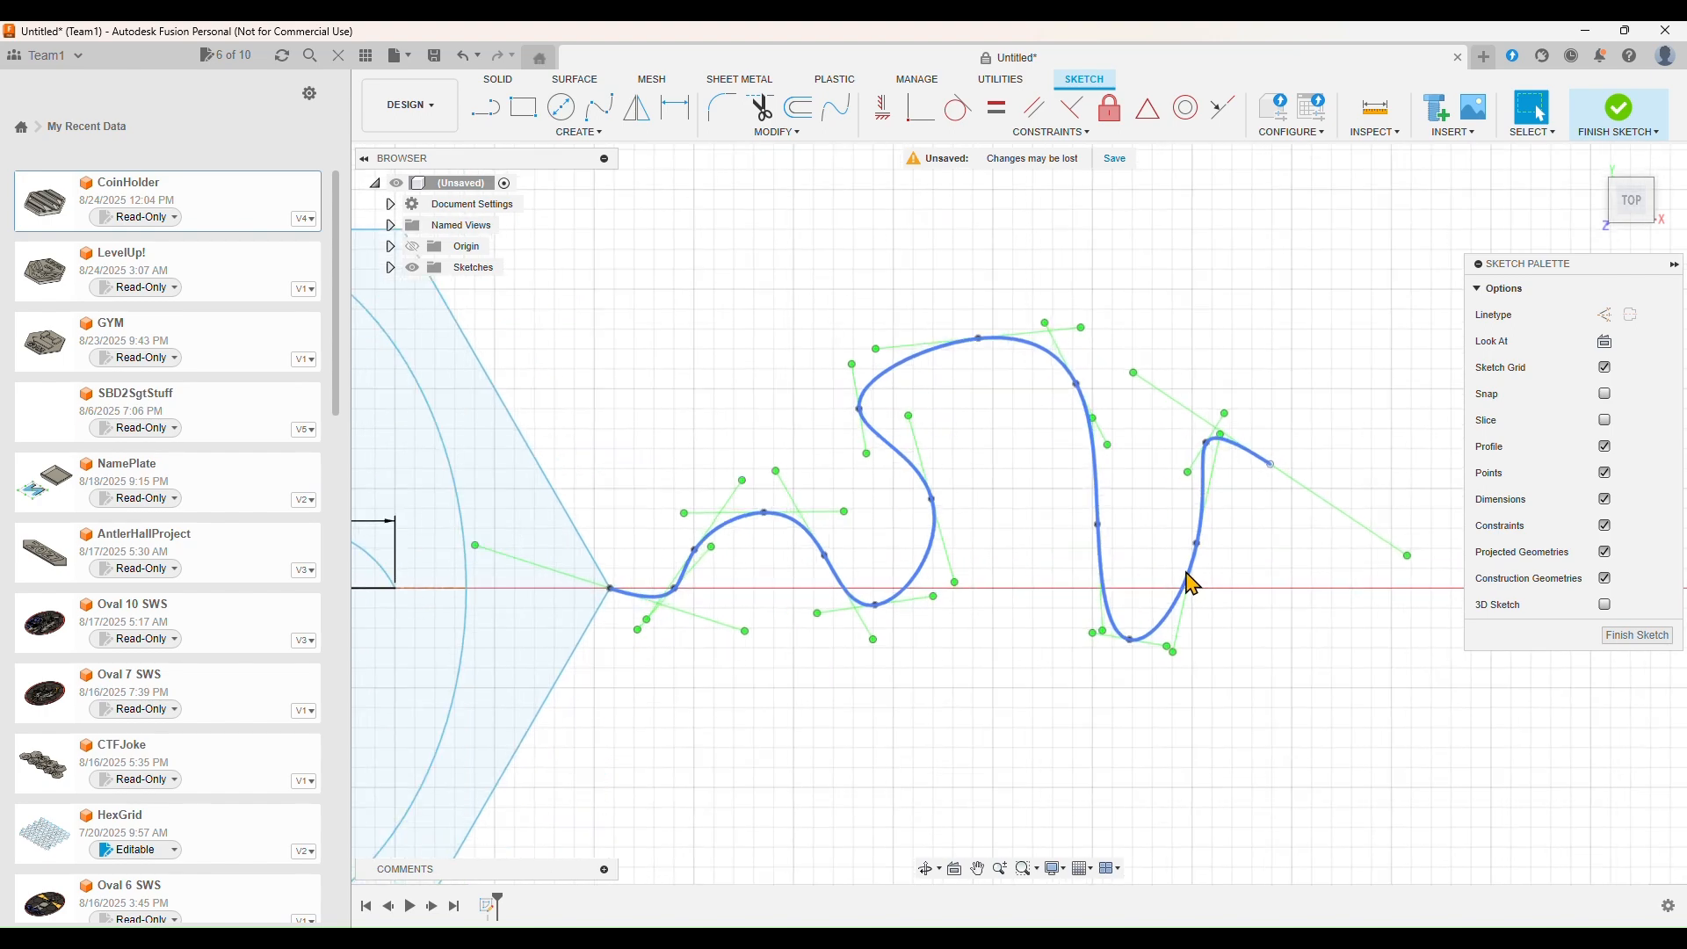
middle_drag(1246, 588, 904, 685)
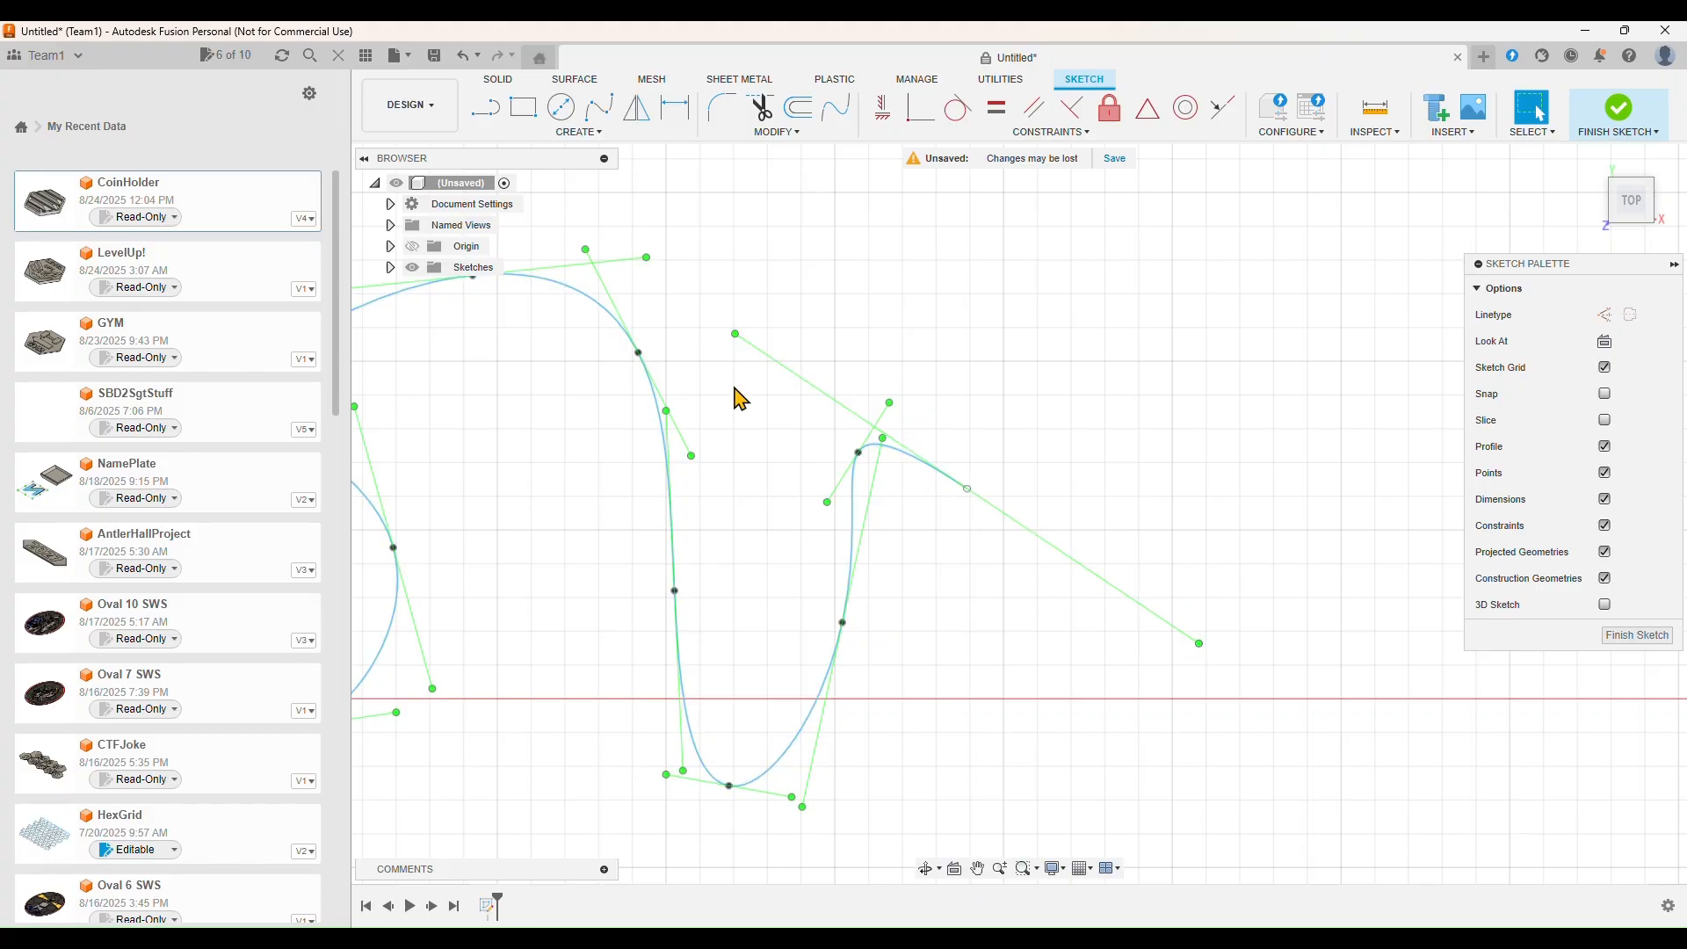
mouse_move(692, 459)
mouse_down()
mouse_move(719, 435)
mouse_move(719, 497)
mouse_move(696, 460)
mouse_move(730, 517)
mouse_move(701, 464)
mouse_up()
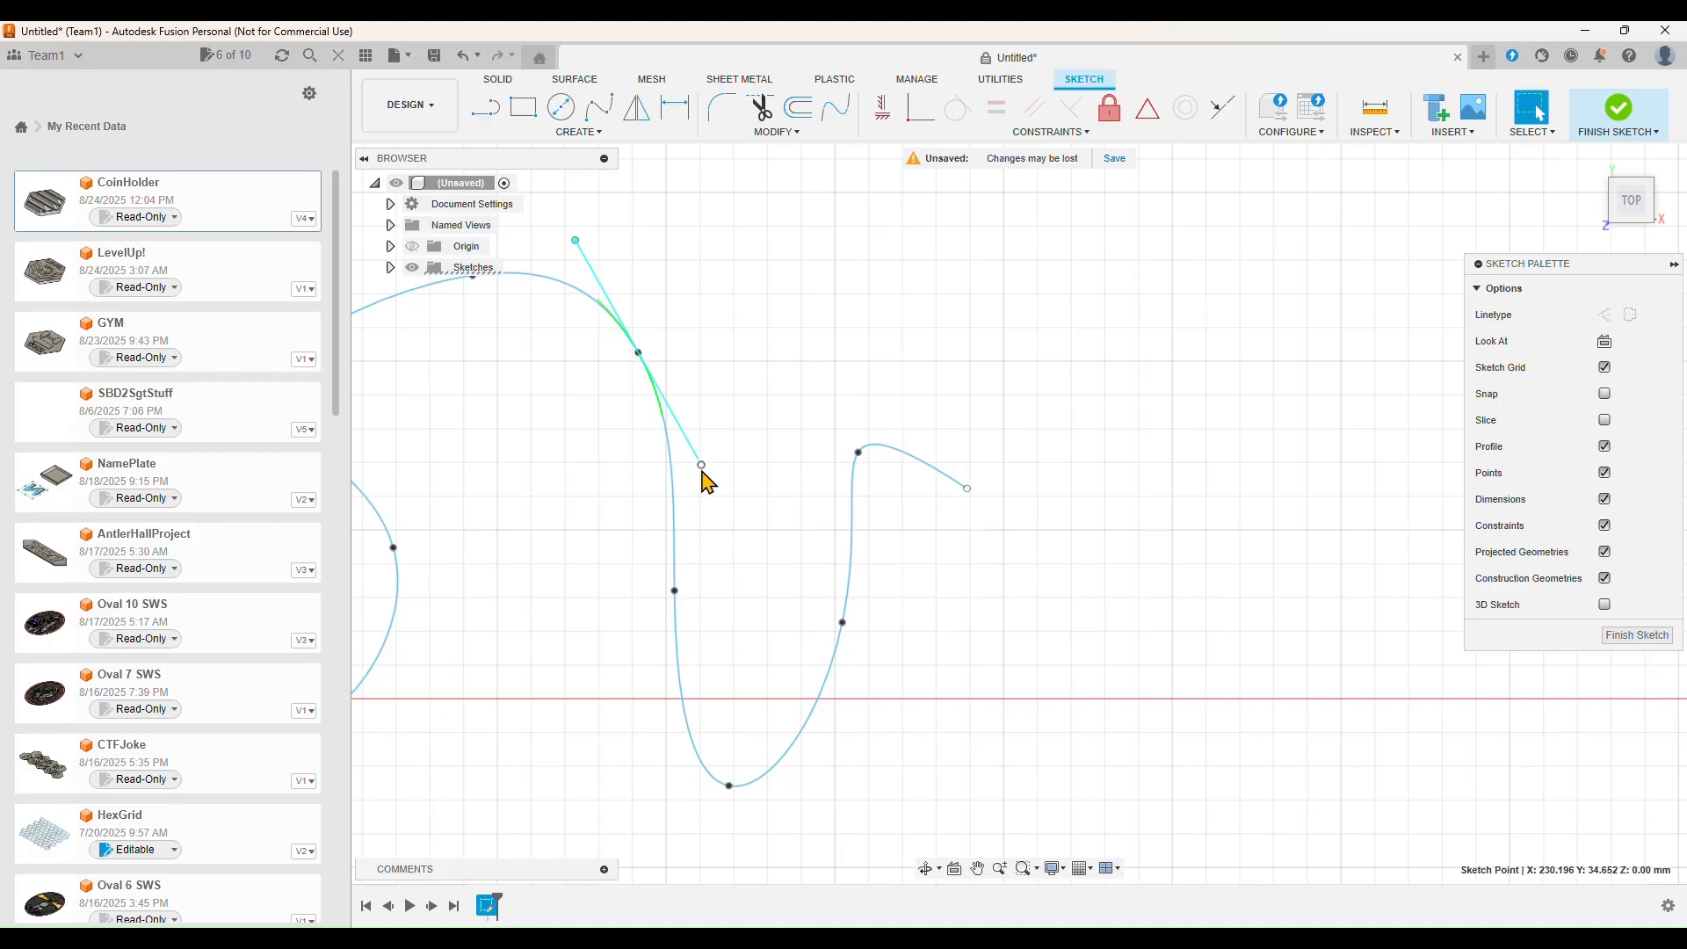
mouse_move(703, 471)
mouse_down()
mouse_move(740, 394)
mouse_move(737, 421)
mouse_move(743, 341)
mouse_move(696, 441)
mouse_up()
scroll(742, 436, down, 3)
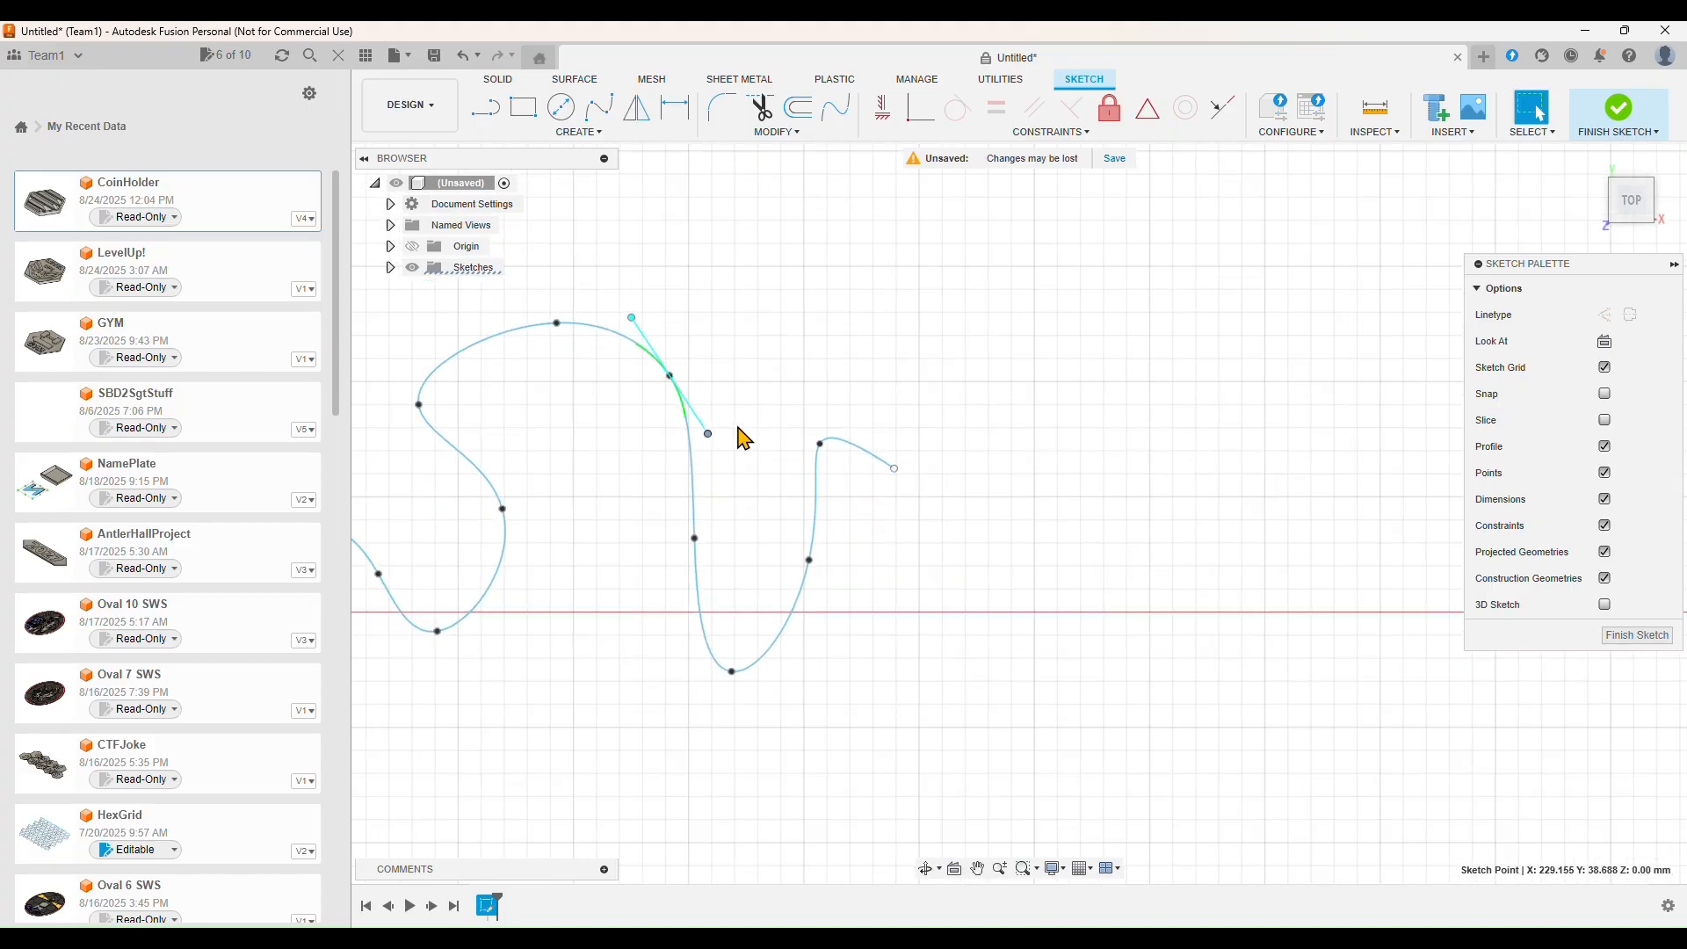
mouse_move(755, 343)
middle_down()
mouse_move(978, 372)
mouse_move(1265, 320)
middle_up()
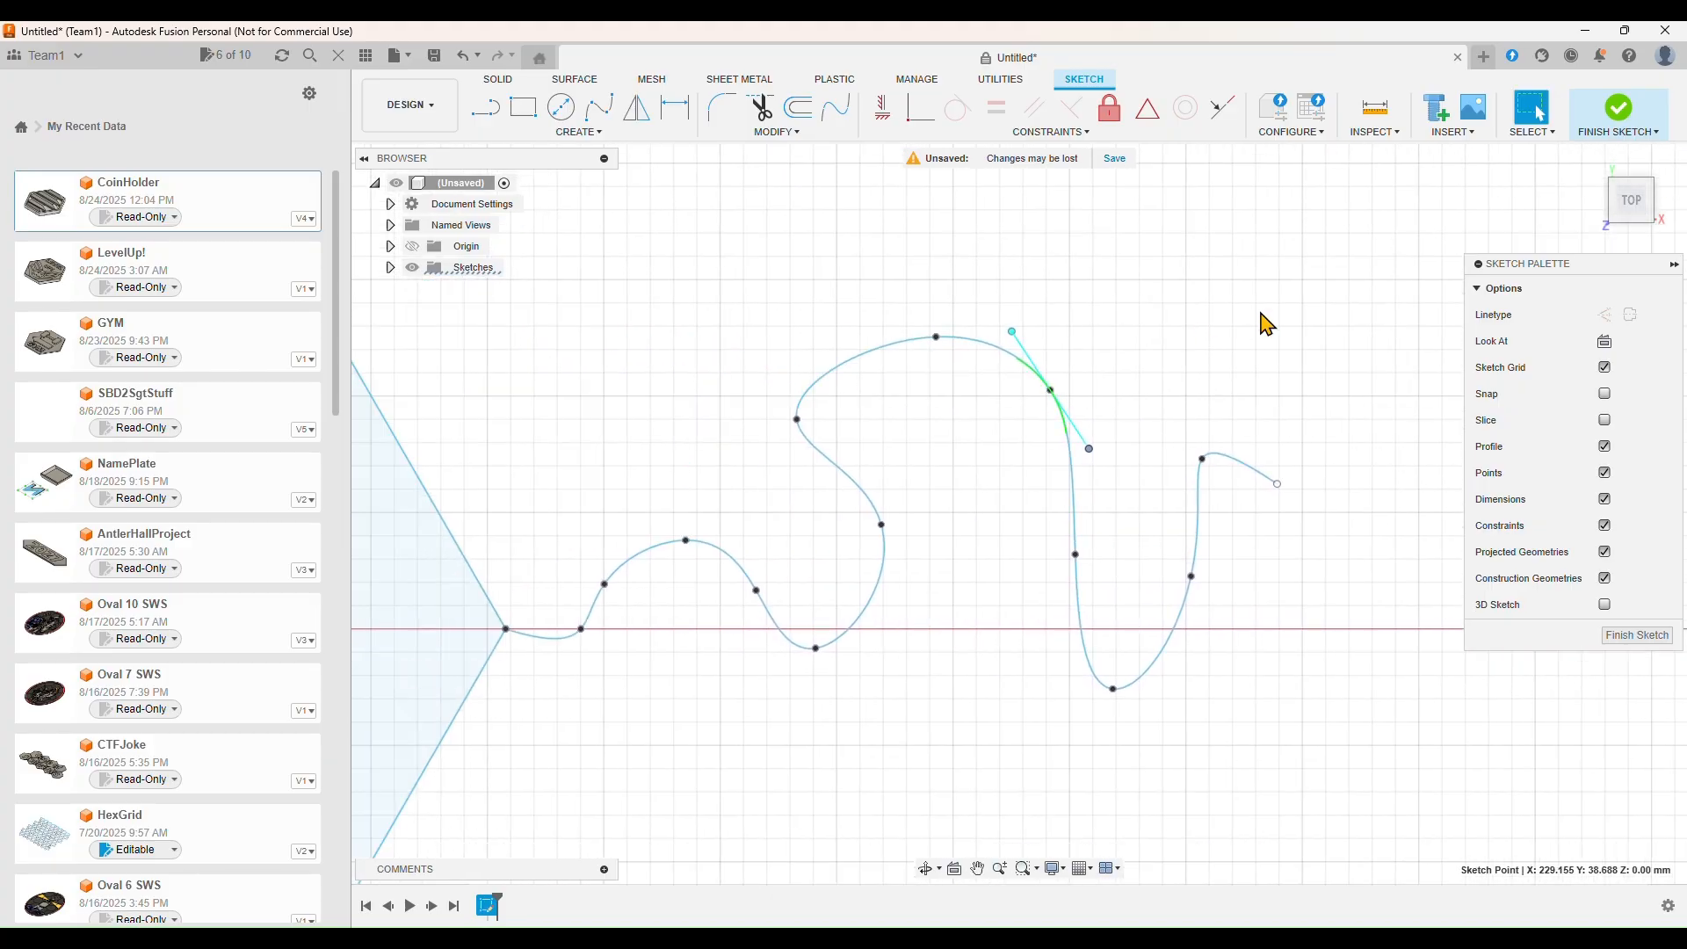
Undo the tangent handle edits and the spline, leaving the hexagon, ellipse, arc and line
key(ctrl+z)
key(ctrl+z)
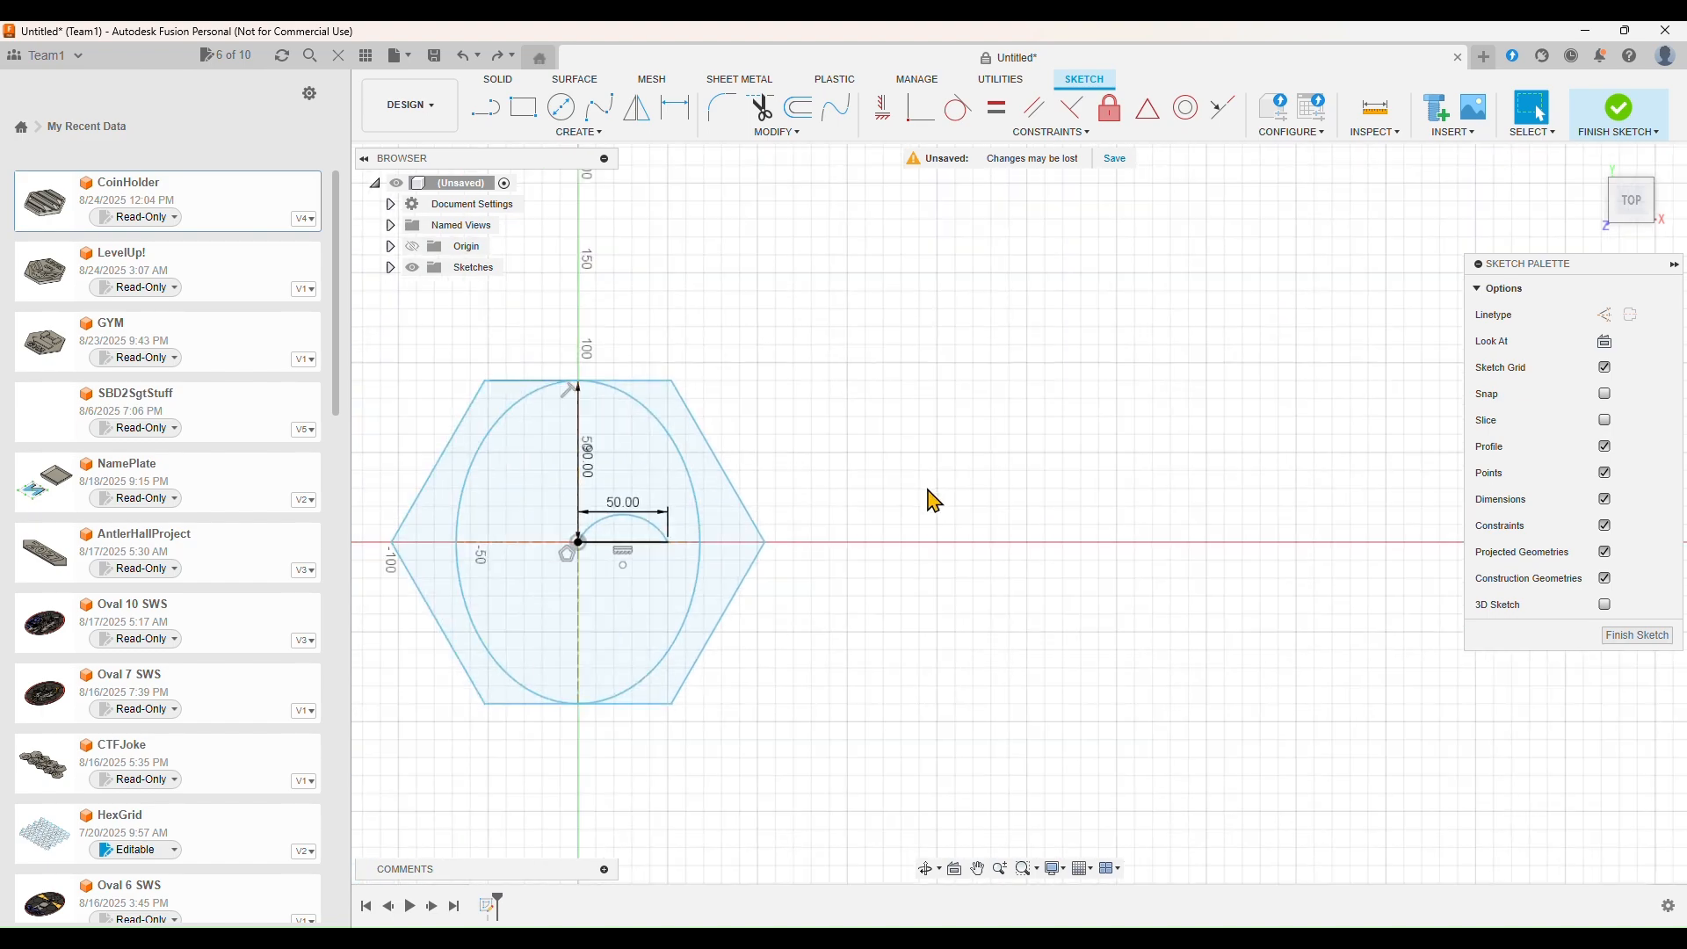
middle_drag(629, 539, 909, 495)
scroll(880, 484, up, 3)
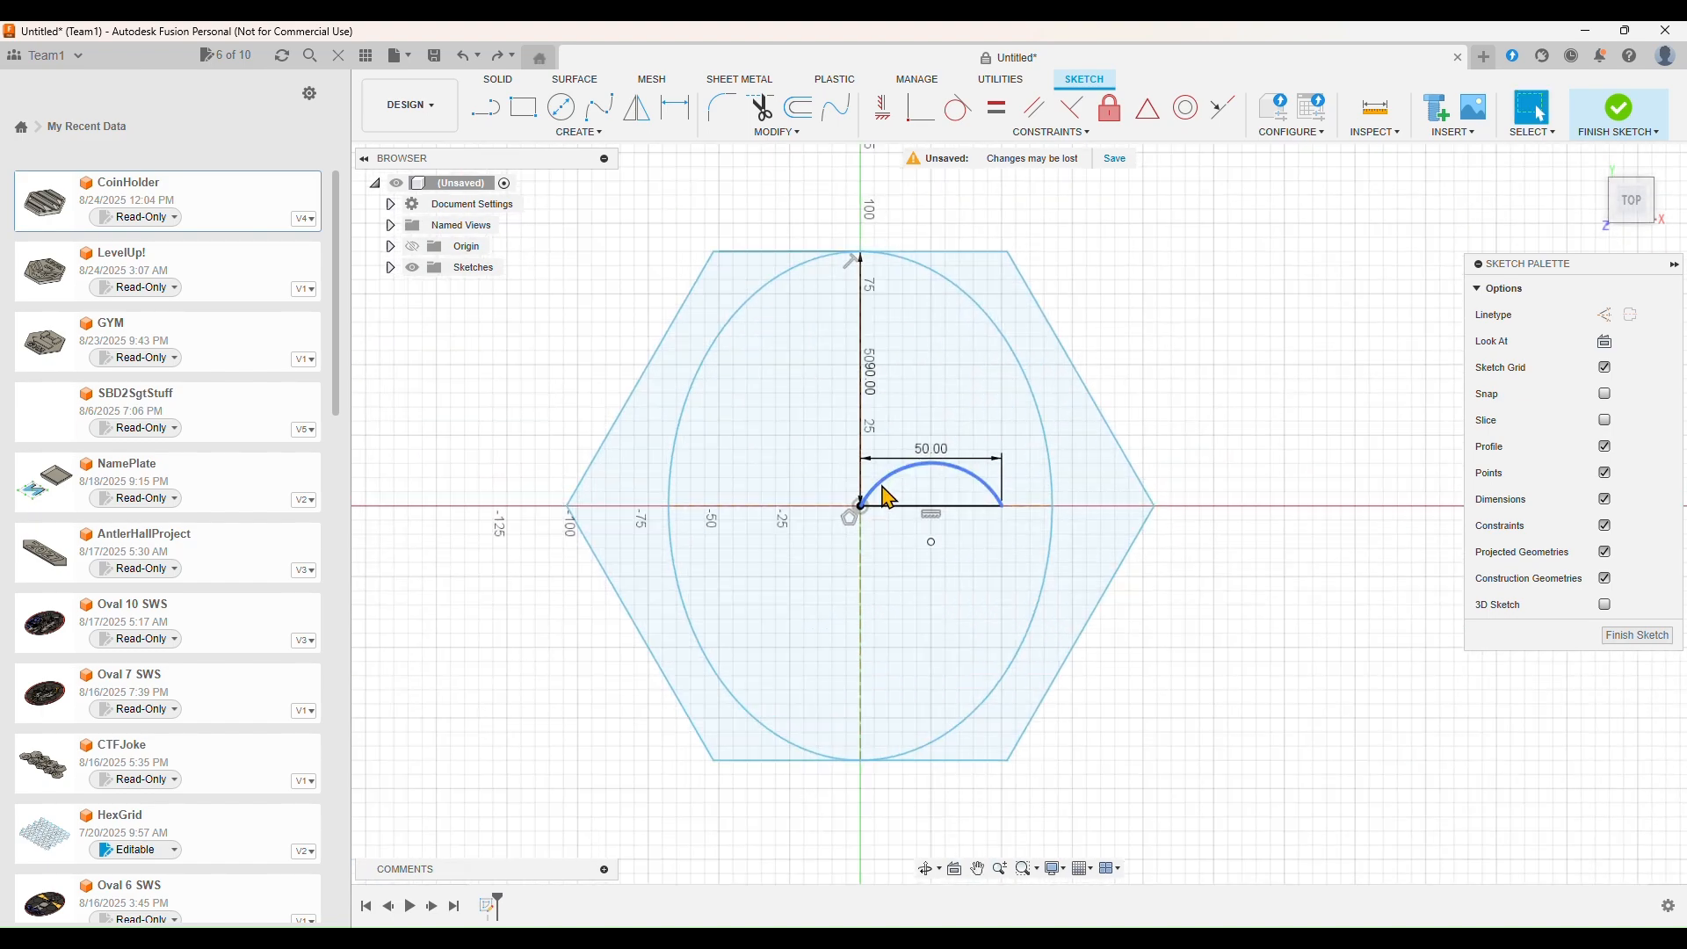
Add the sketch text "Hello World" in a frame from the hexagon's upper-left vertex to its lower-right vertex
click(562, 133)
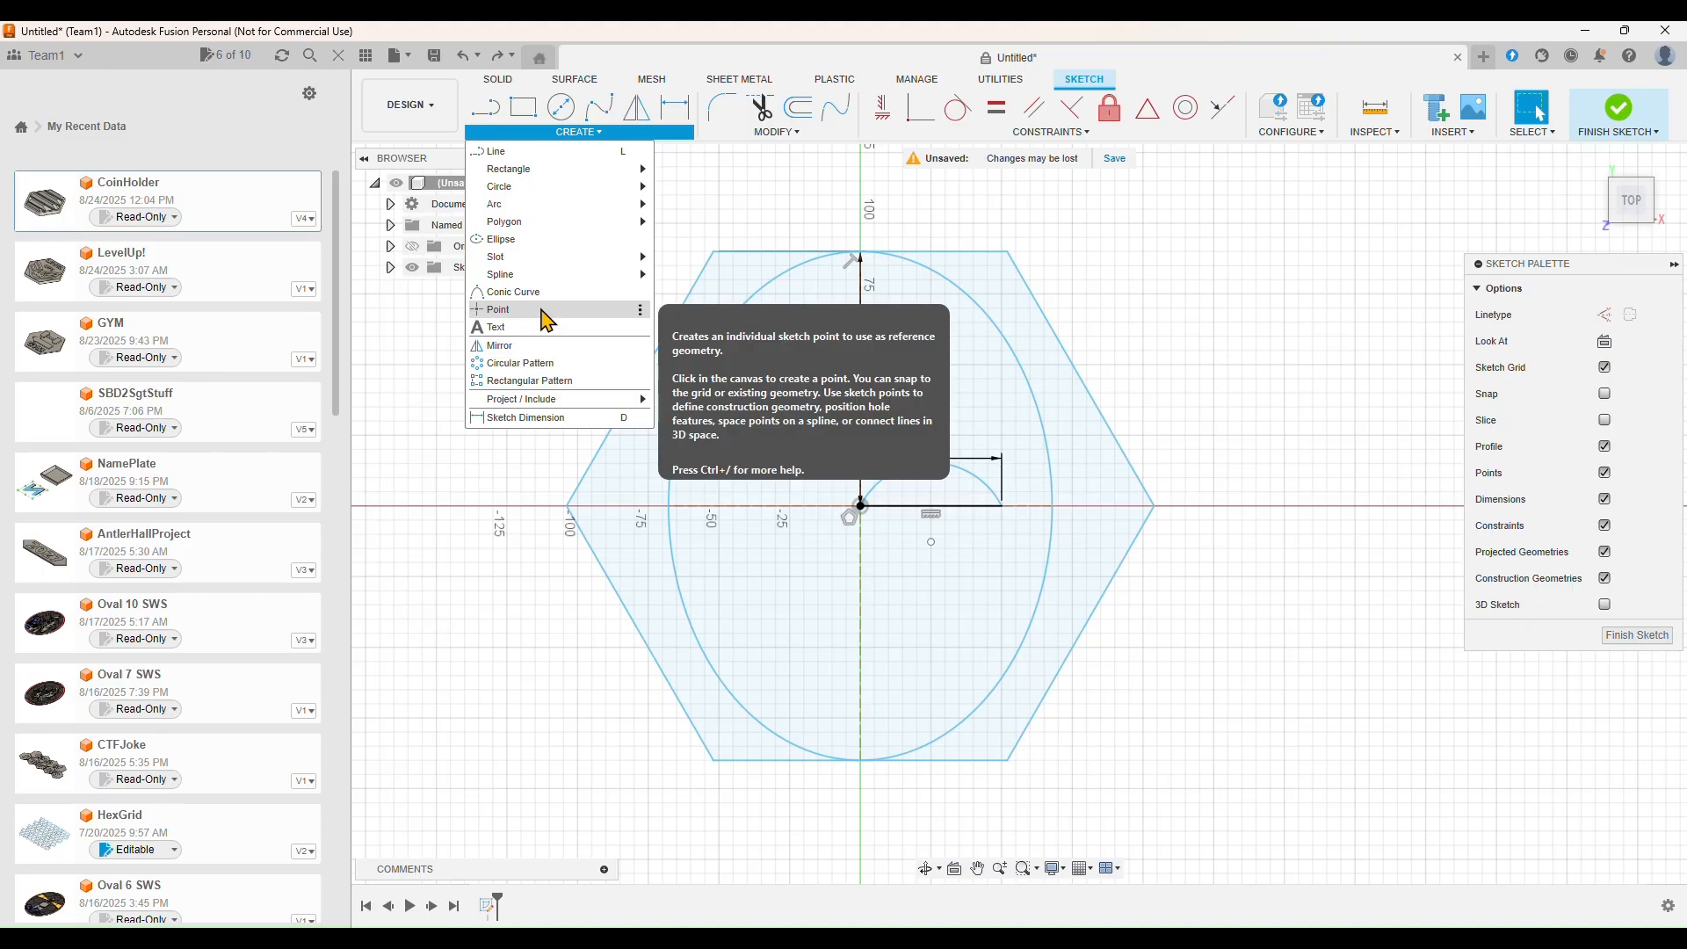
click(523, 330)
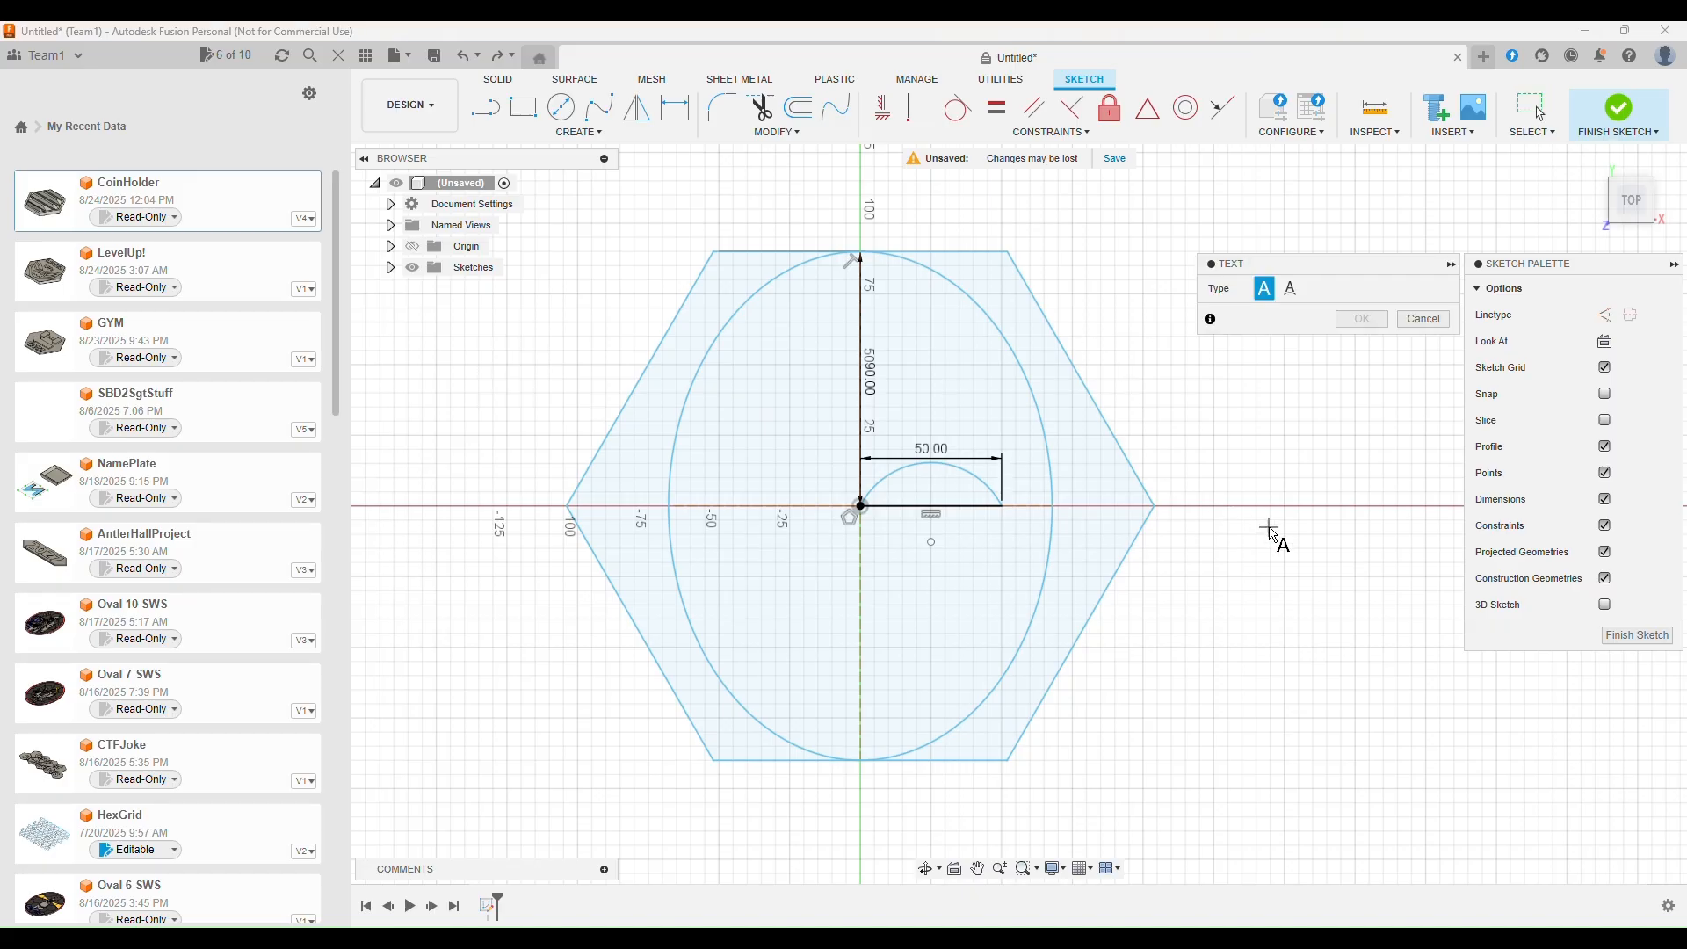
mouse_move(1242, 524)
middle_down()
mouse_move(904, 531)
mouse_move(807, 558)
mouse_move(1212, 519)
middle_up()
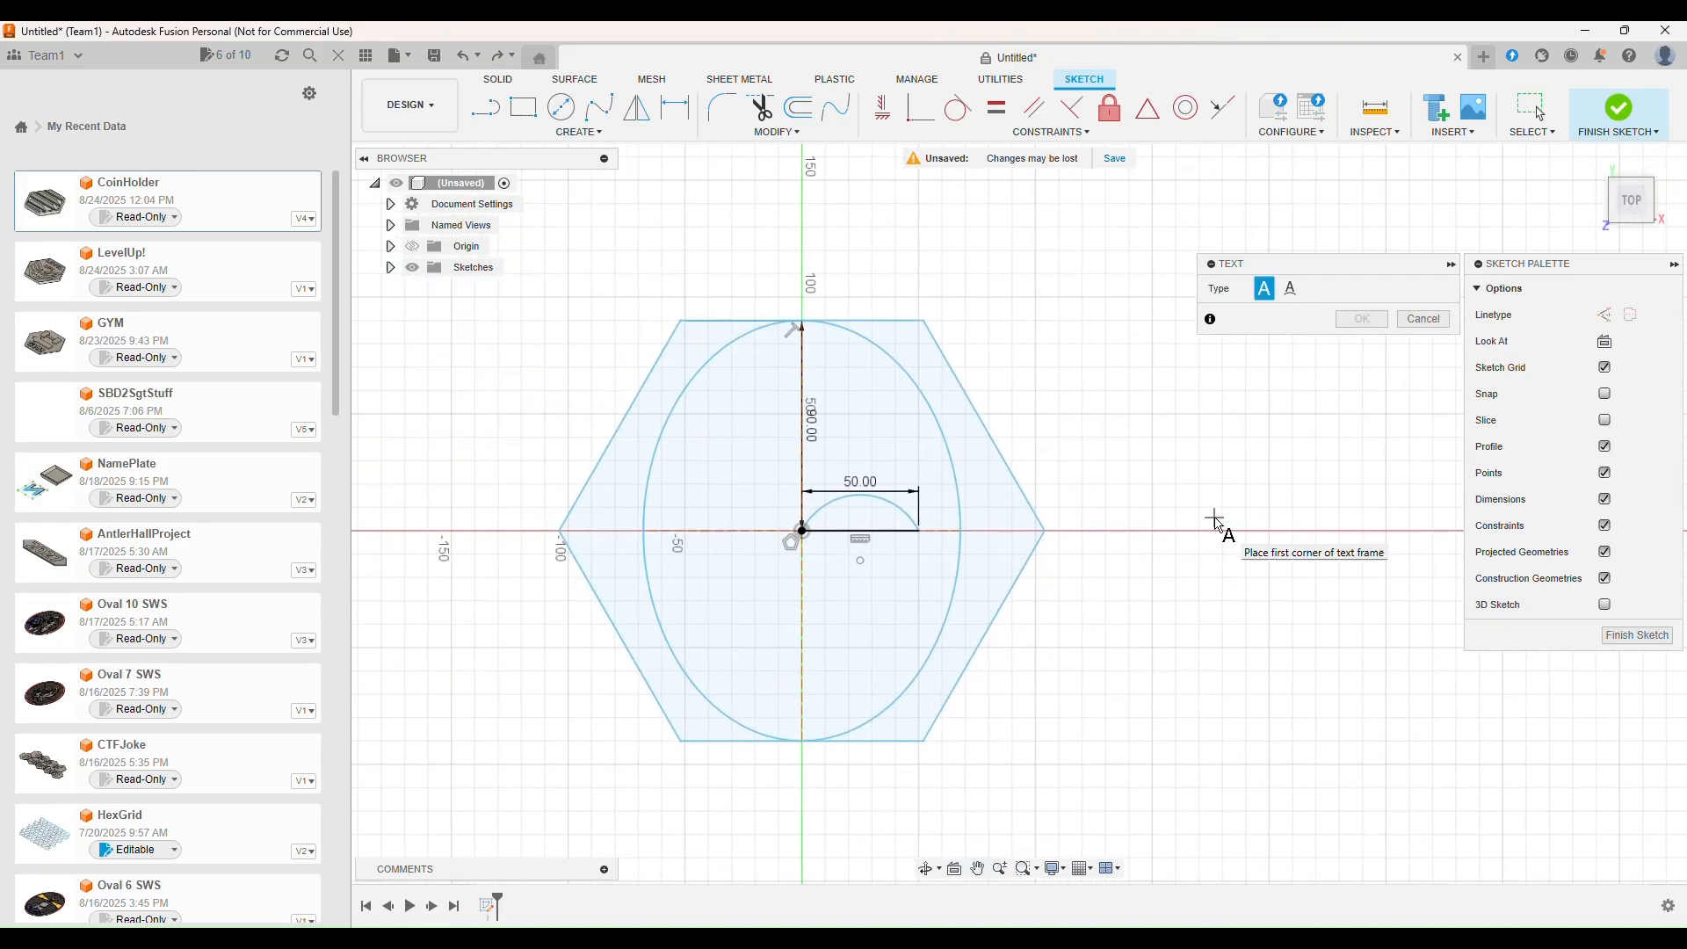
click(681, 321)
click(922, 740)
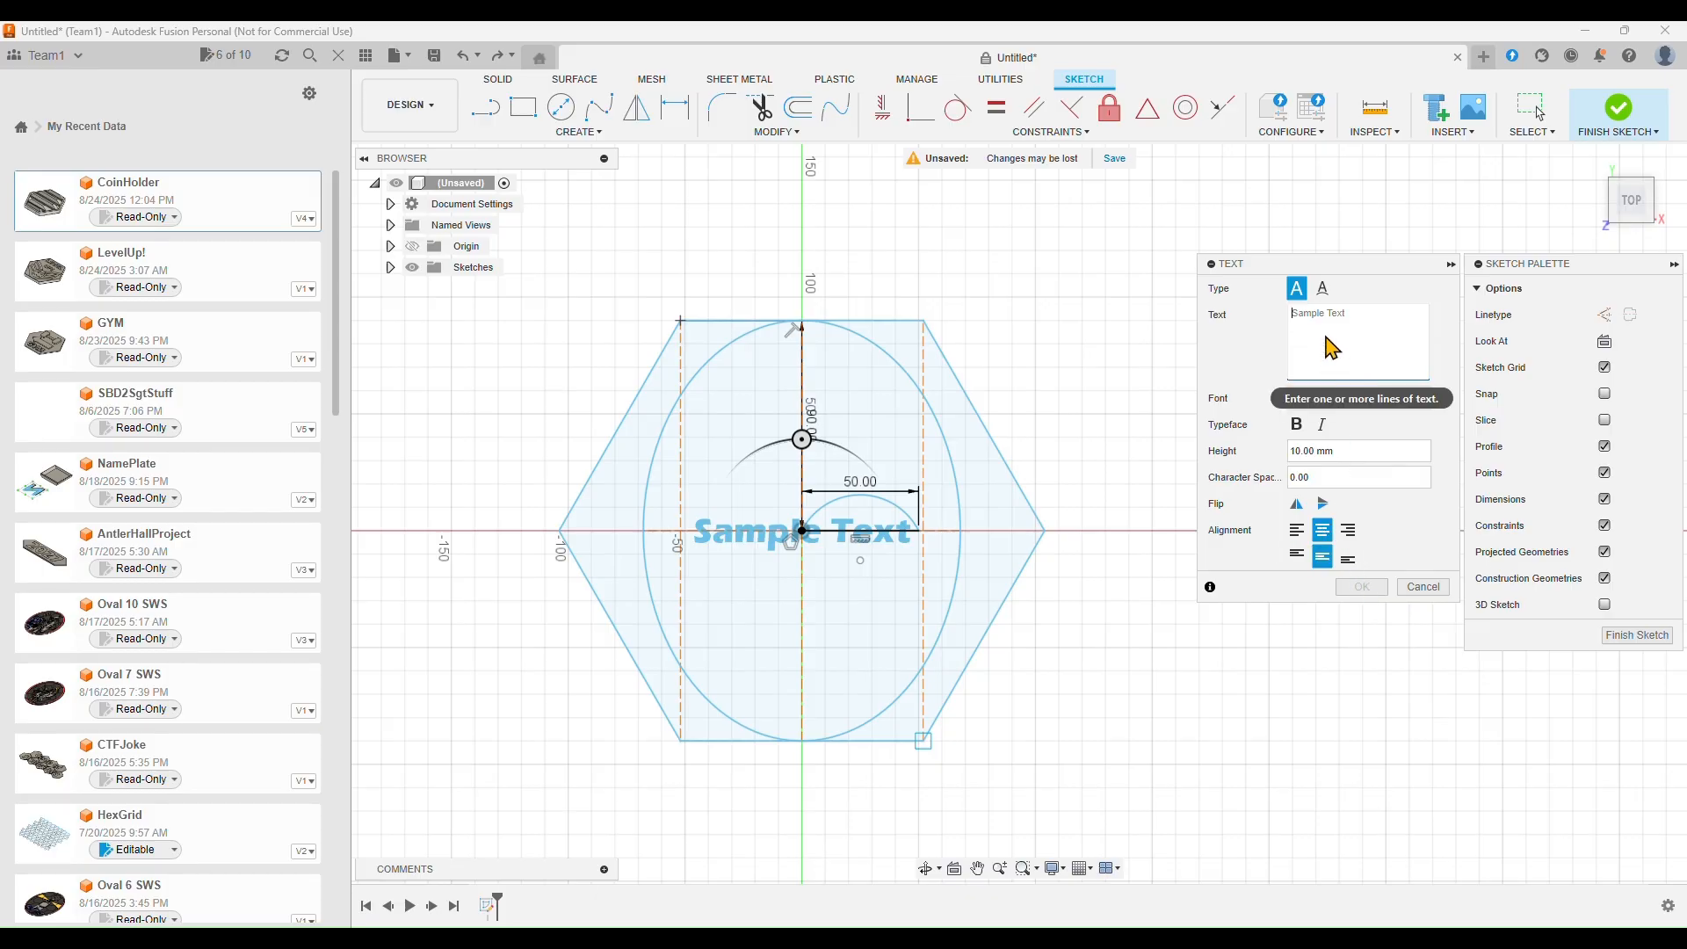
text(He)
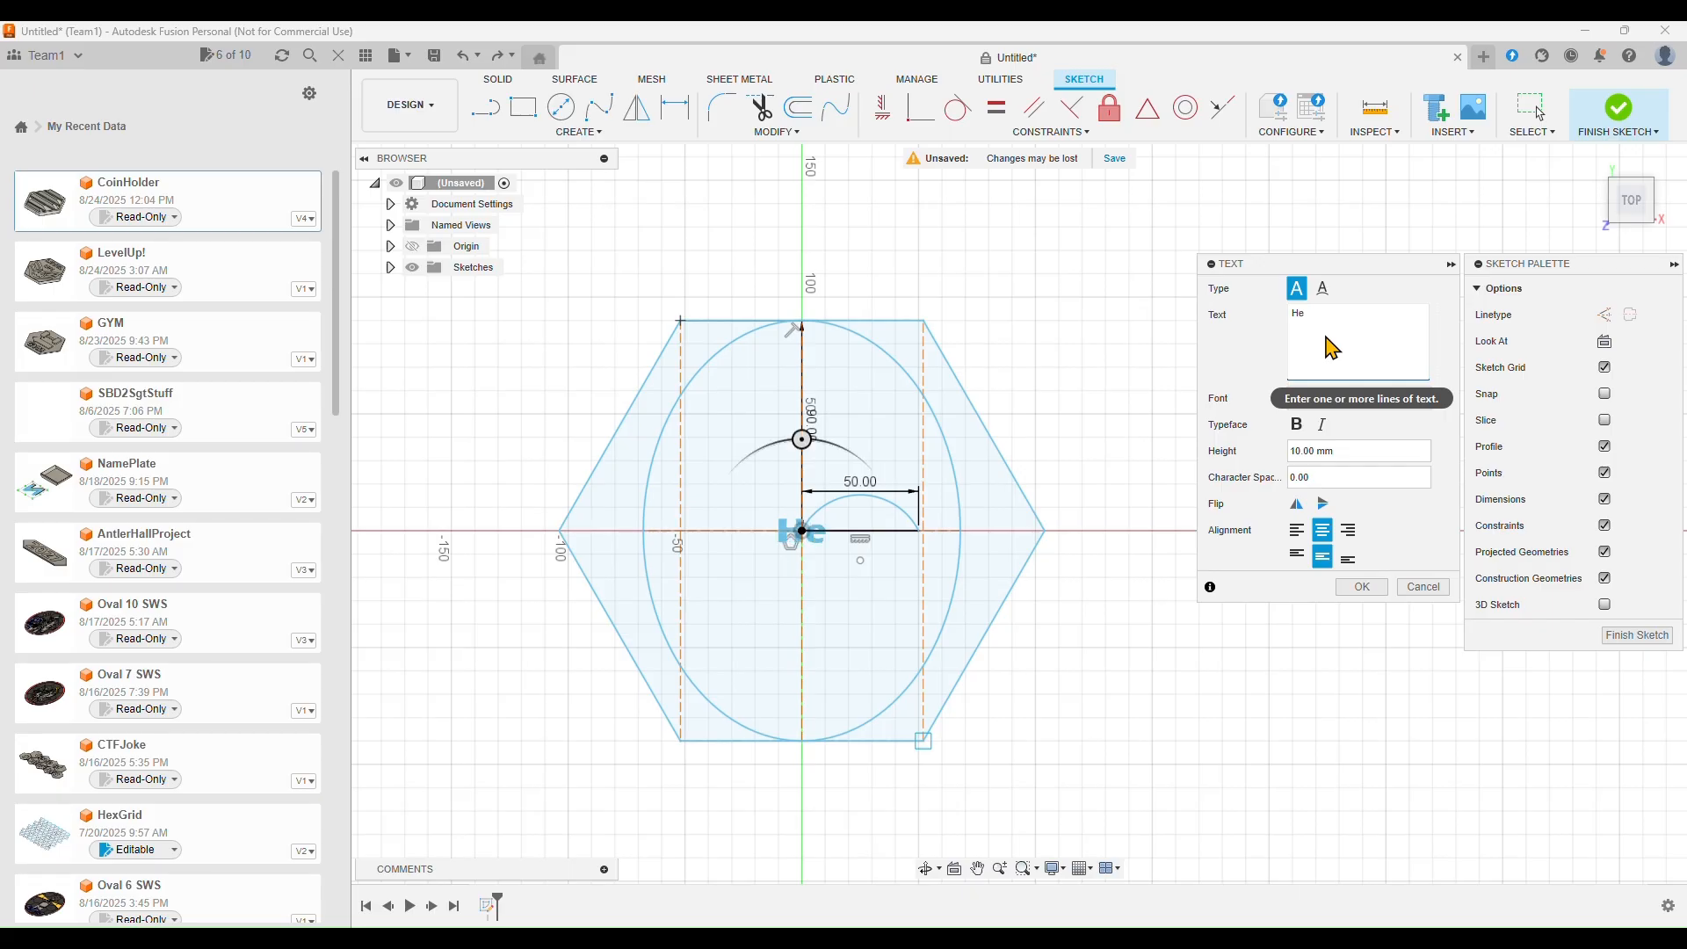
text(llo World)
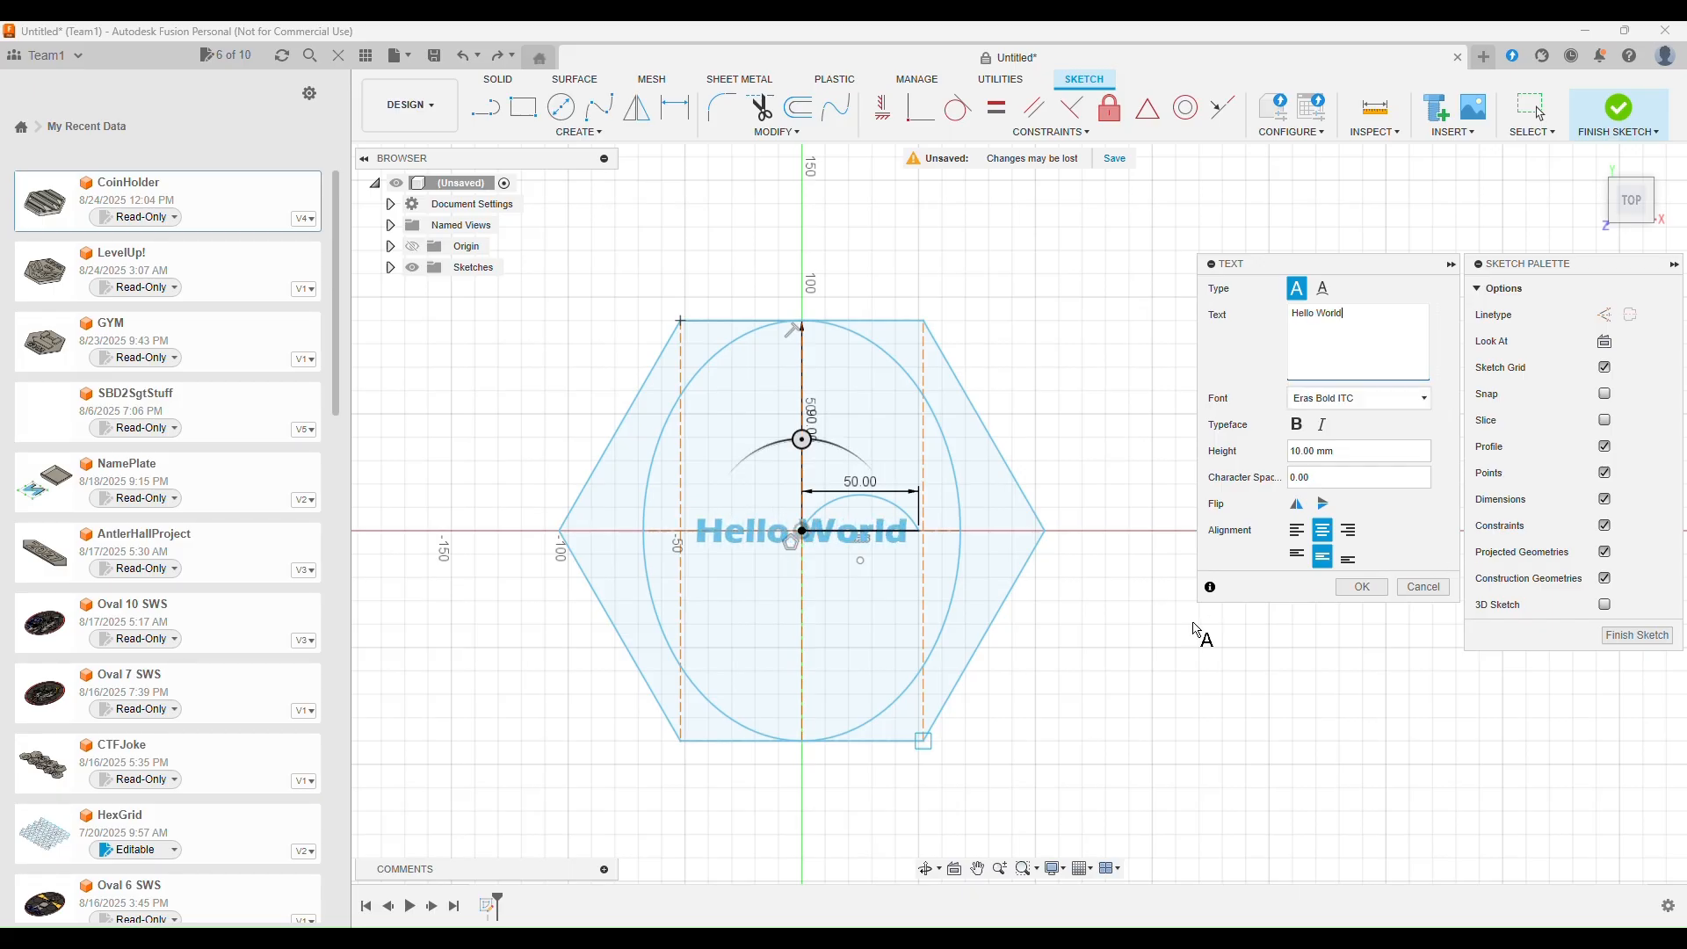
click(1361, 588)
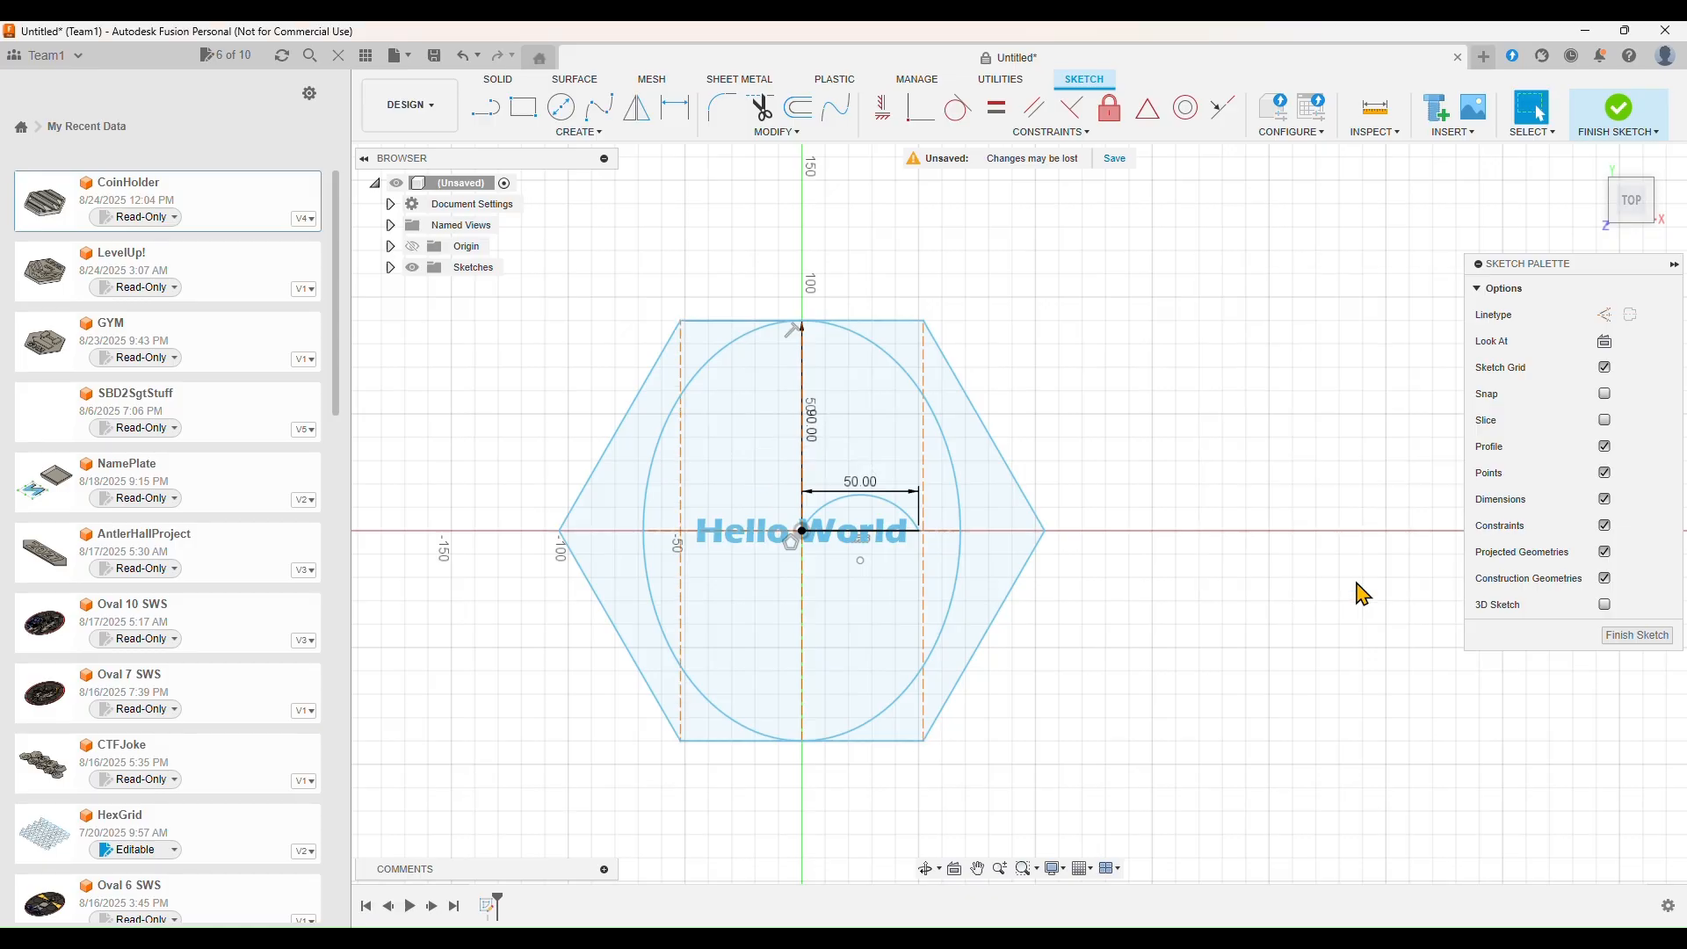
Try rotating the hexagon together with its ellipse and text about the origin, and undo the rotation
click(859, 549)
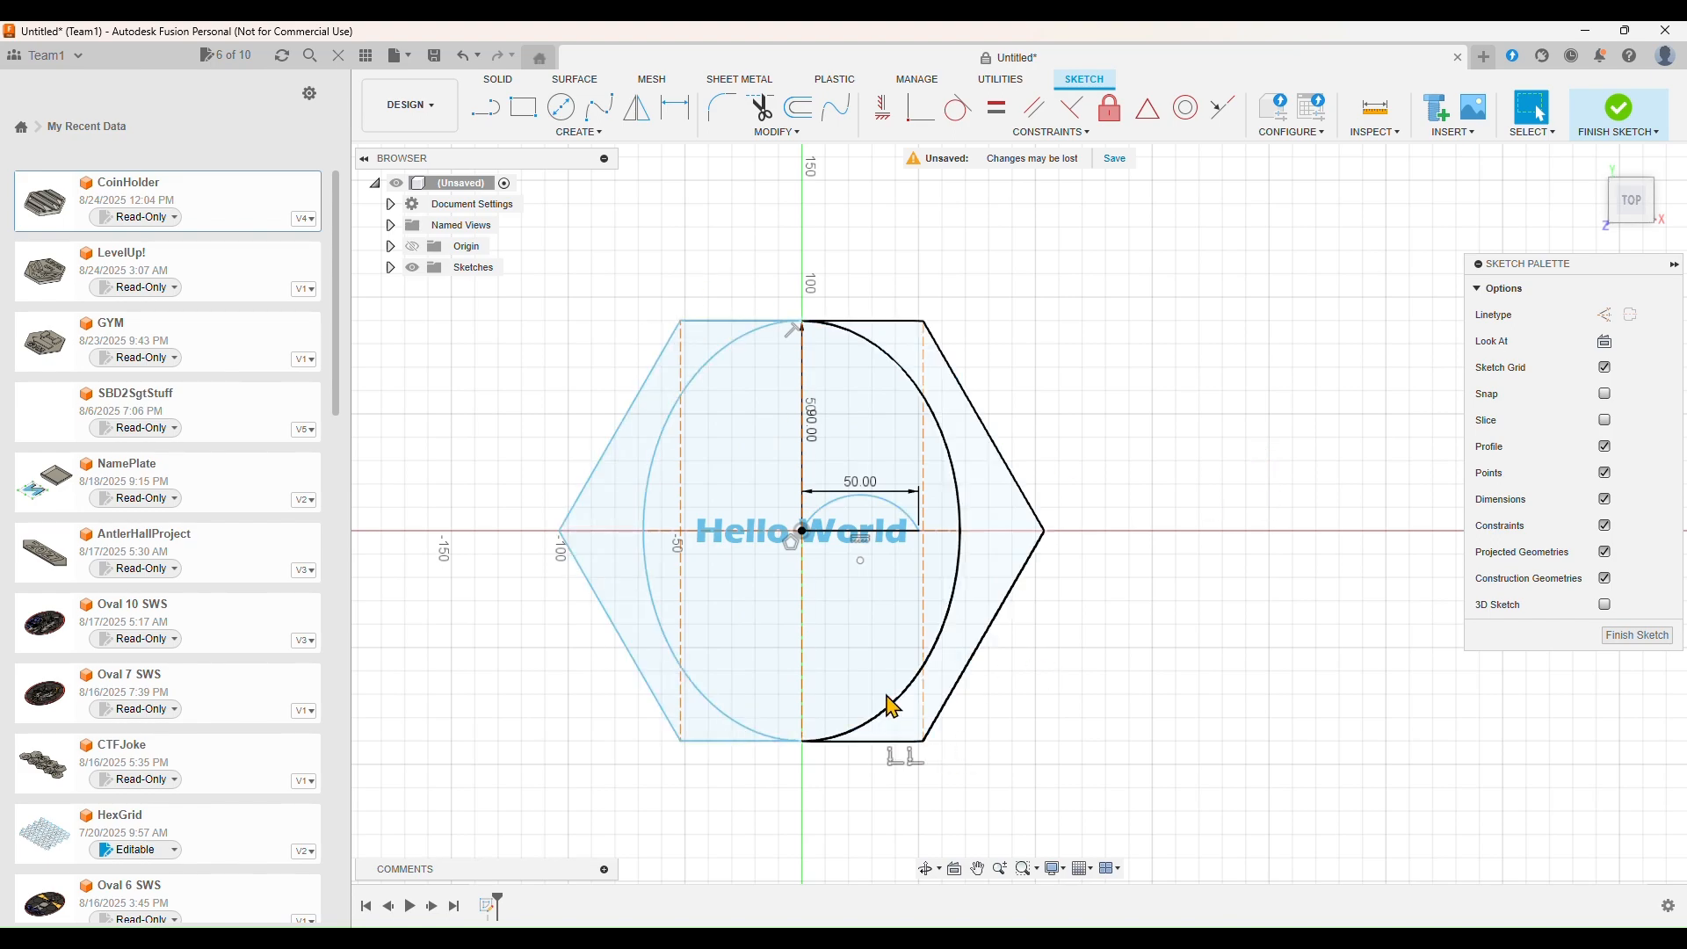
drag(858, 554, 866, 571)
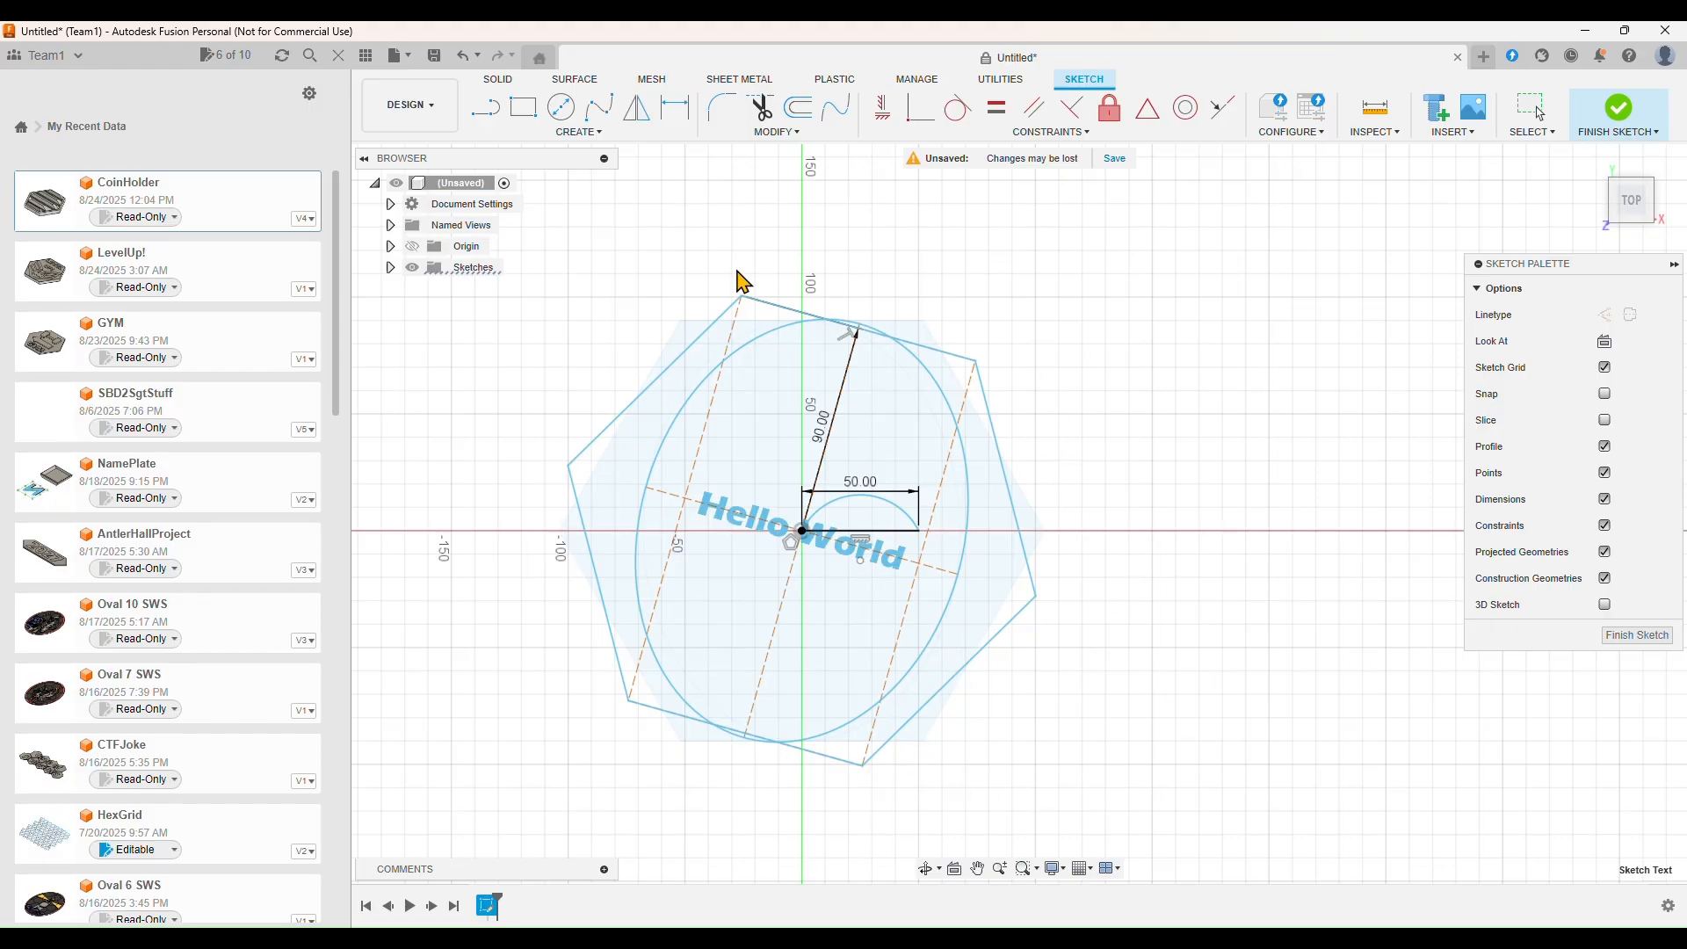
key(Escape)
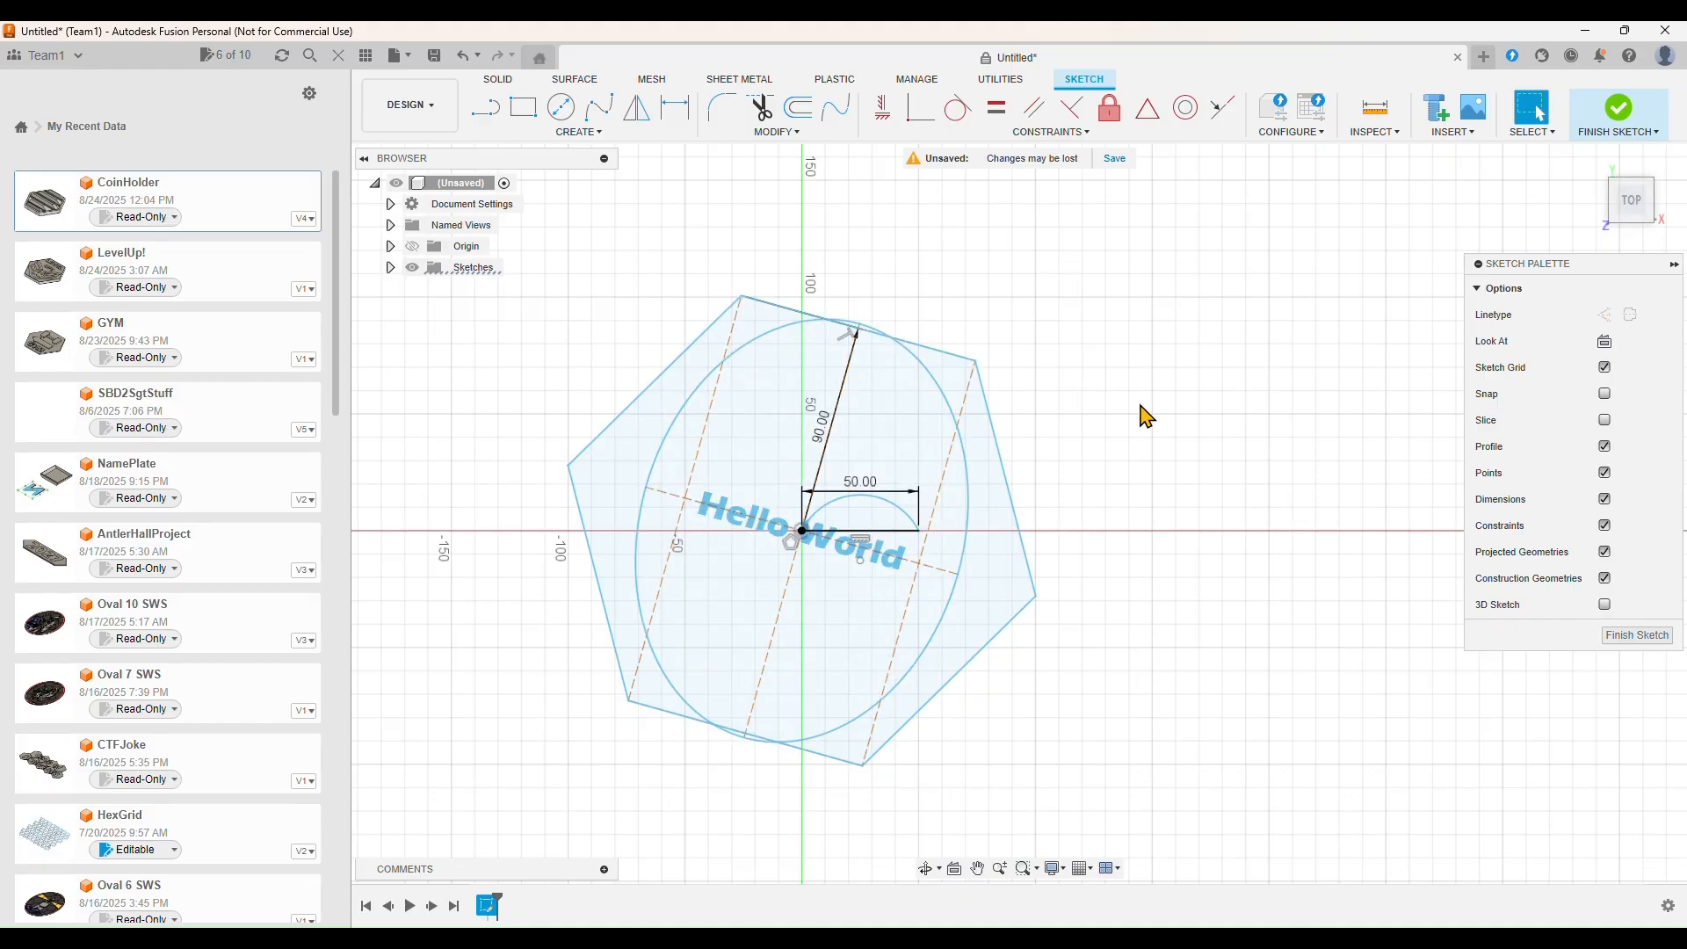
key(ctrl+z)
Delete the coincident constraints attaching the Hello World text frame to the hexagon's upper-left vertex
click(753, 546)
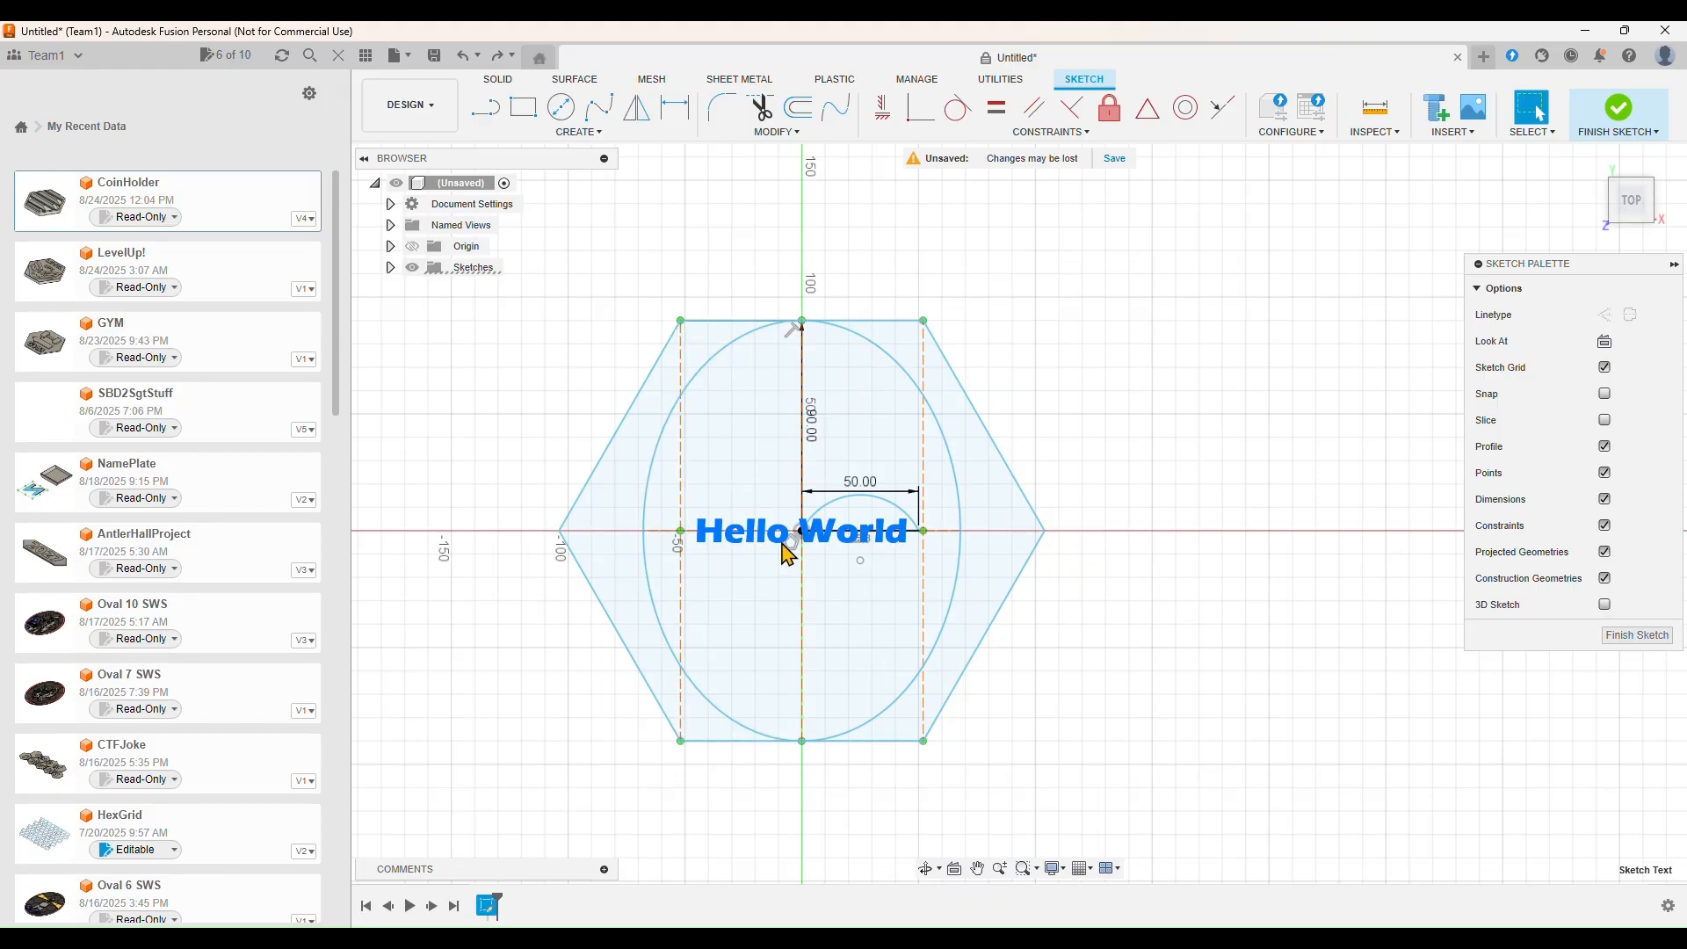
click(684, 322)
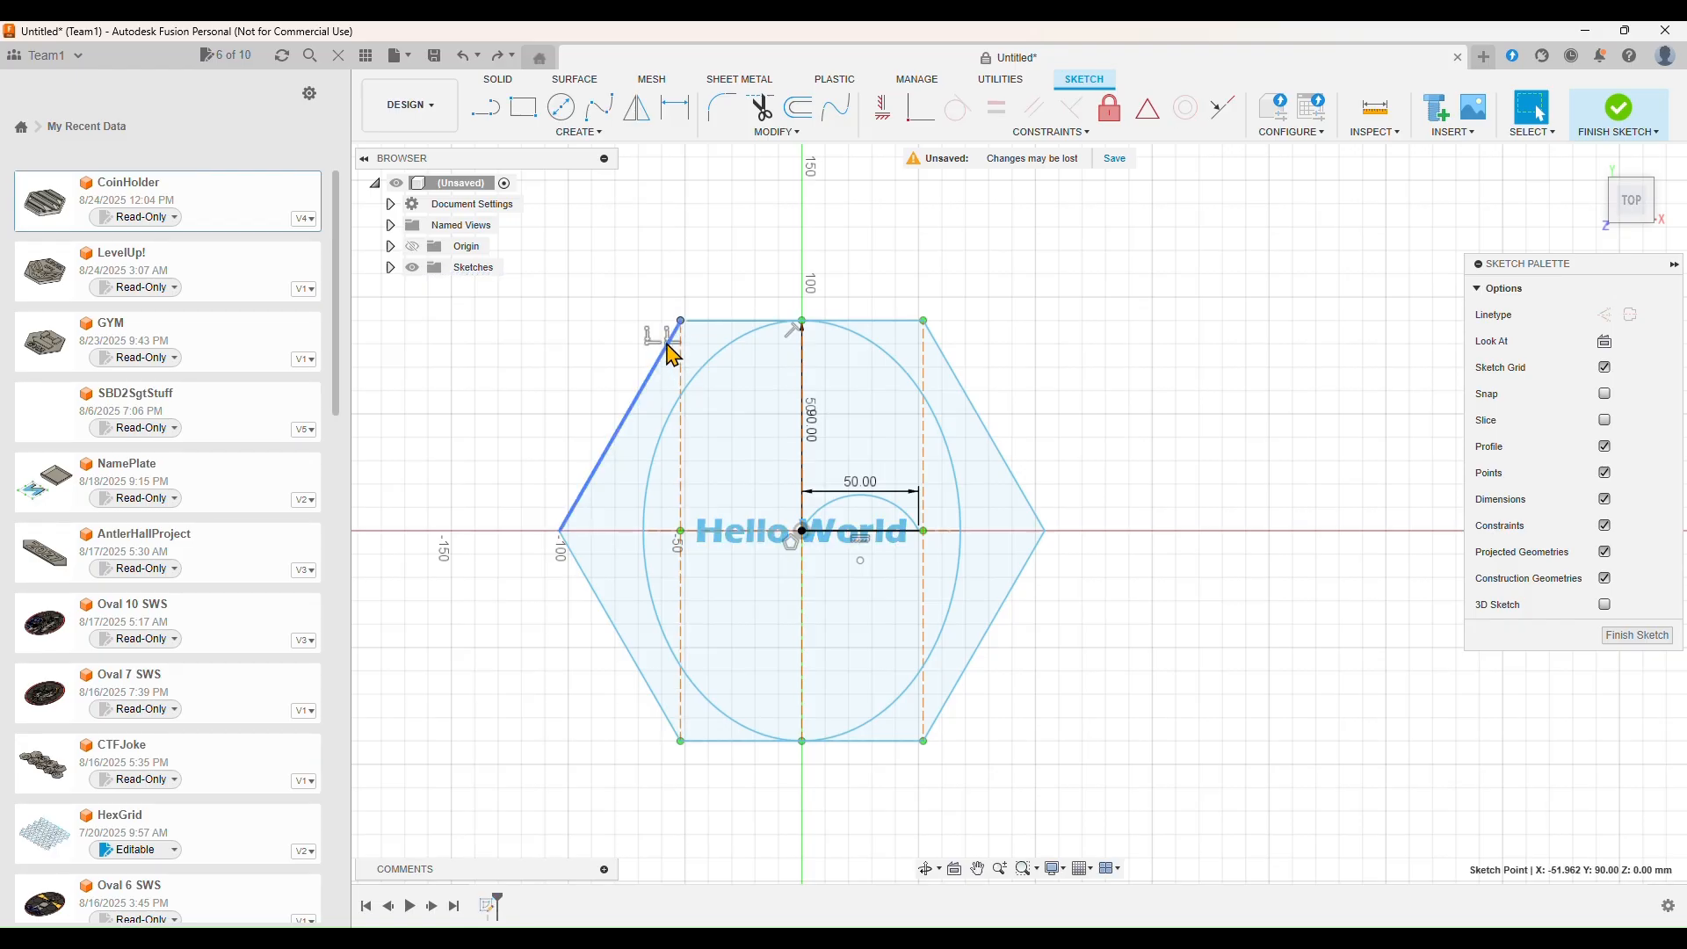
scroll(673, 349, up, 8)
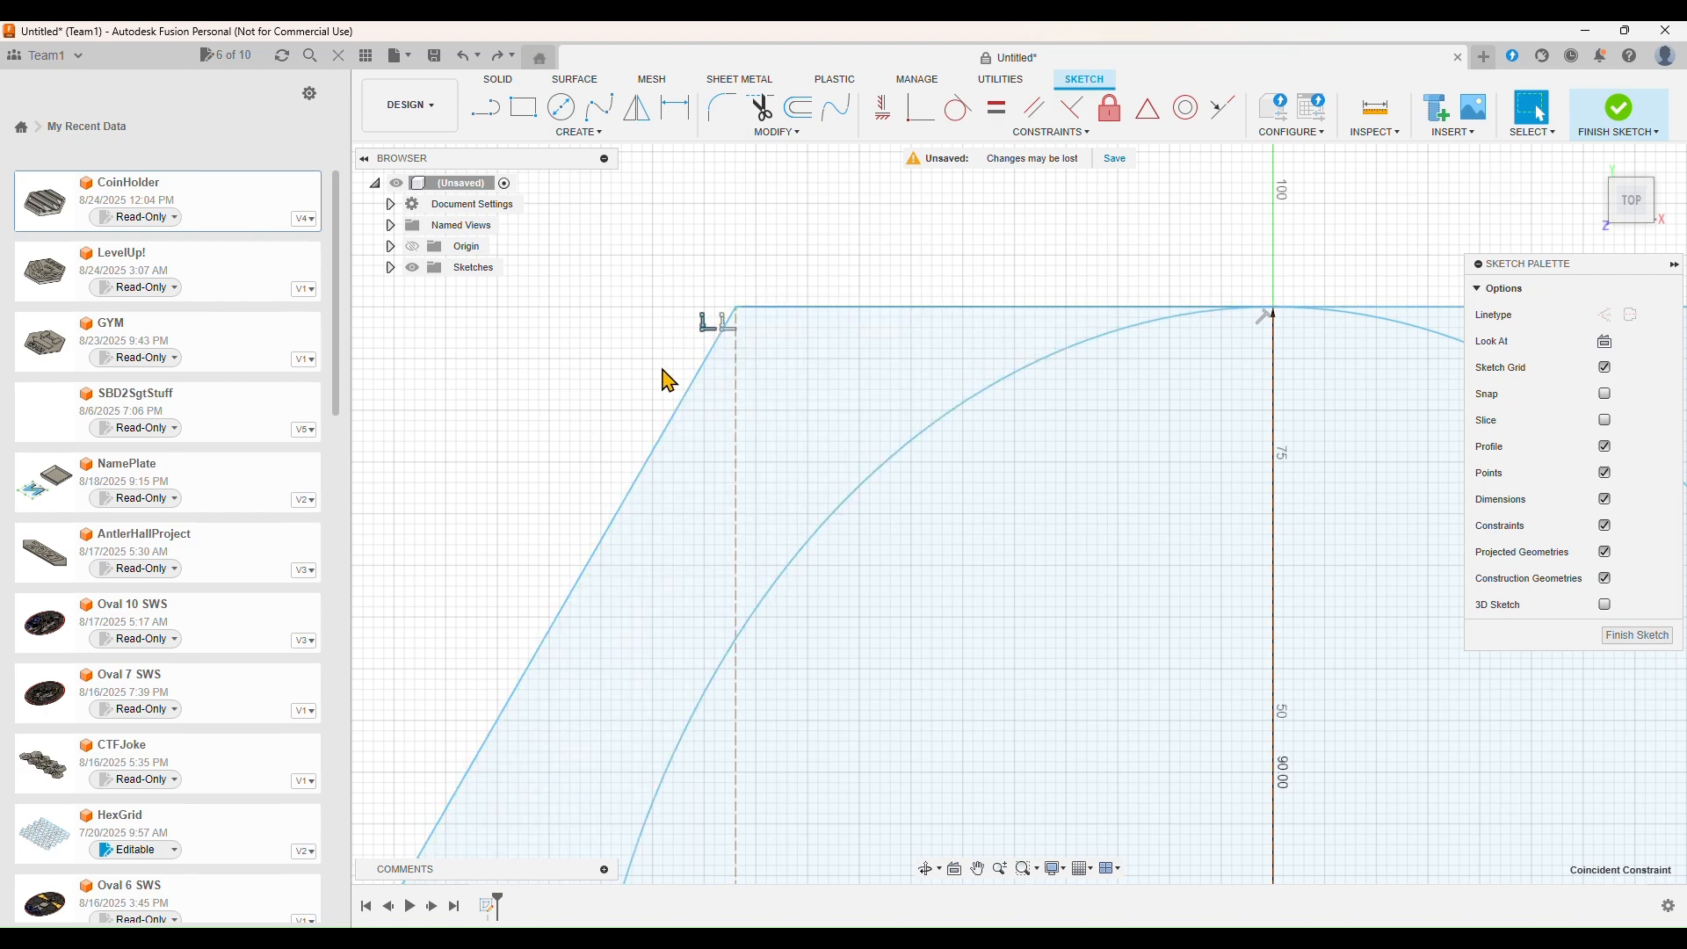
middle_drag(636, 404, 739, 510)
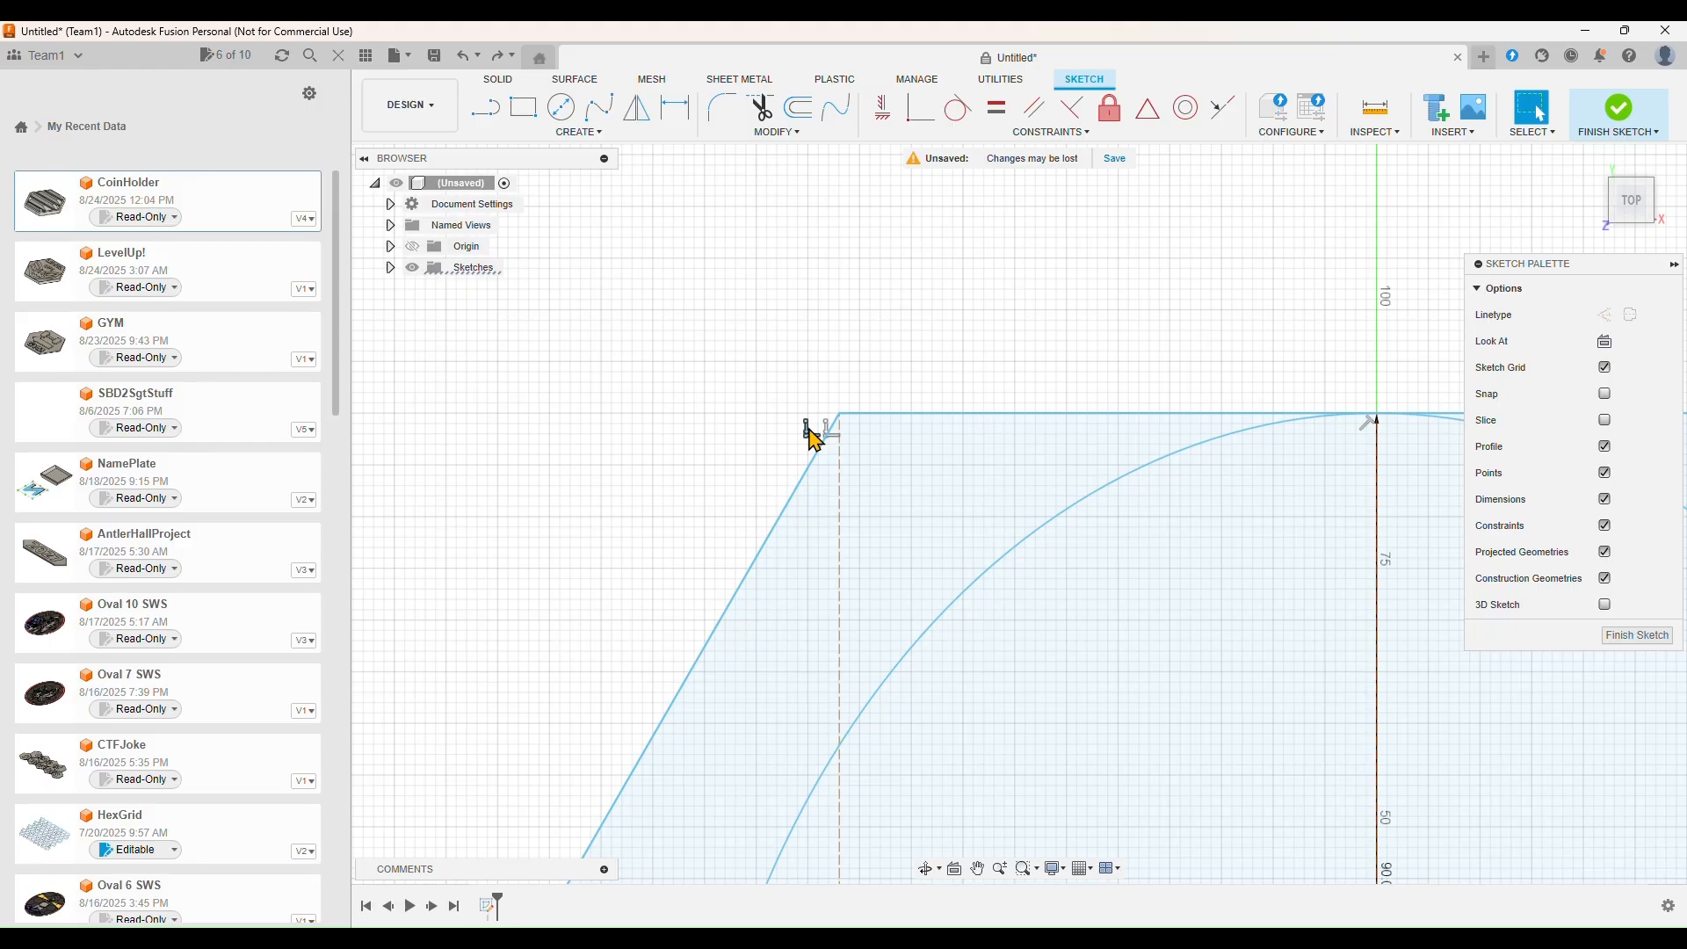
click(839, 448)
click(839, 414)
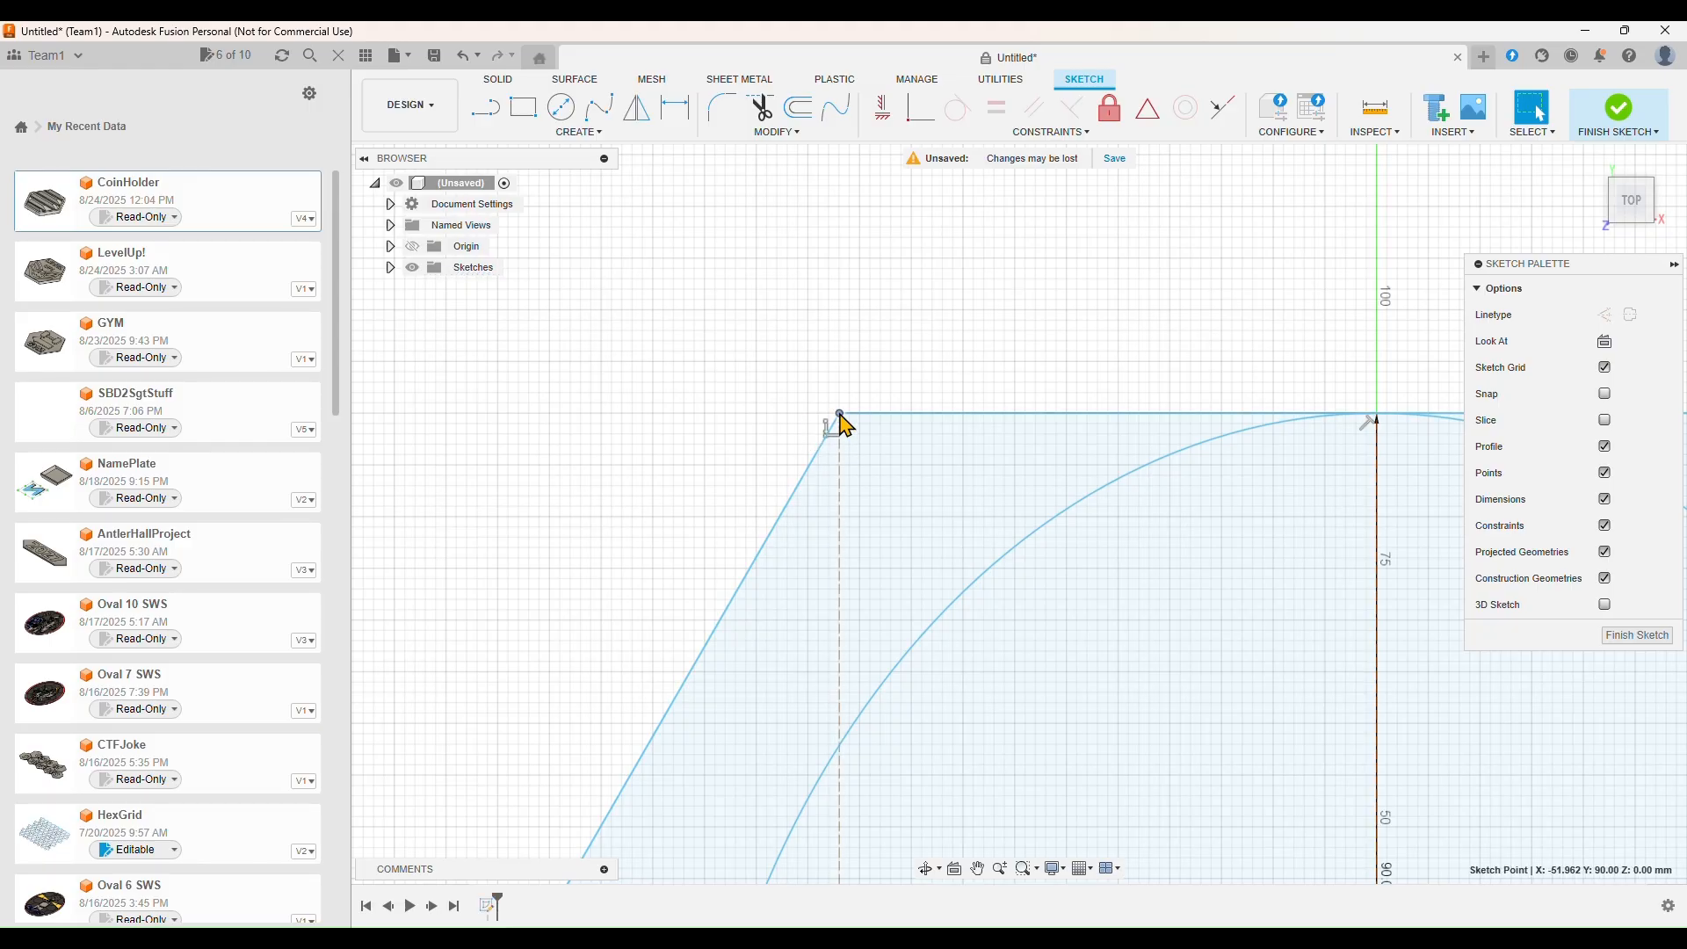
click(824, 422)
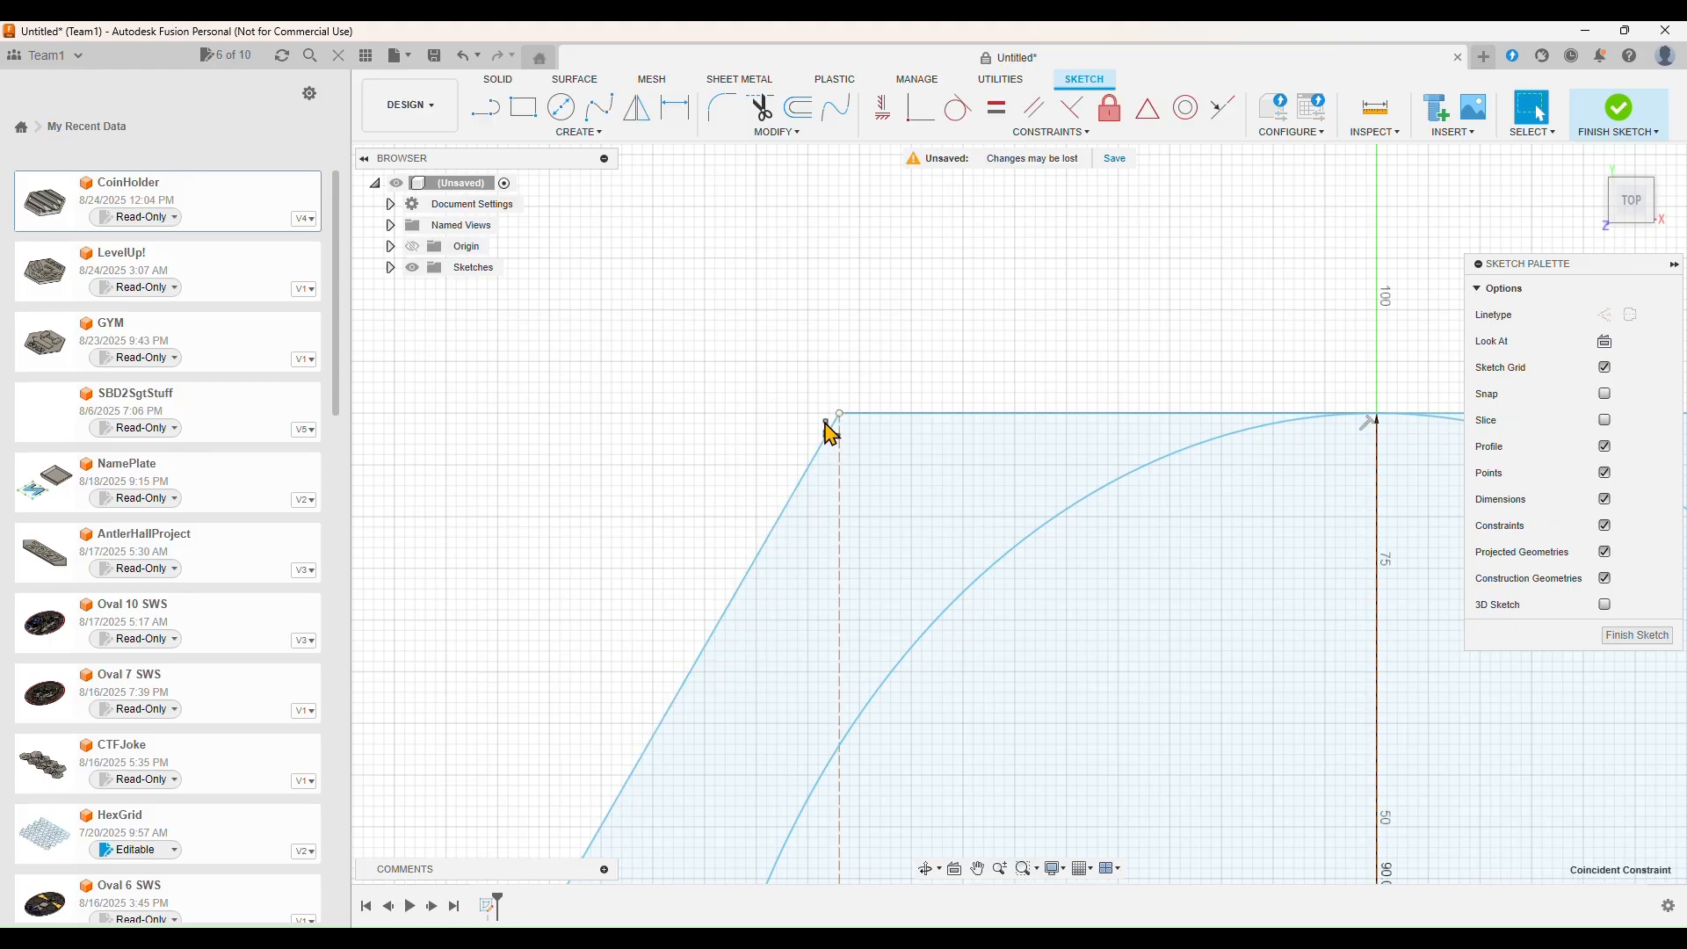
click(840, 331)
scroll(904, 451, up, 4)
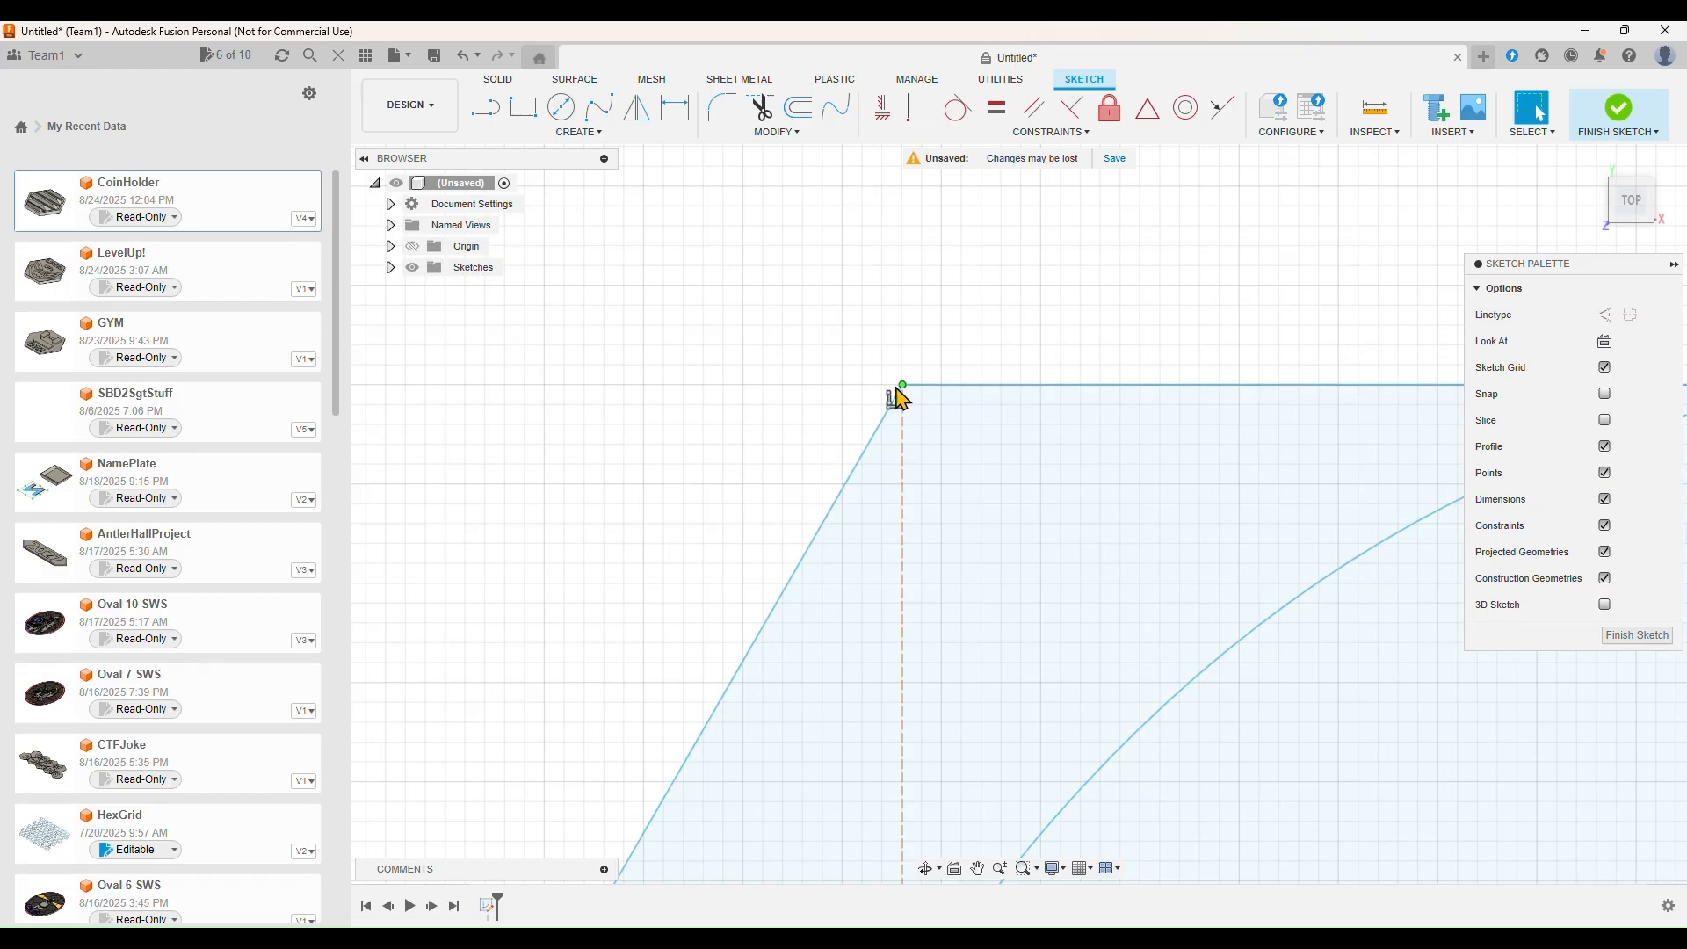
scroll(1151, 363, up, 1)
Delete the coincident constraints attaching the Hello World text frame to the hexagon's lower-right vertex
scroll(1161, 354, down, 9)
scroll(1313, 628, up, 1)
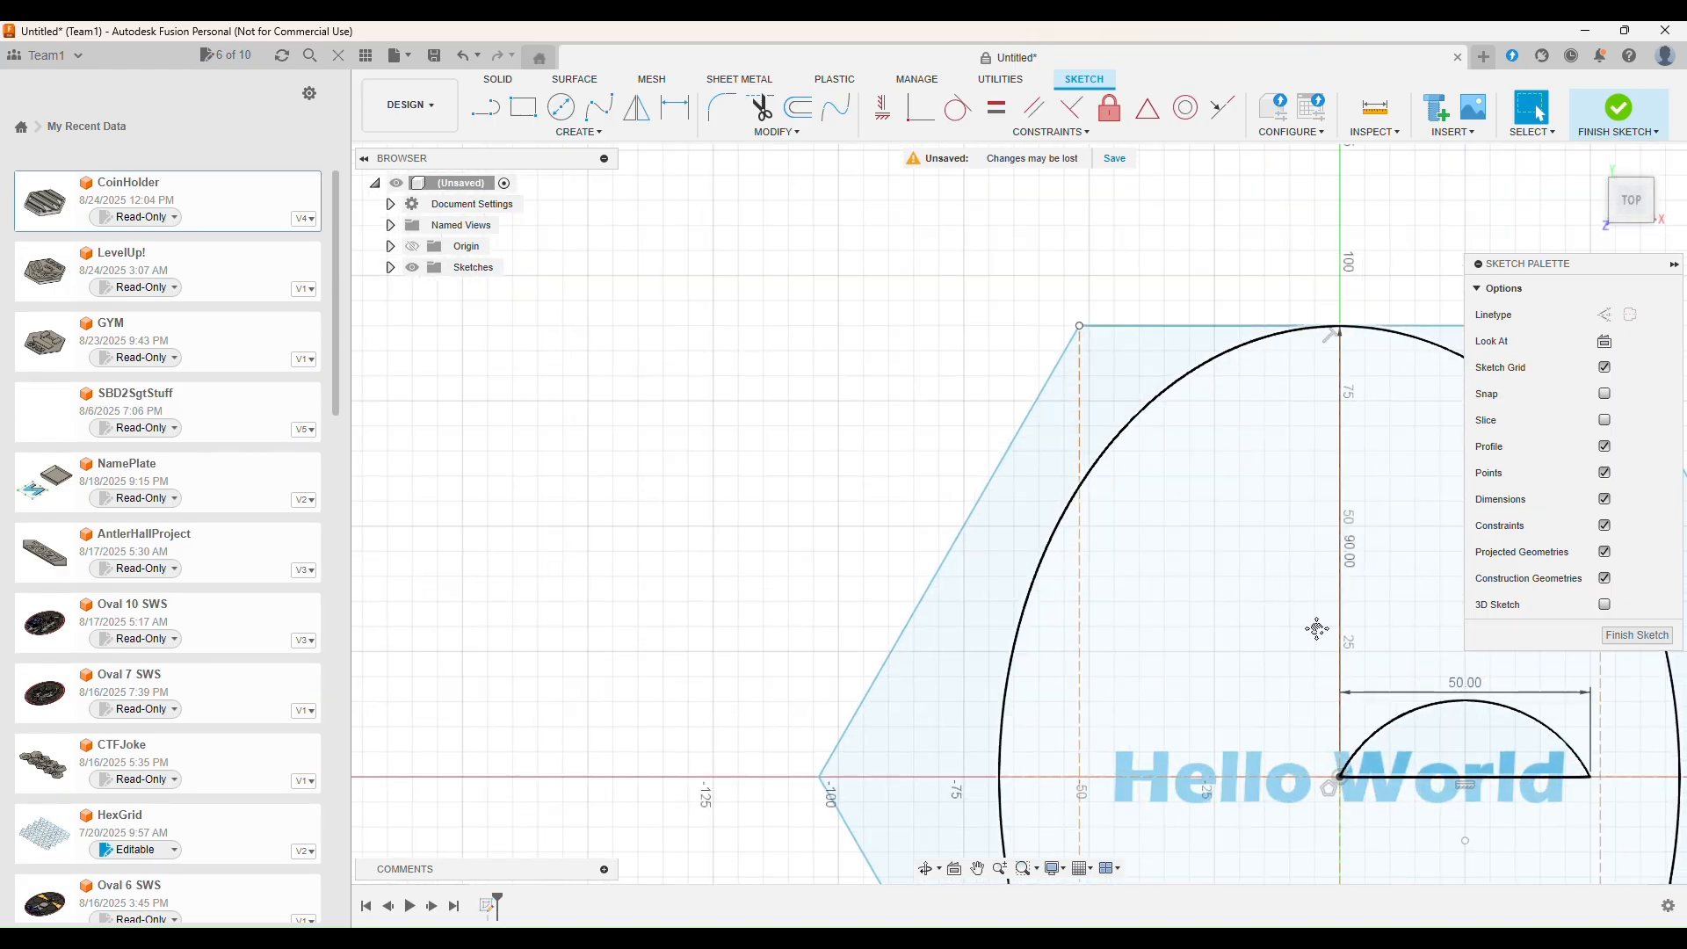
middle_drag(1313, 627, 688, 165)
scroll(1054, 527, down, 3)
scroll(1125, 813, up, 7)
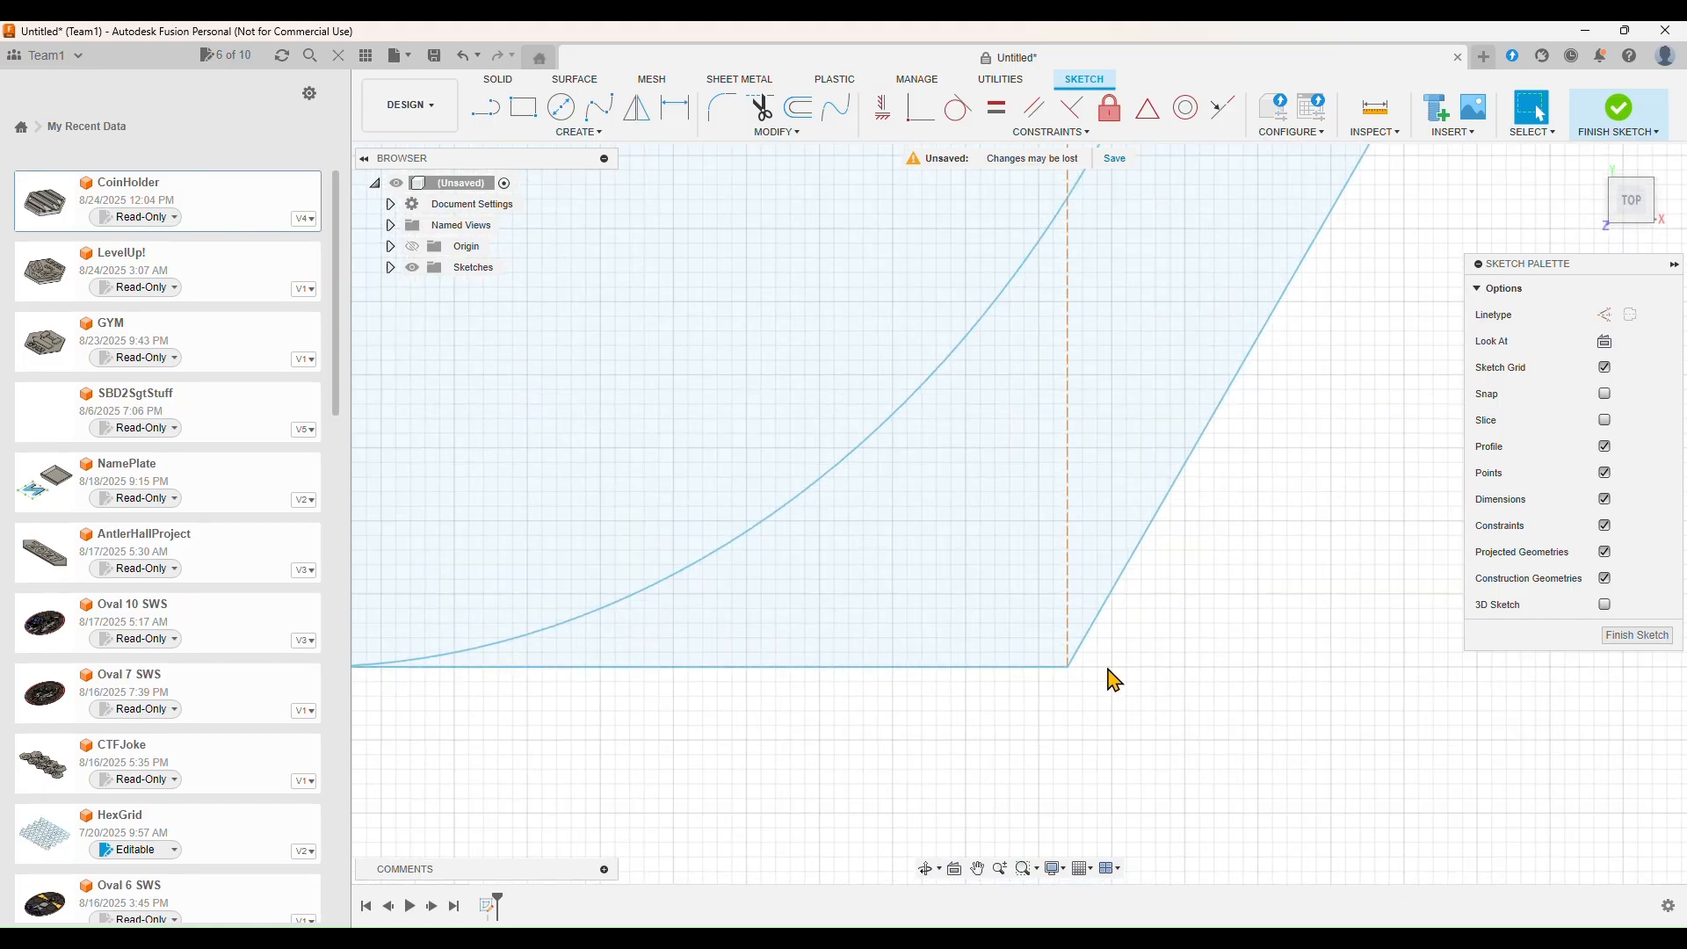
click(1068, 667)
click(1056, 683)
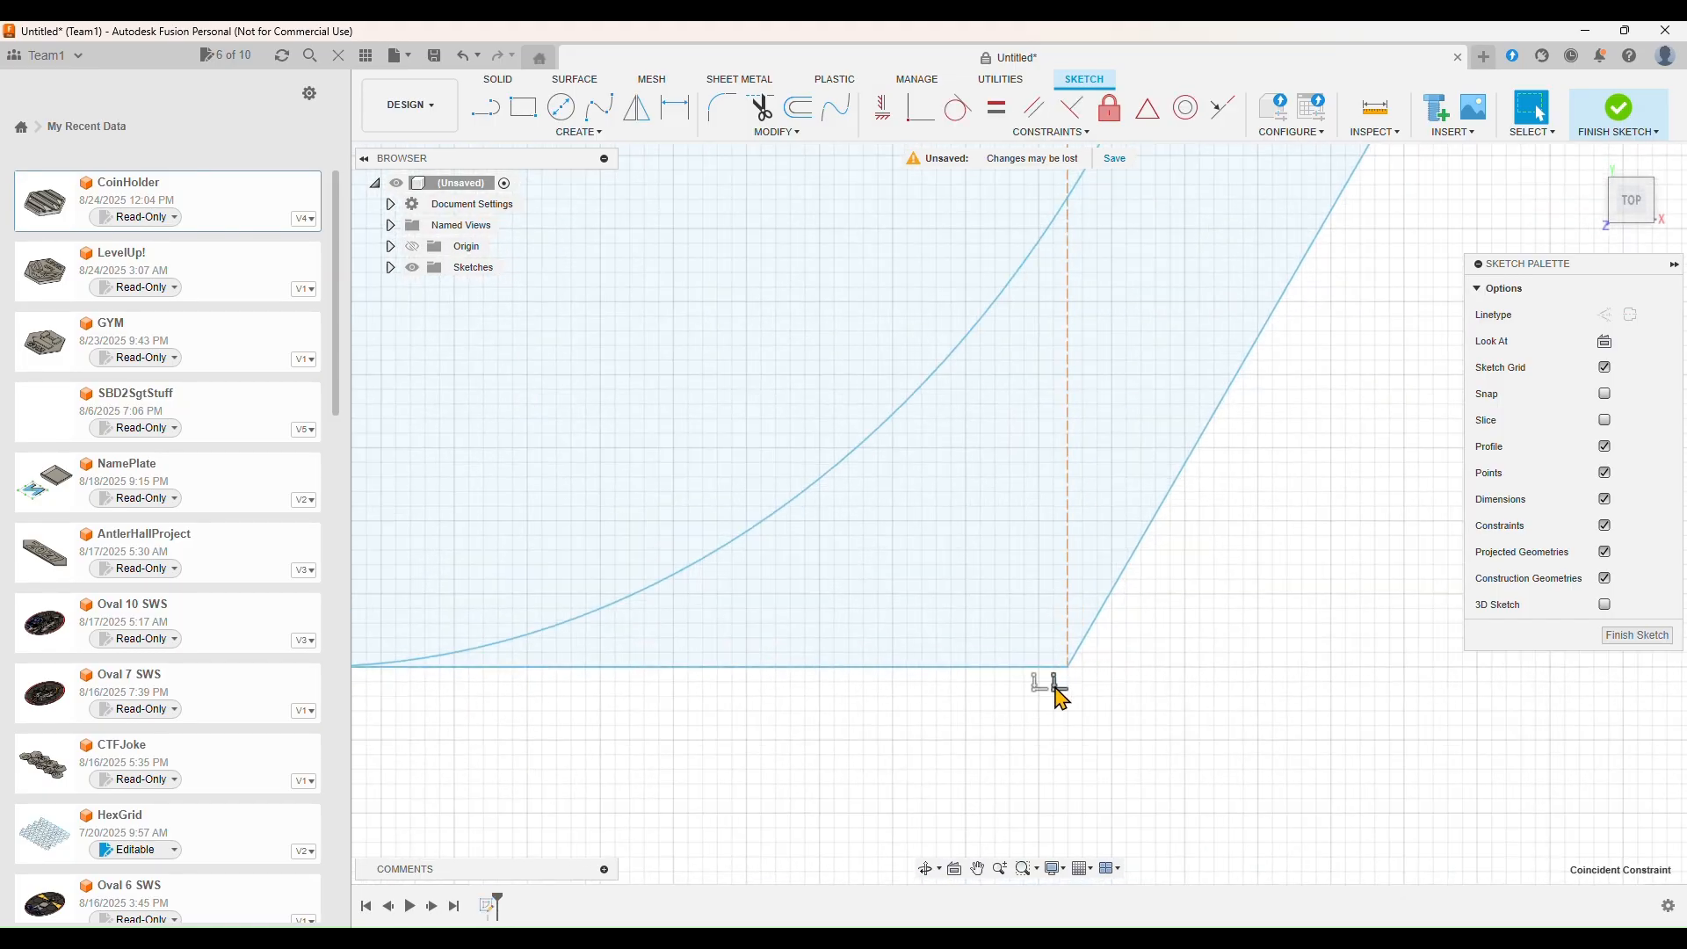
click(1037, 682)
key(Delete)
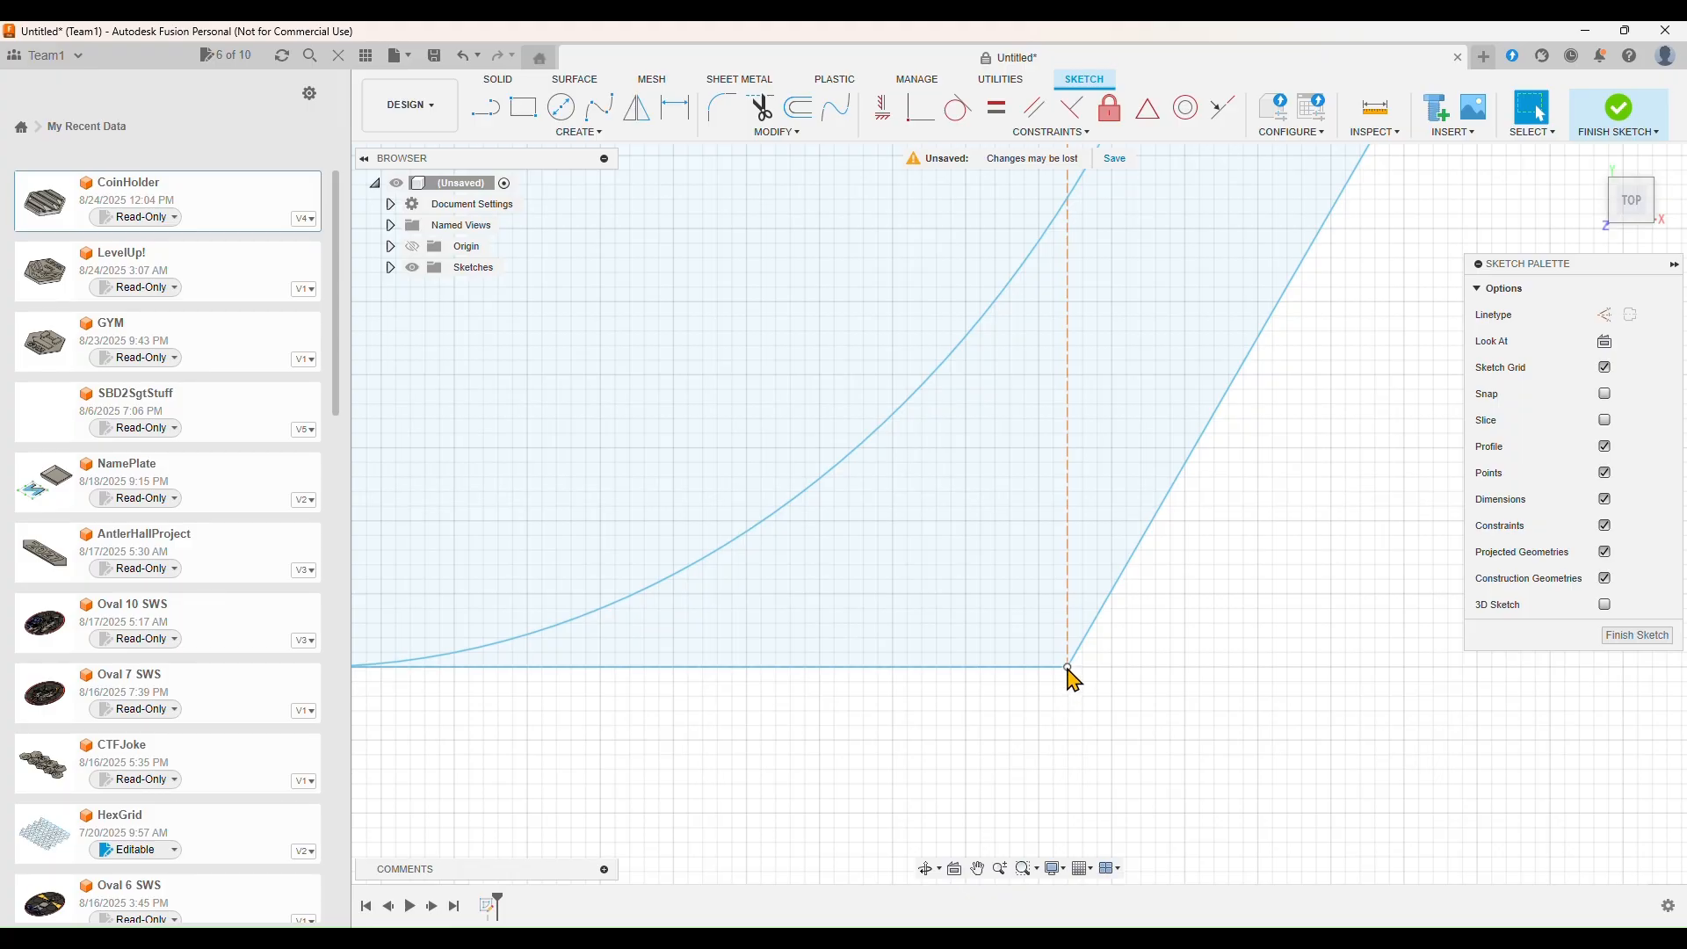
scroll(1089, 655, down, 7)
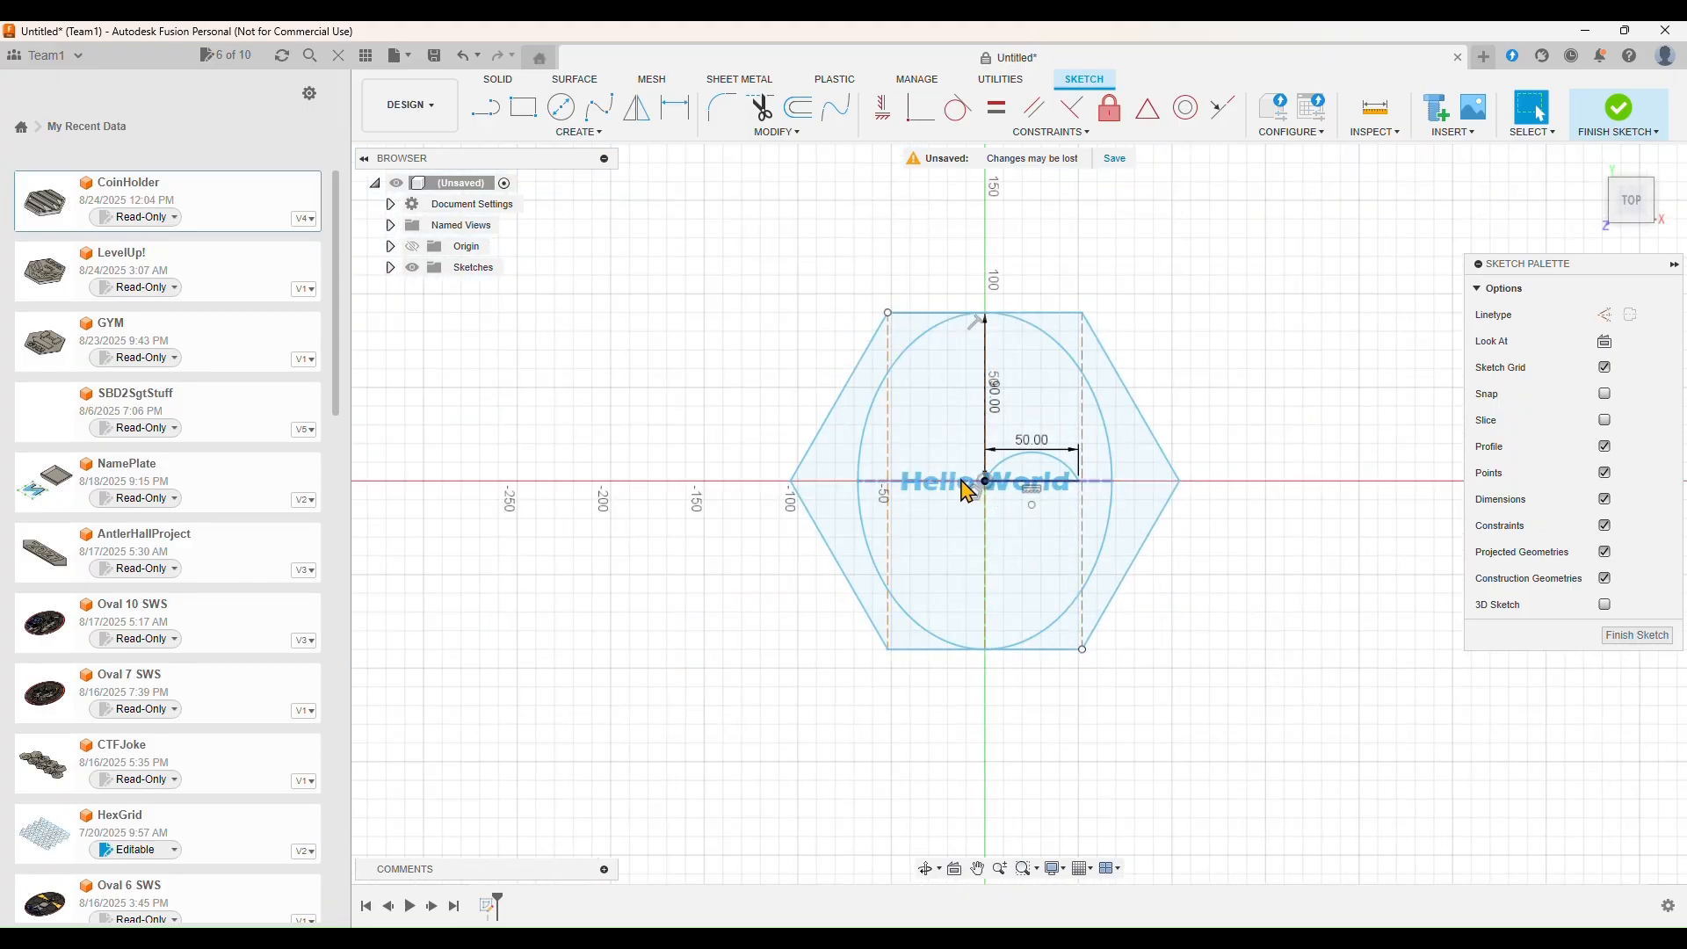
Try moving the Hello World text frame out of the hexagon and back over it, and undo the moves
click(947, 487)
mouse_move(953, 501)
mouse_down()
mouse_move(1140, 585)
mouse_move(1232, 502)
mouse_move(1269, 391)
mouse_up()
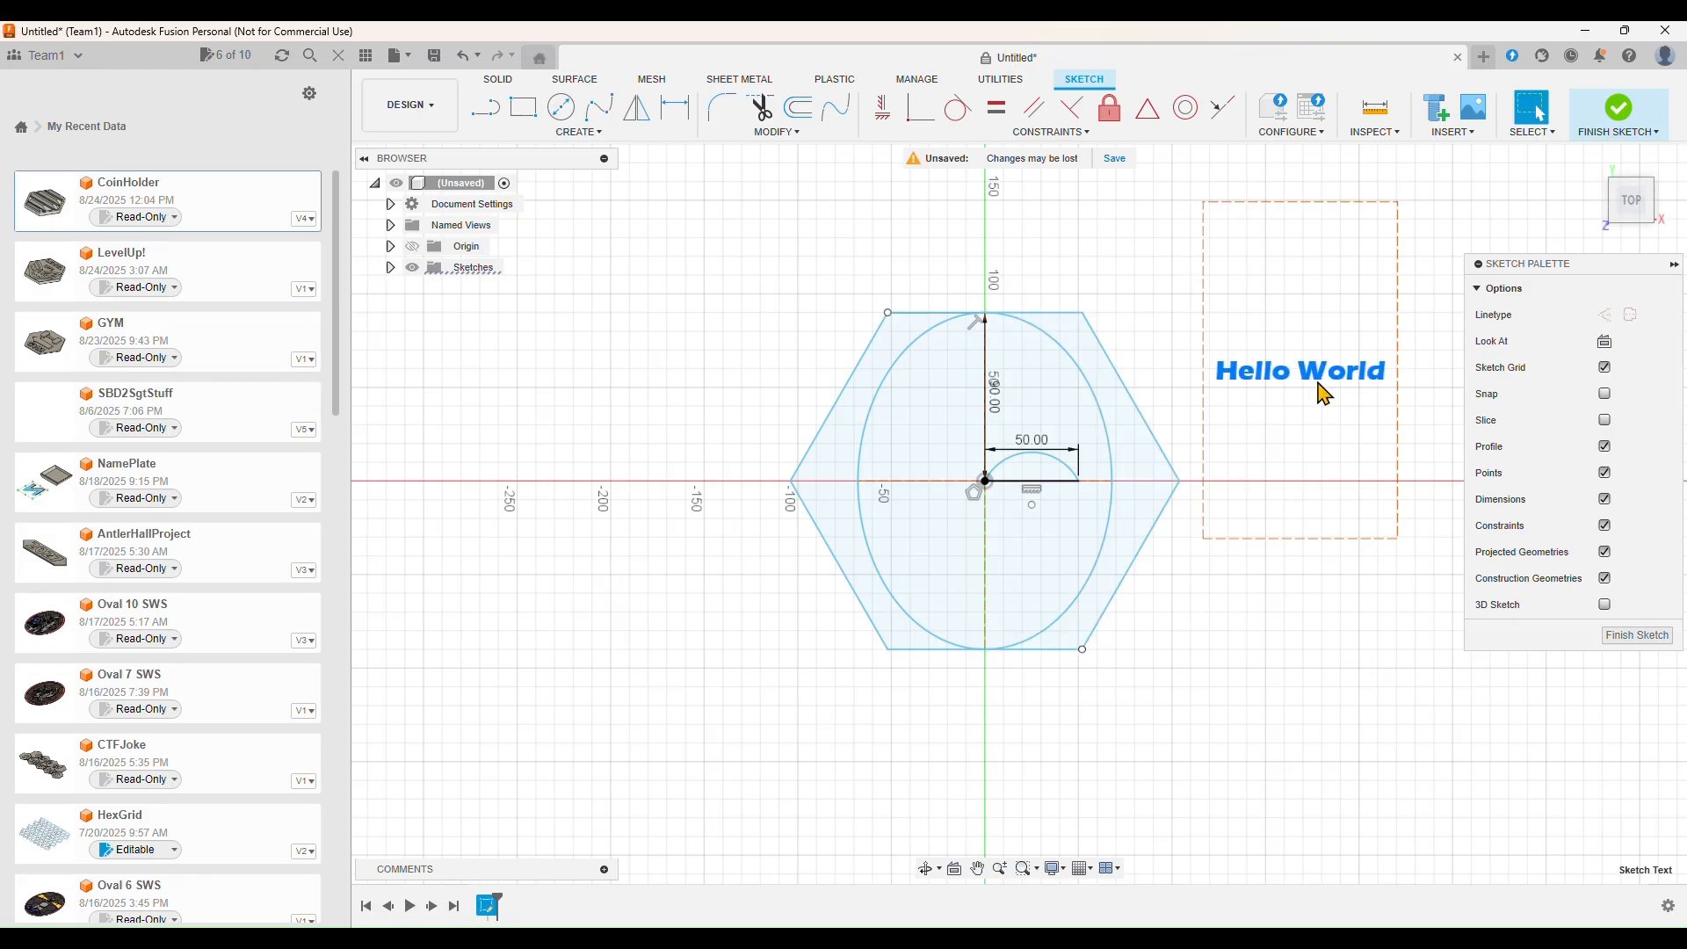
mouse_move(1319, 391)
mouse_down()
mouse_move(1366, 483)
mouse_move(994, 555)
mouse_move(929, 440)
mouse_up()
drag(966, 514, 1093, 558)
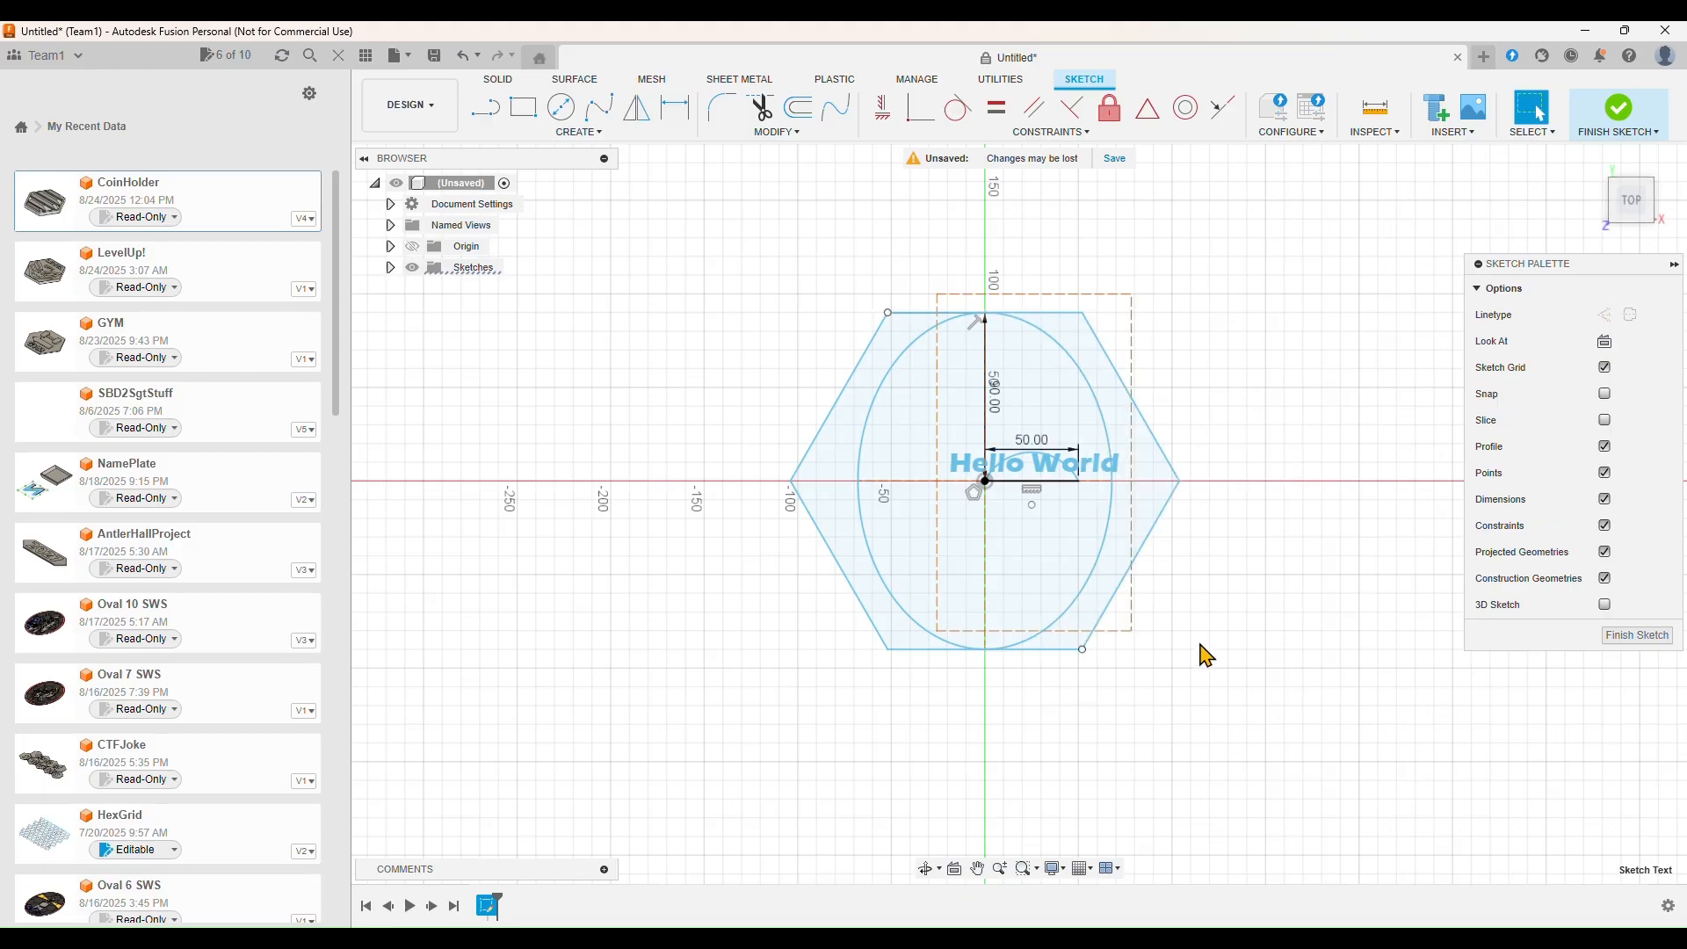
key(ctrl+z)
key(ctrl+z)
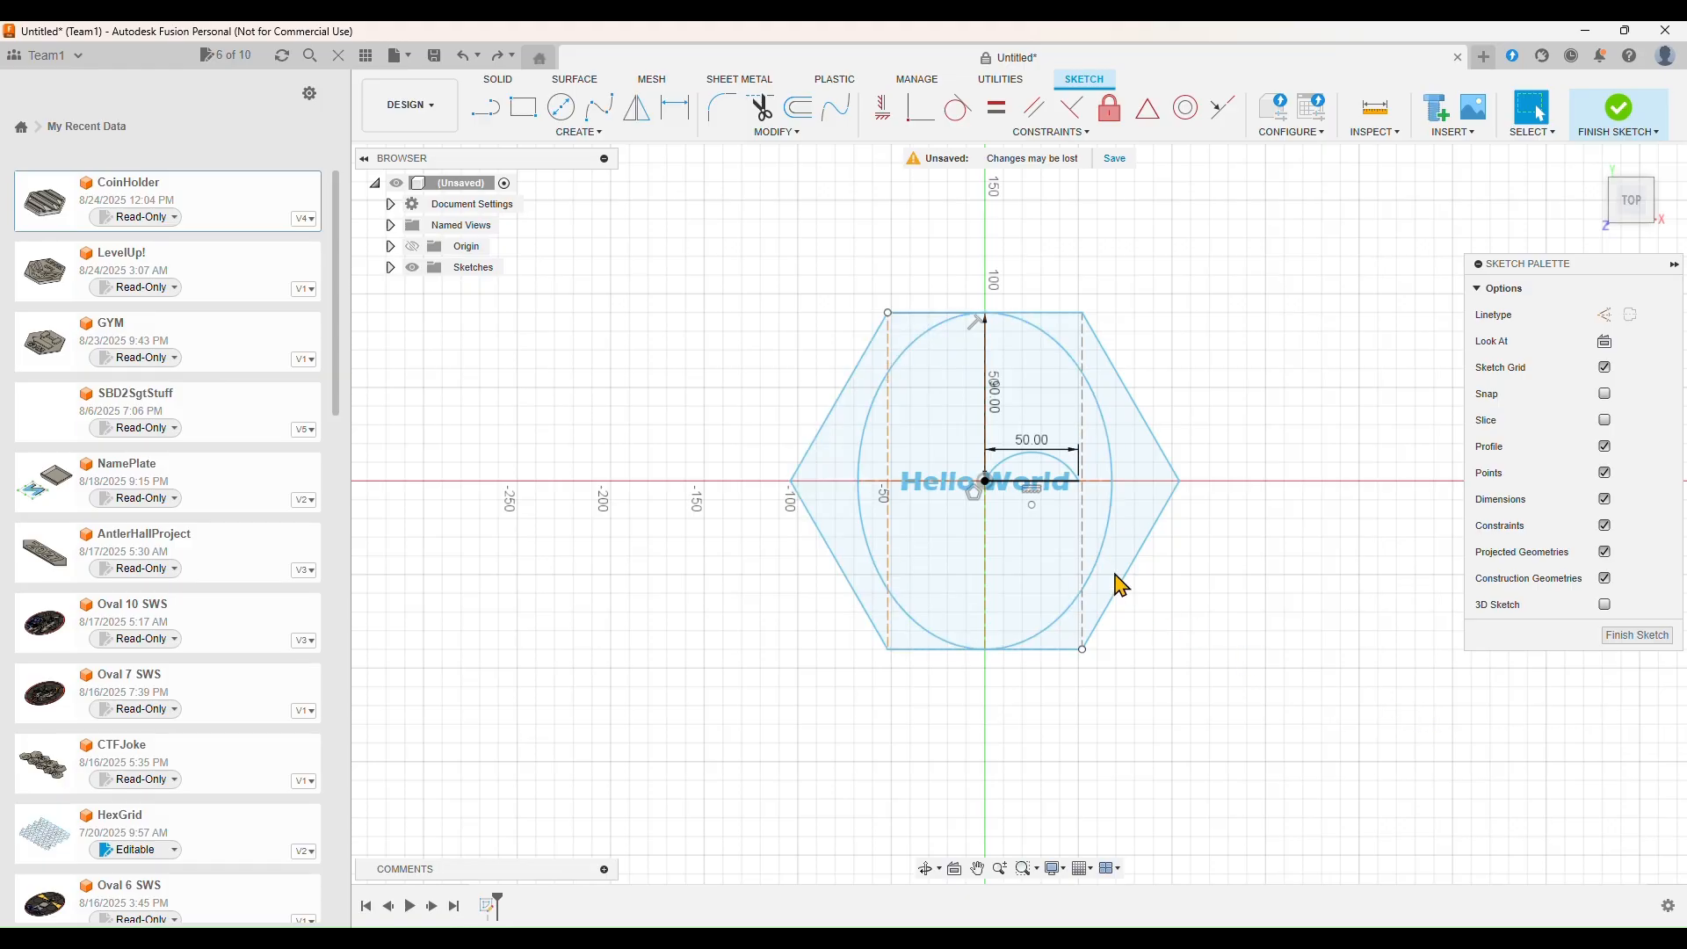
Edit the Hello World sketch text, set its font to Stencil and examine the lettering up close
scroll(963, 439, down, 1)
scroll(963, 439, up, 4)
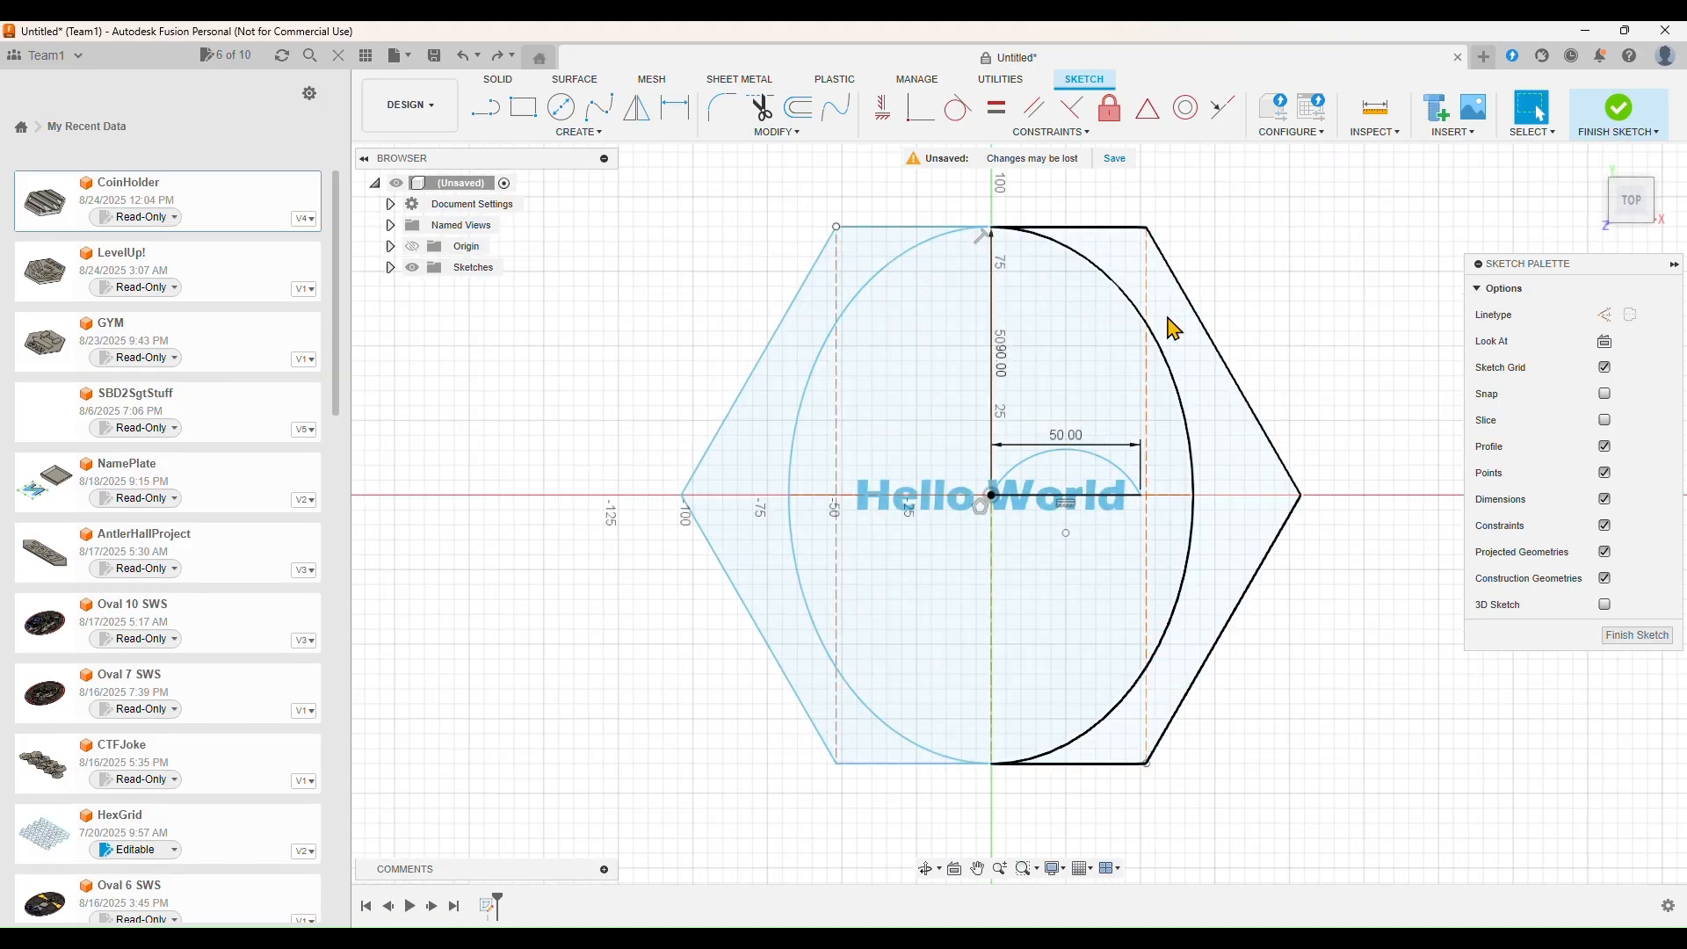
double_click(920, 509)
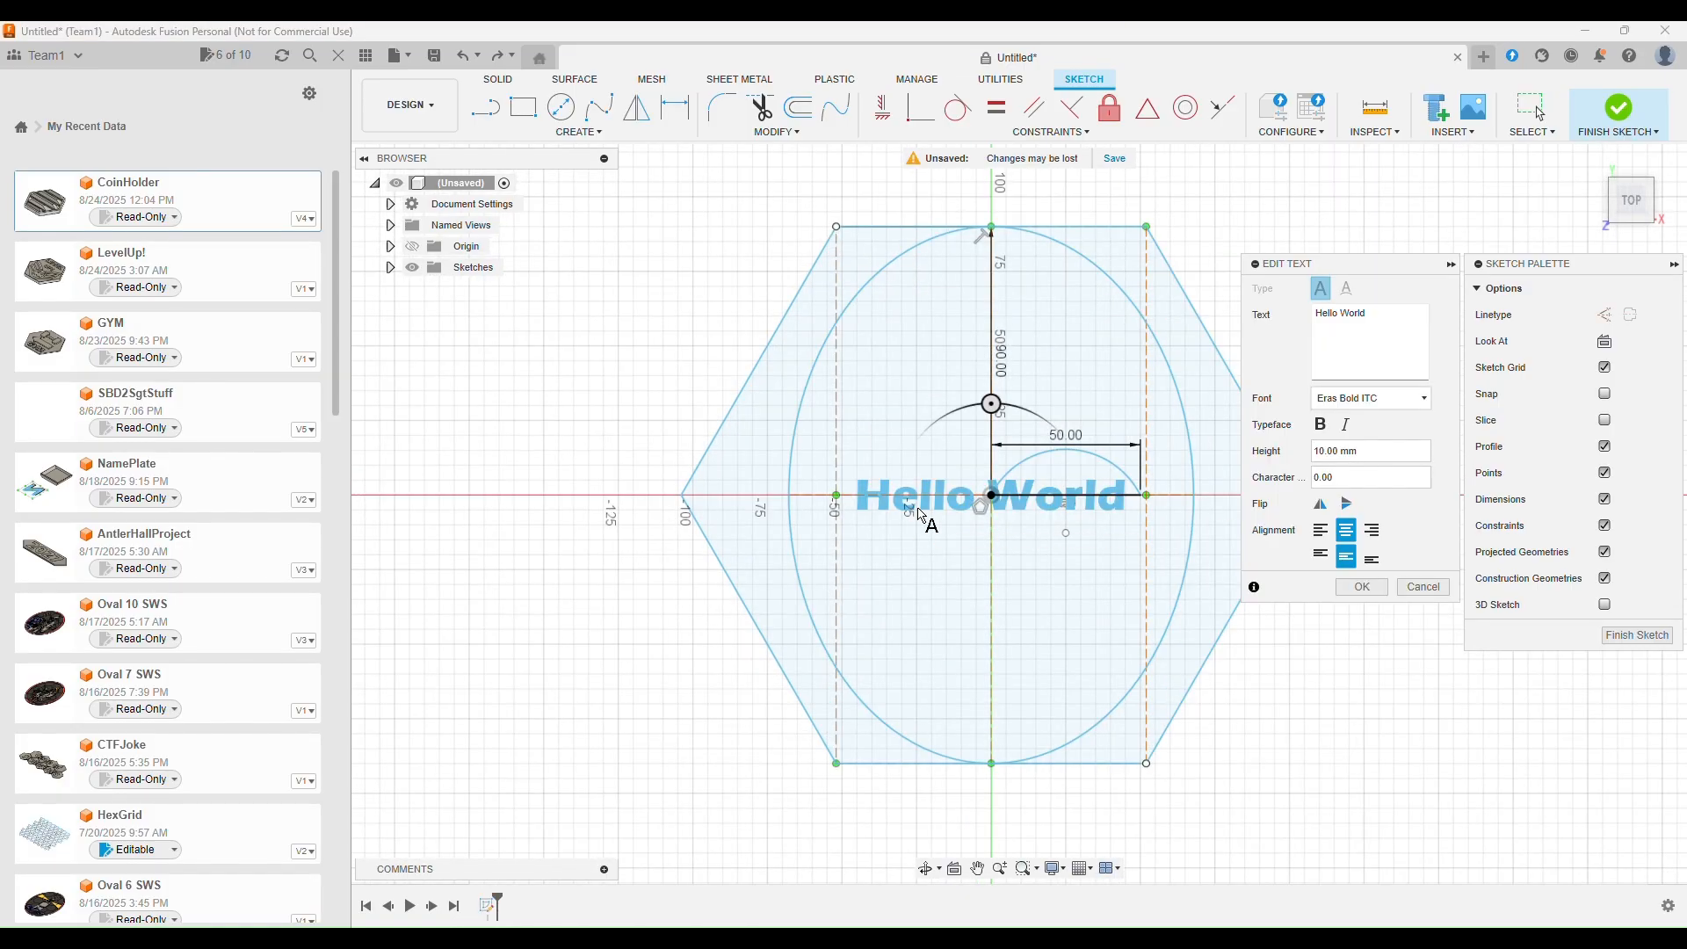
click(1395, 411)
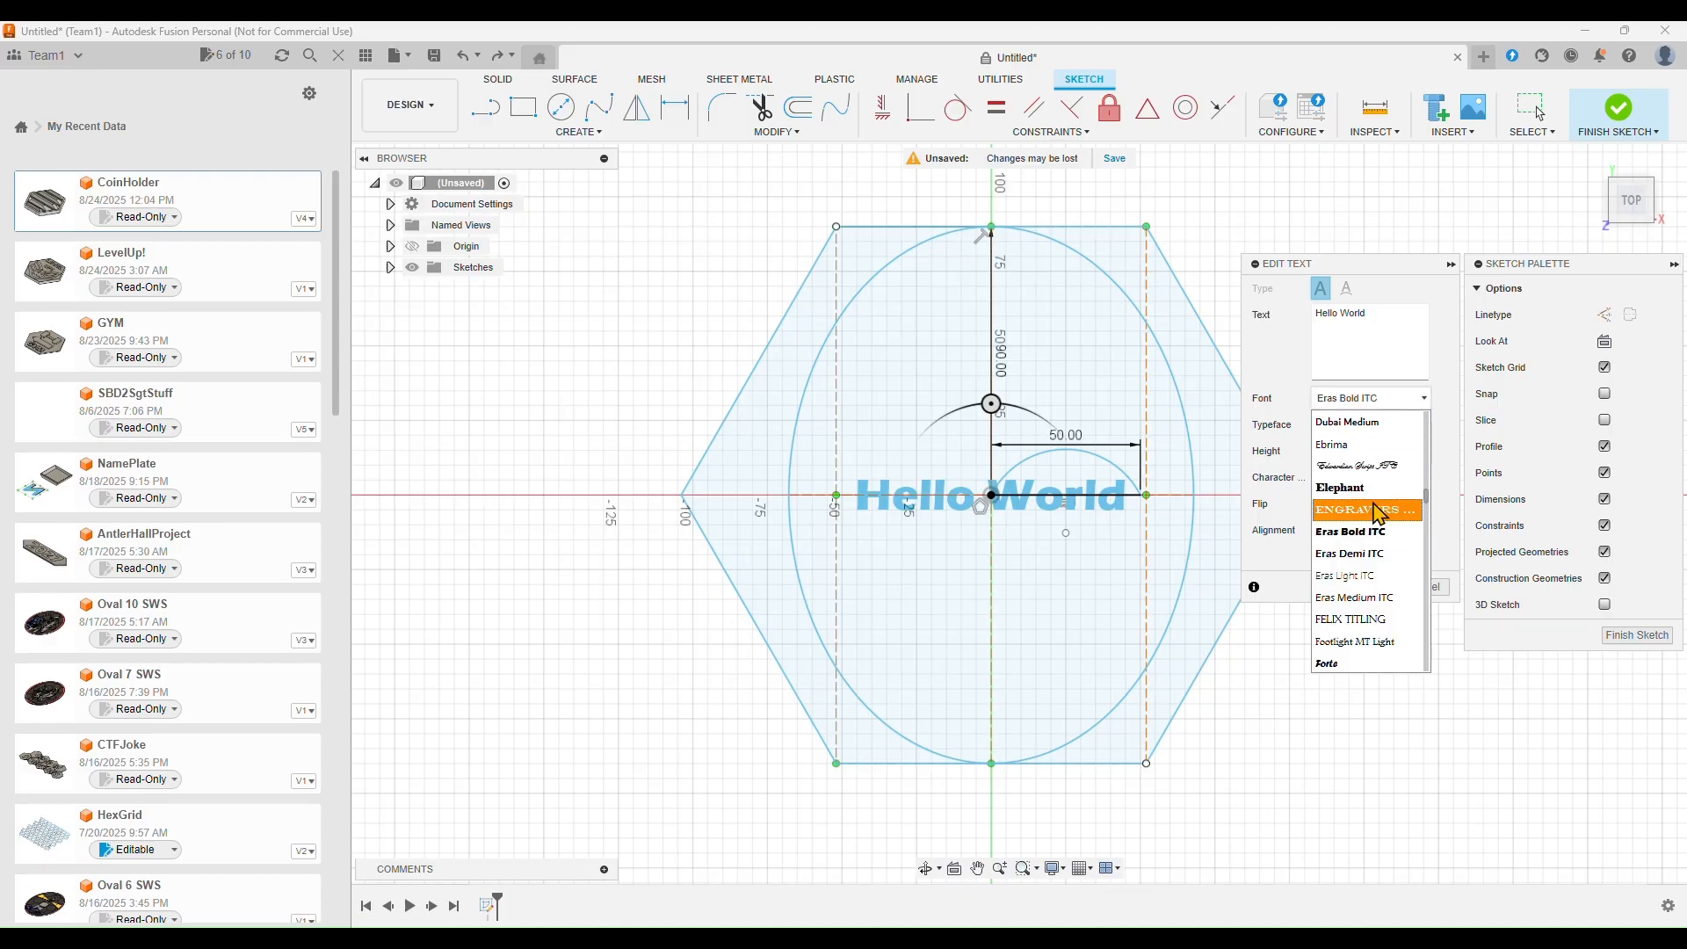
scroll(1379, 511, down, 15)
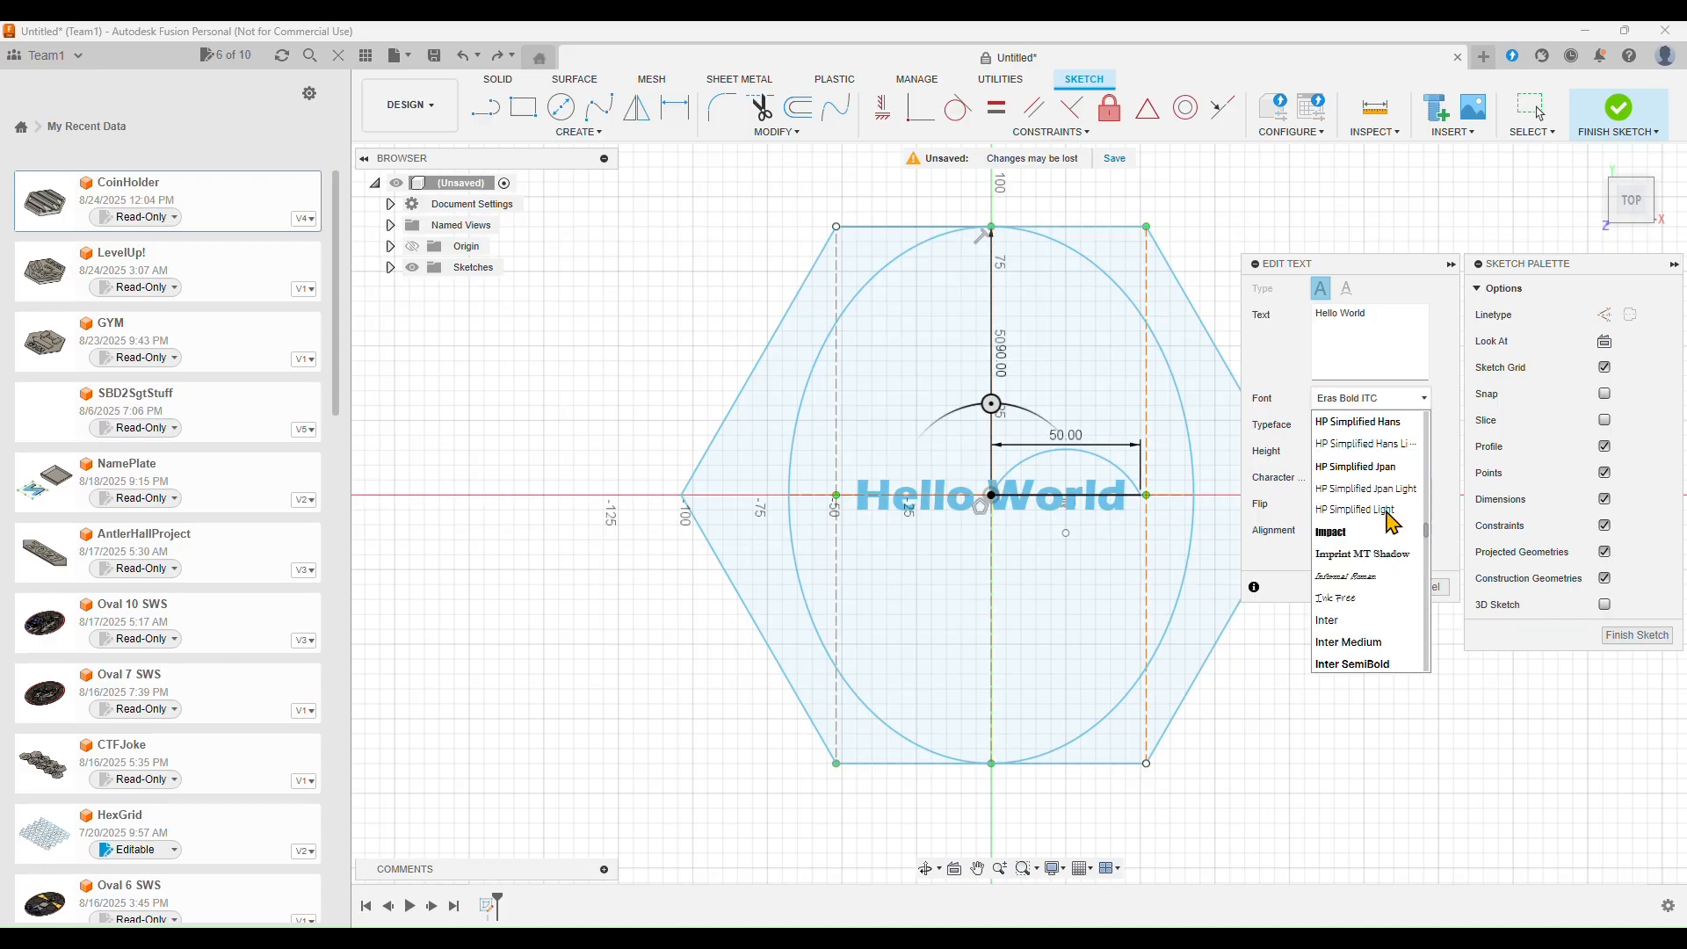
scroll(1386, 513, down, 20)
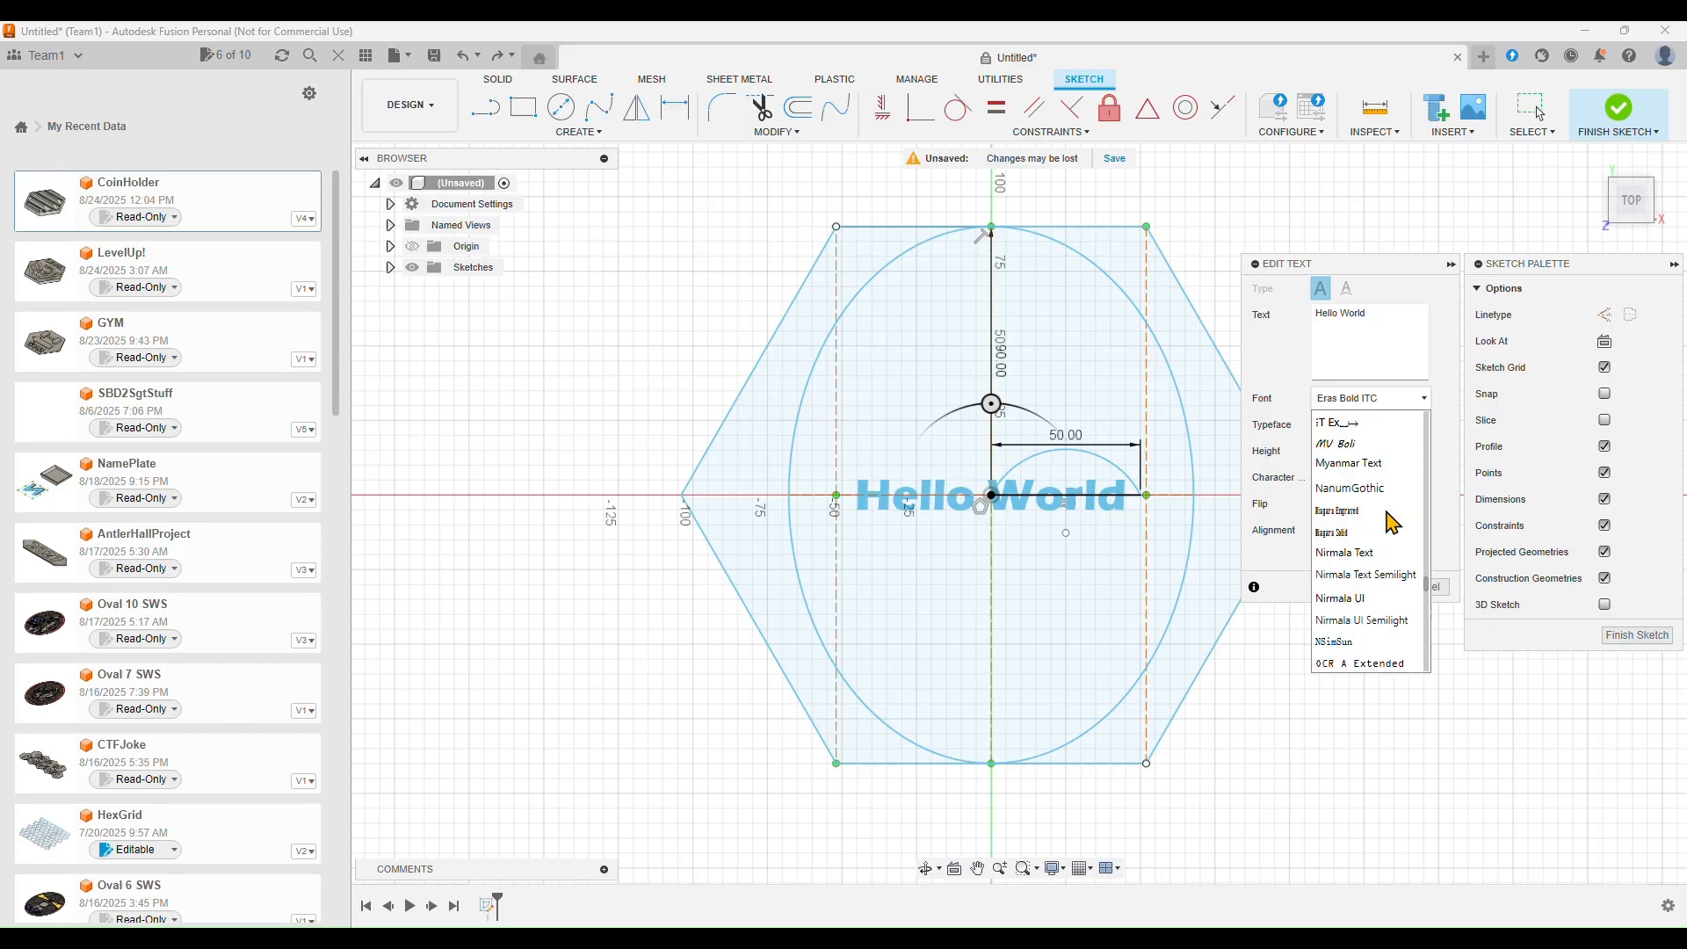
scroll(1394, 523, down, 20)
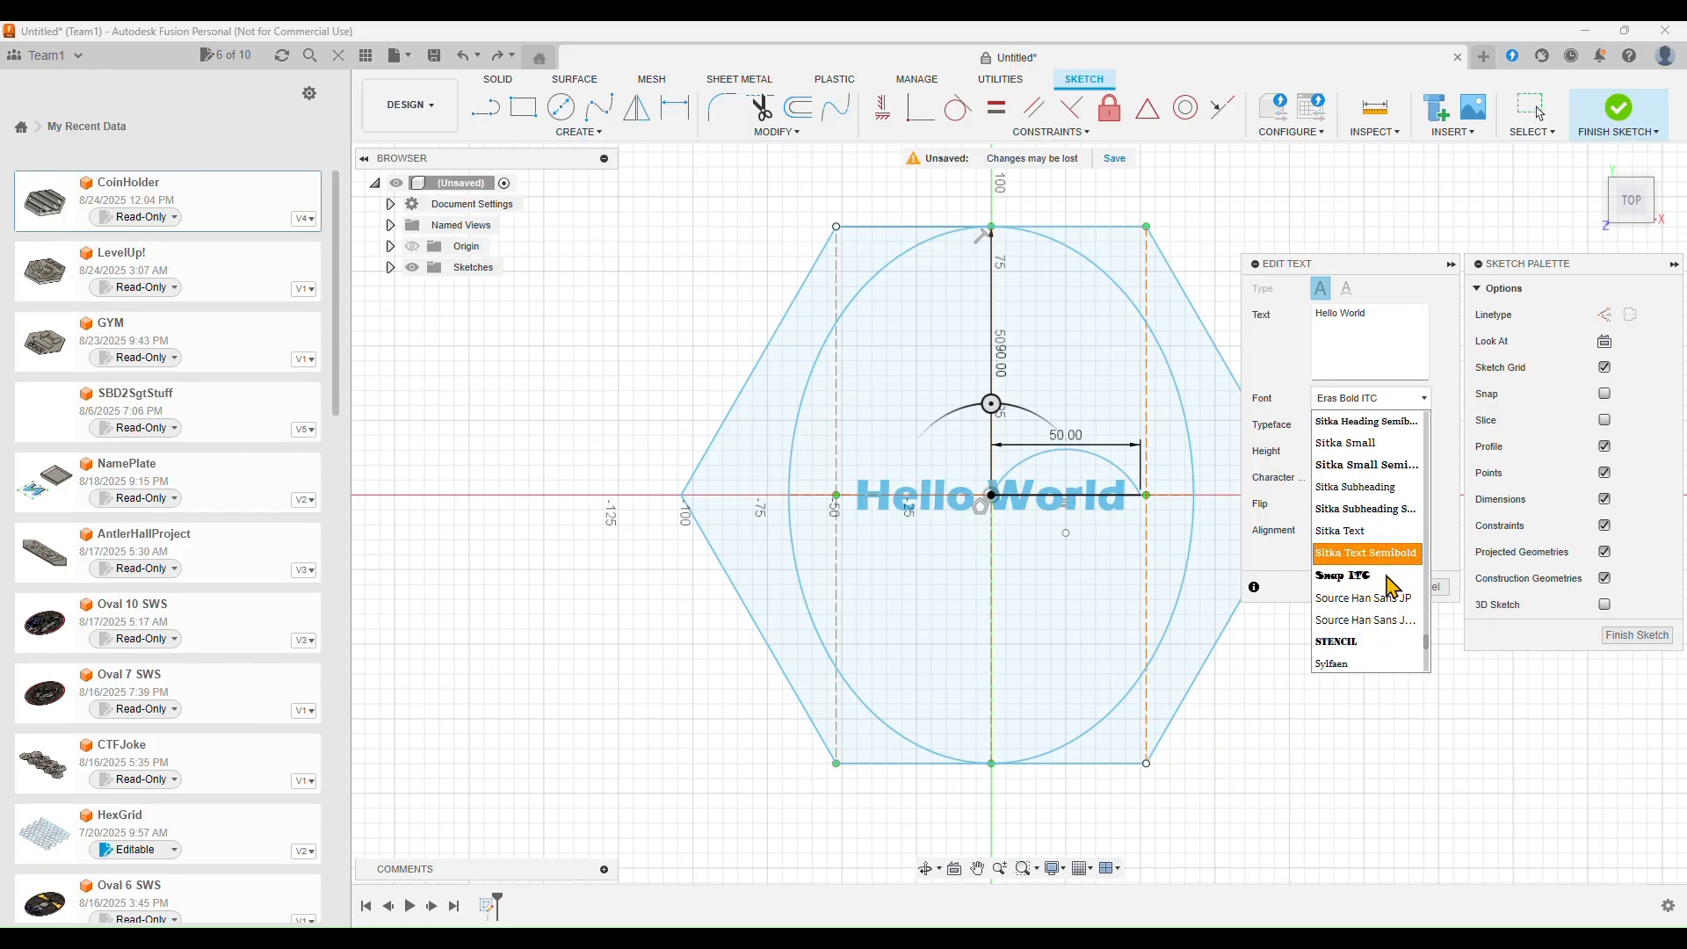
click(1376, 645)
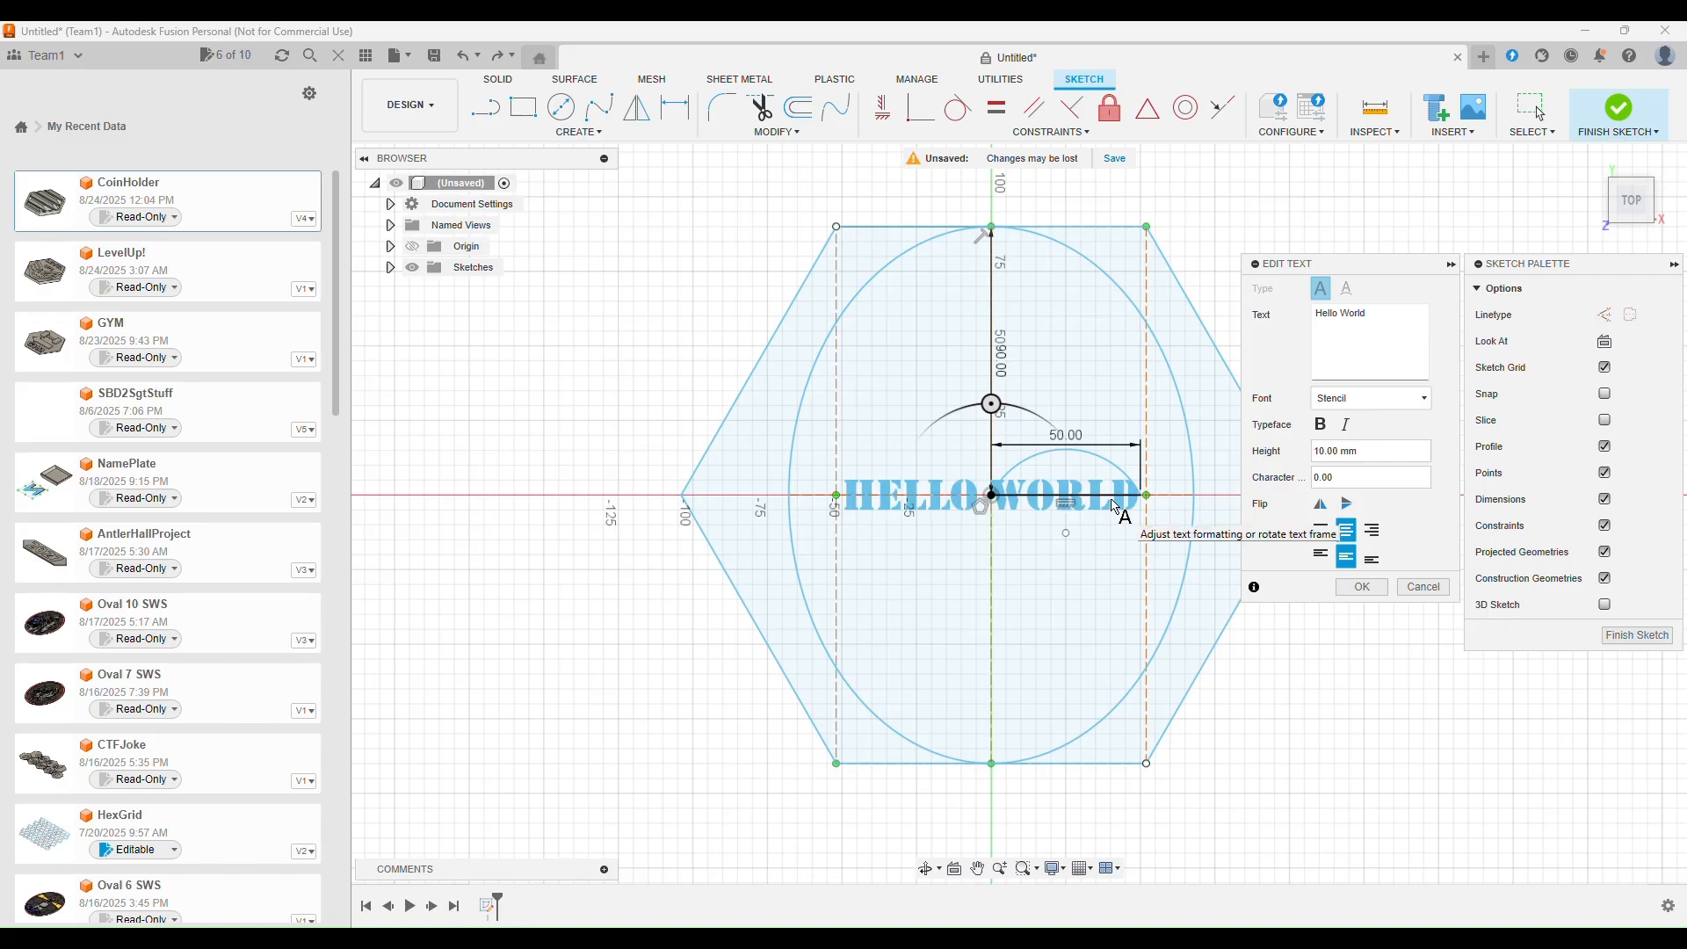
scroll(1108, 509, down, 2)
scroll(1098, 511, up, 6)
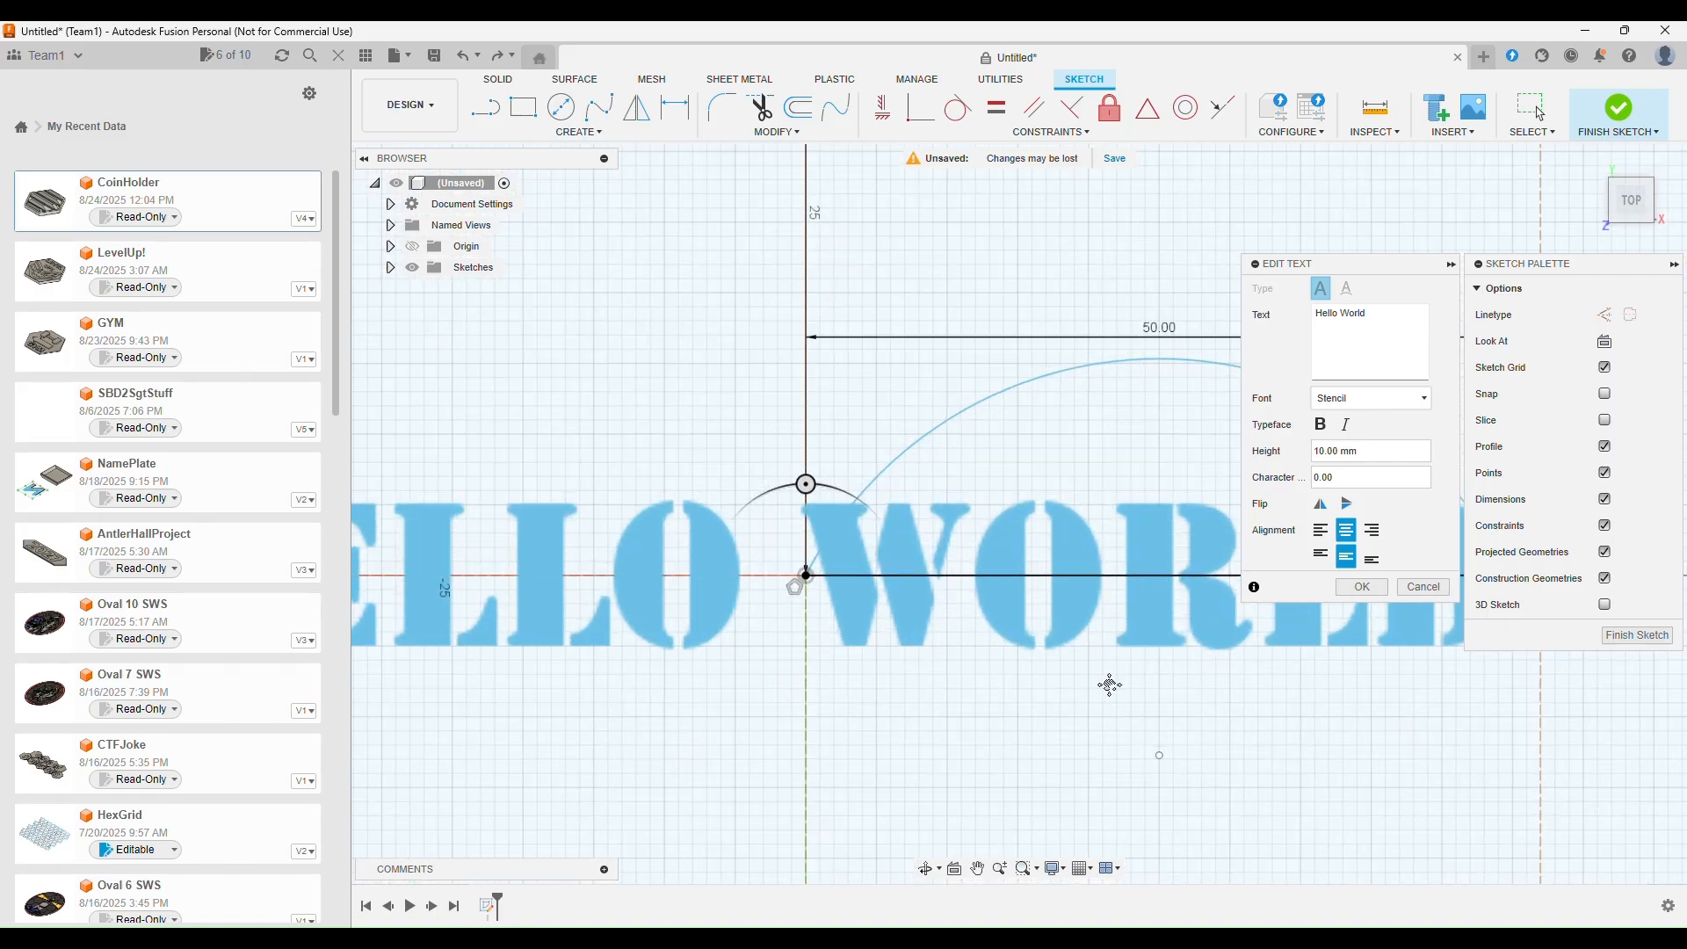
middle_drag(1107, 682, 655, 719)
scroll(931, 632, down, 3)
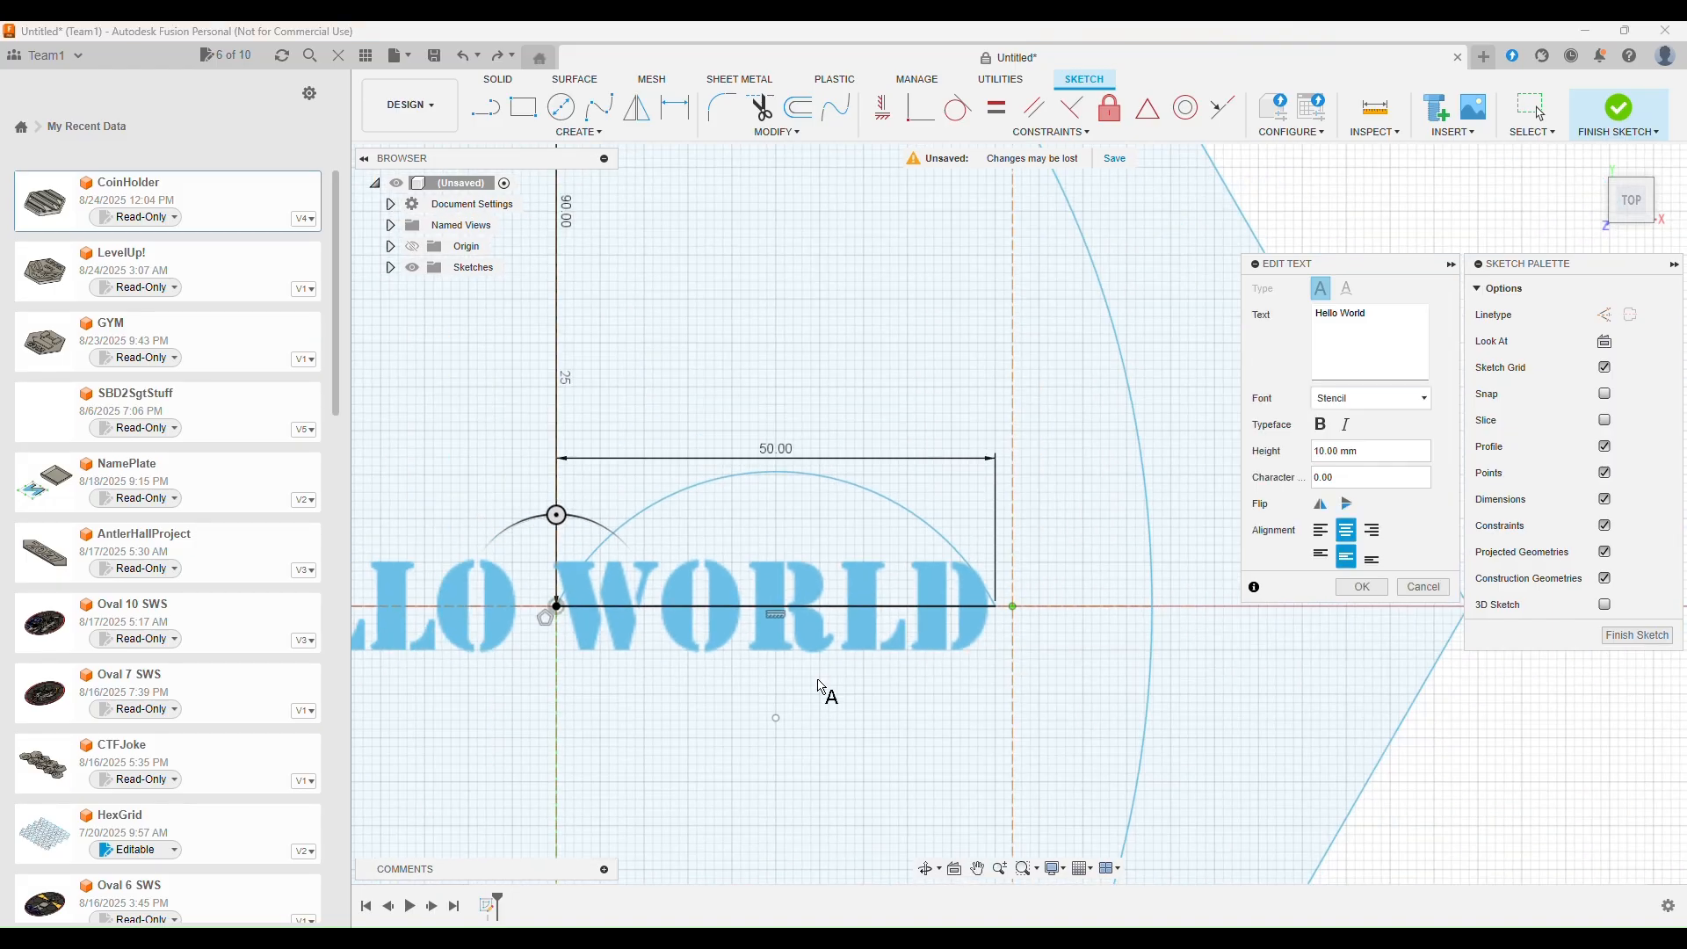
middle_drag(967, 682, 1108, 673)
scroll(1197, 682, down, 3)
scroll(1141, 716, up, 2)
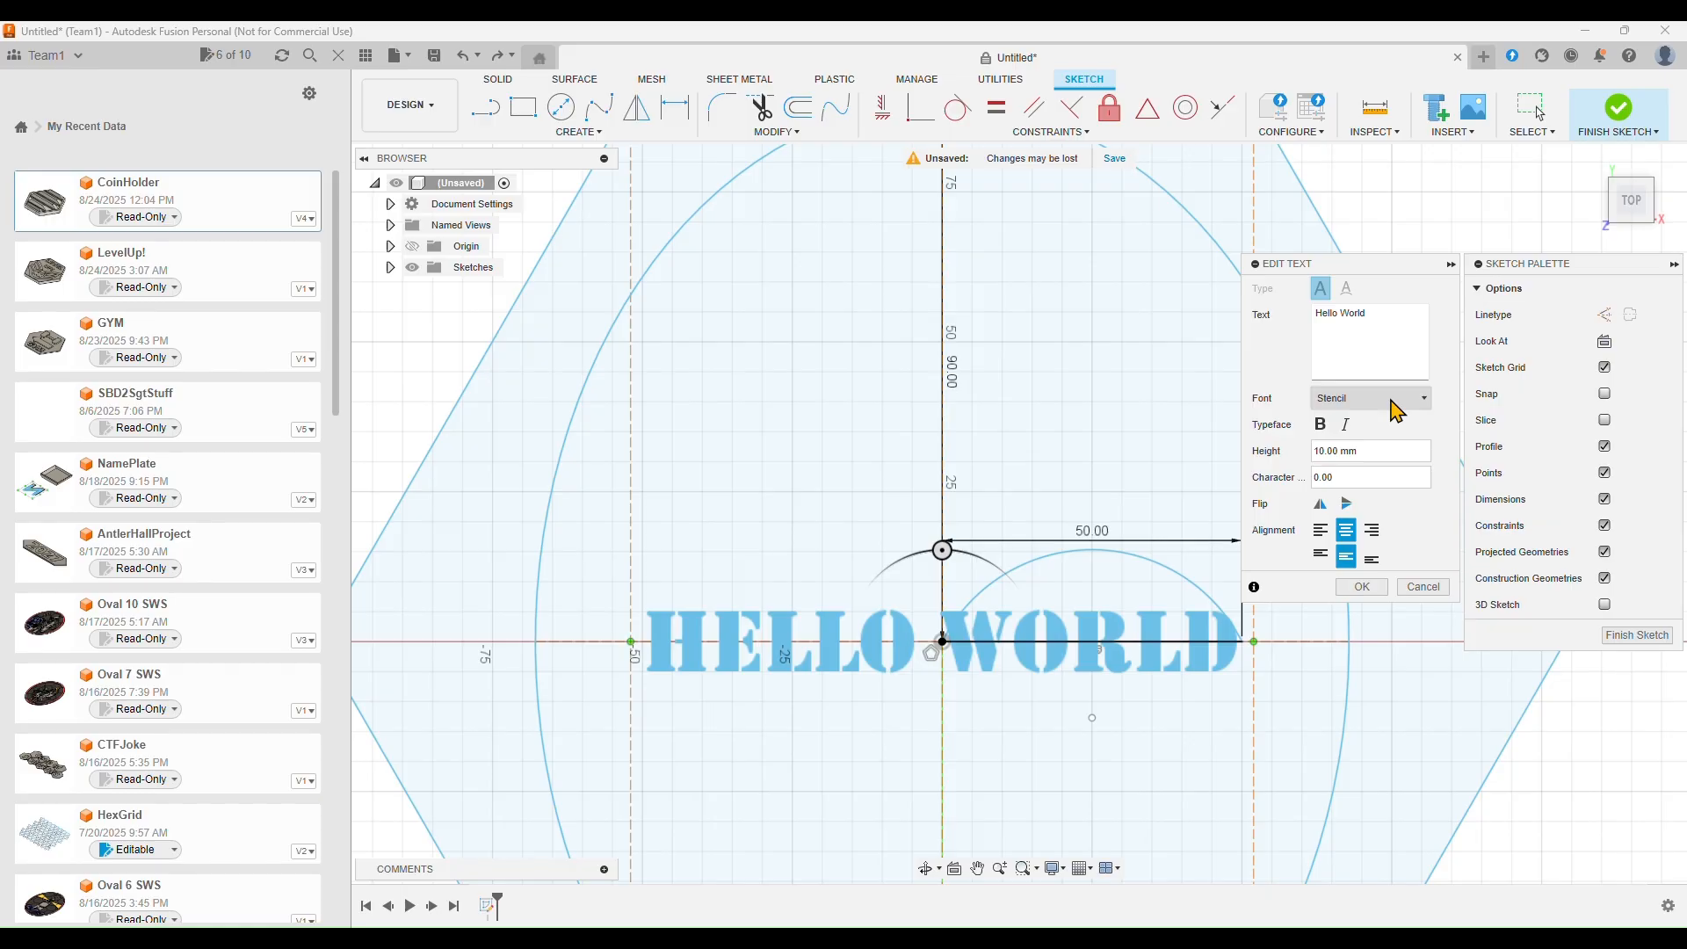
Change the Hello World text's font back to Eras Bold ITC and accept the text edit
click(1397, 410)
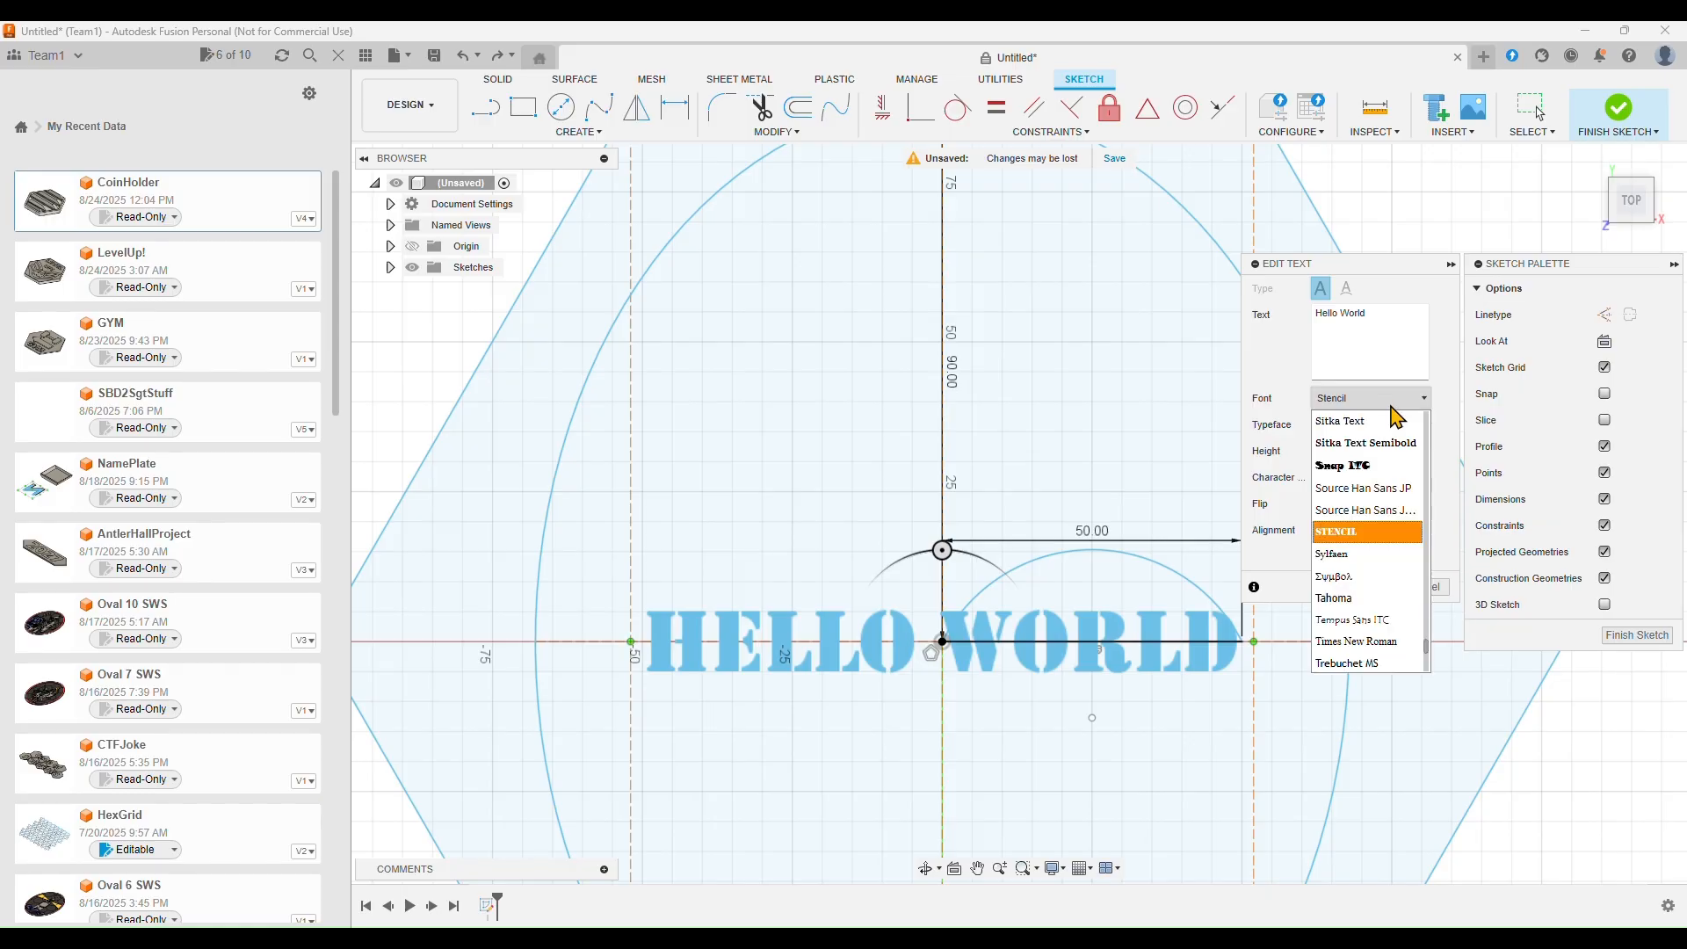
scroll(1386, 513, up, 15)
scroll(1381, 521, up, 6)
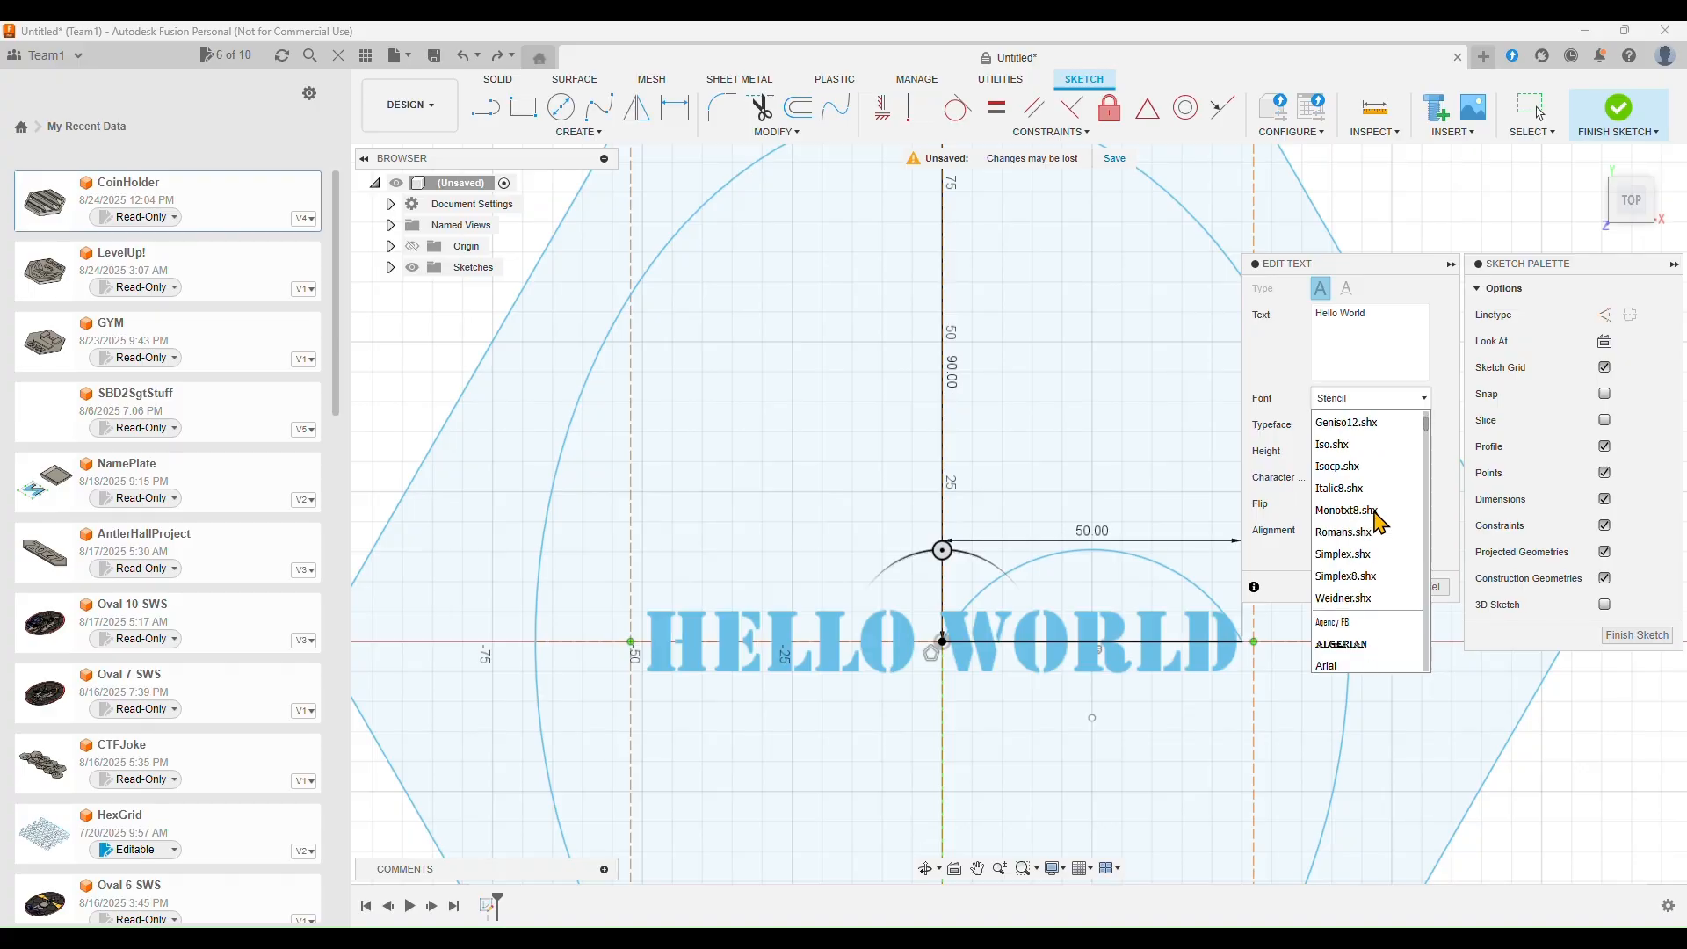
scroll(1379, 521, down, 8)
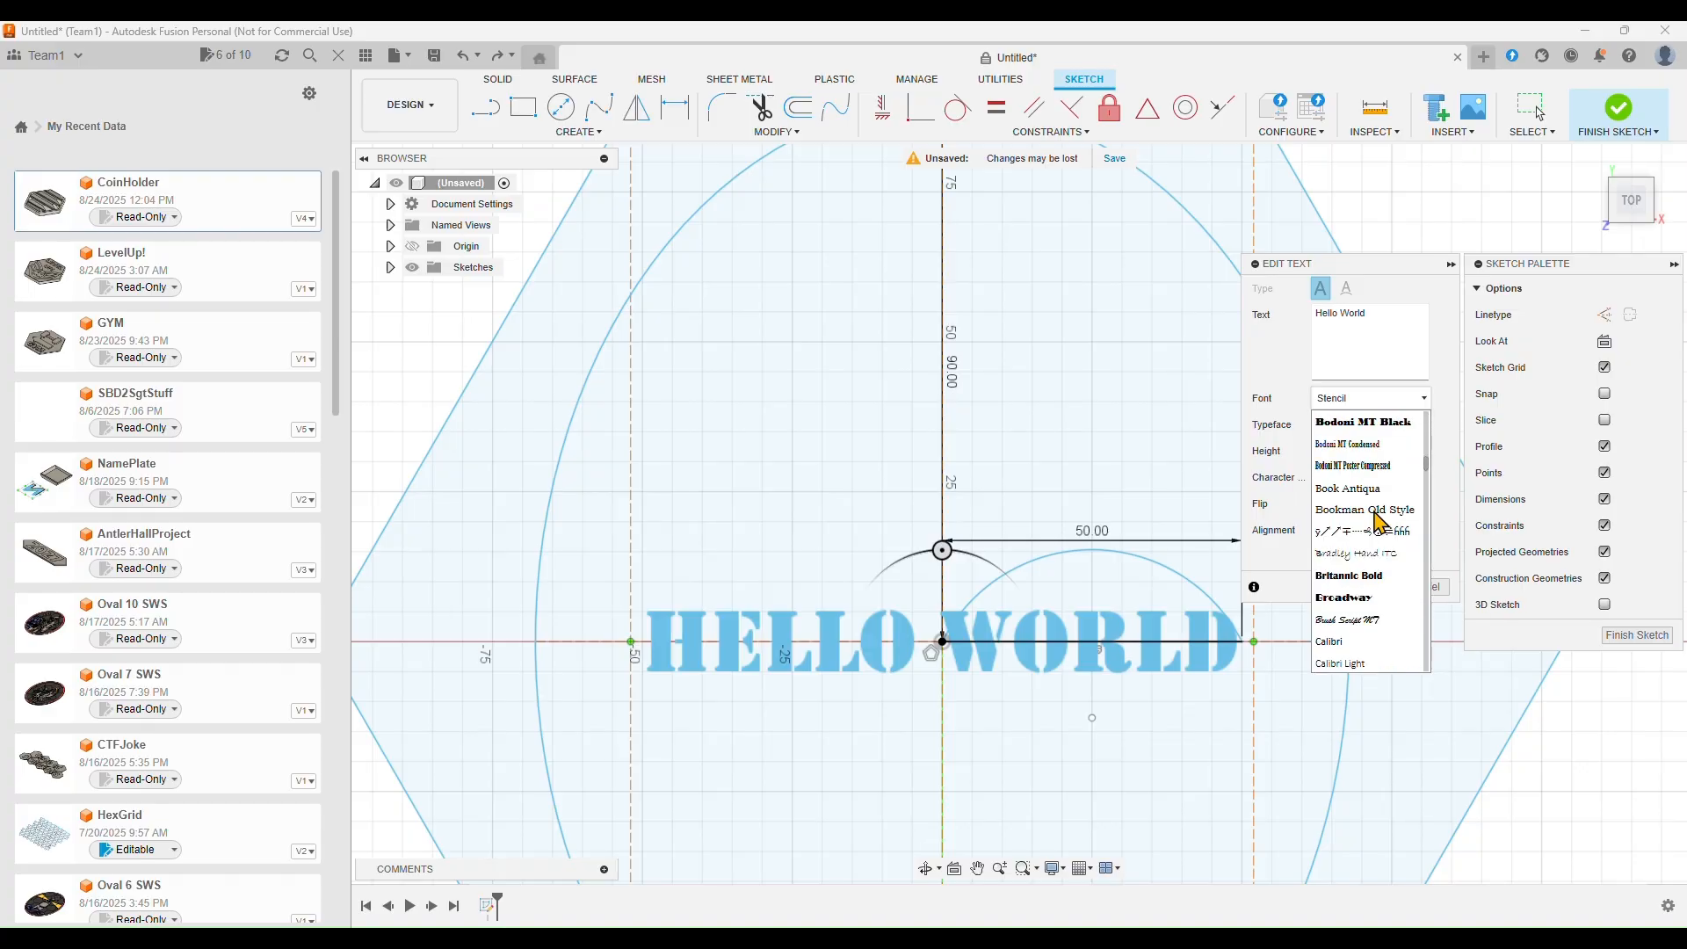
scroll(1380, 521, down, 10)
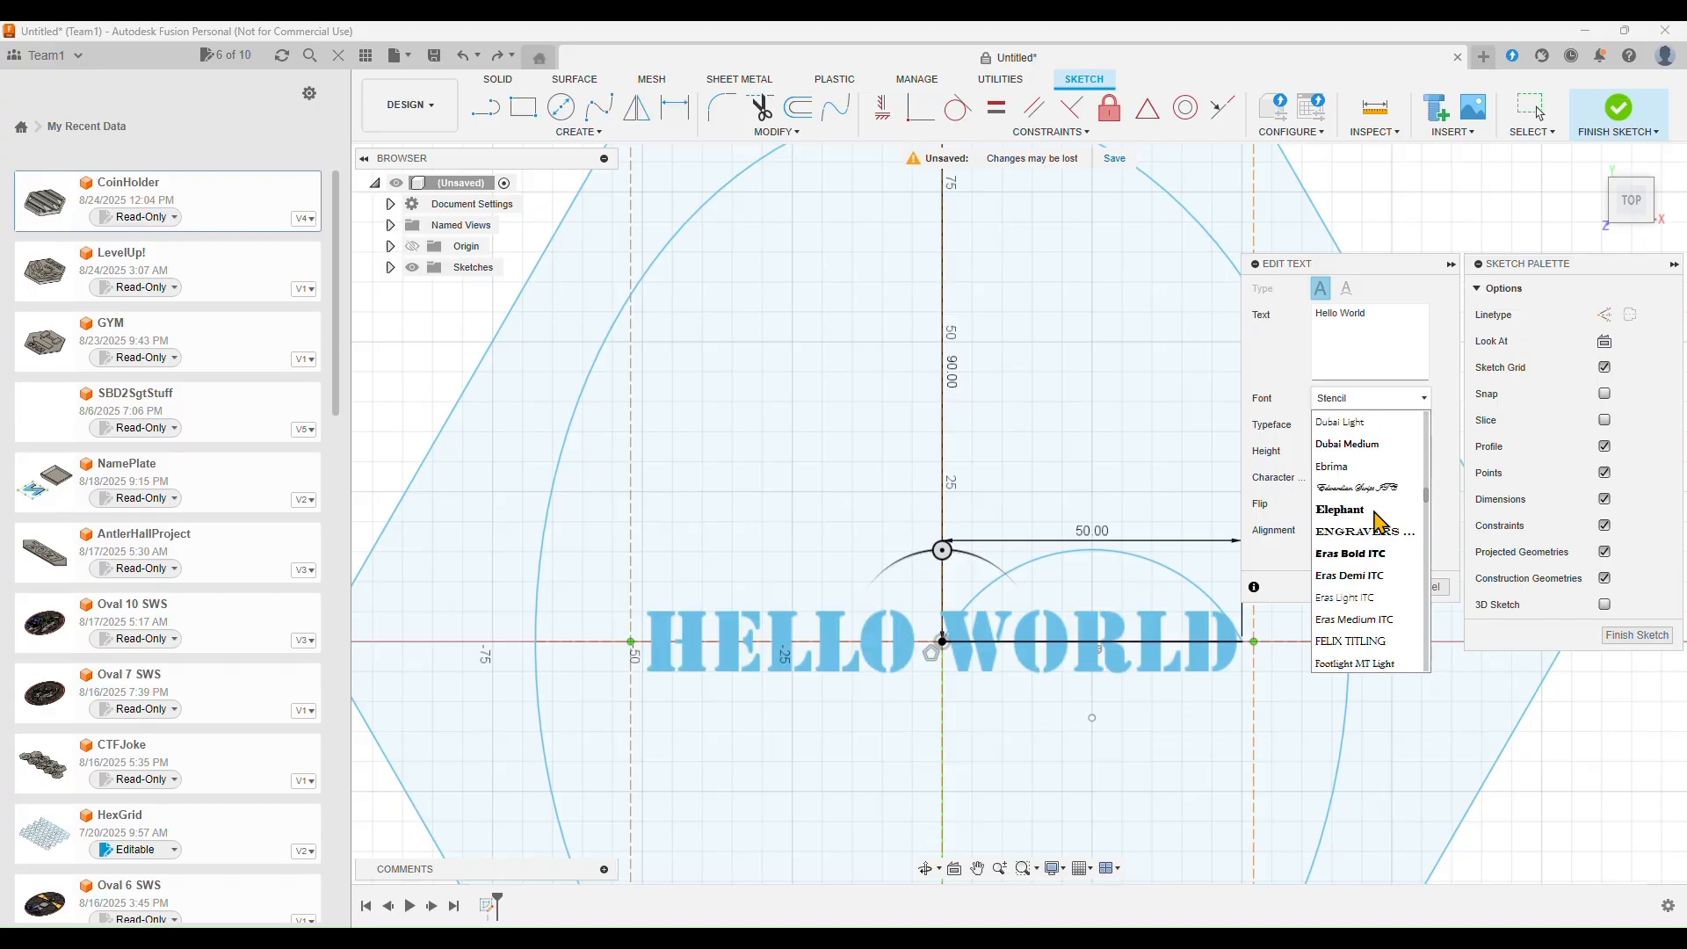
click(1369, 554)
scroll(1120, 676, down, 3)
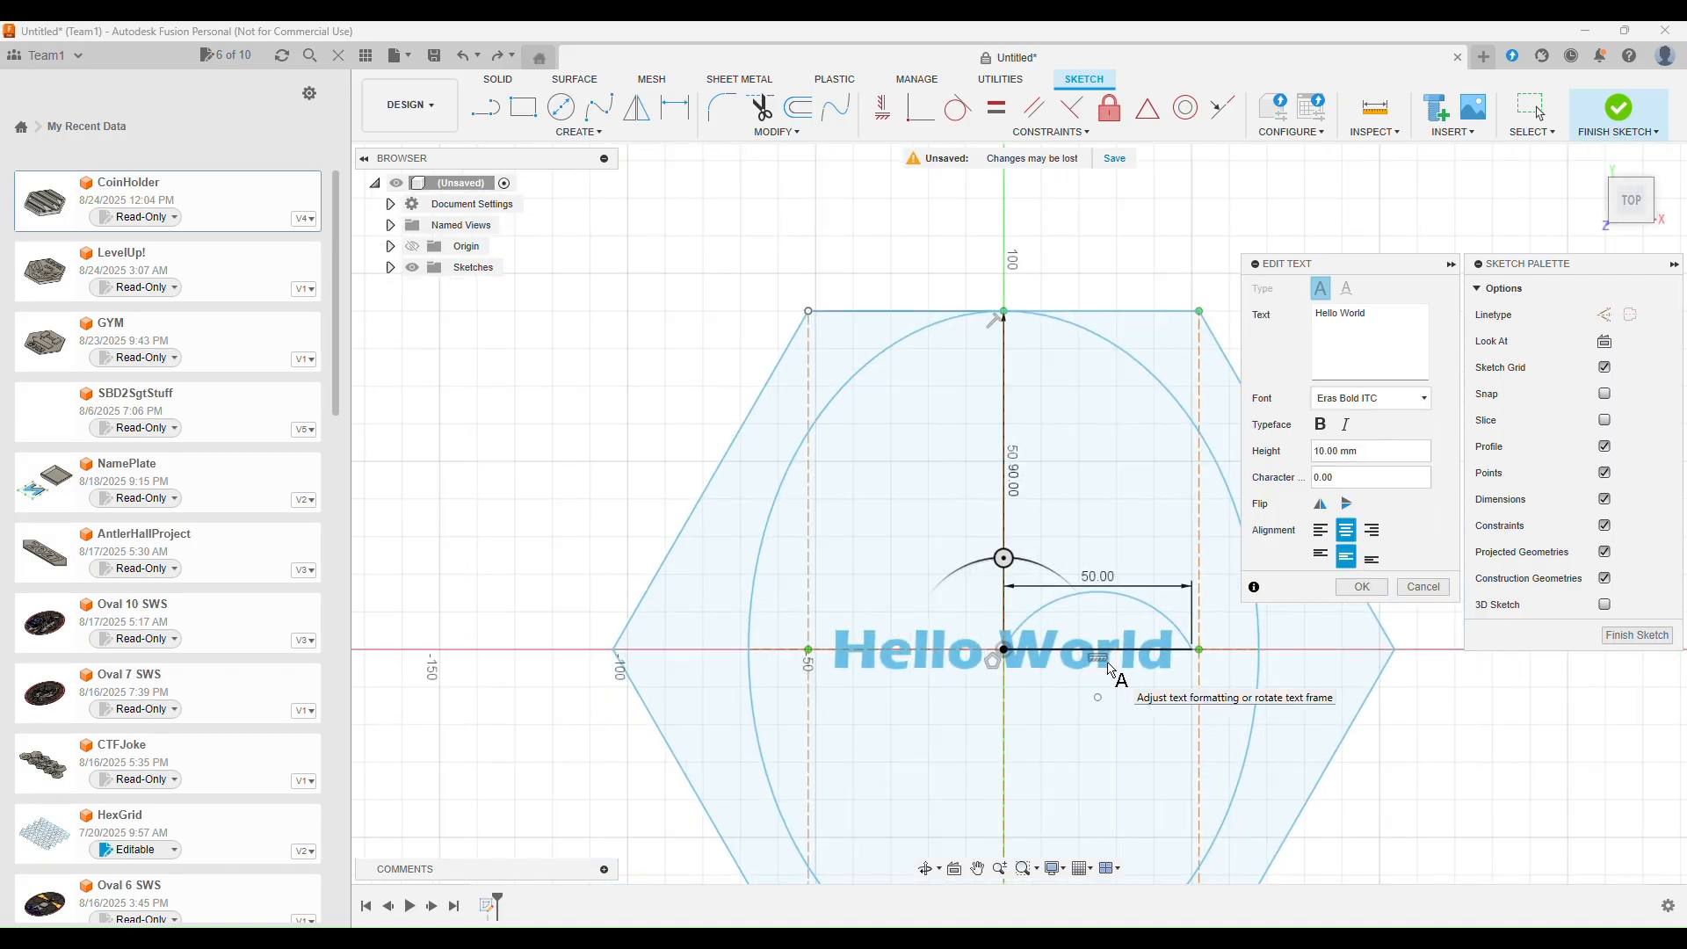
middle_drag(1444, 727, 1416, 667)
scroll(1423, 666, down, 1)
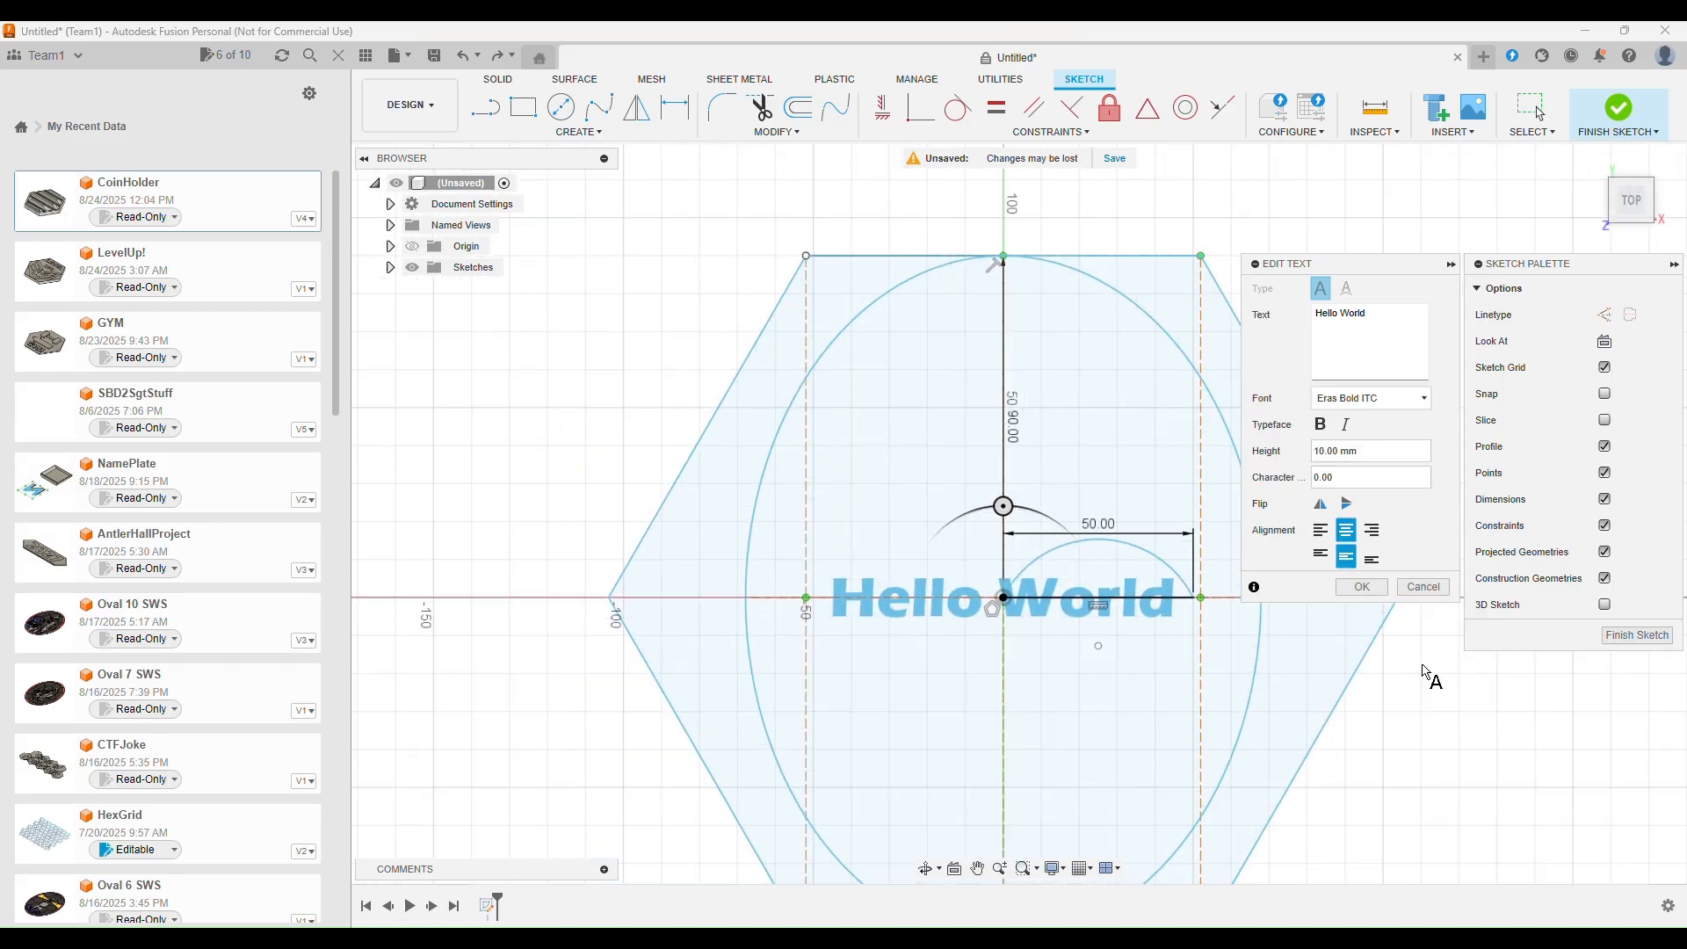
click(1359, 589)
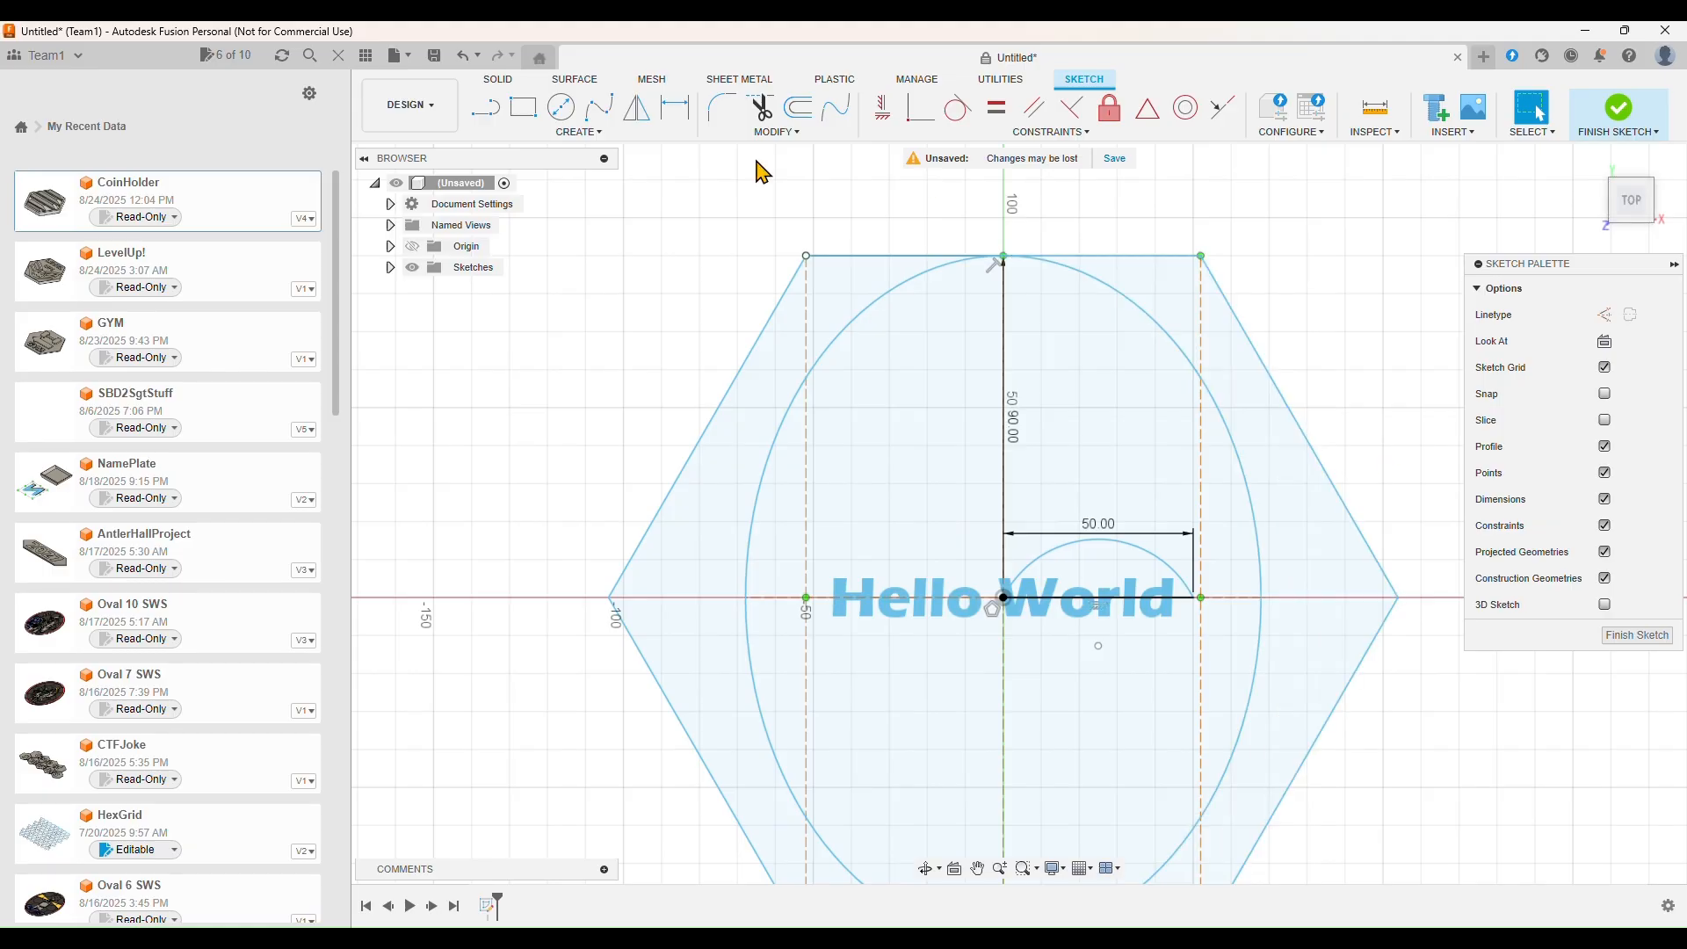
Draw a circle about 16.5 mm in diameter centered on the hexagon's upper-right vertex
click(628, 134)
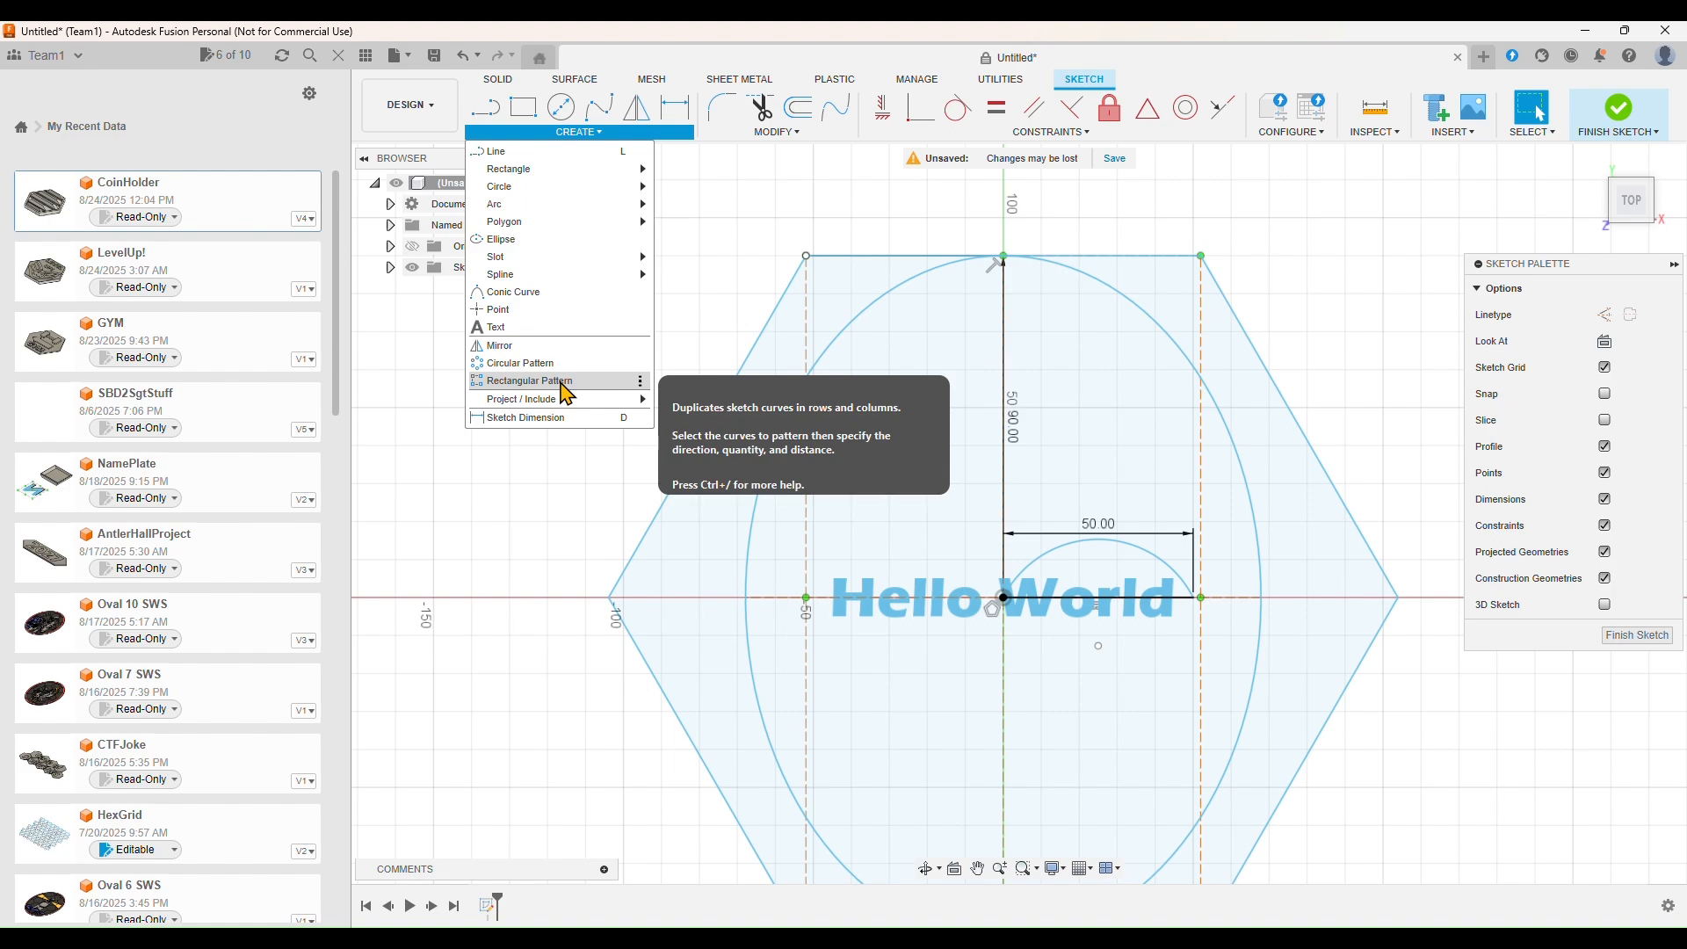
click(698, 263)
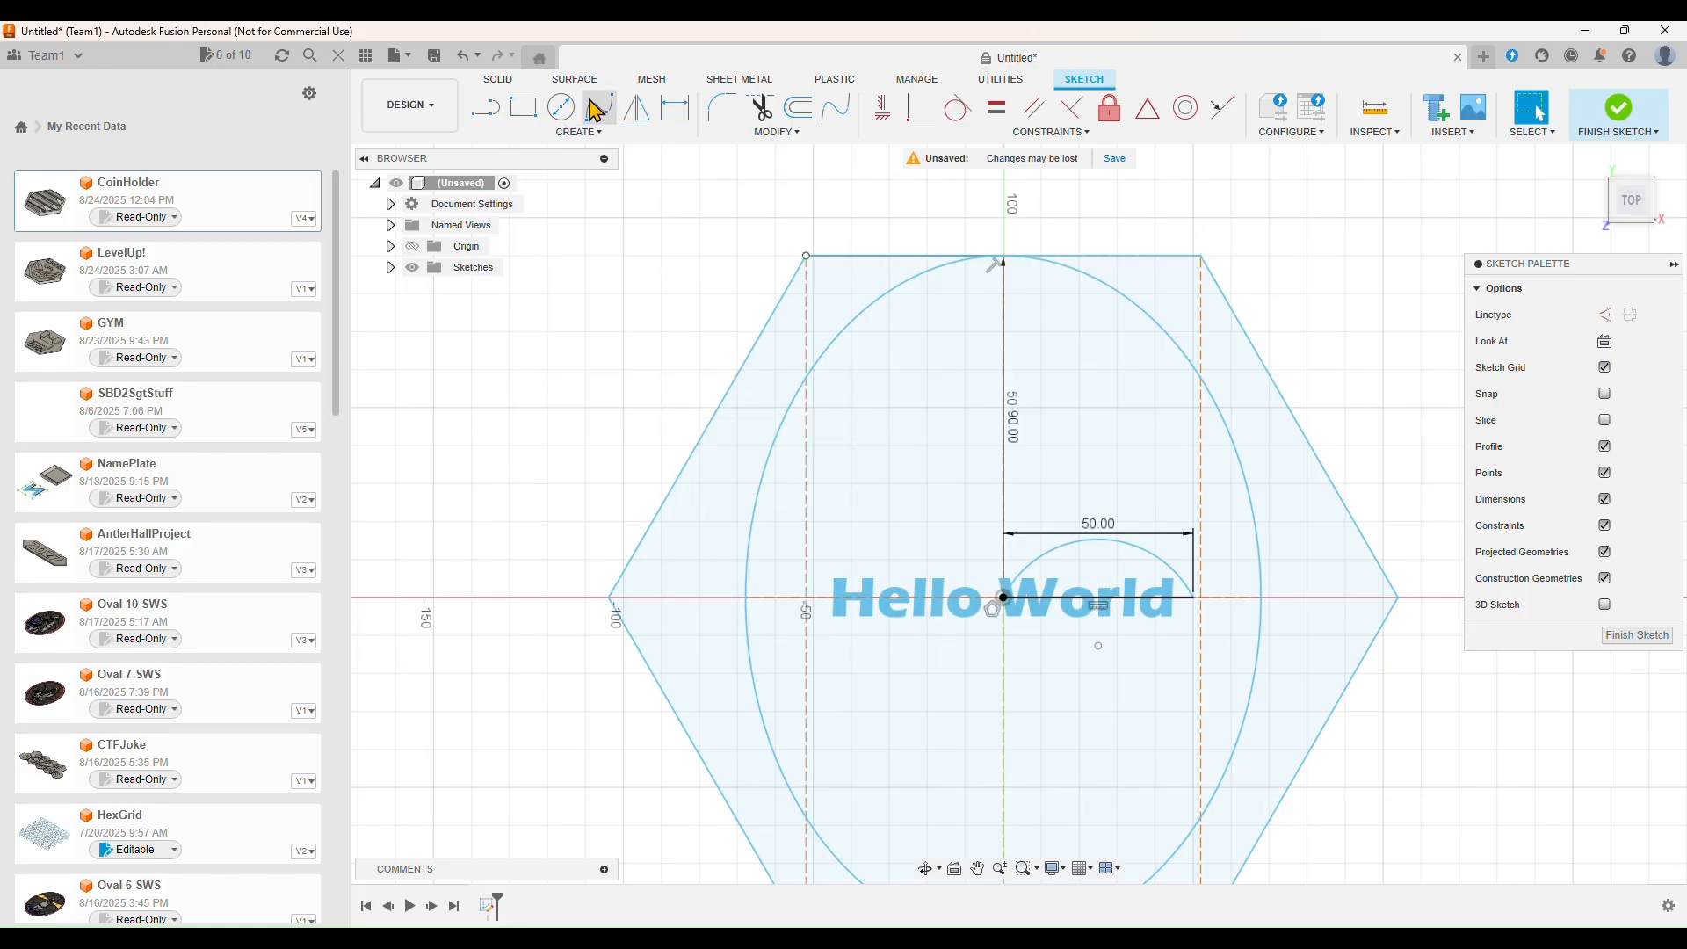
click(560, 107)
click(1201, 255)
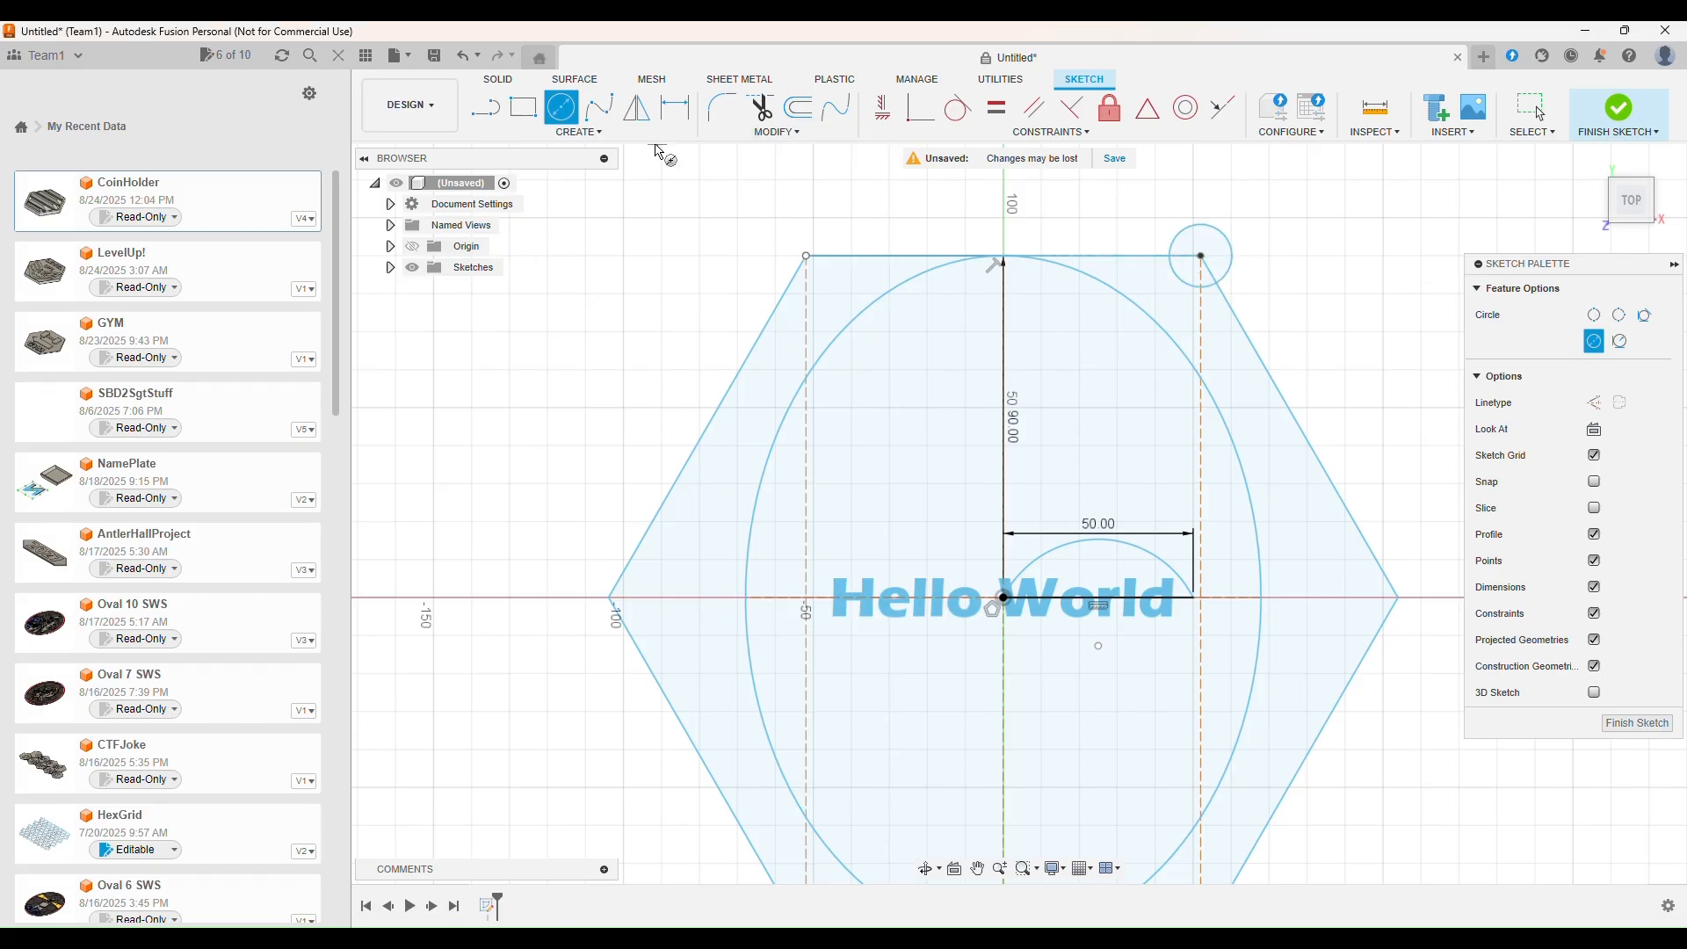
Create a circular pattern of the corner circle around the origin with full distribution and a quantity of 6
click(579, 132)
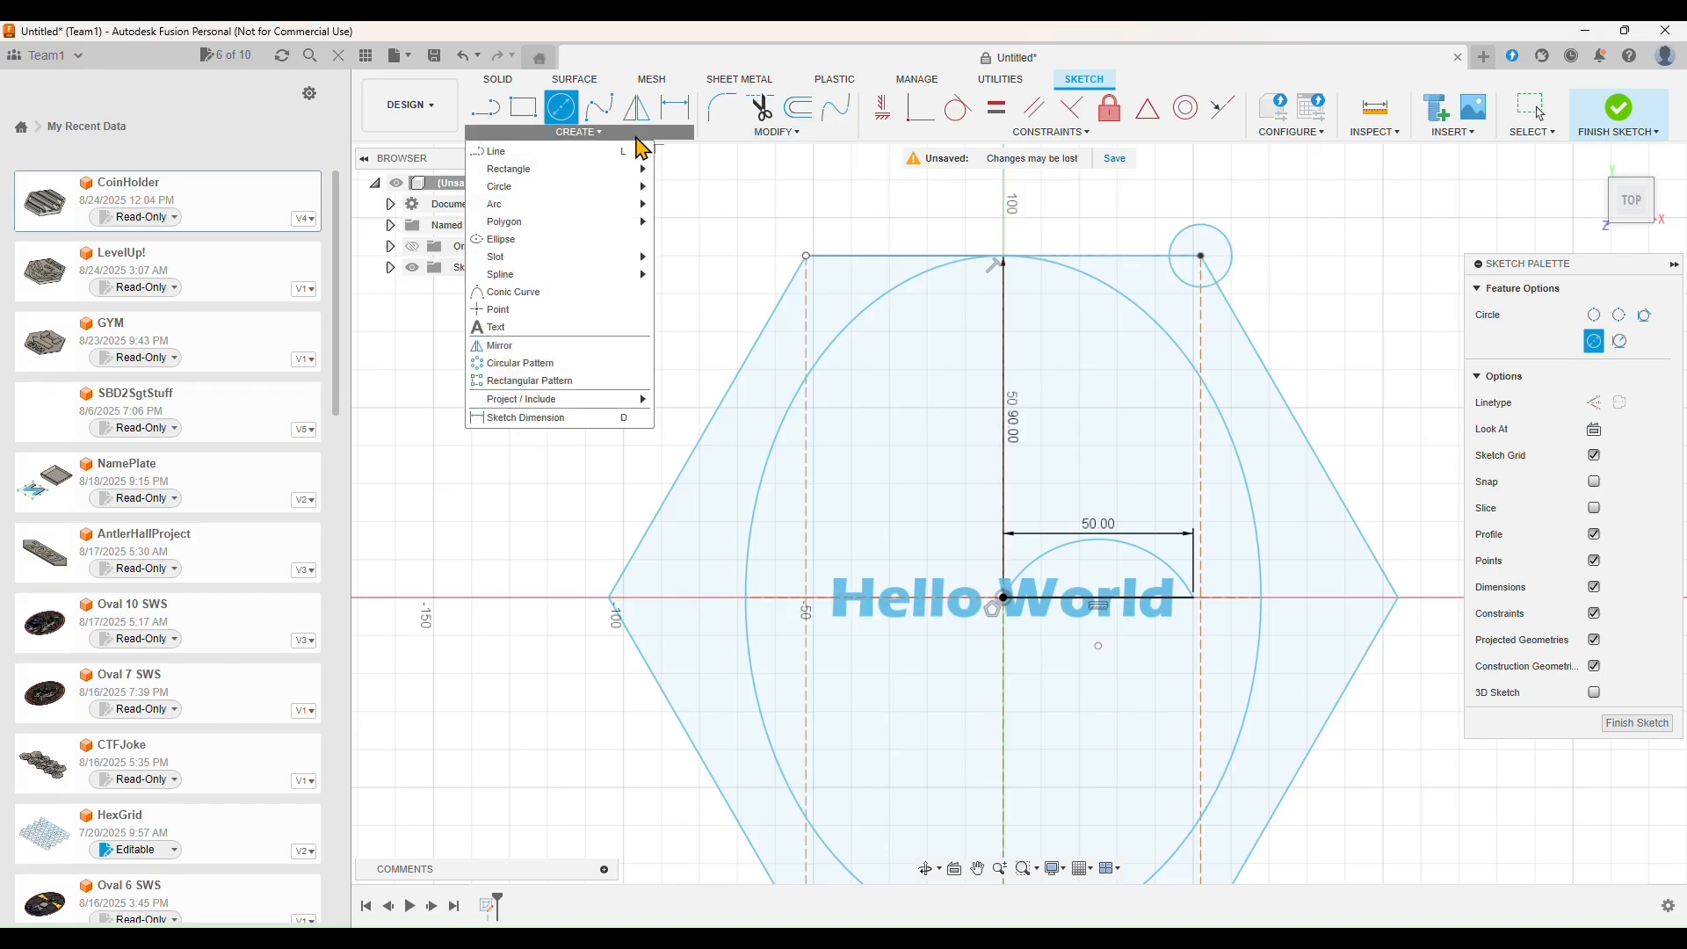
click(538, 364)
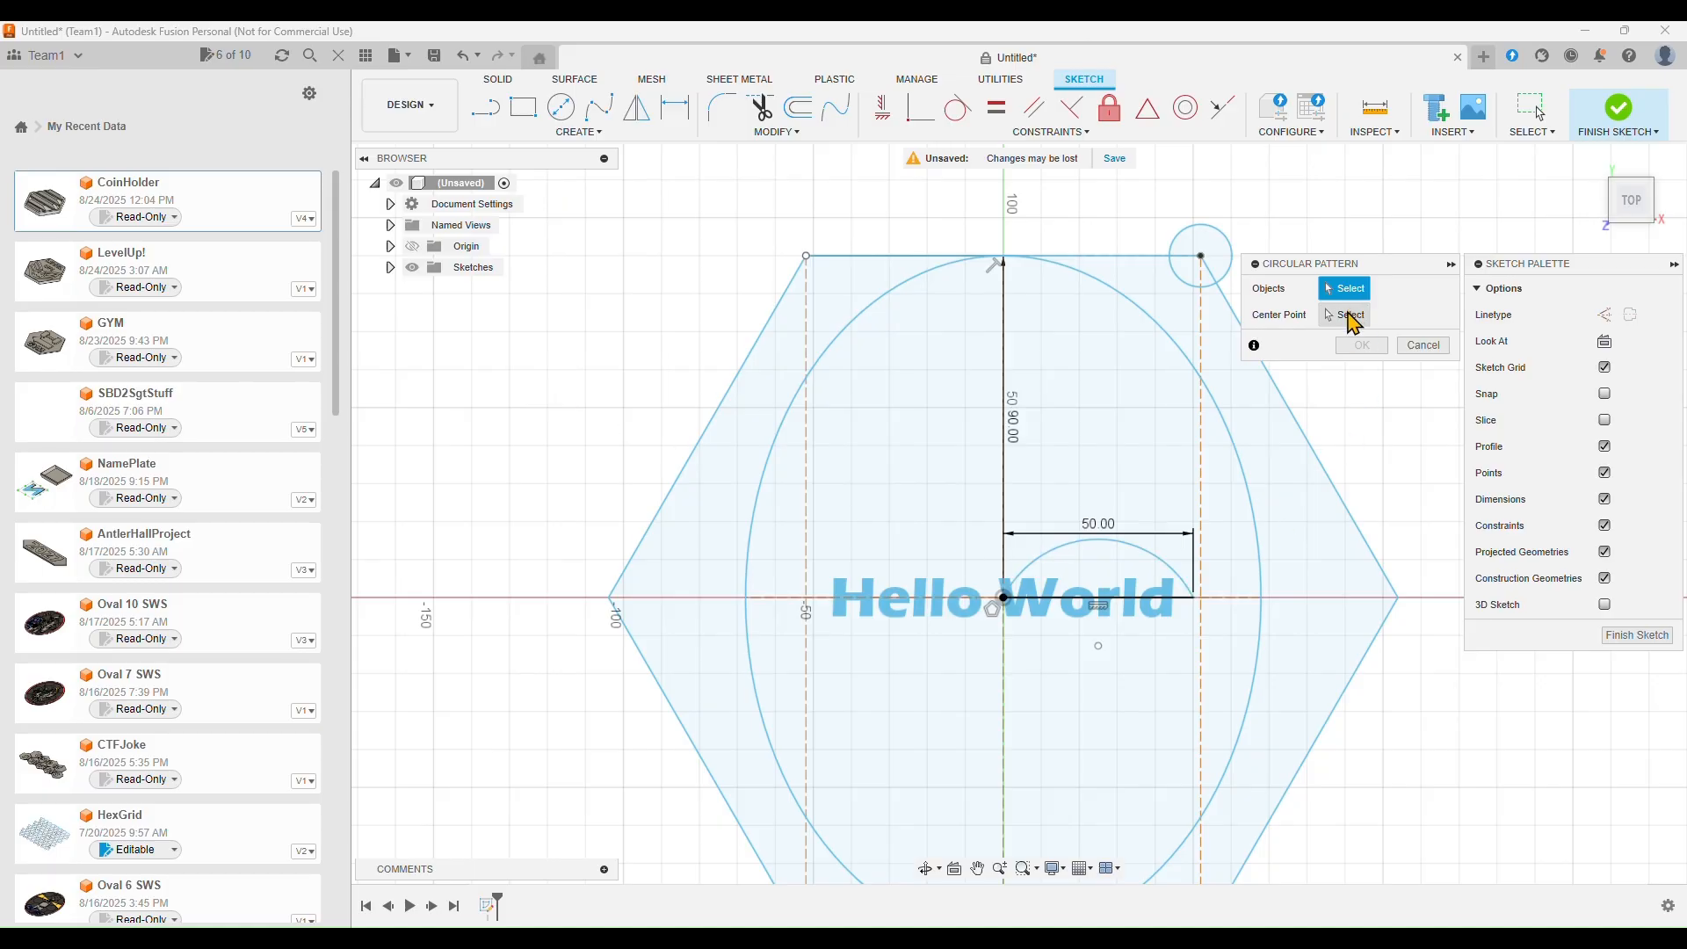
click(1350, 315)
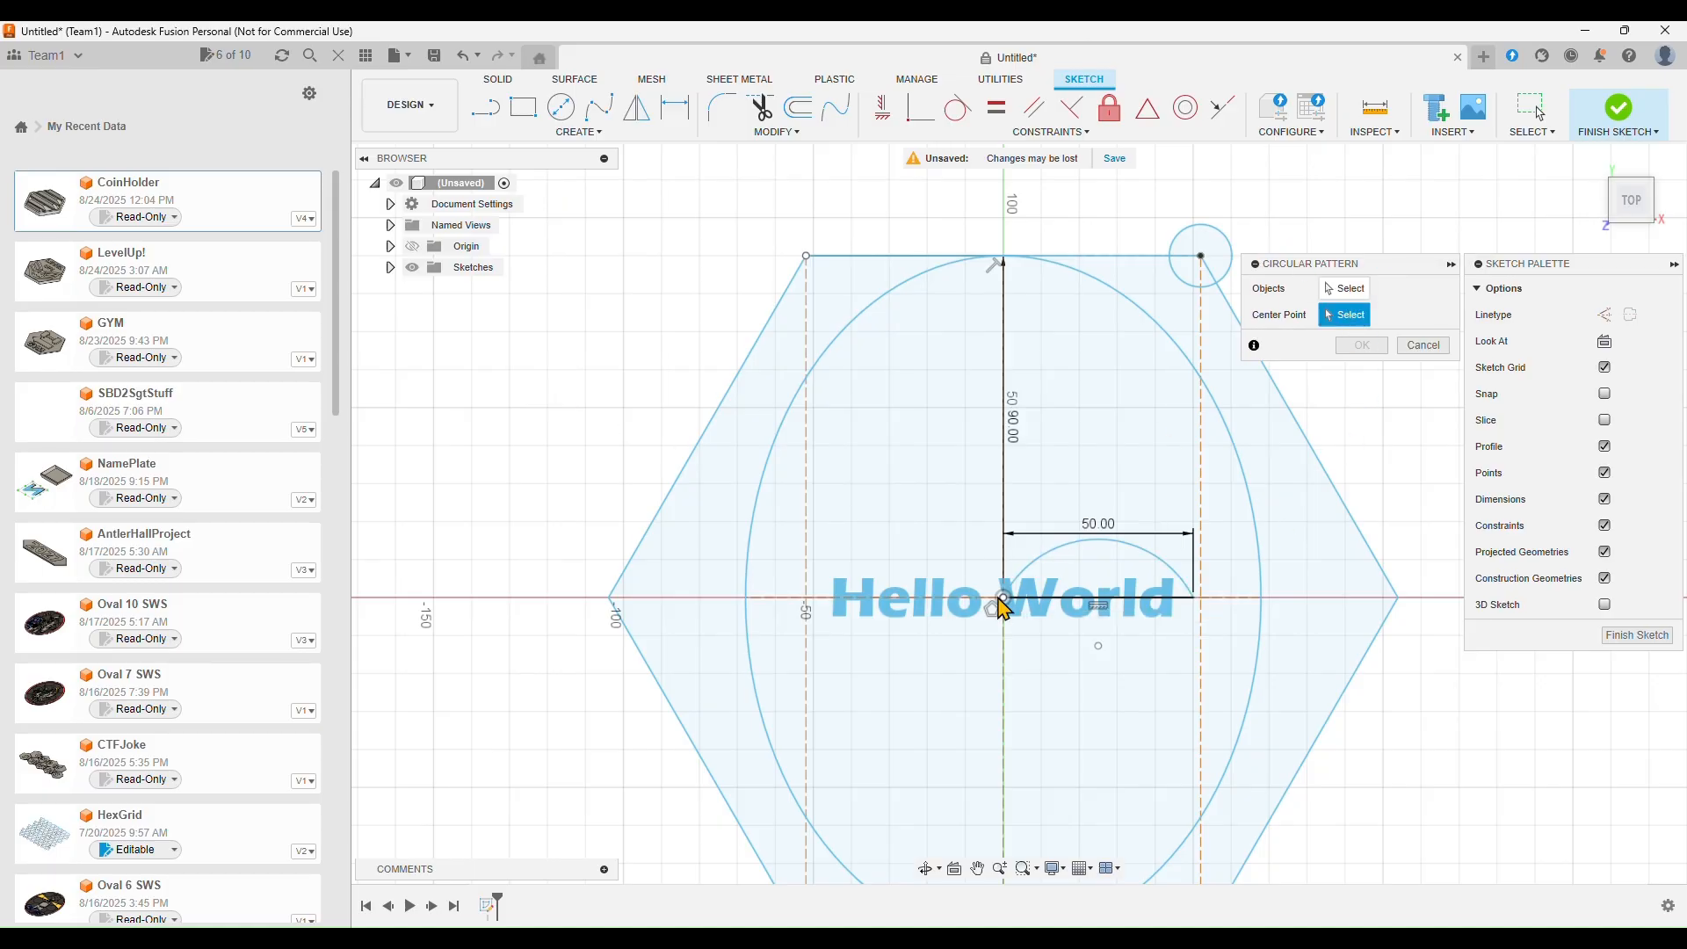
click(1003, 597)
click(1348, 288)
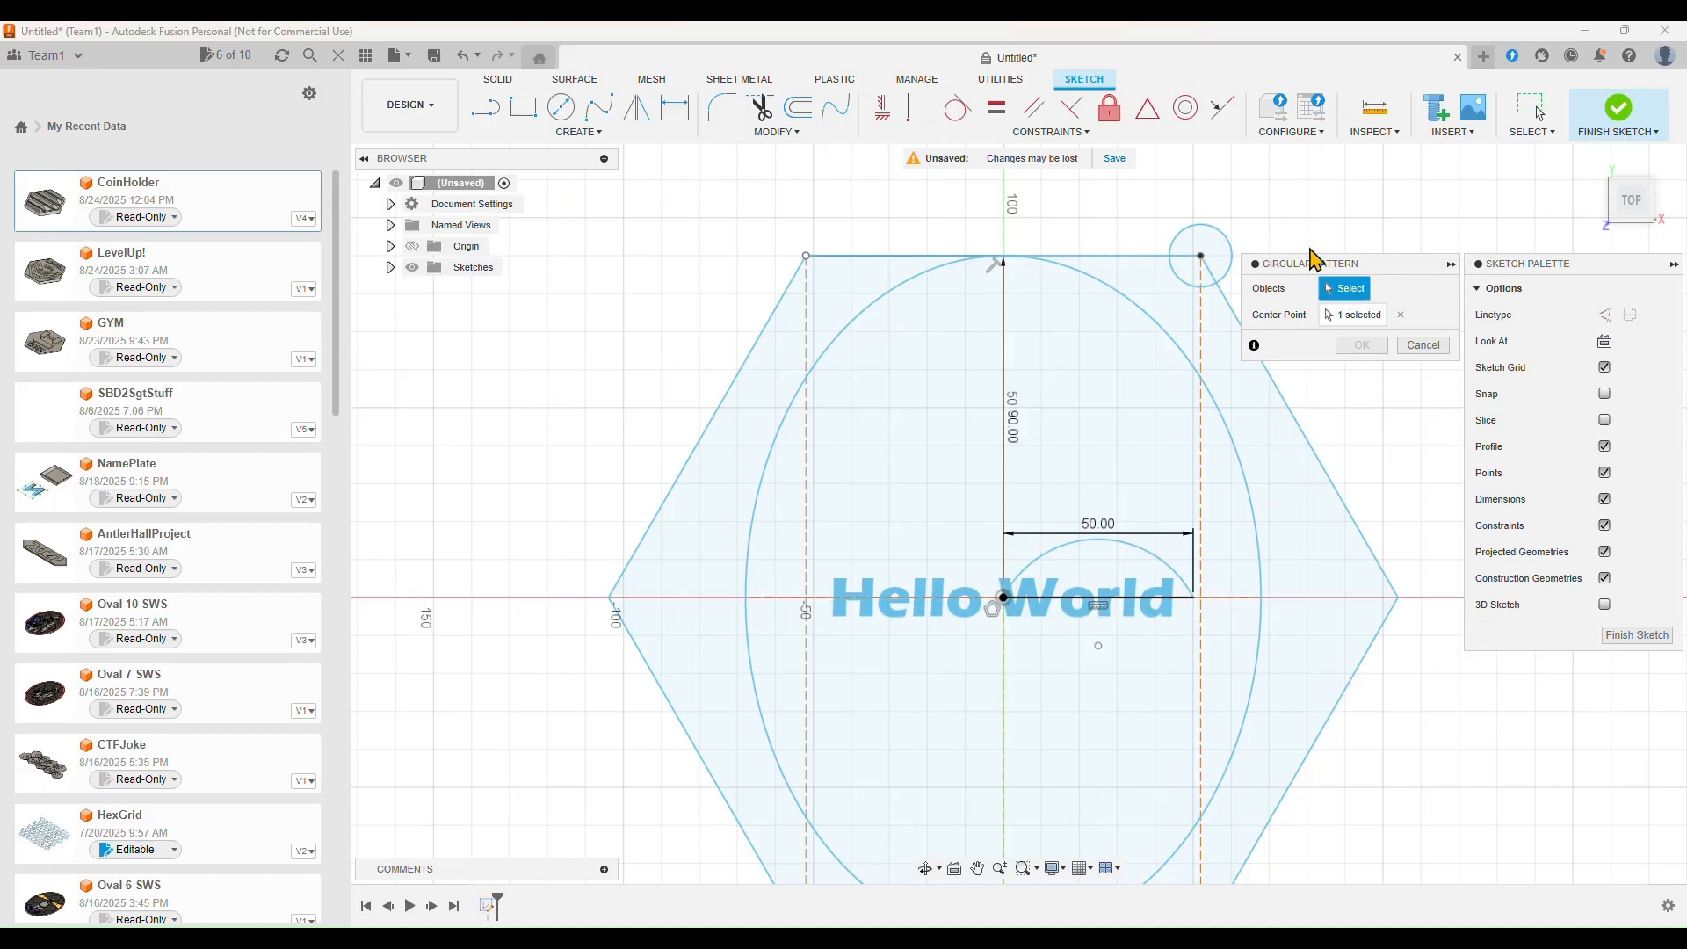
click(1221, 239)
scroll(1333, 527, down, 2)
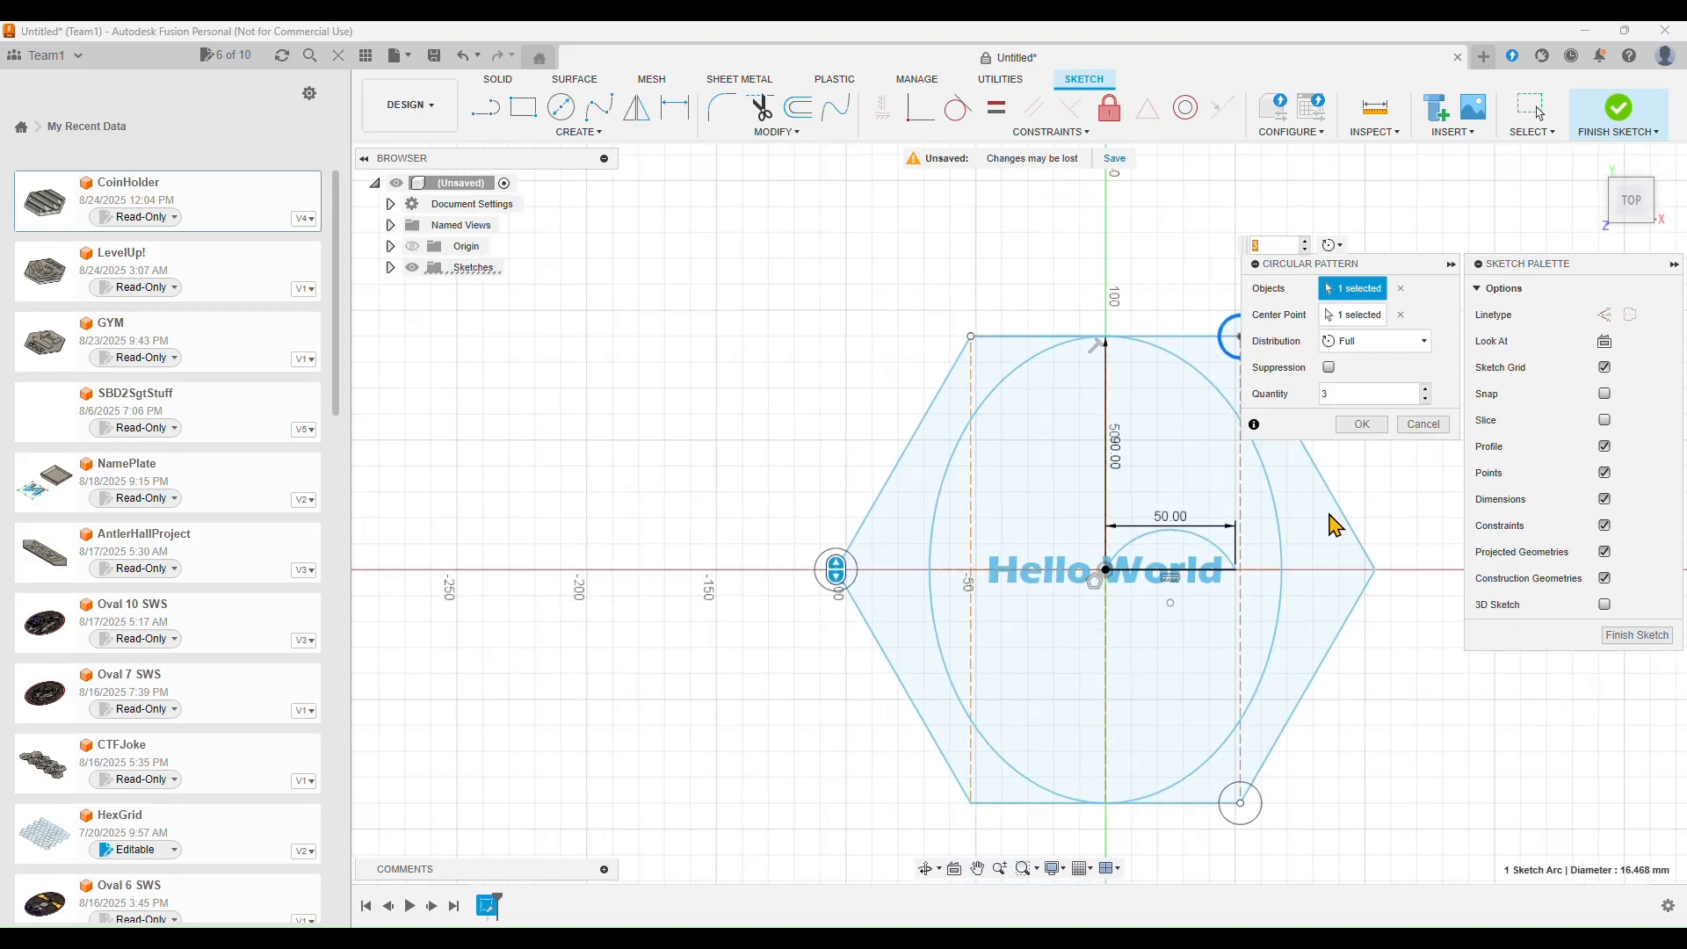
middle_drag(1434, 549, 1335, 533)
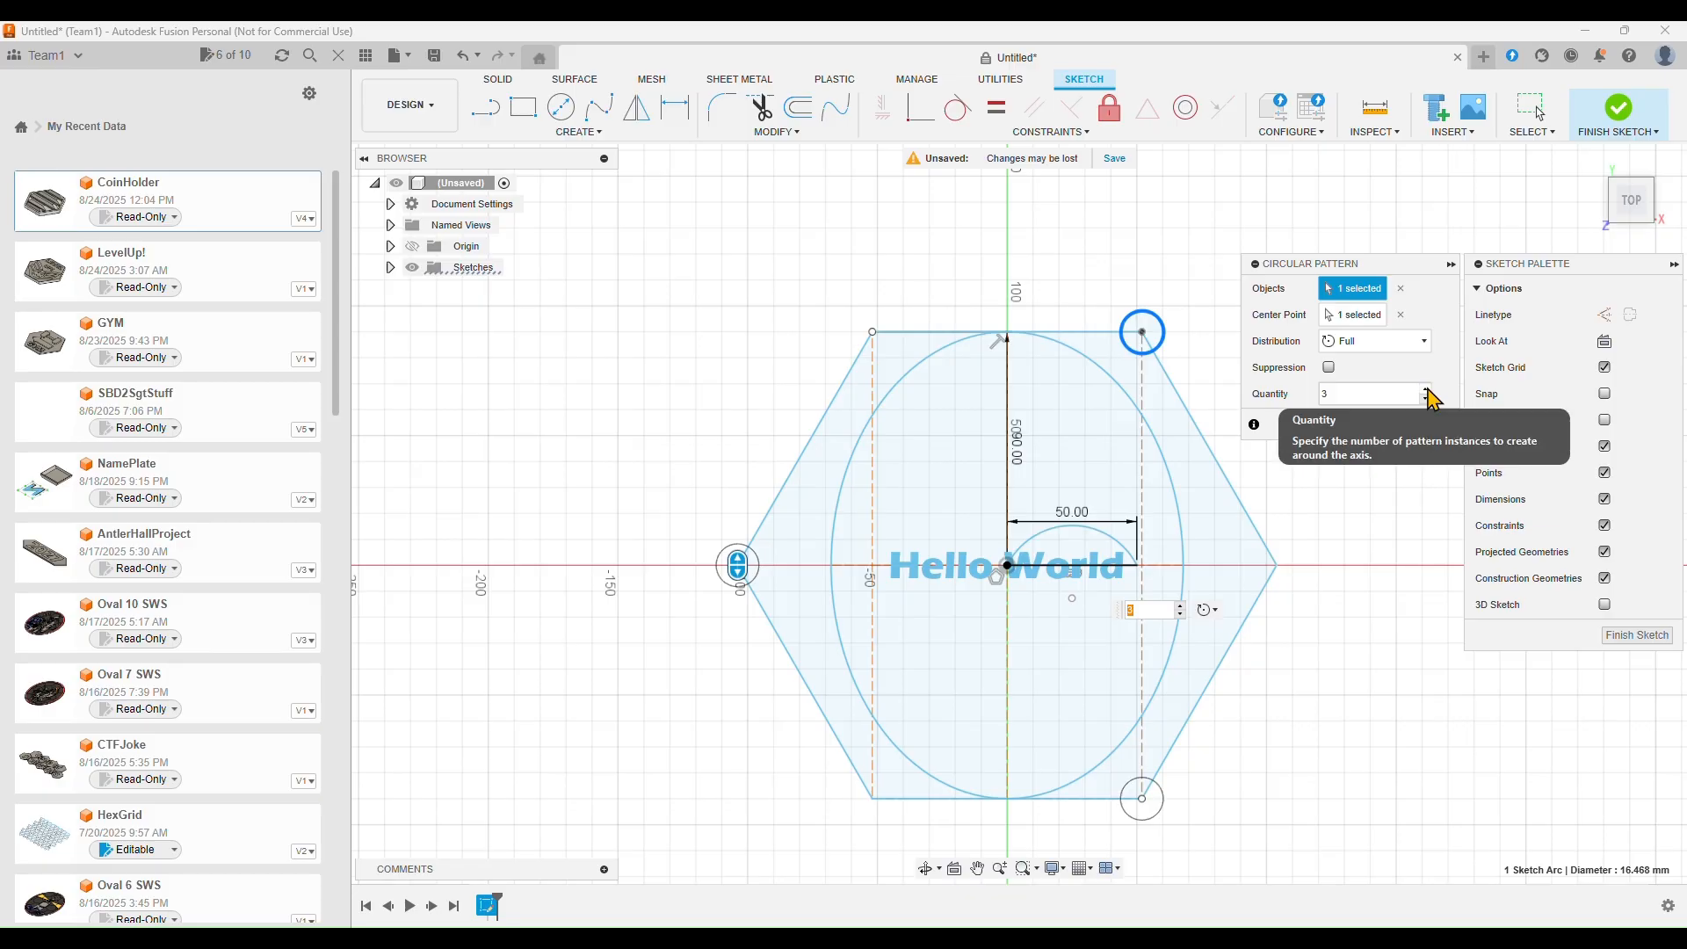
click(1370, 395)
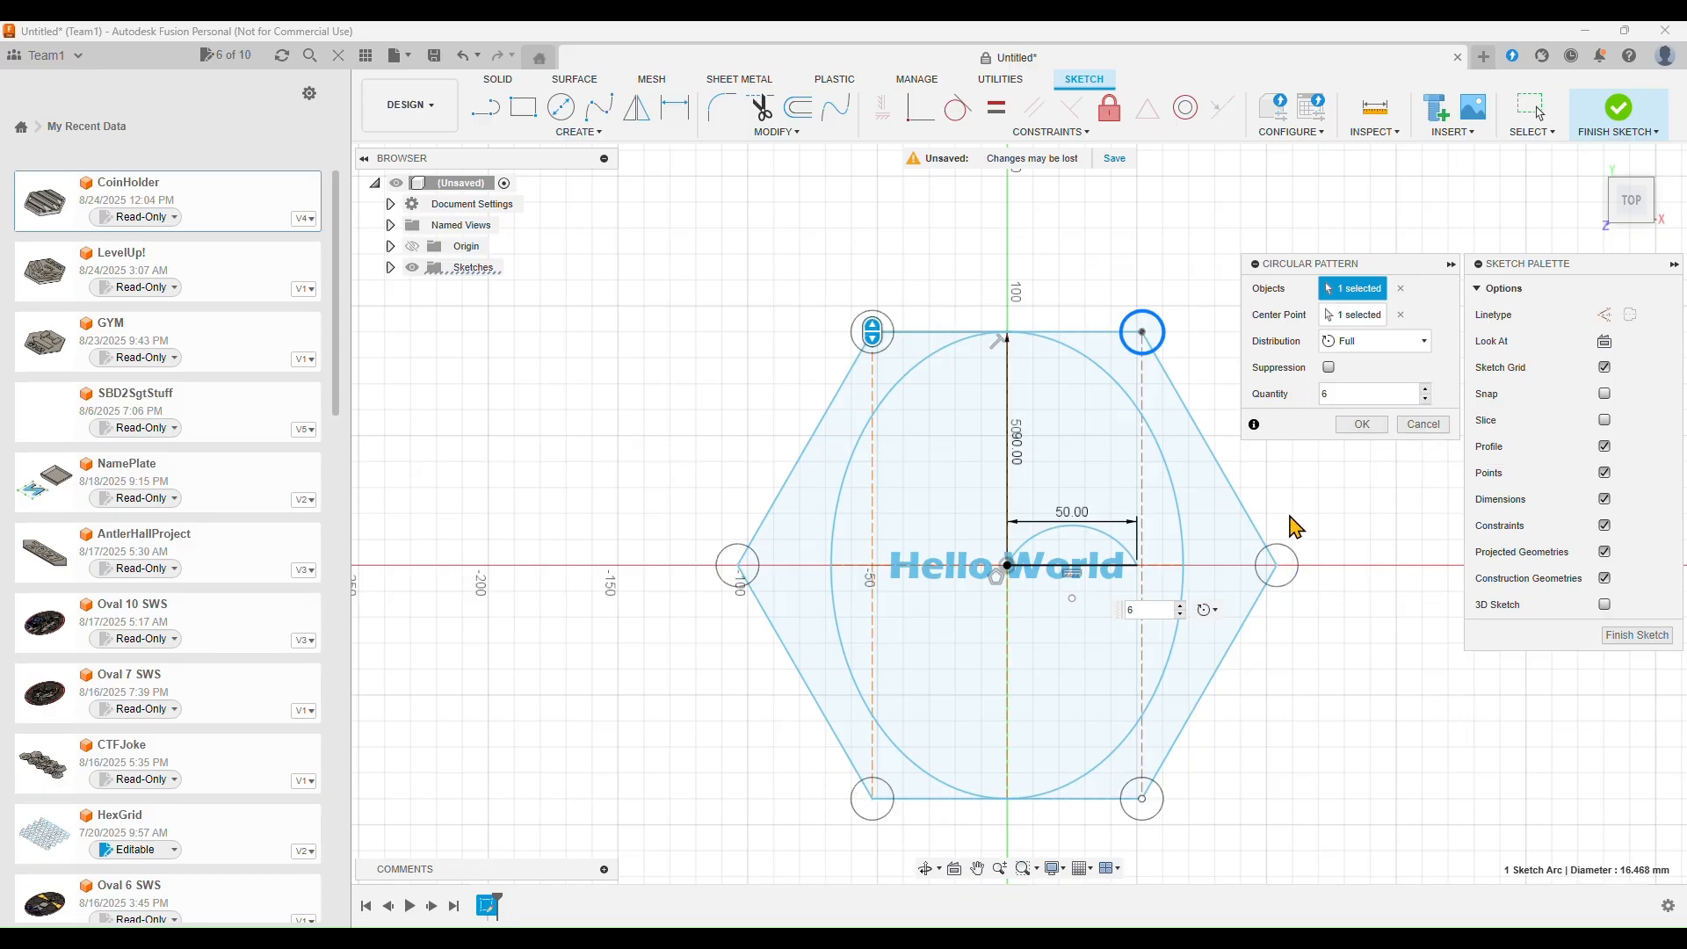
text(6)
click(1362, 425)
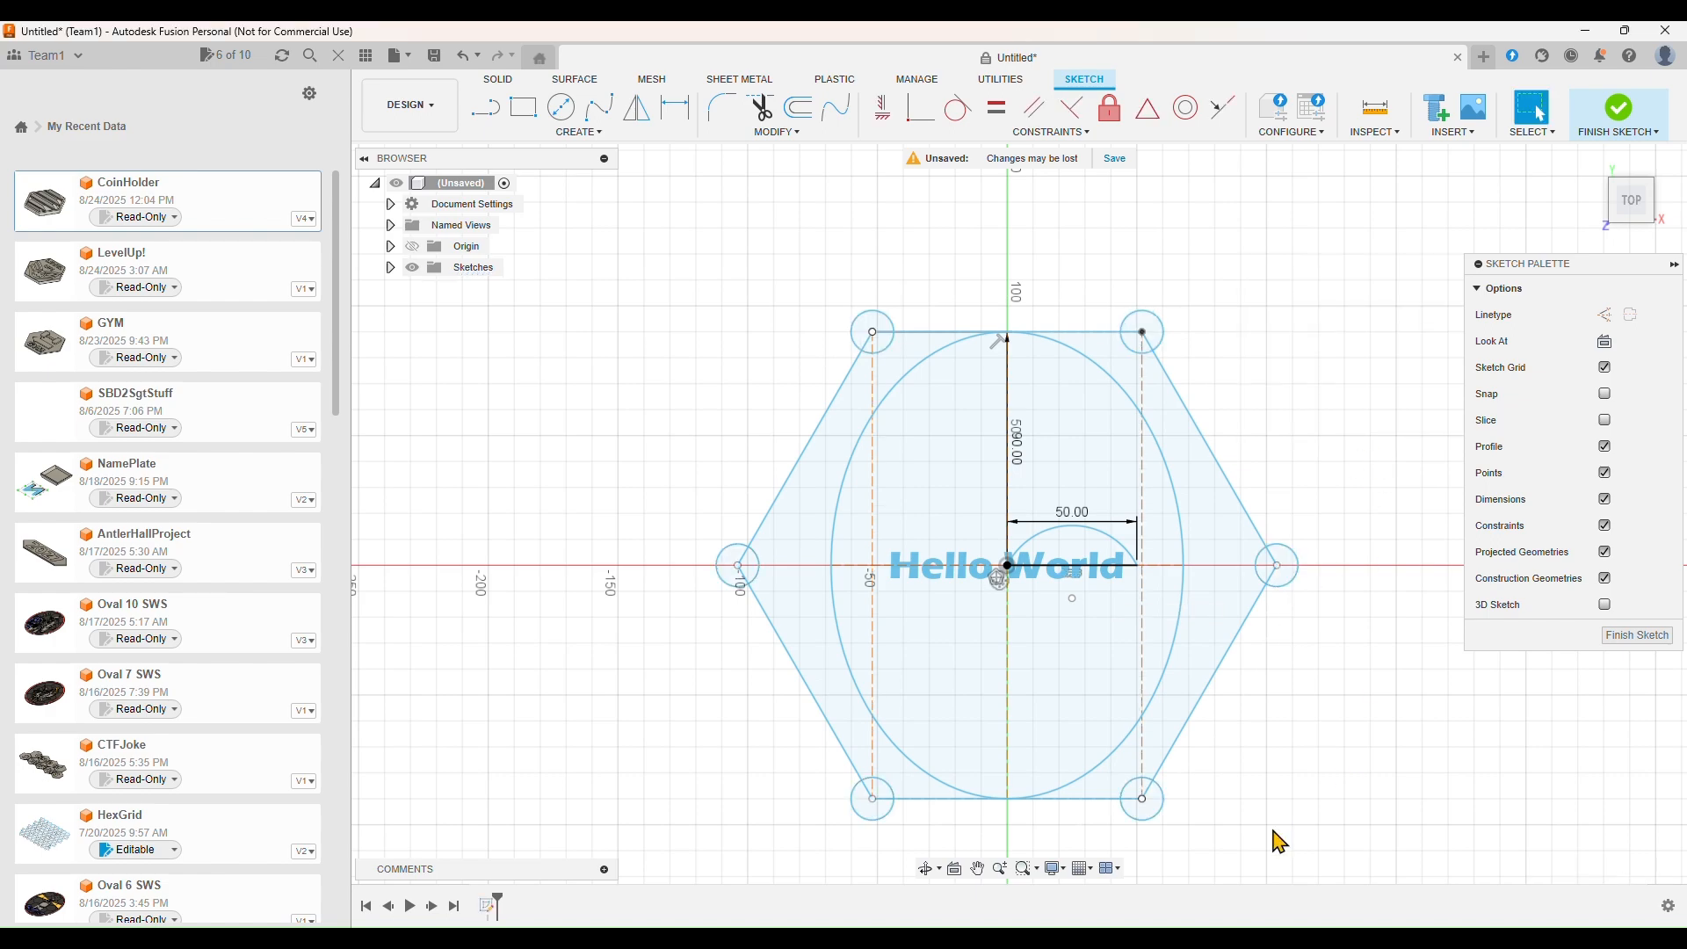
middle_drag(1272, 662, 1231, 644)
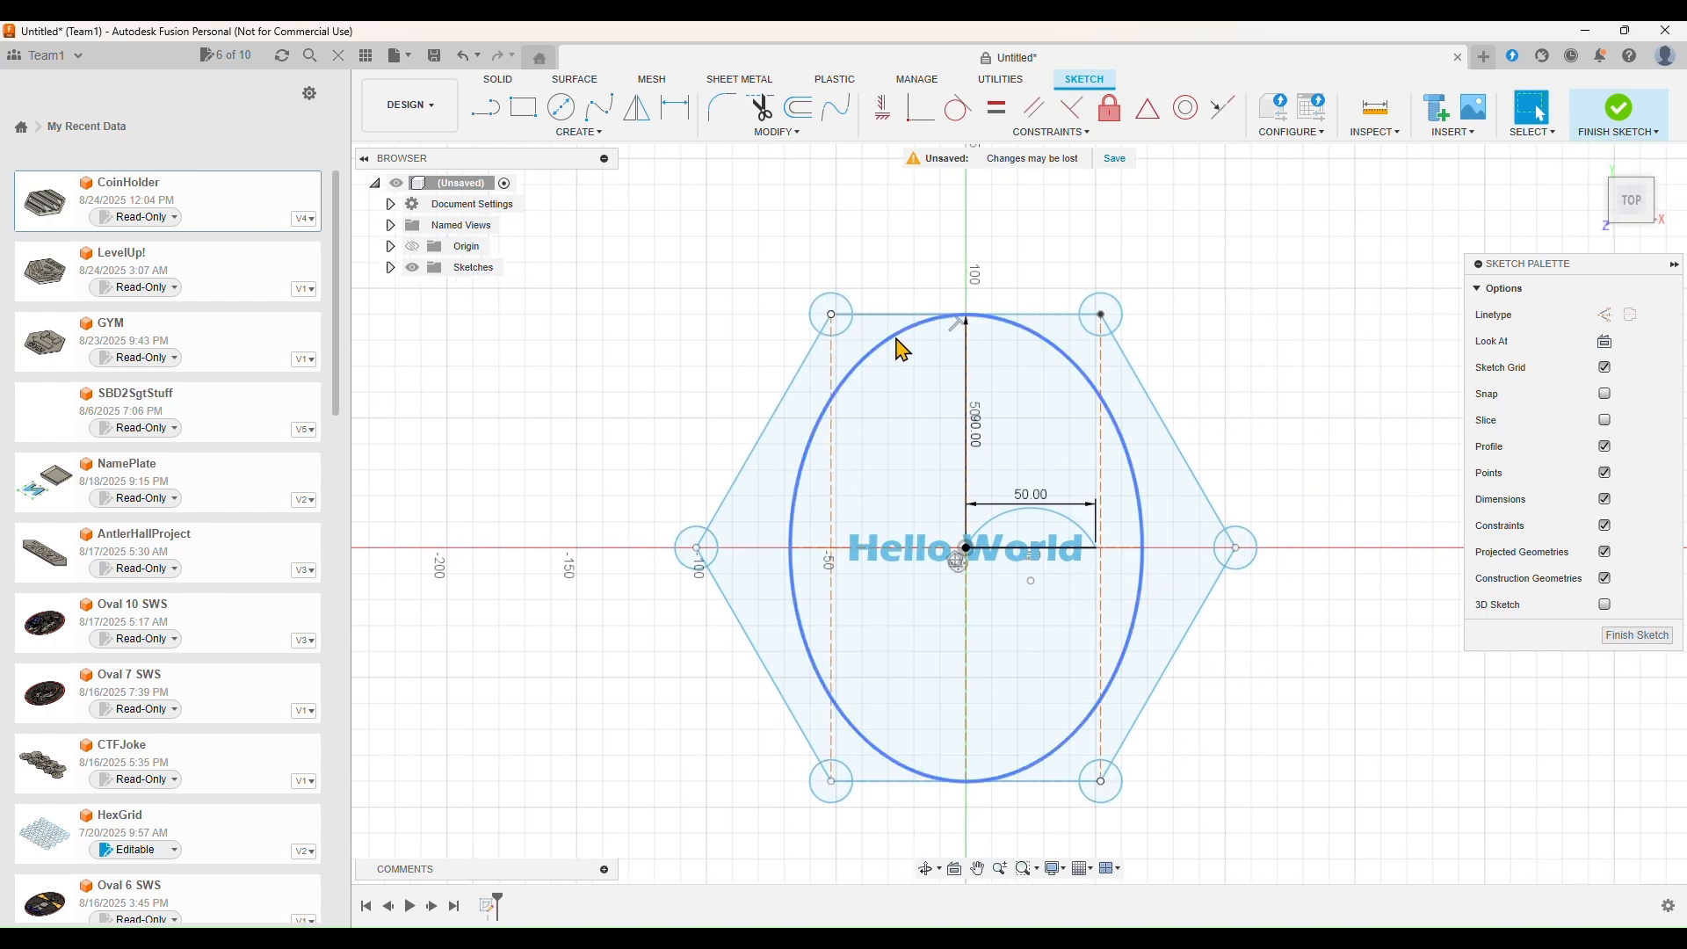
click(620, 132)
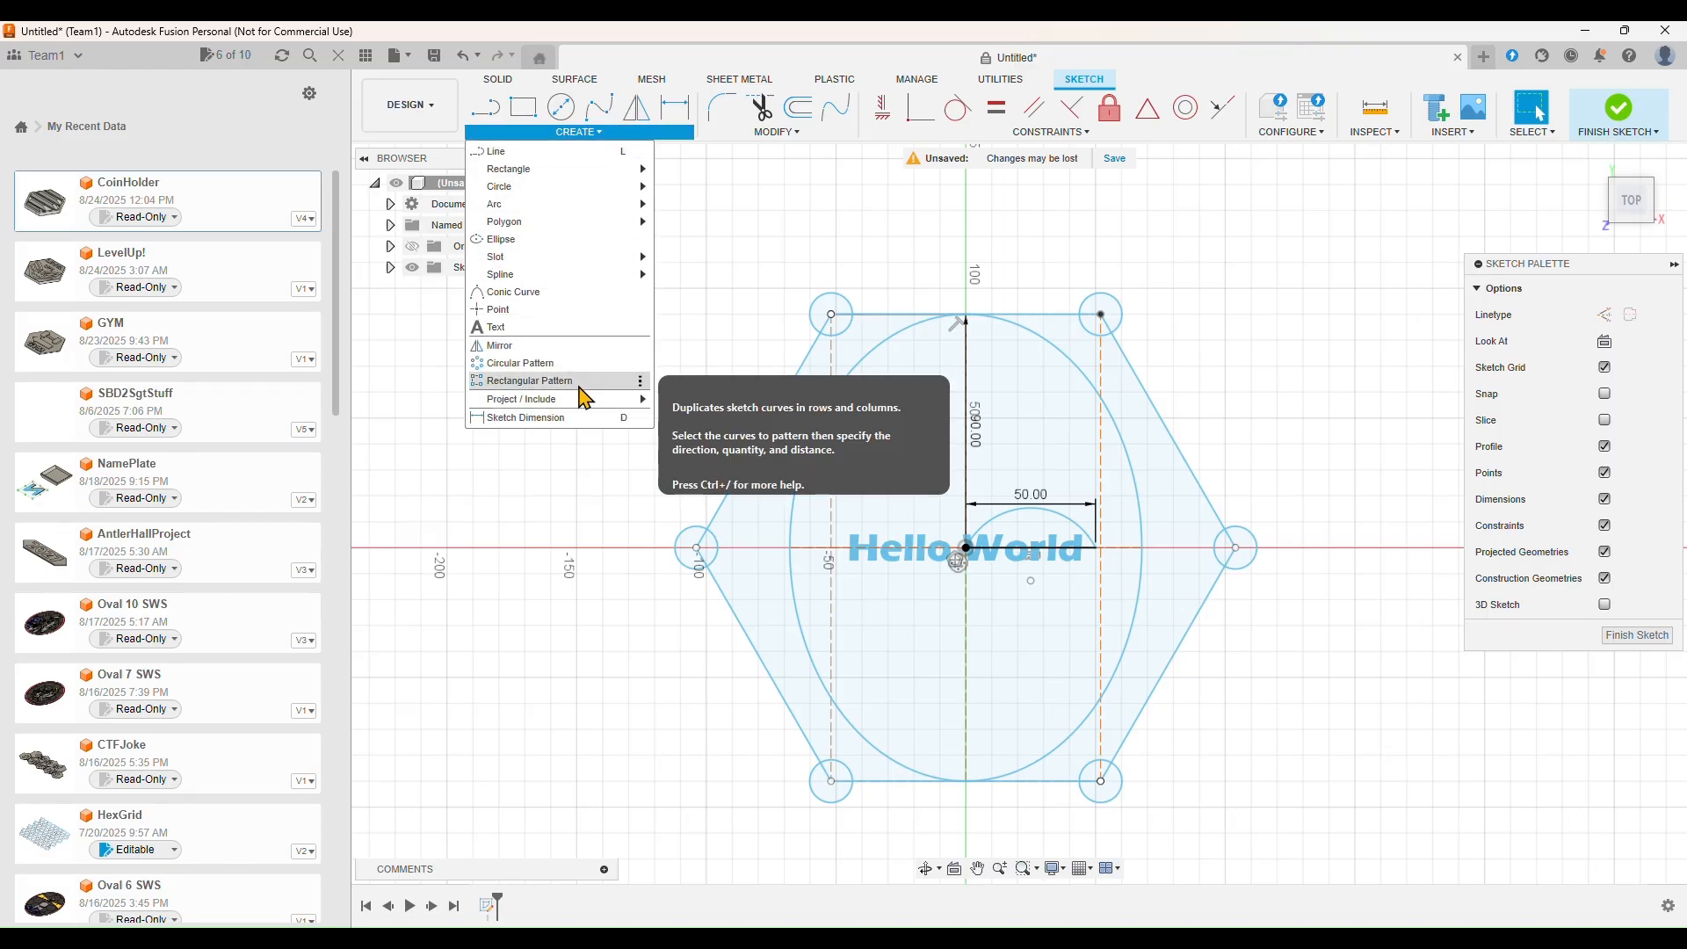
mouse_move(581, 403)
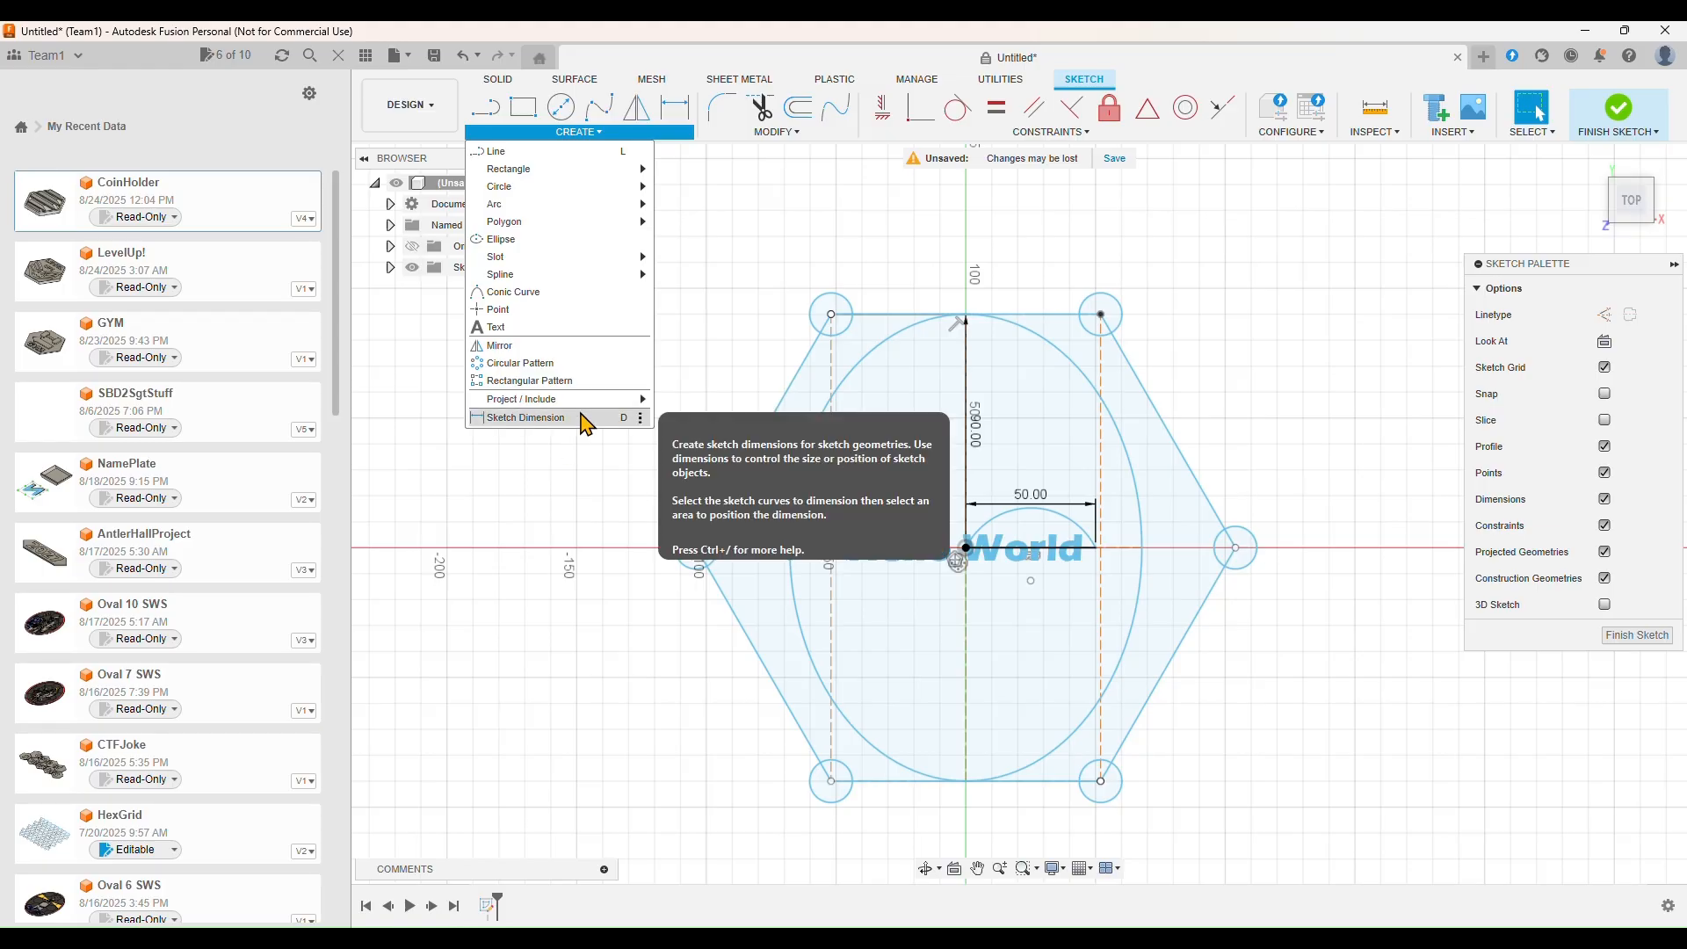
click(759, 133)
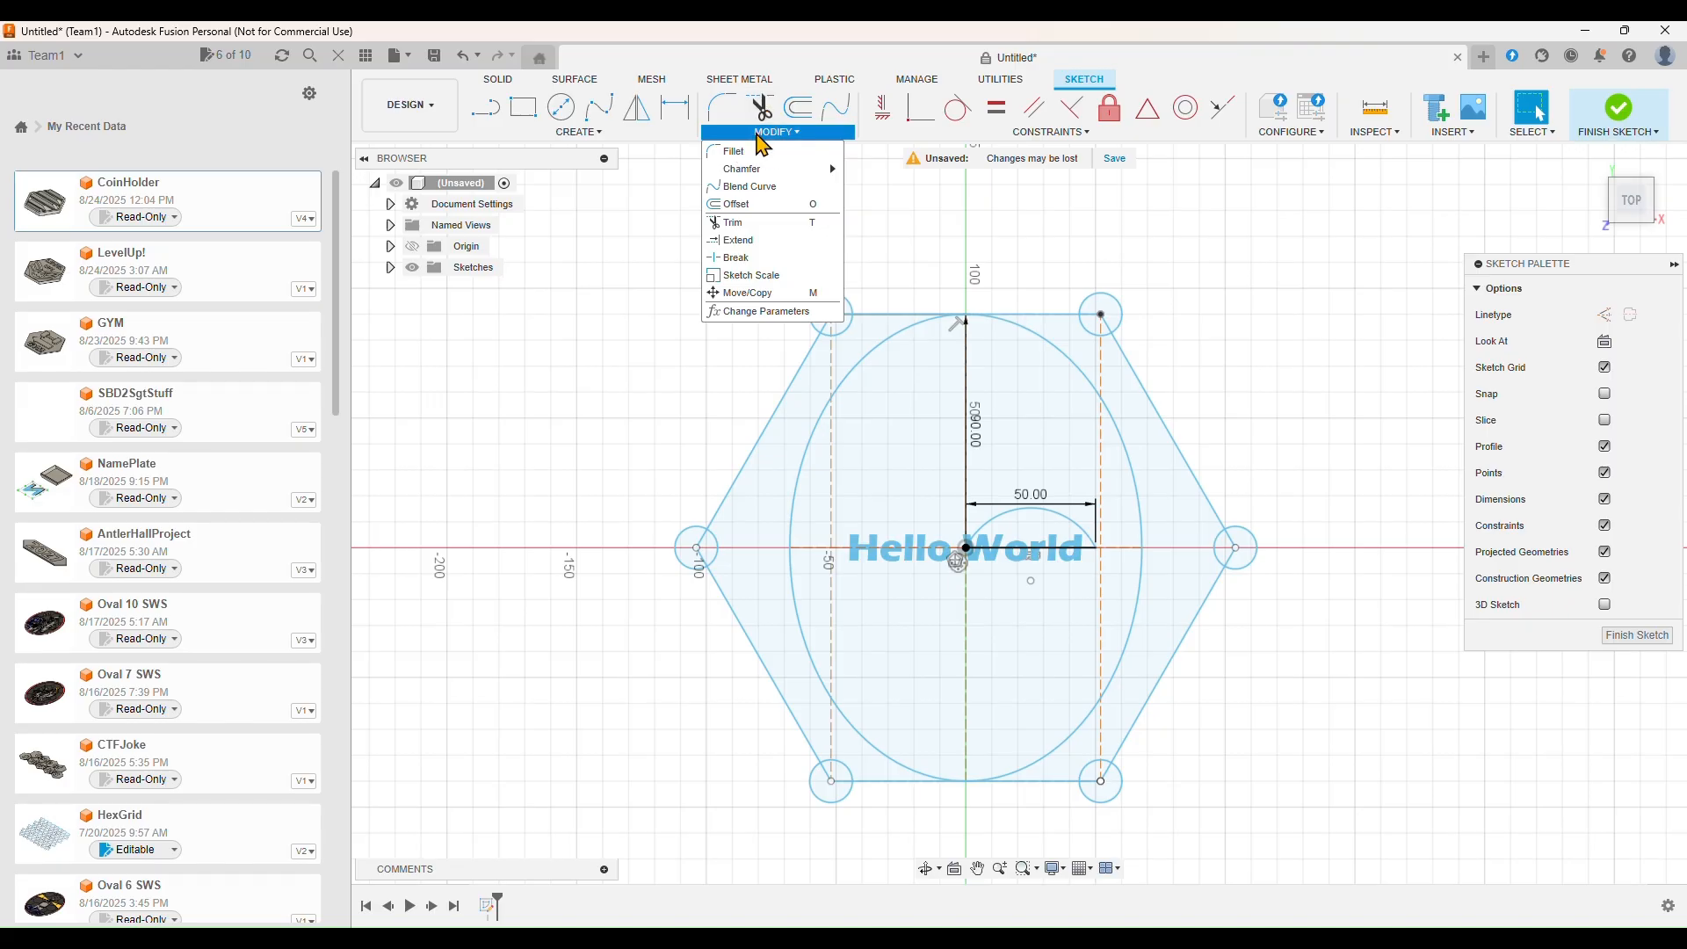
Fillet the hexagon's upper-right corner between the top edge and the upper-right edge with a 20 mm radius
click(1210, 285)
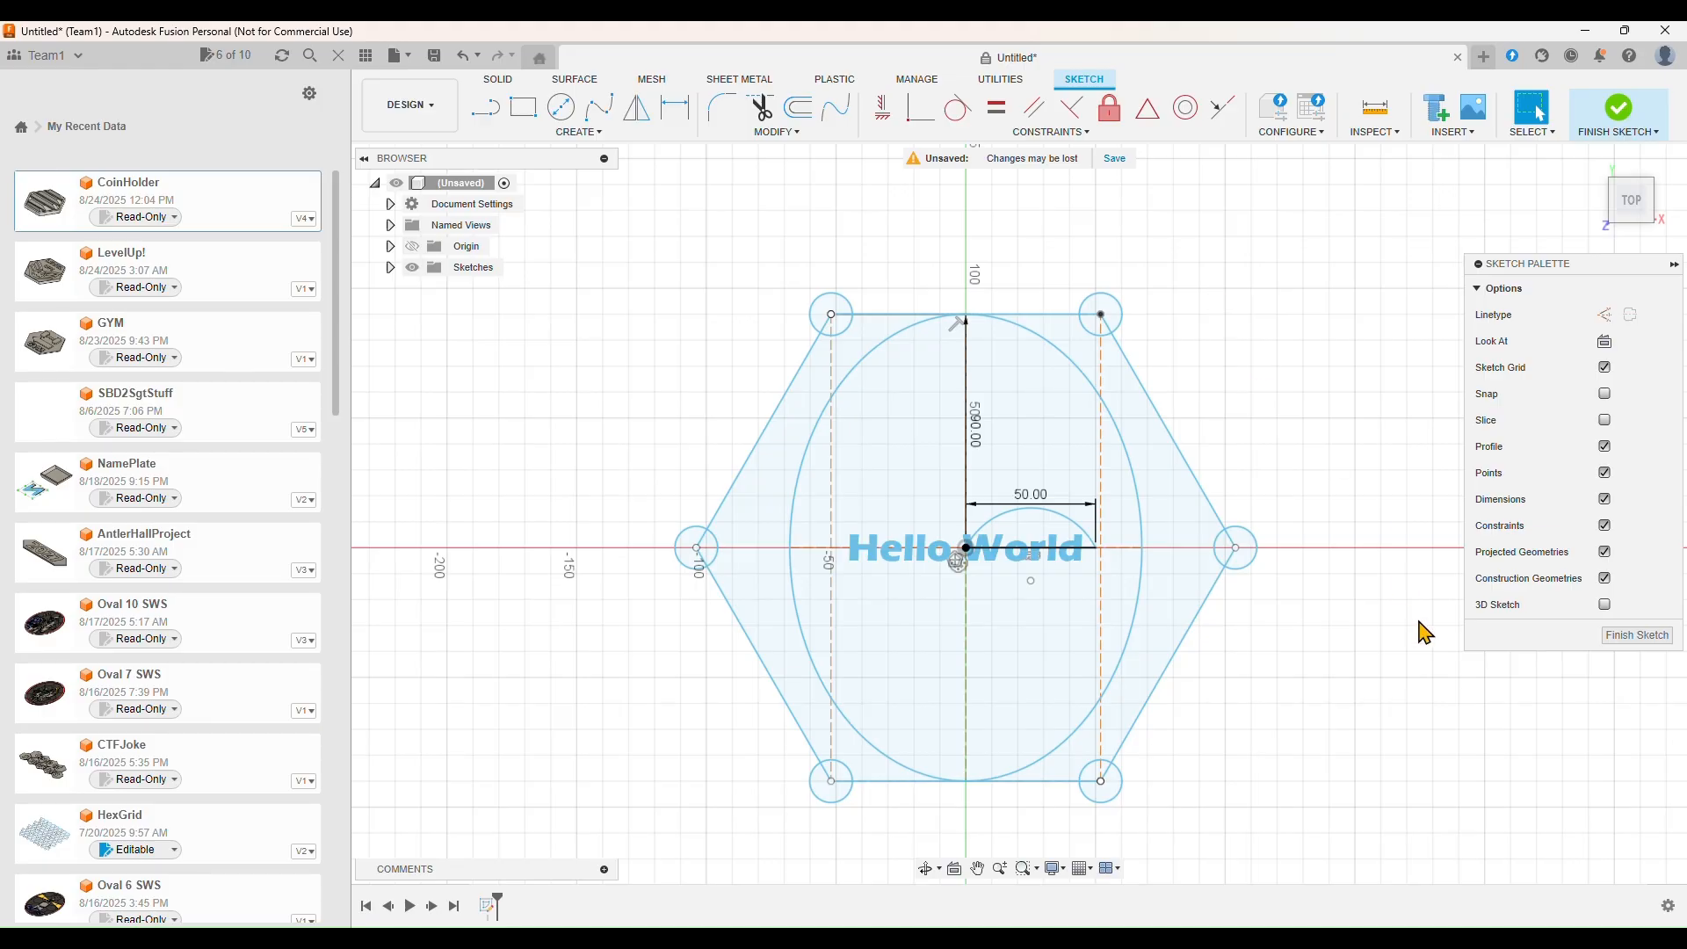
scroll(1111, 317, up, 3)
scroll(1115, 332, up, 3)
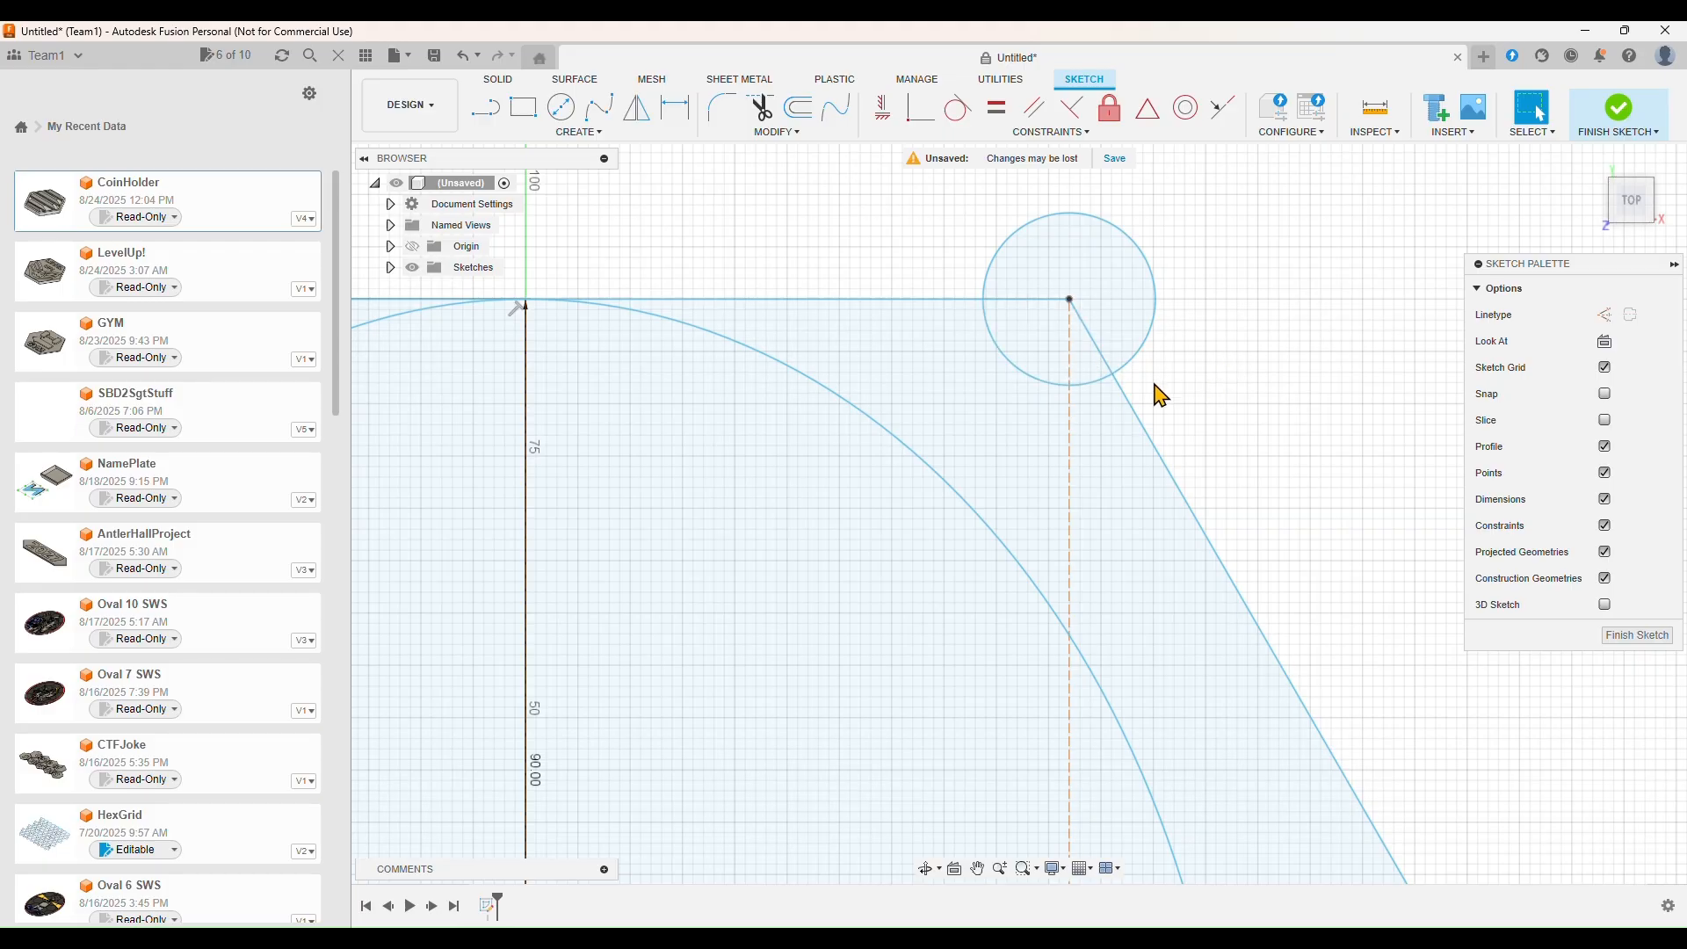
click(775, 132)
mouse_move(769, 172)
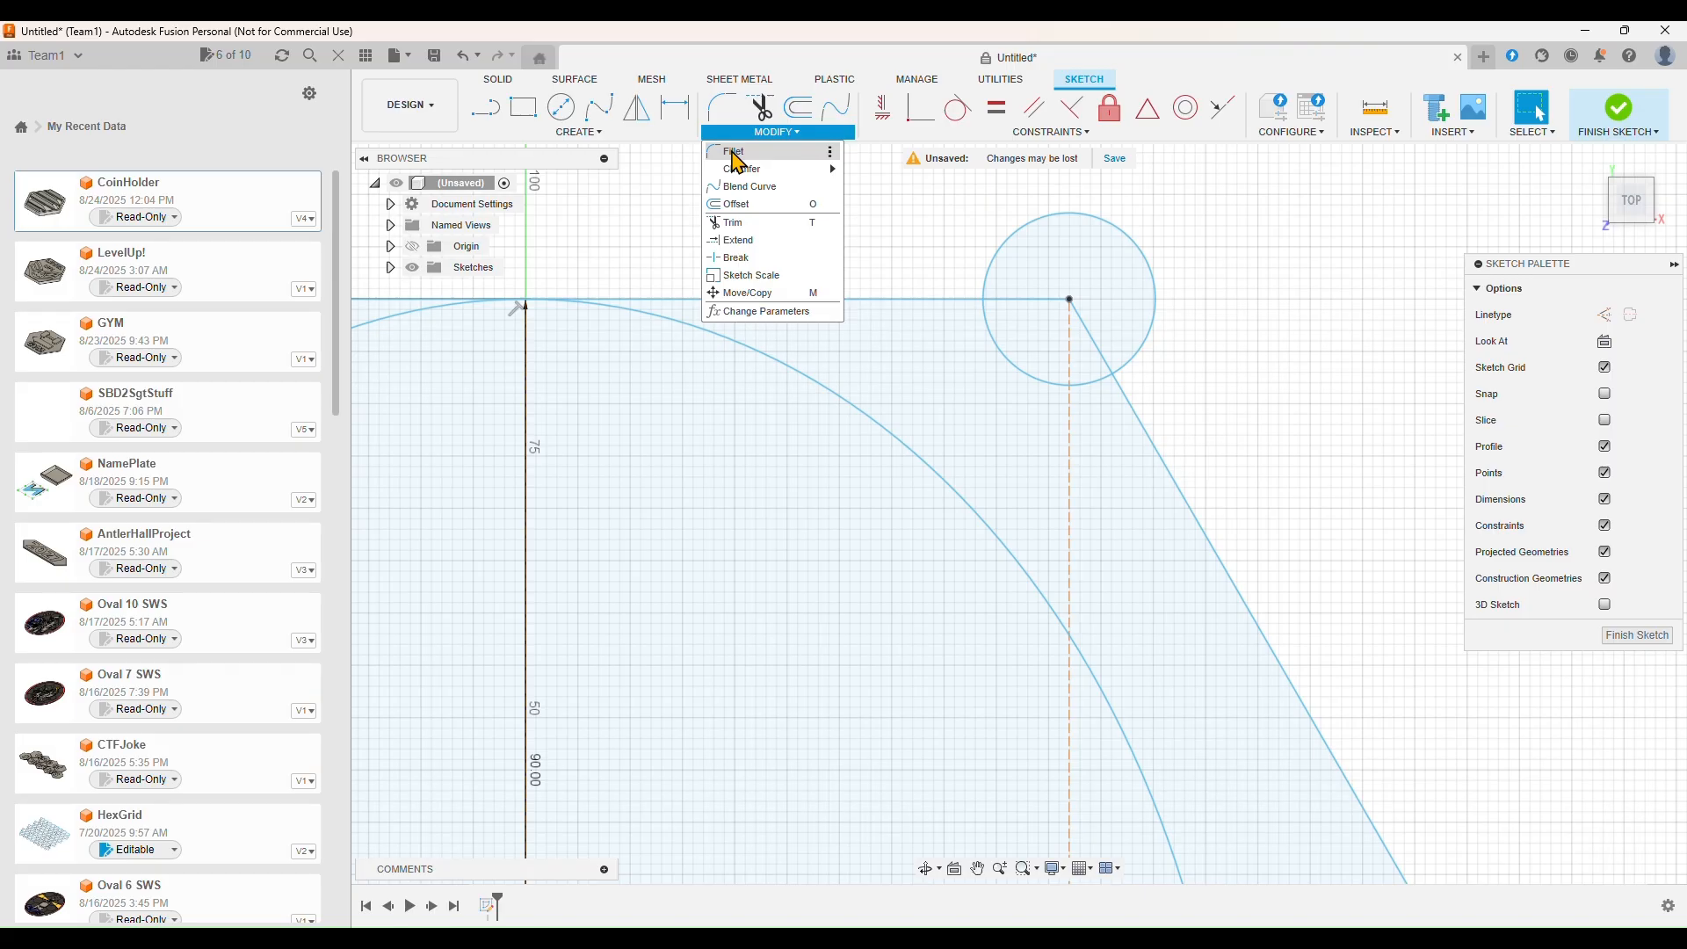
click(736, 153)
click(1045, 300)
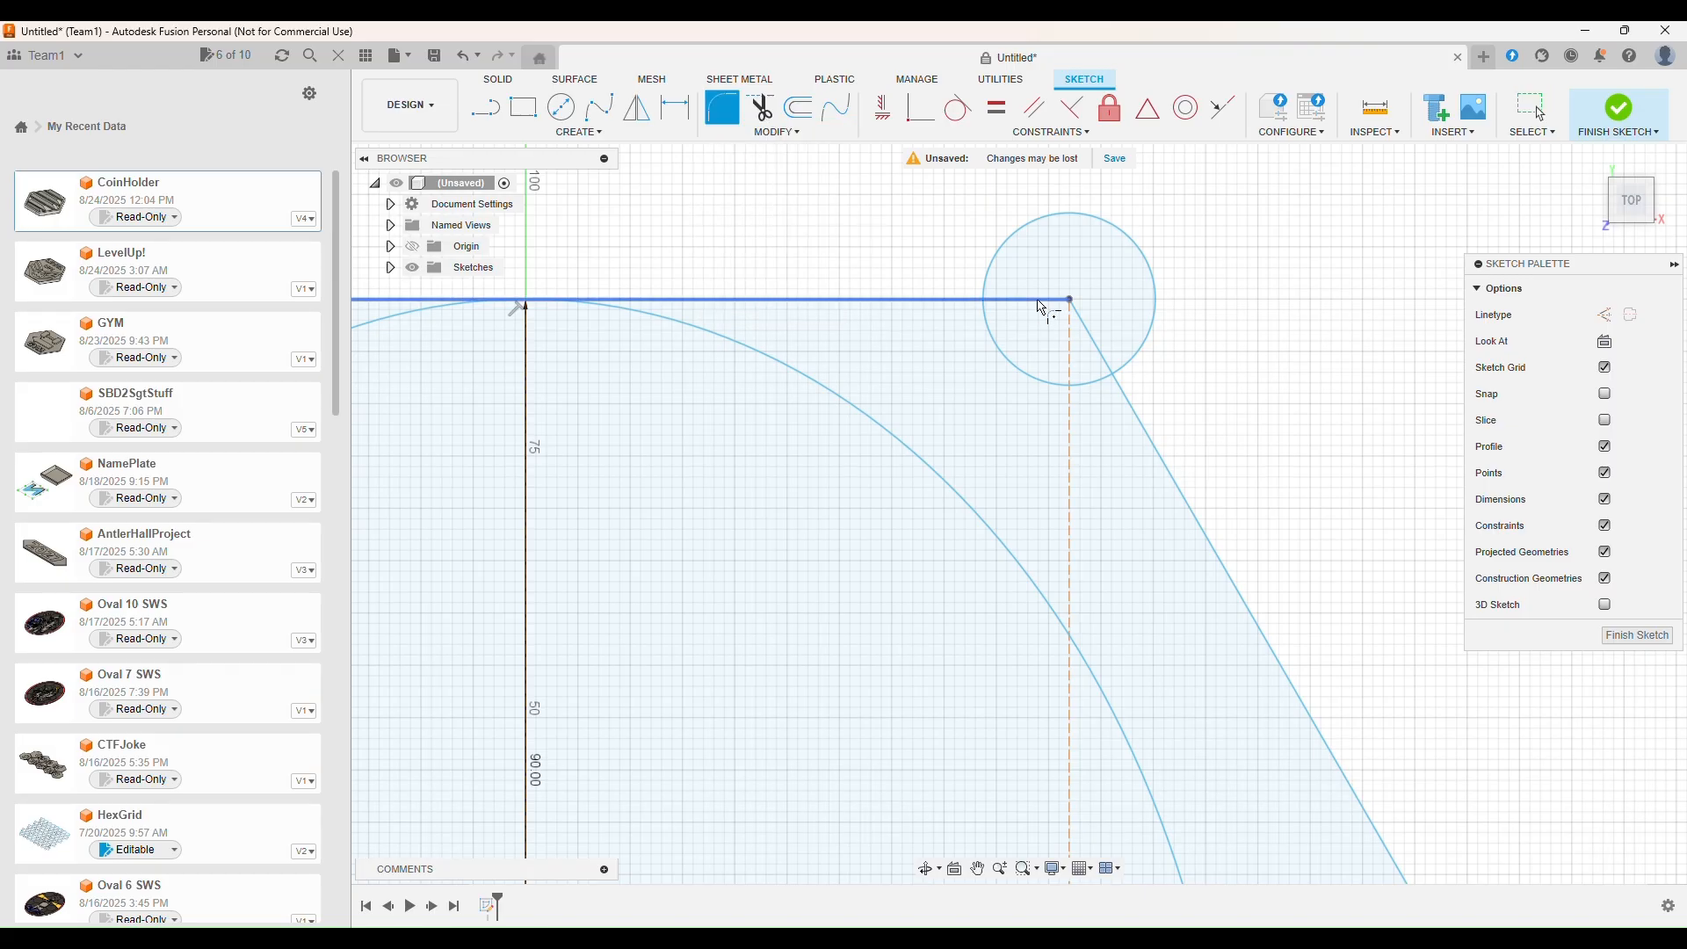
click(1093, 343)
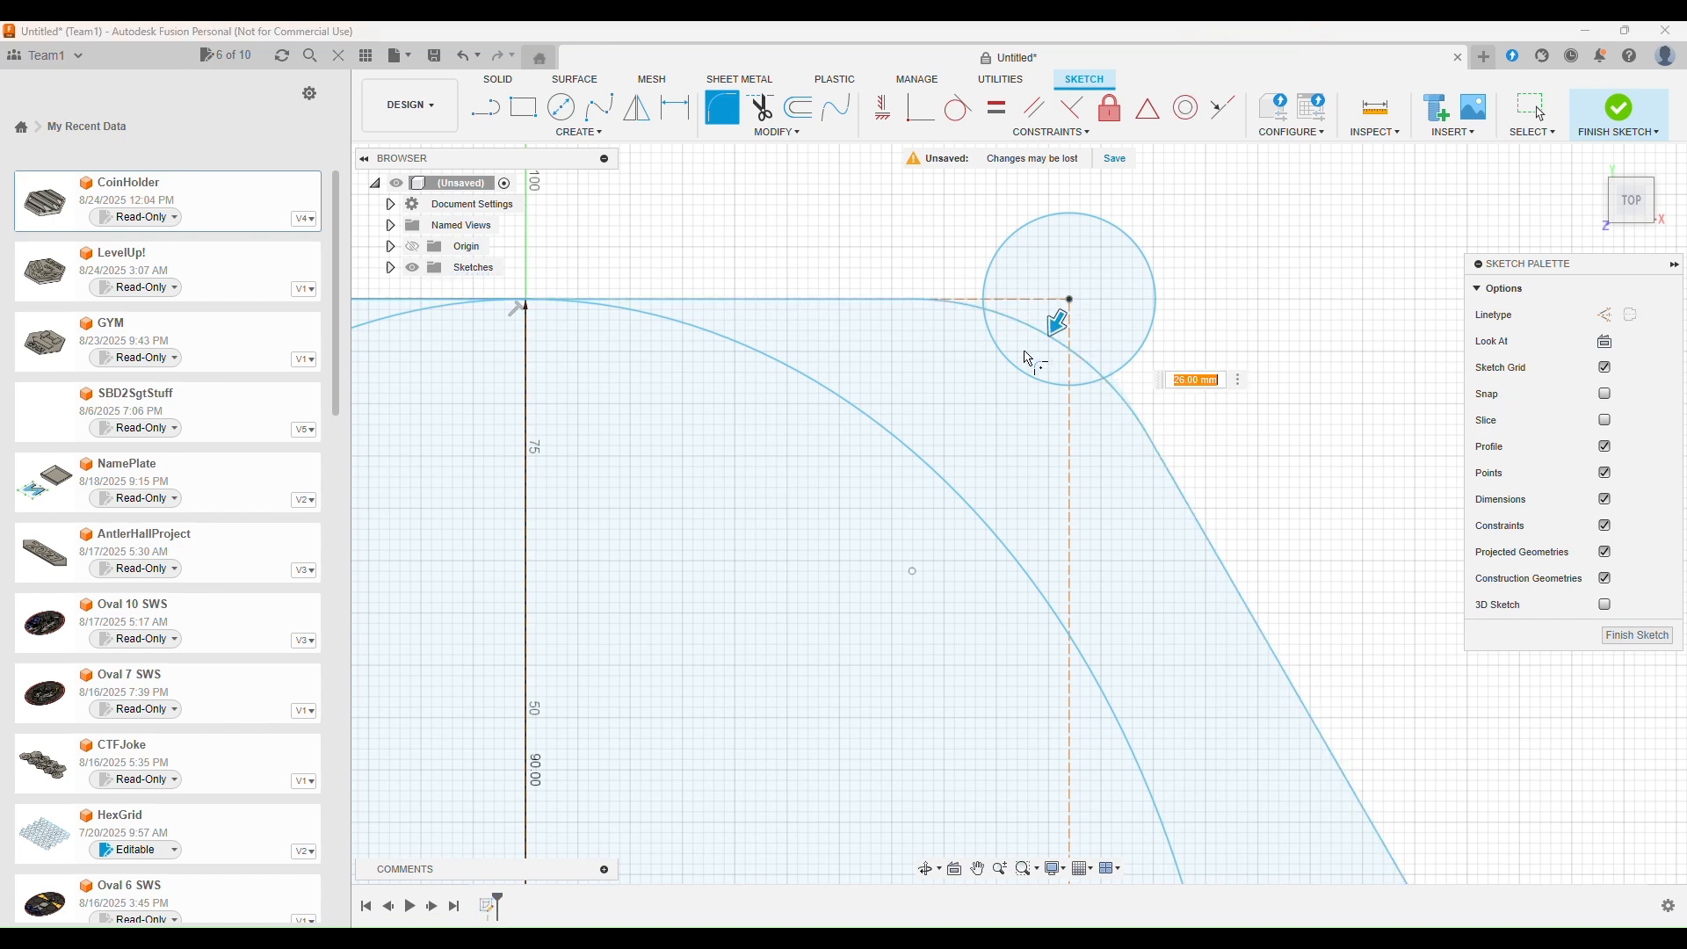
mouse_move(1079, 319)
mouse_down()
mouse_move(1065, 343)
mouse_move(1073, 331)
mouse_up()
drag(1061, 318, 1057, 335)
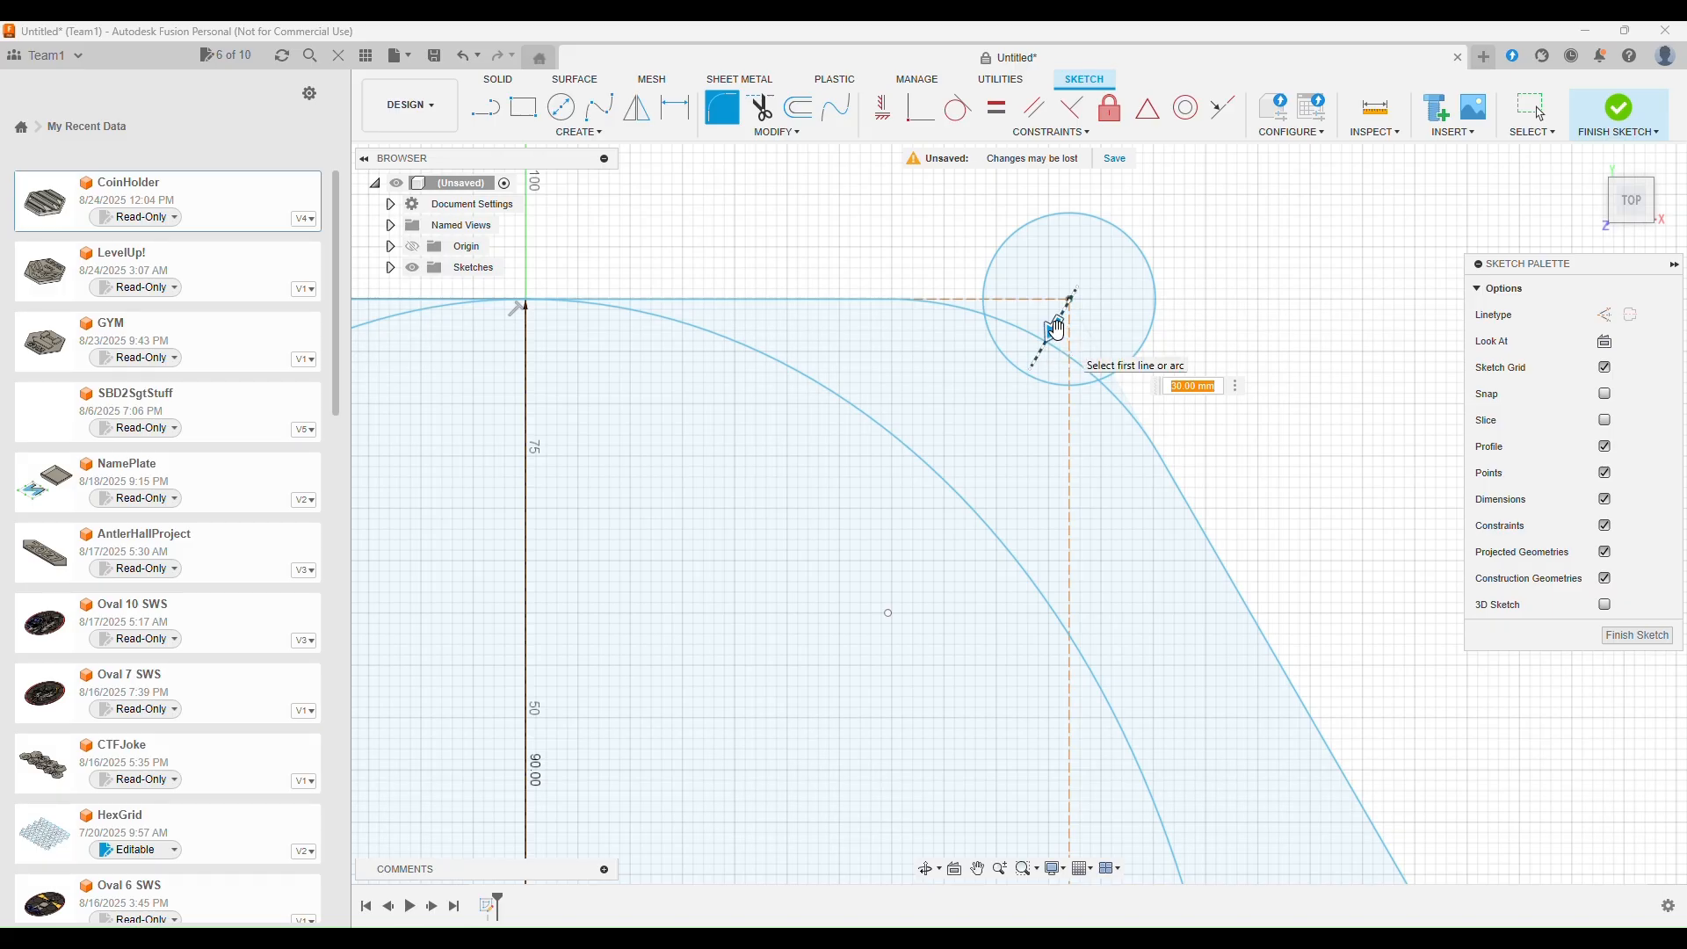
drag(1057, 330, 1065, 313)
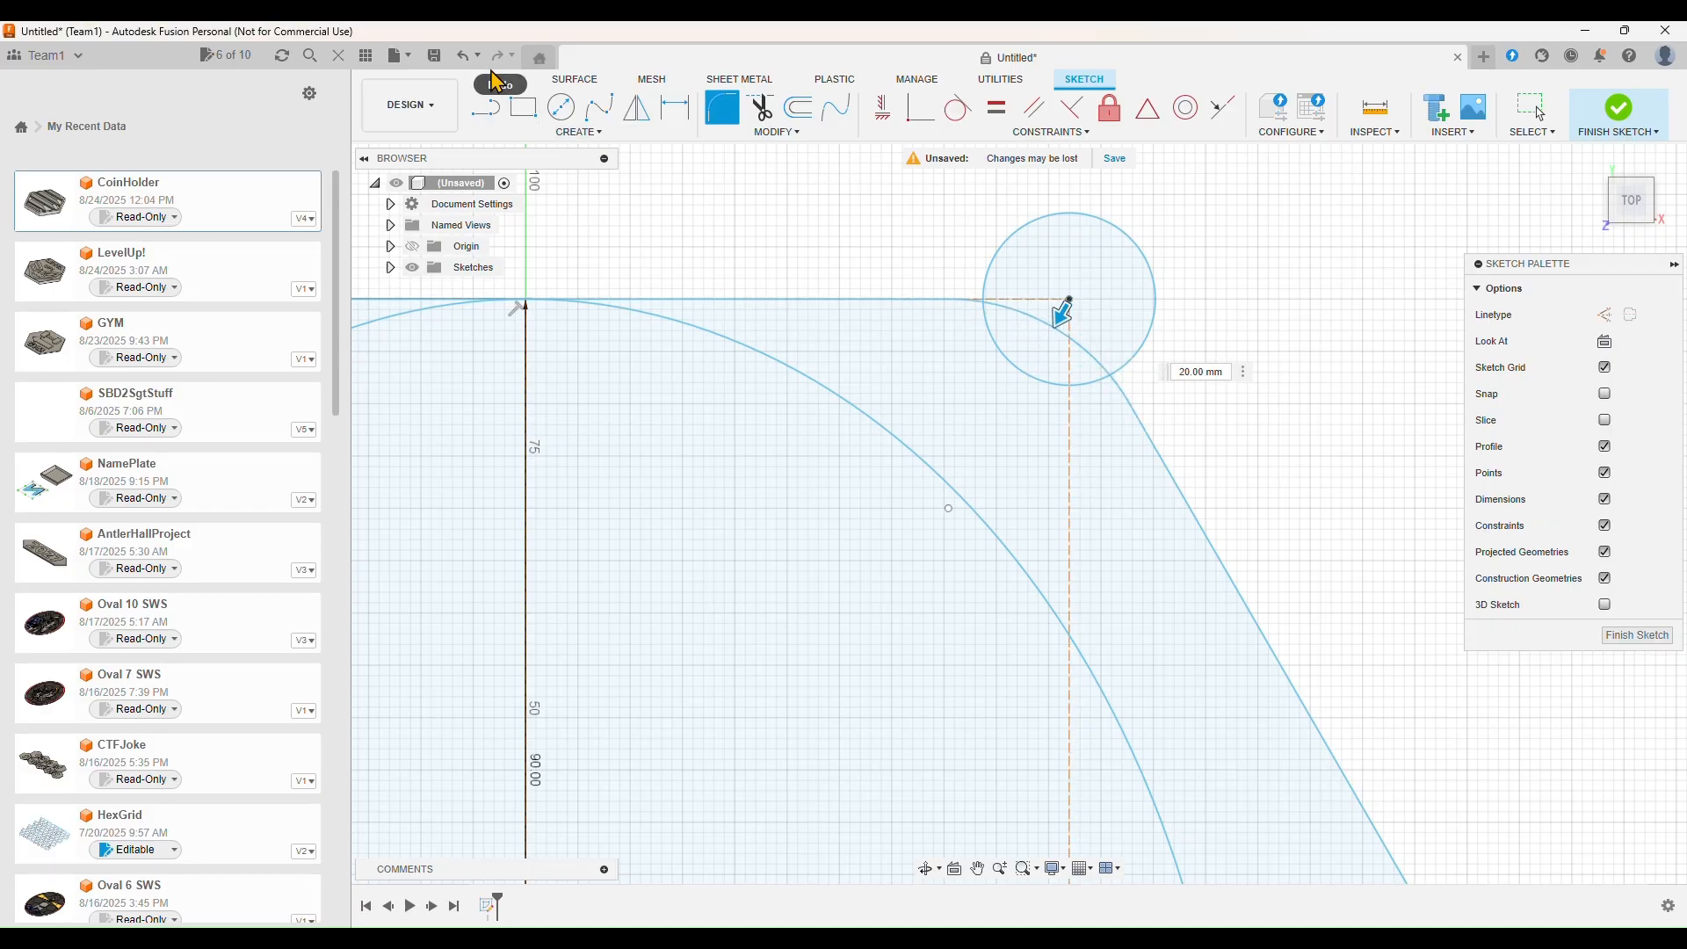
click(498, 79)
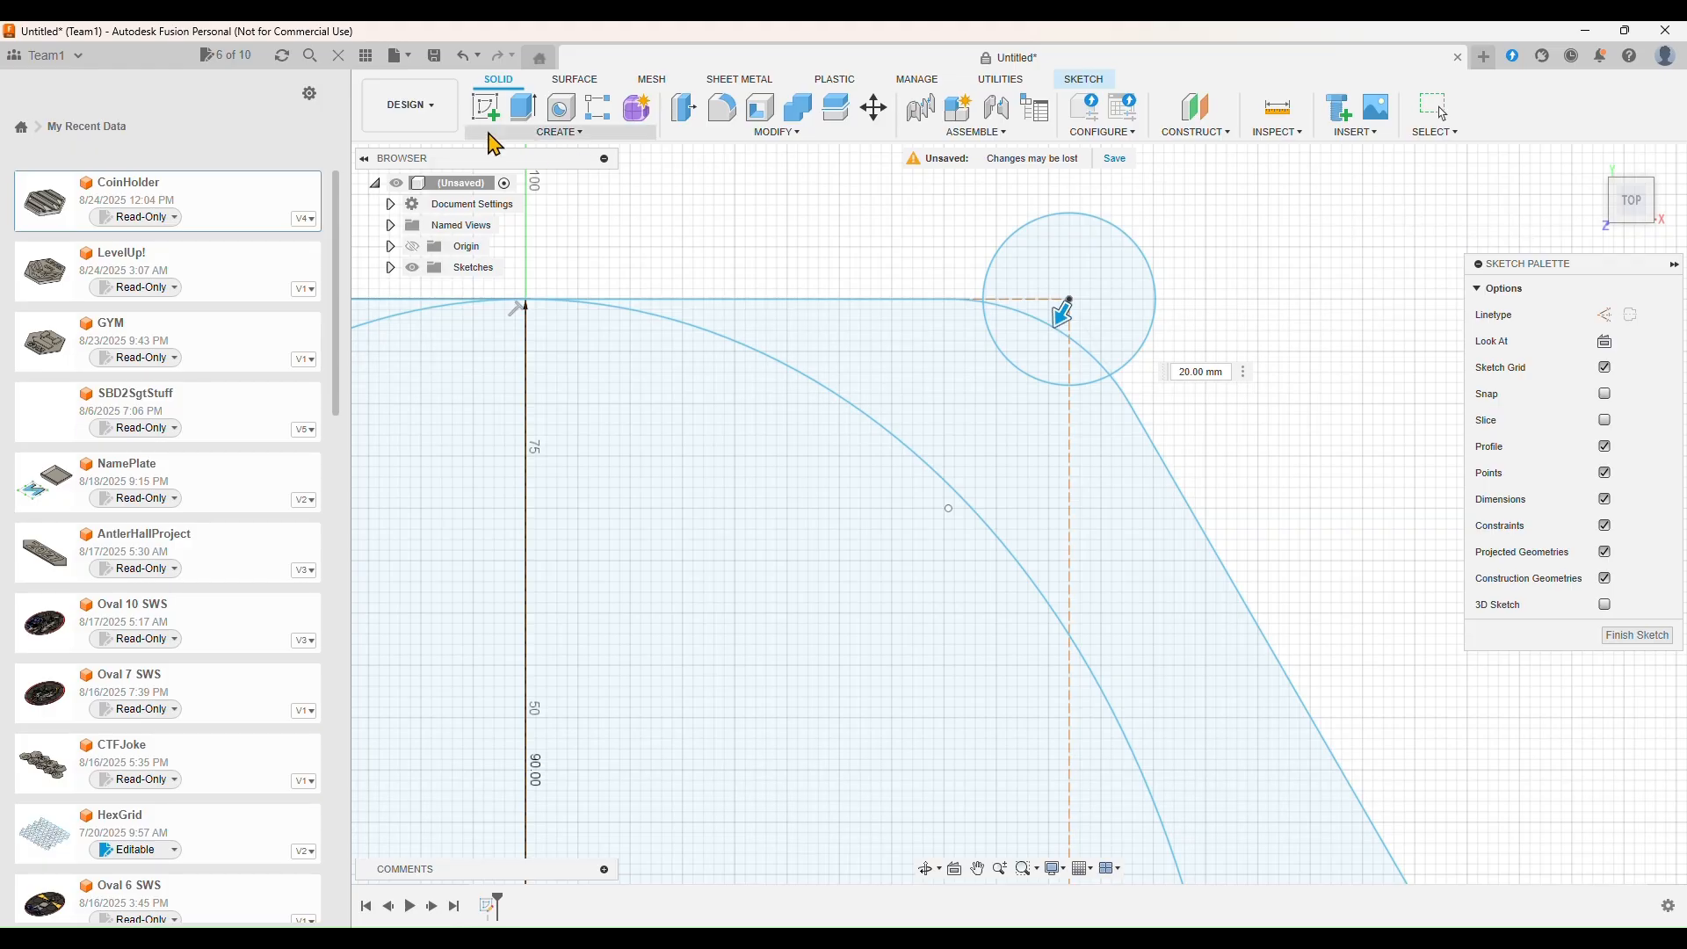
click(560, 132)
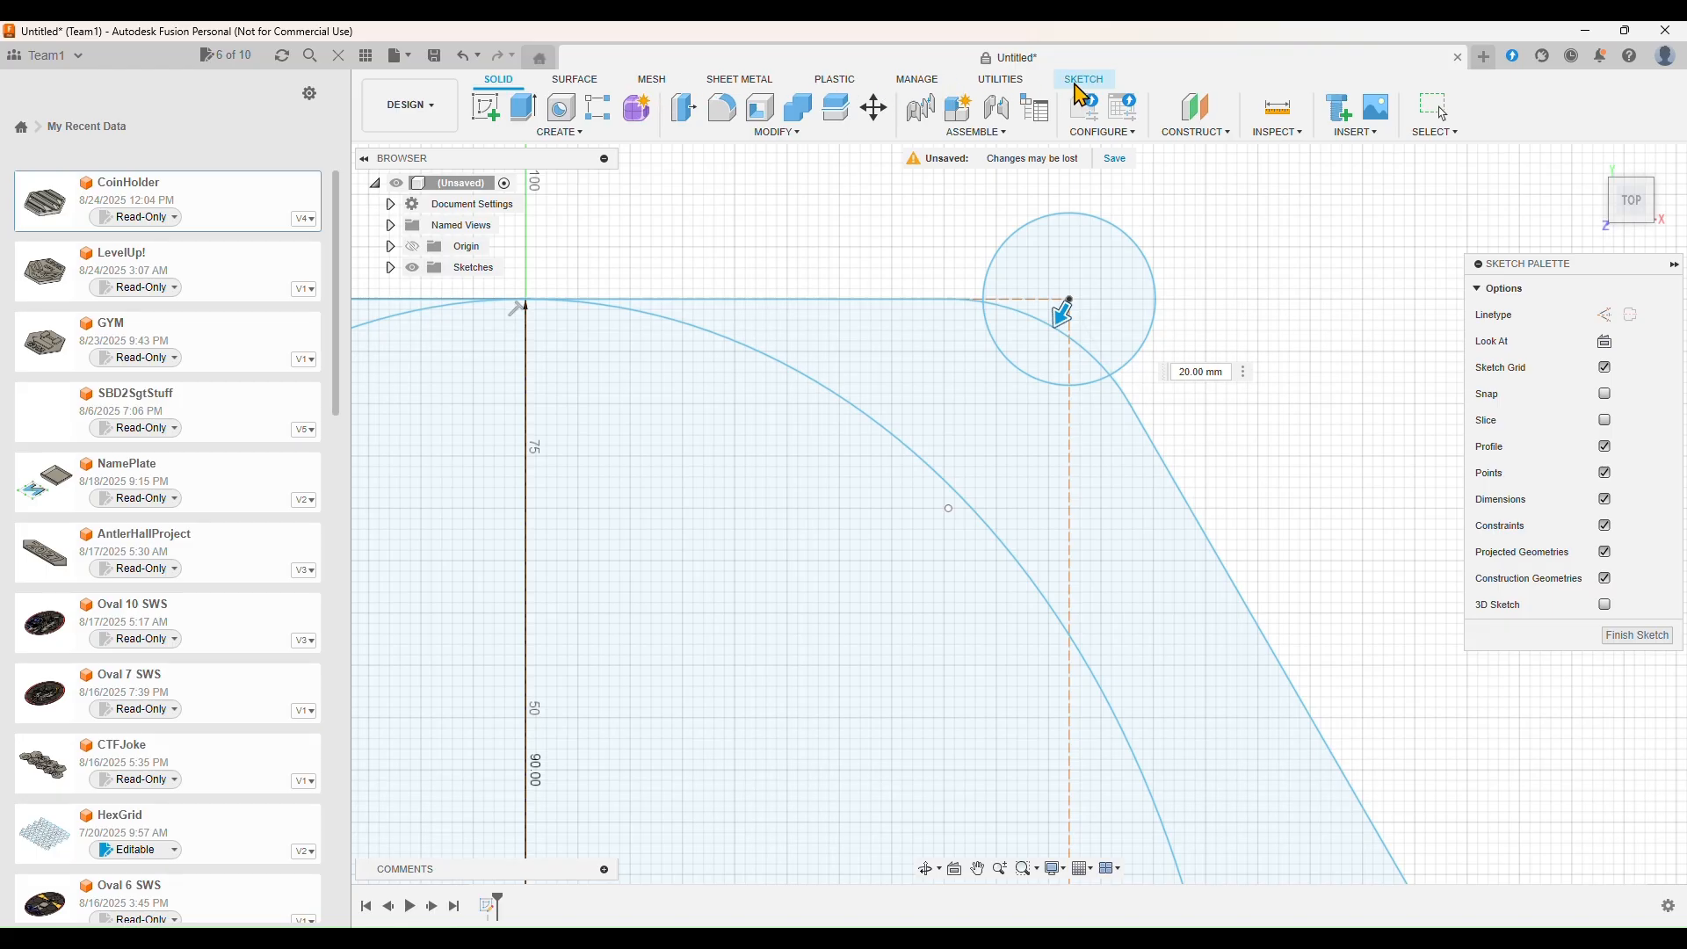
click(1082, 86)
click(499, 83)
click(559, 132)
click(523, 106)
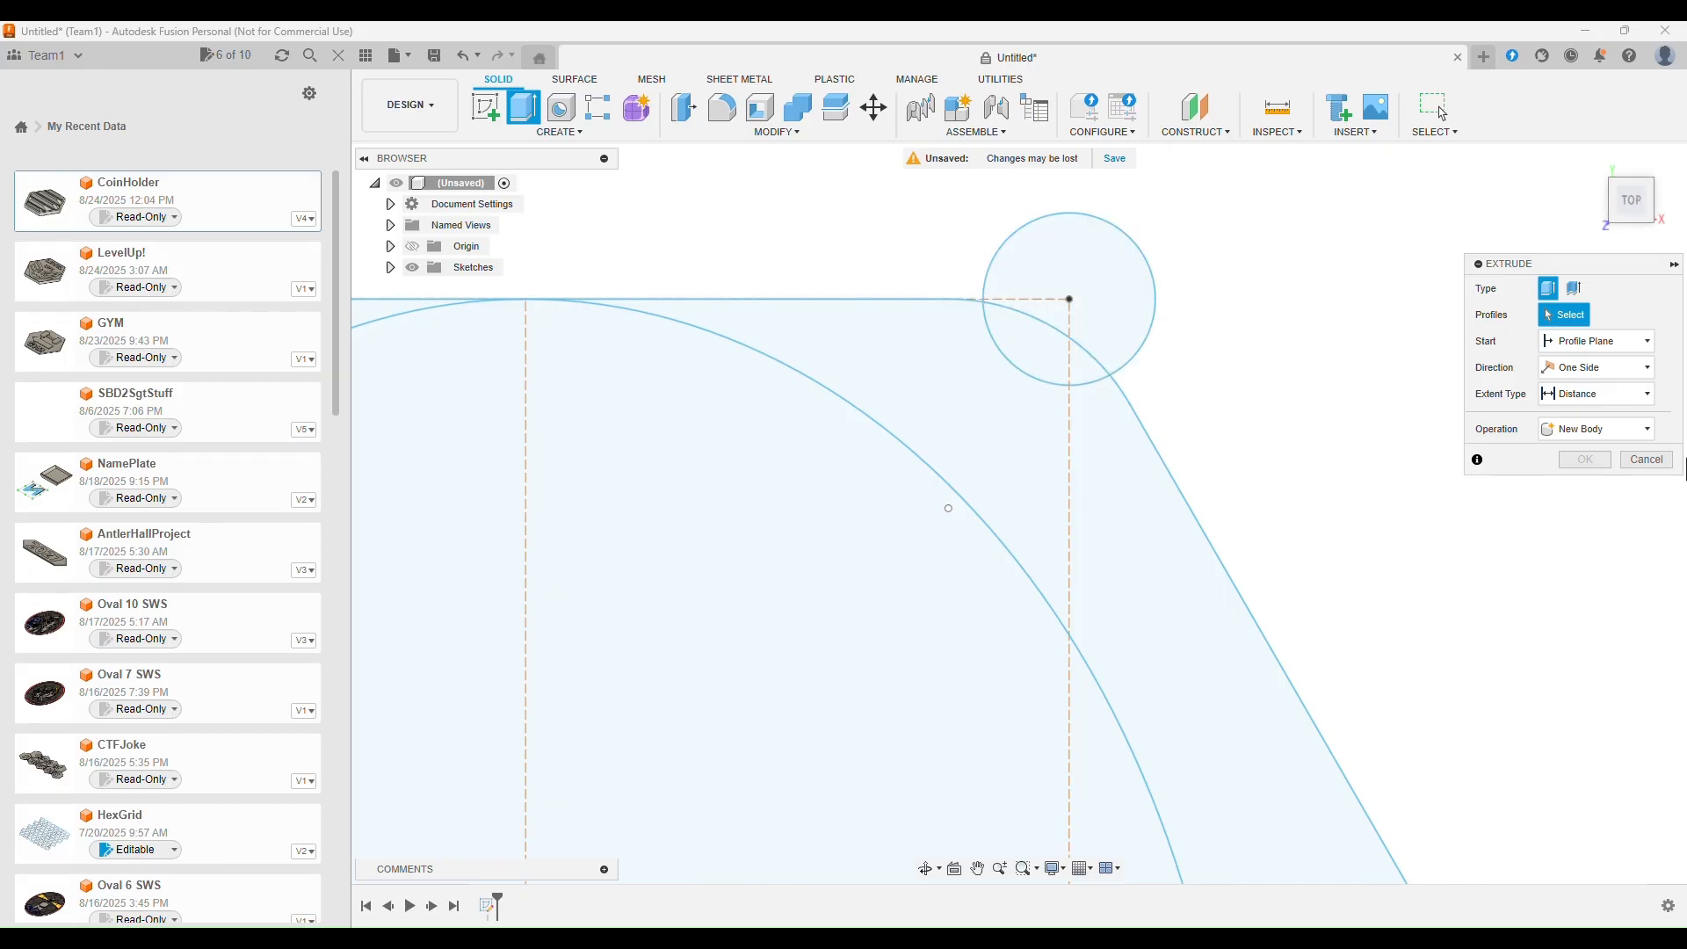
click(1646, 459)
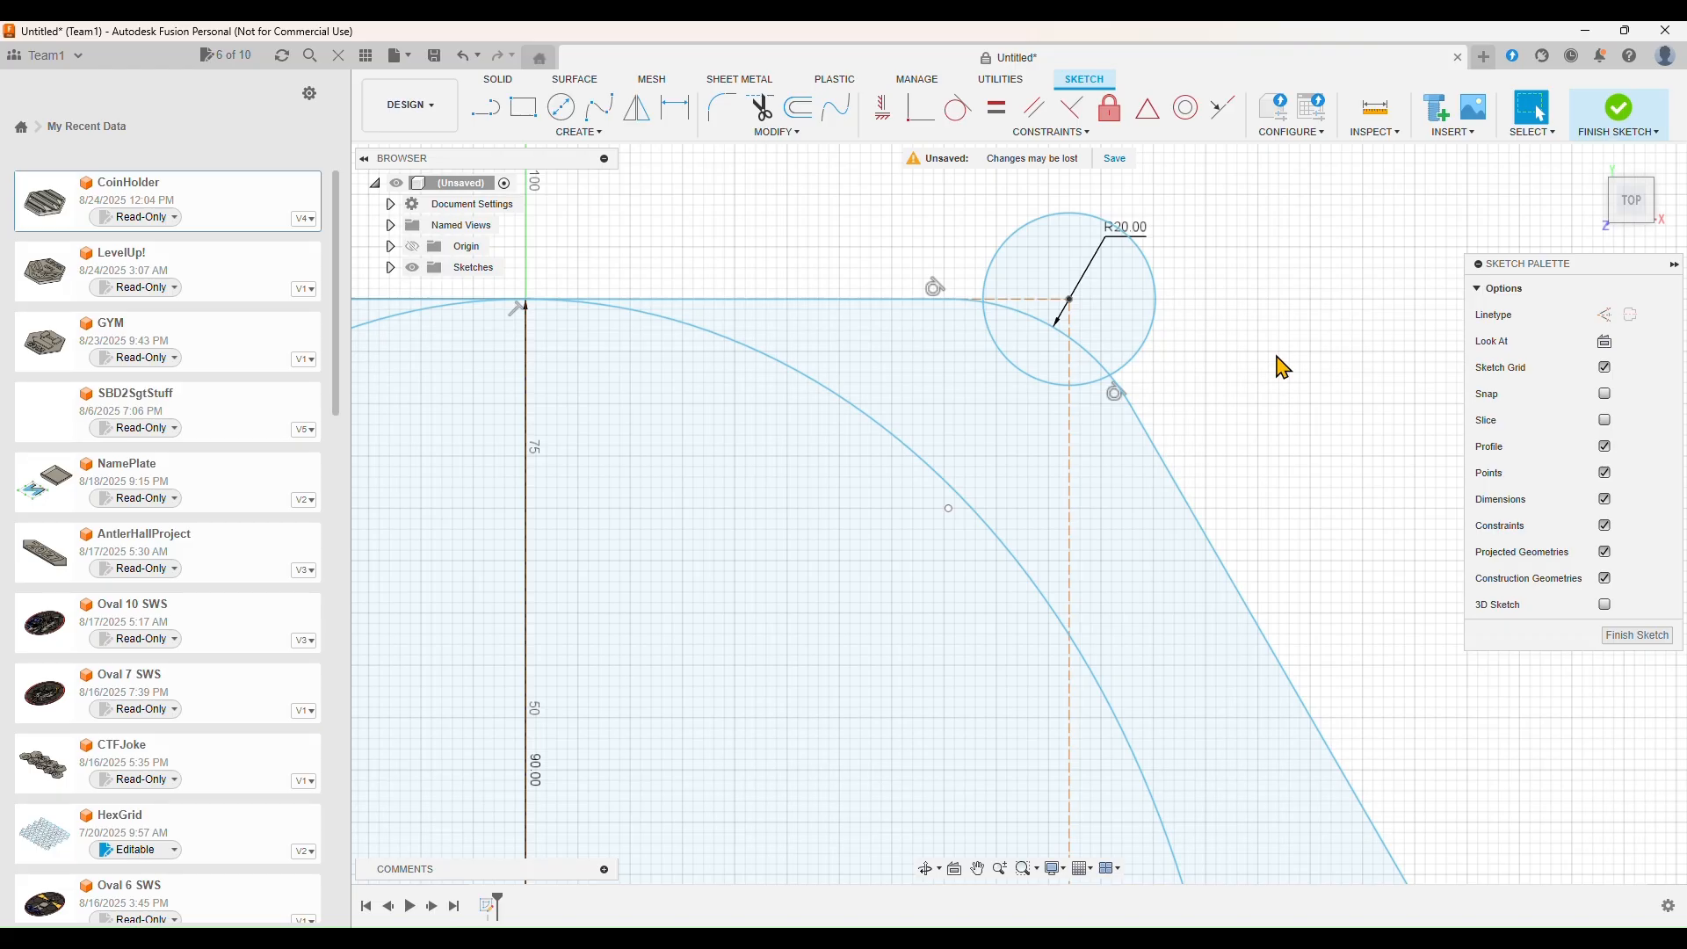
Set up a 2 mm outward offset of the entire hexagon outline, including the filleted corner and the left edges
click(796, 134)
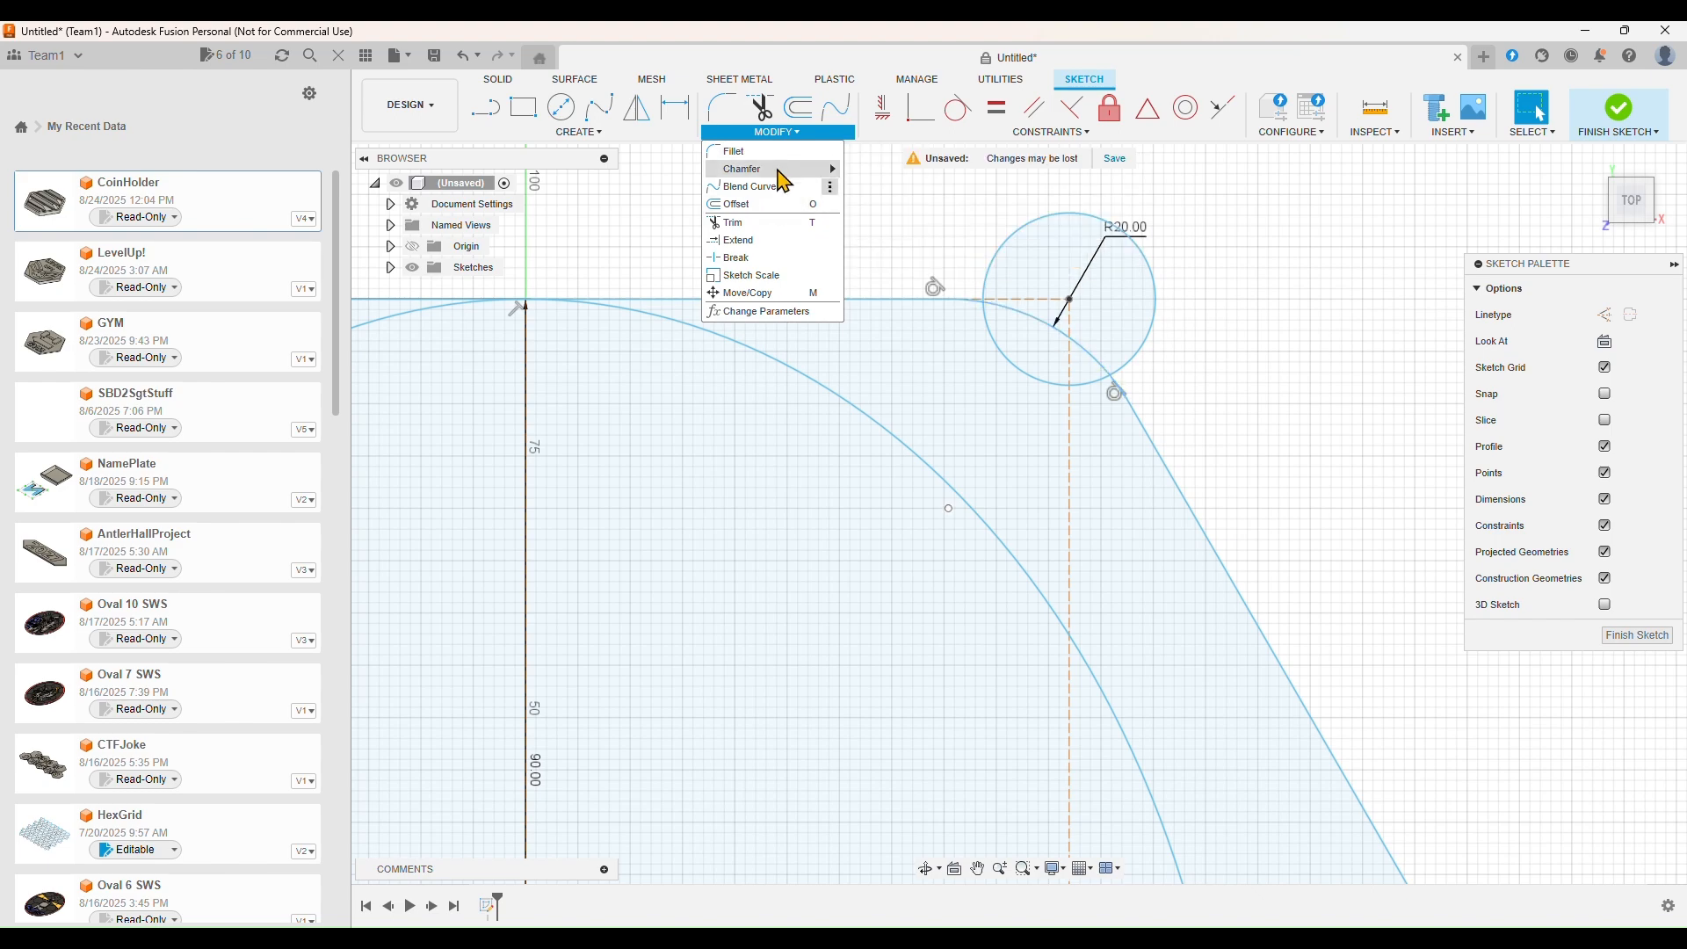
mouse_move(779, 174)
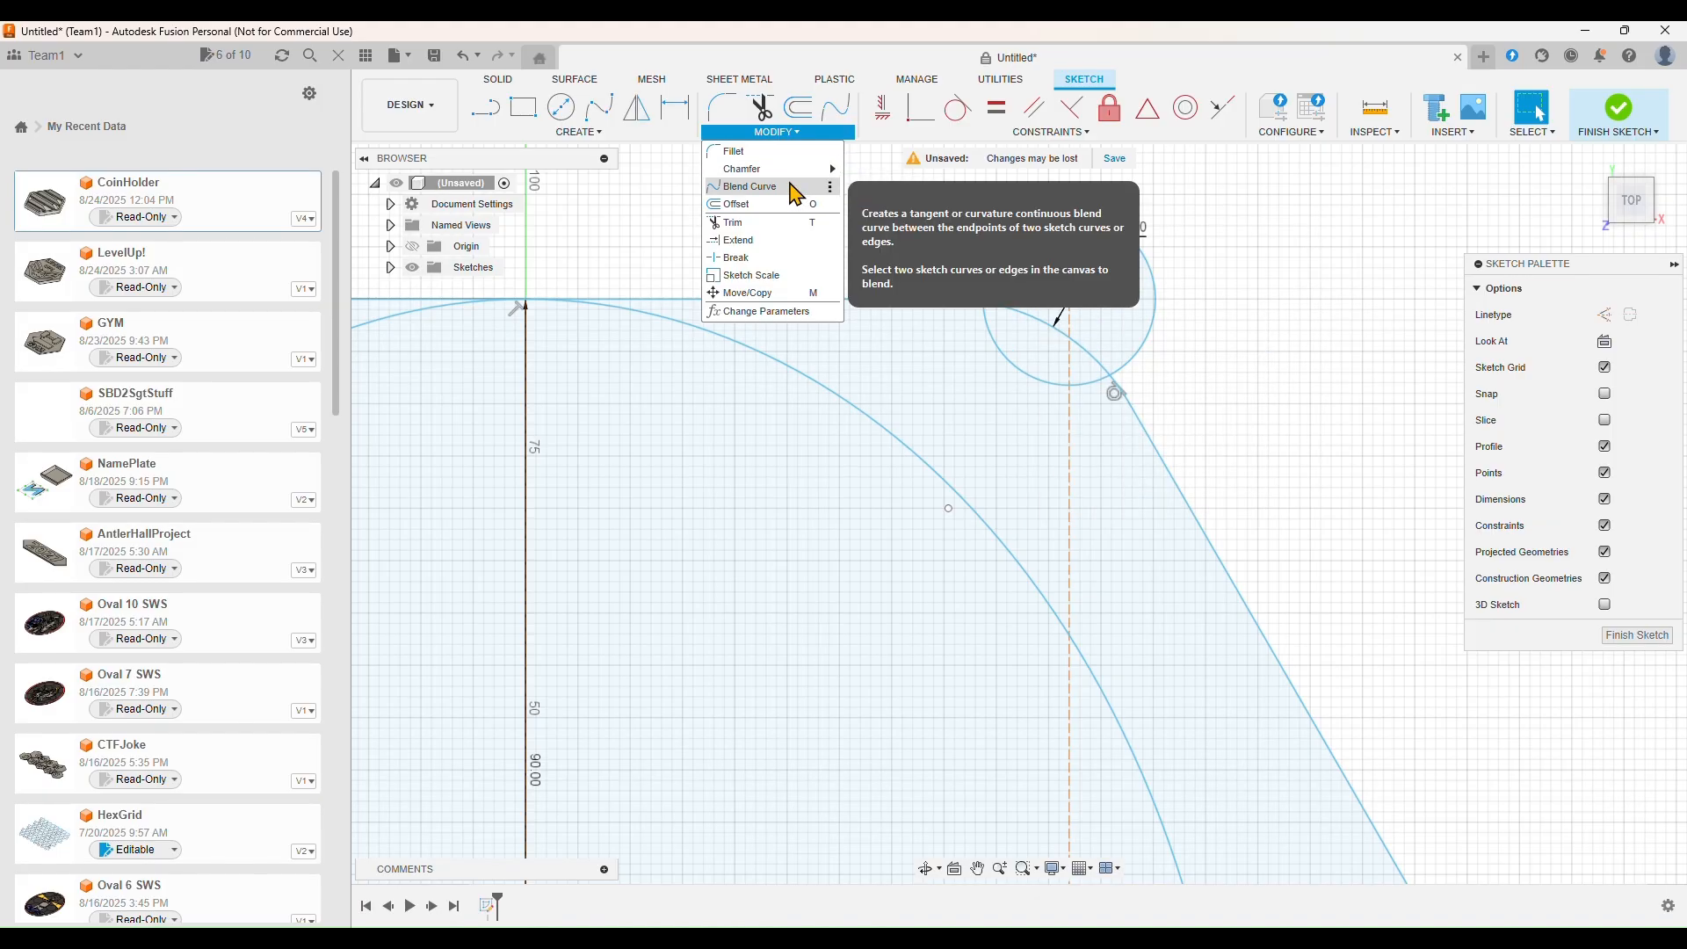
click(745, 205)
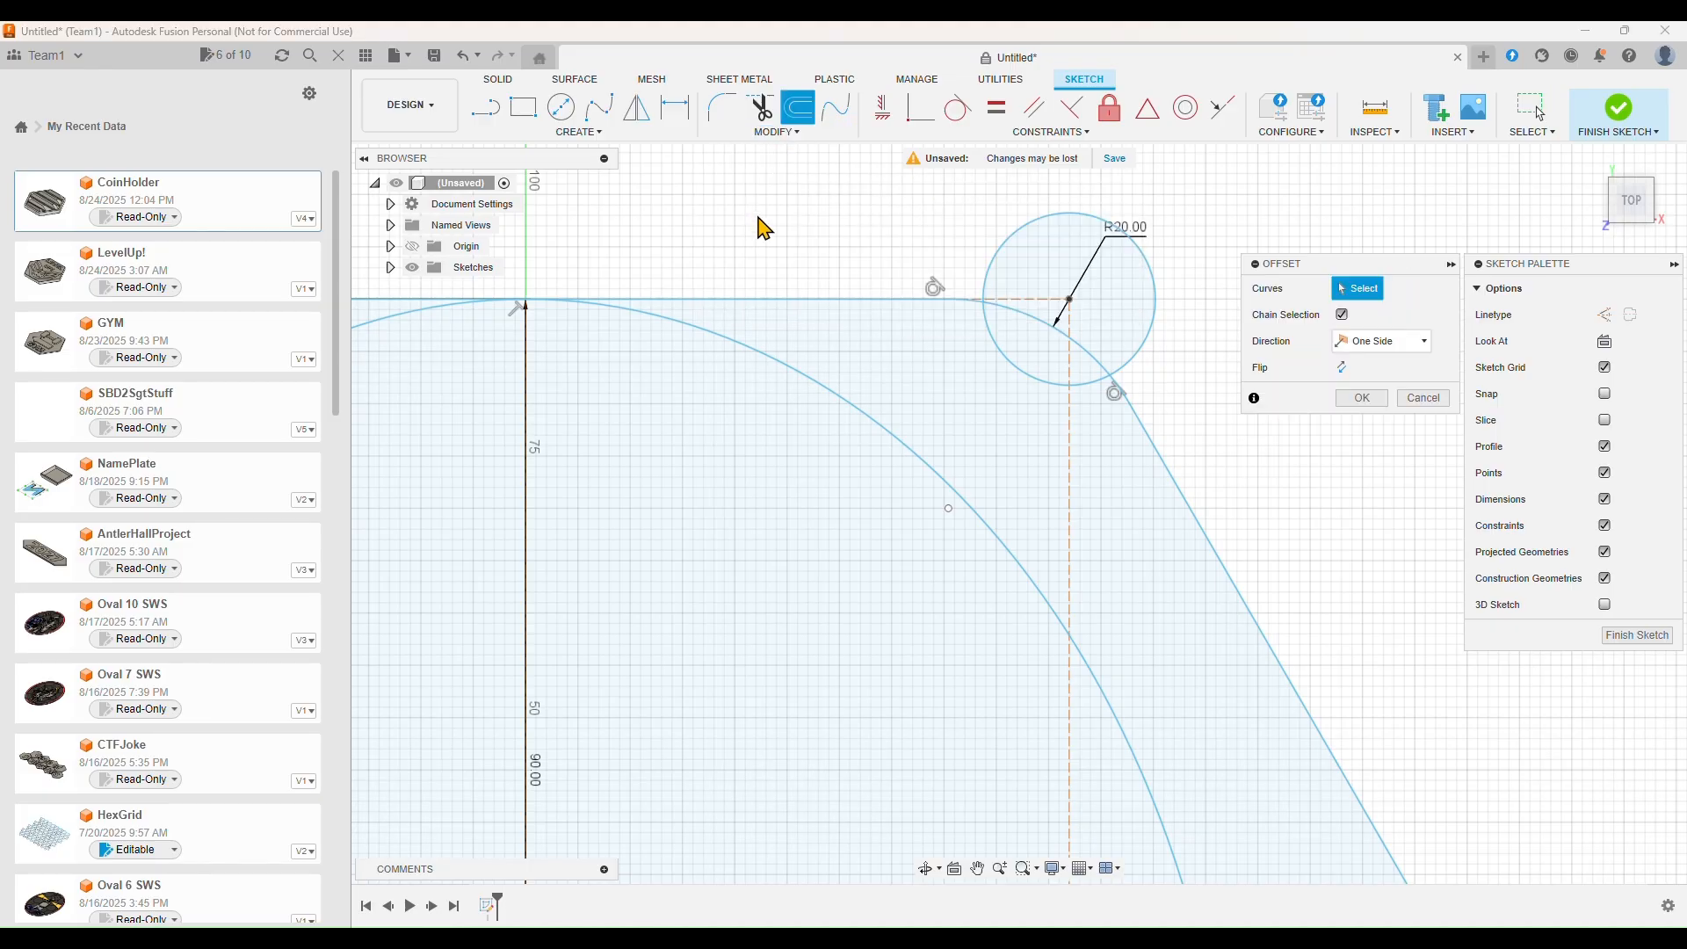
click(919, 301)
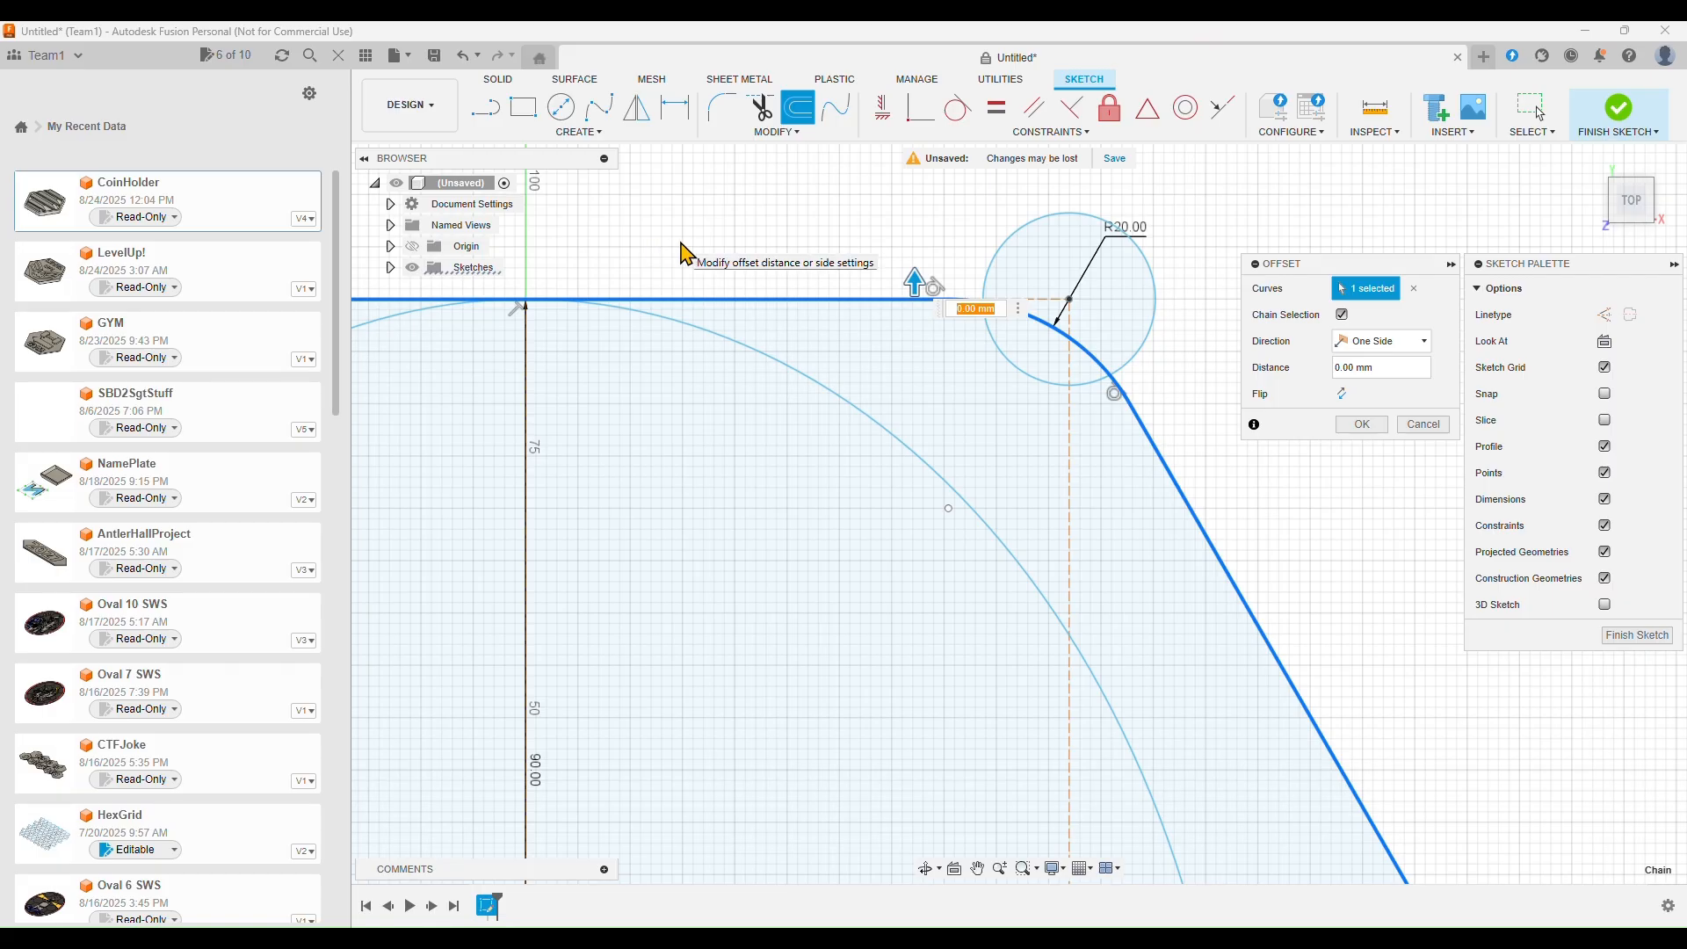
text(2)
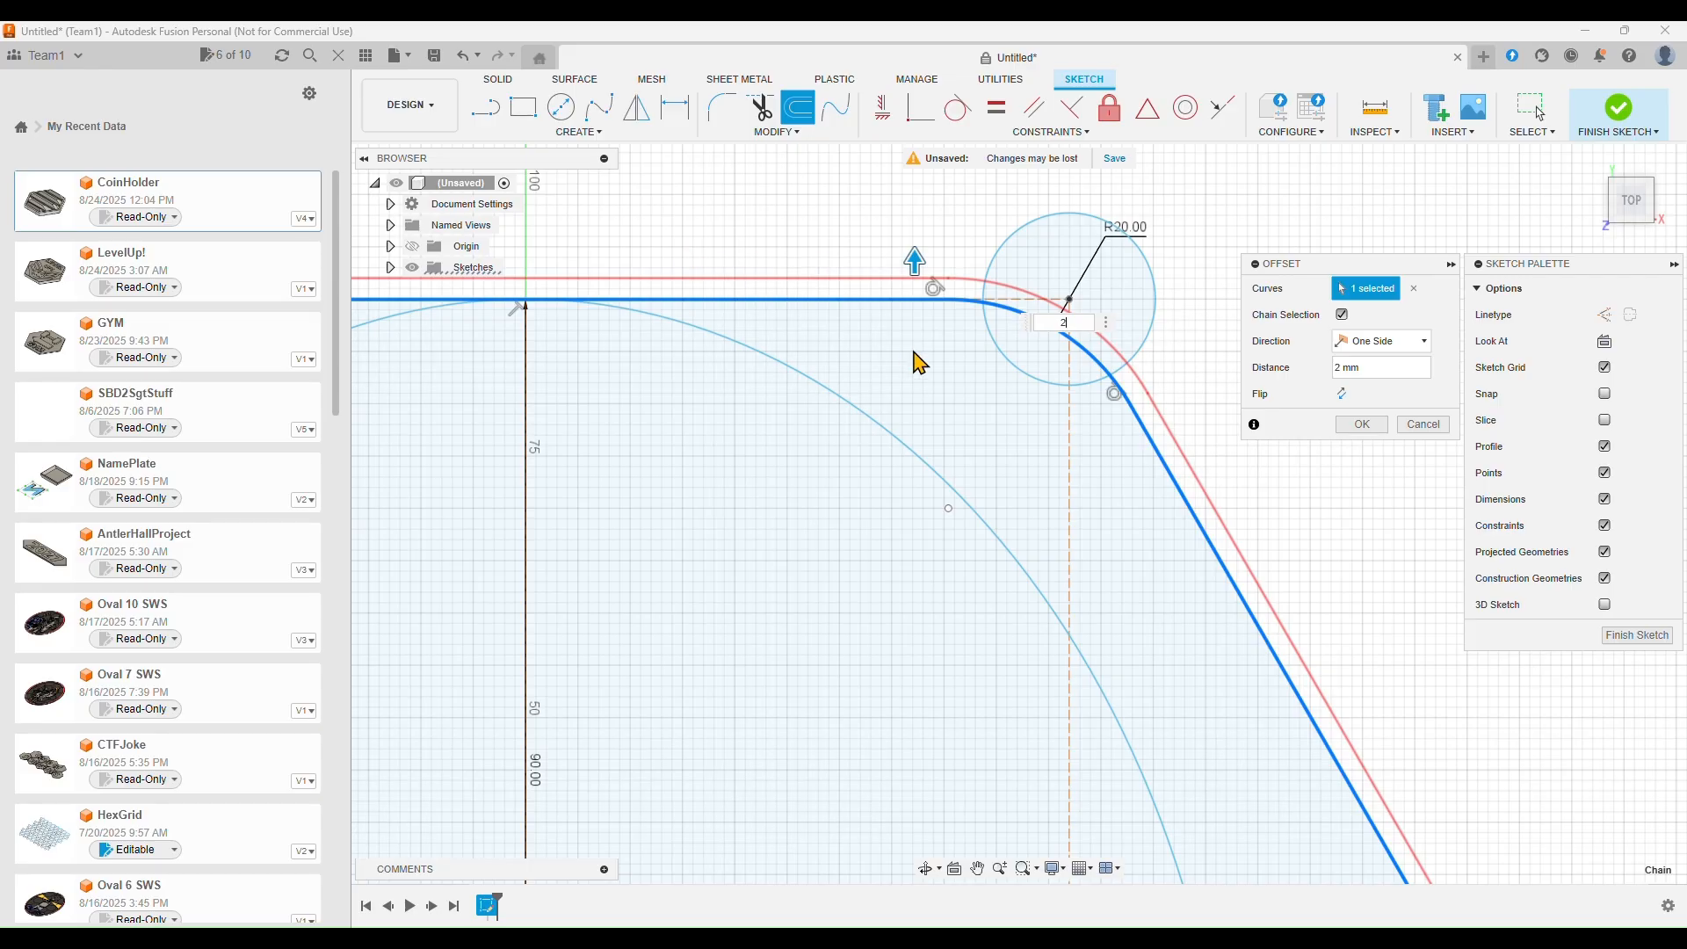
scroll(917, 361, down, 5)
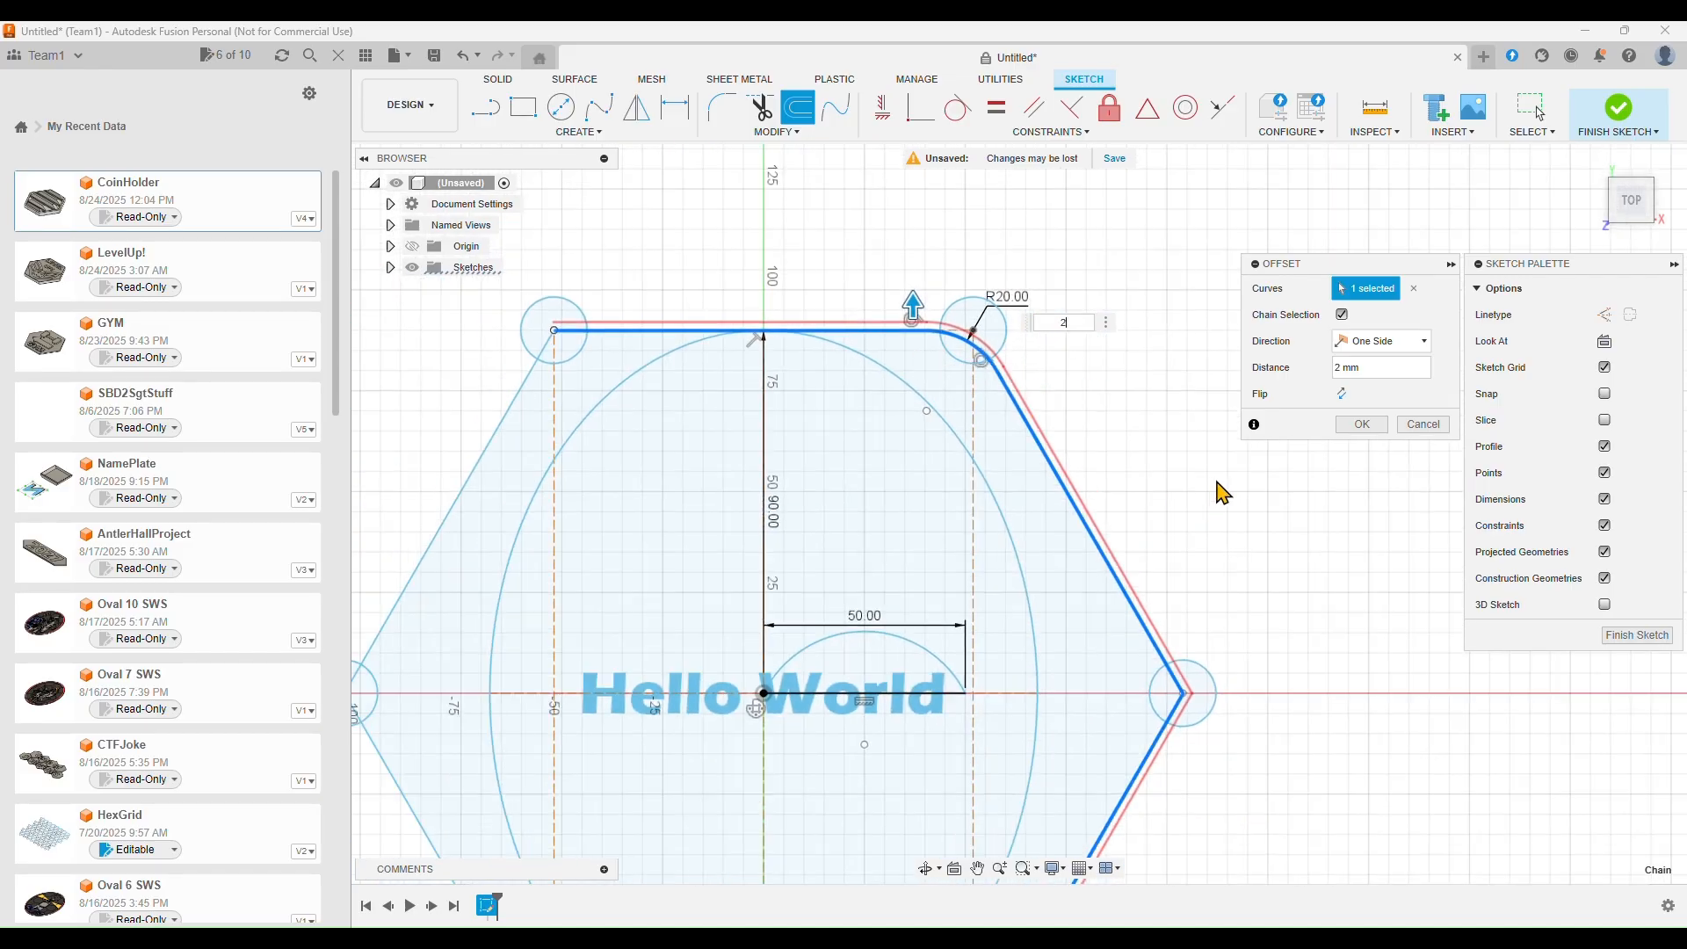
scroll(1099, 395, down, 3)
scroll(1107, 398, down, 1)
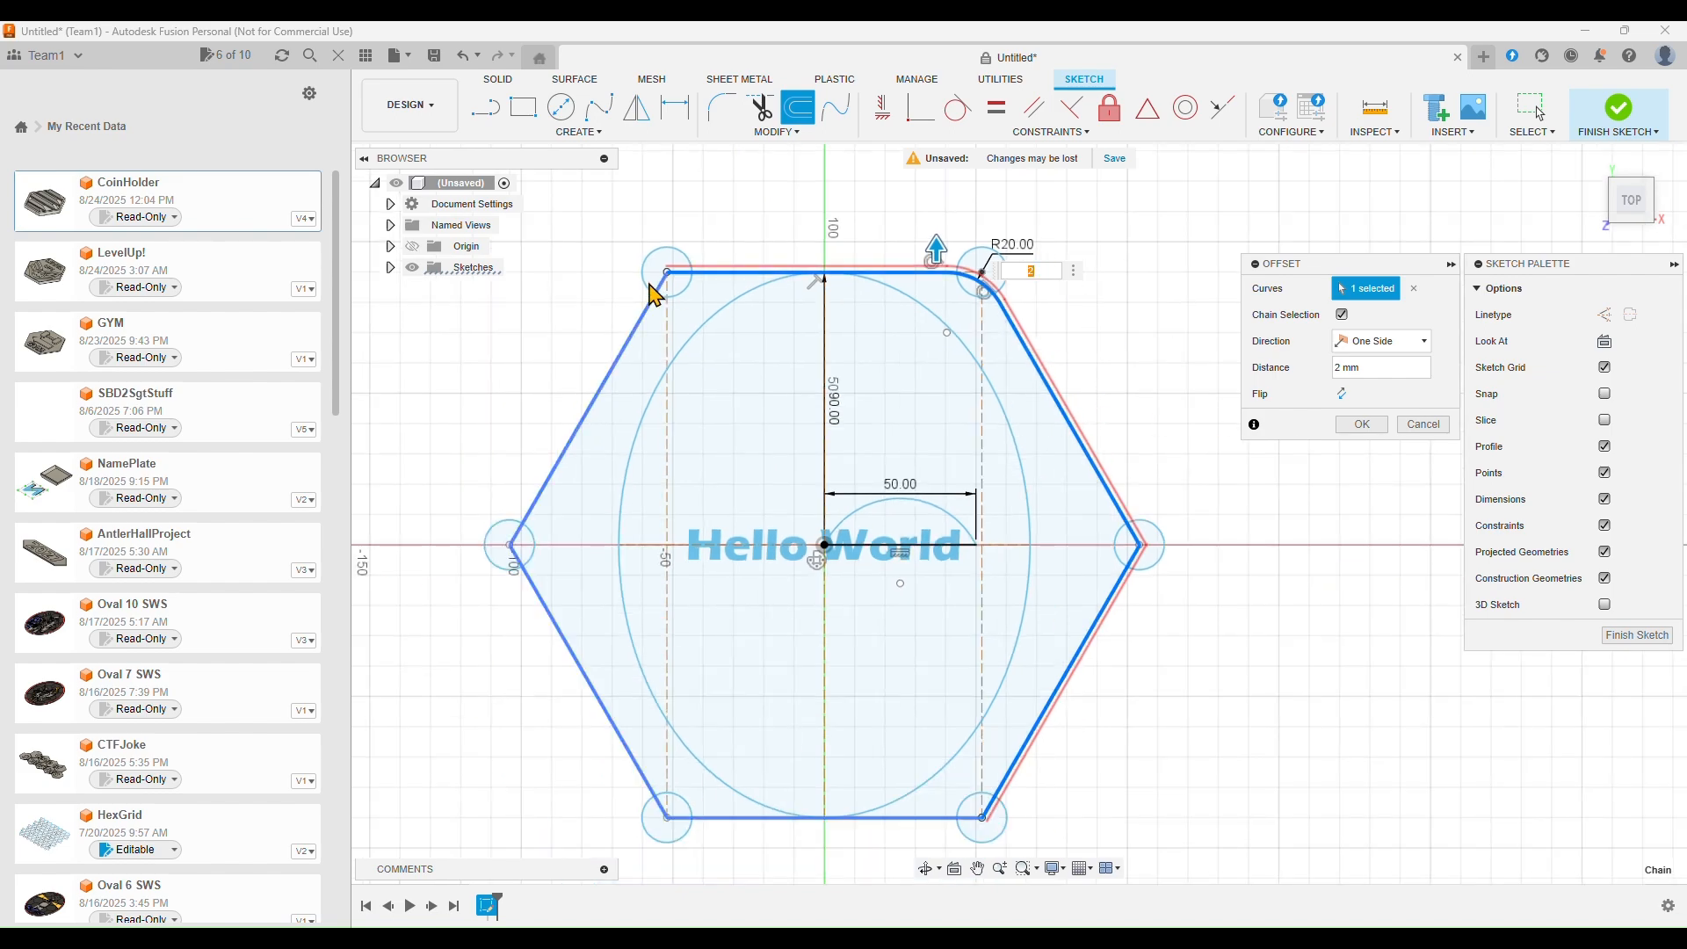
click(636, 343)
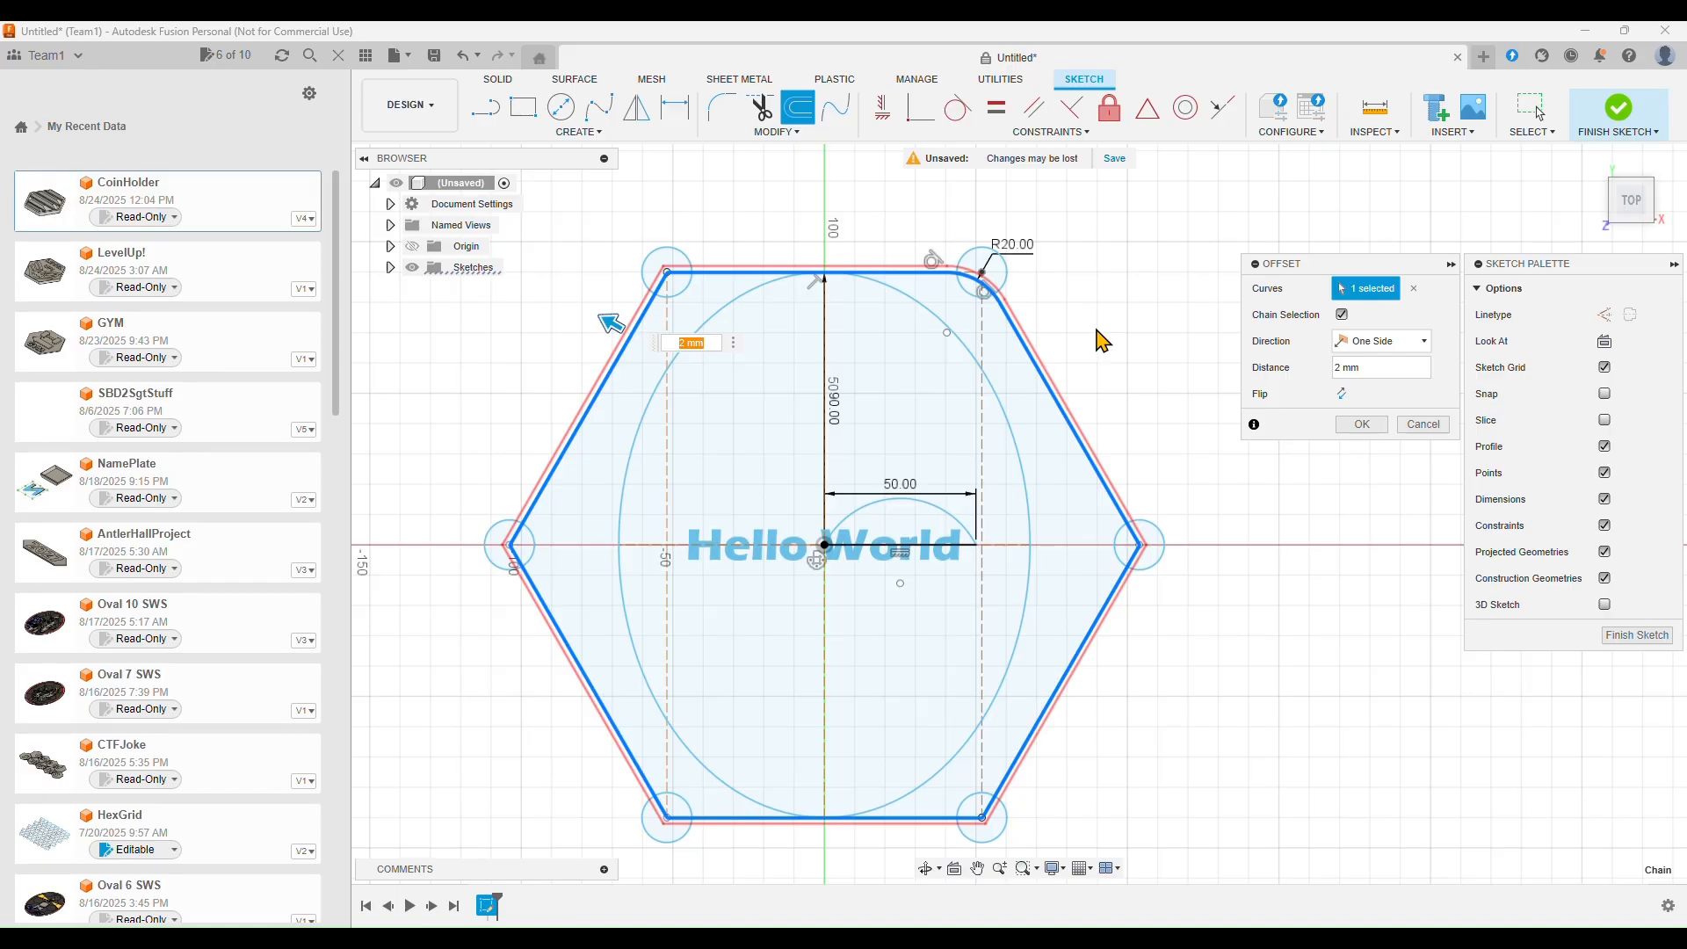
Preview the hexagon offset flipped inward, return it to the outer side and accept it as one-sided
click(1360, 426)
click(1343, 394)
click(1348, 396)
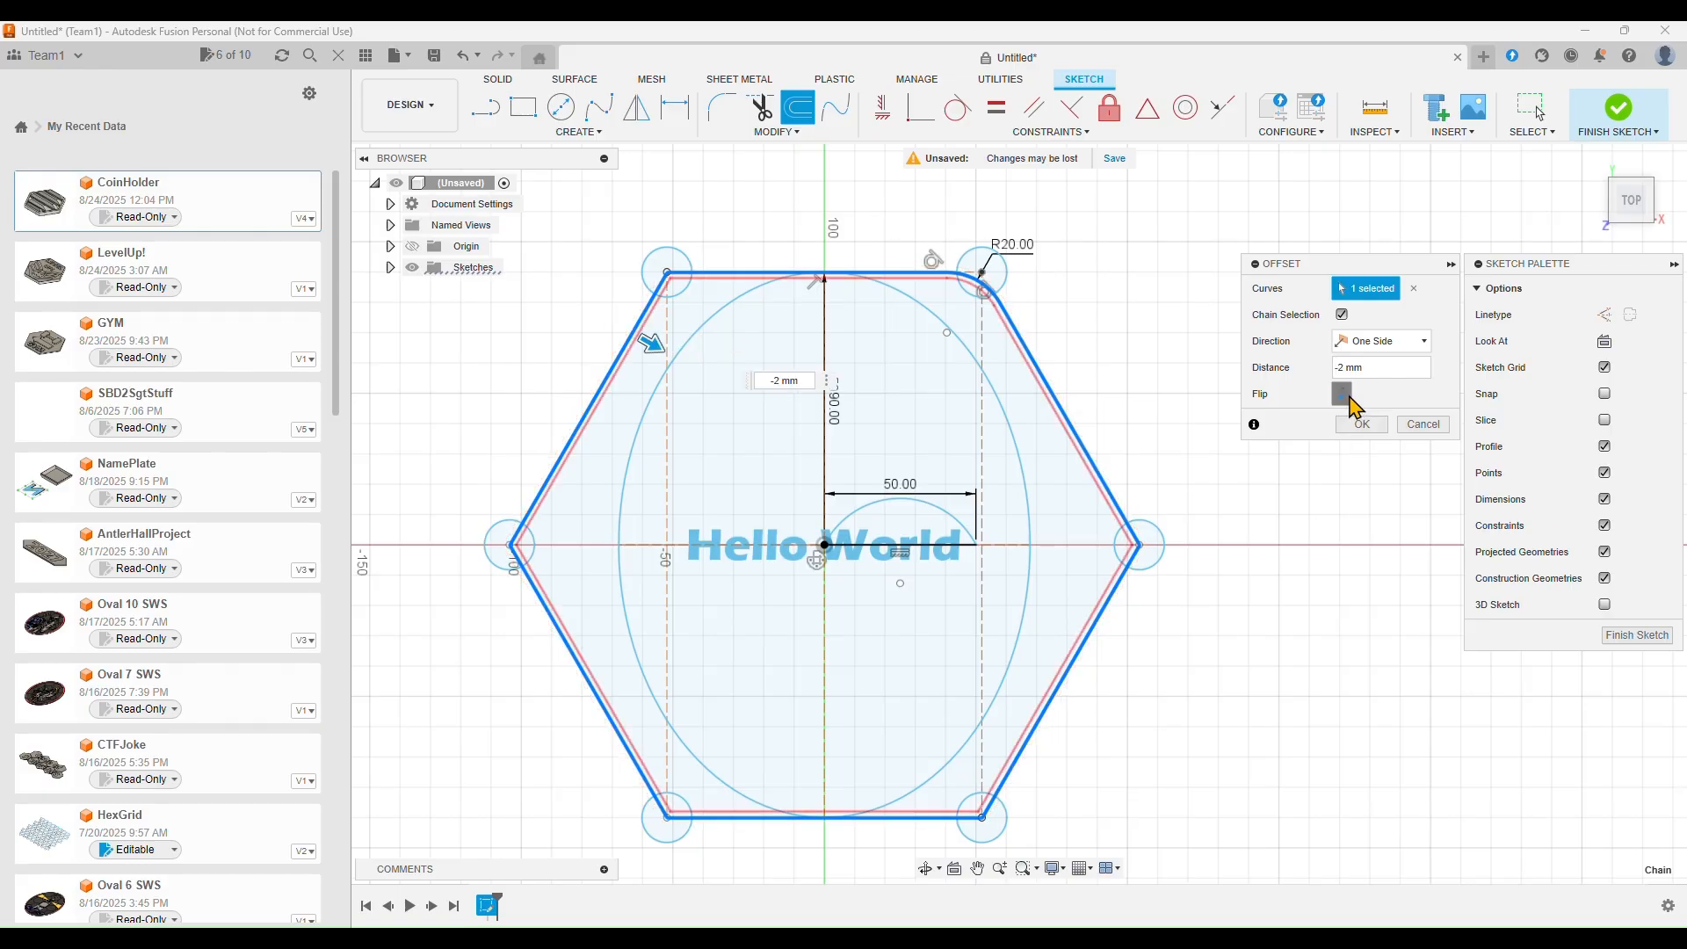
click(1348, 397)
click(1348, 396)
click(1344, 395)
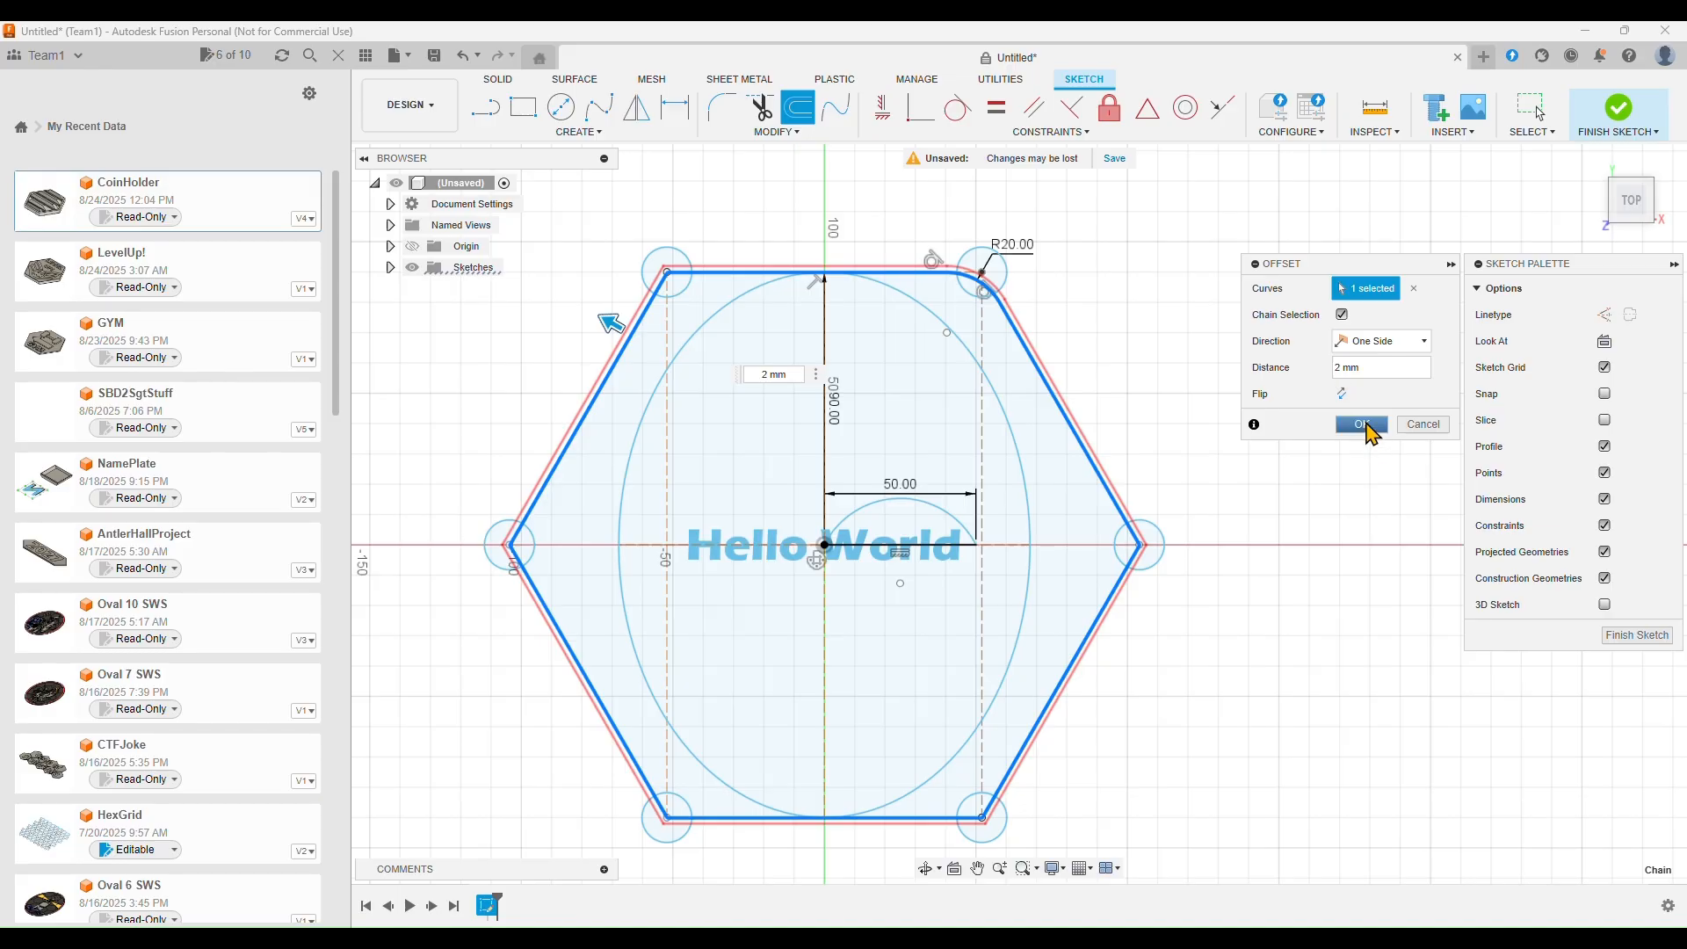
click(1424, 342)
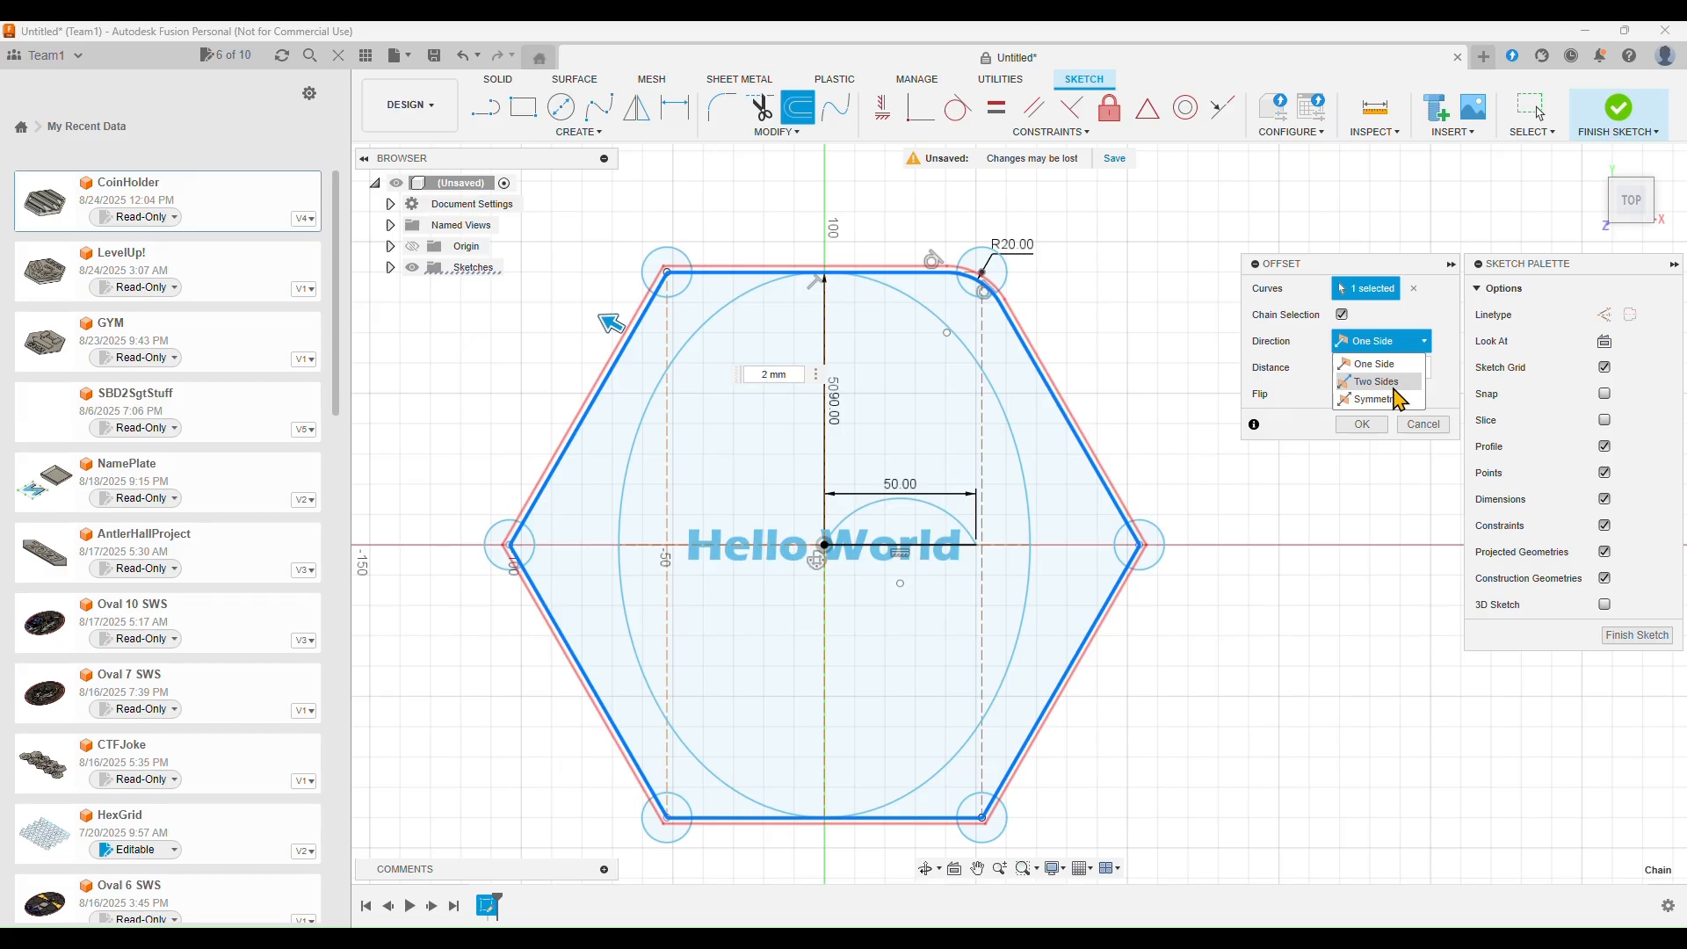
click(1361, 425)
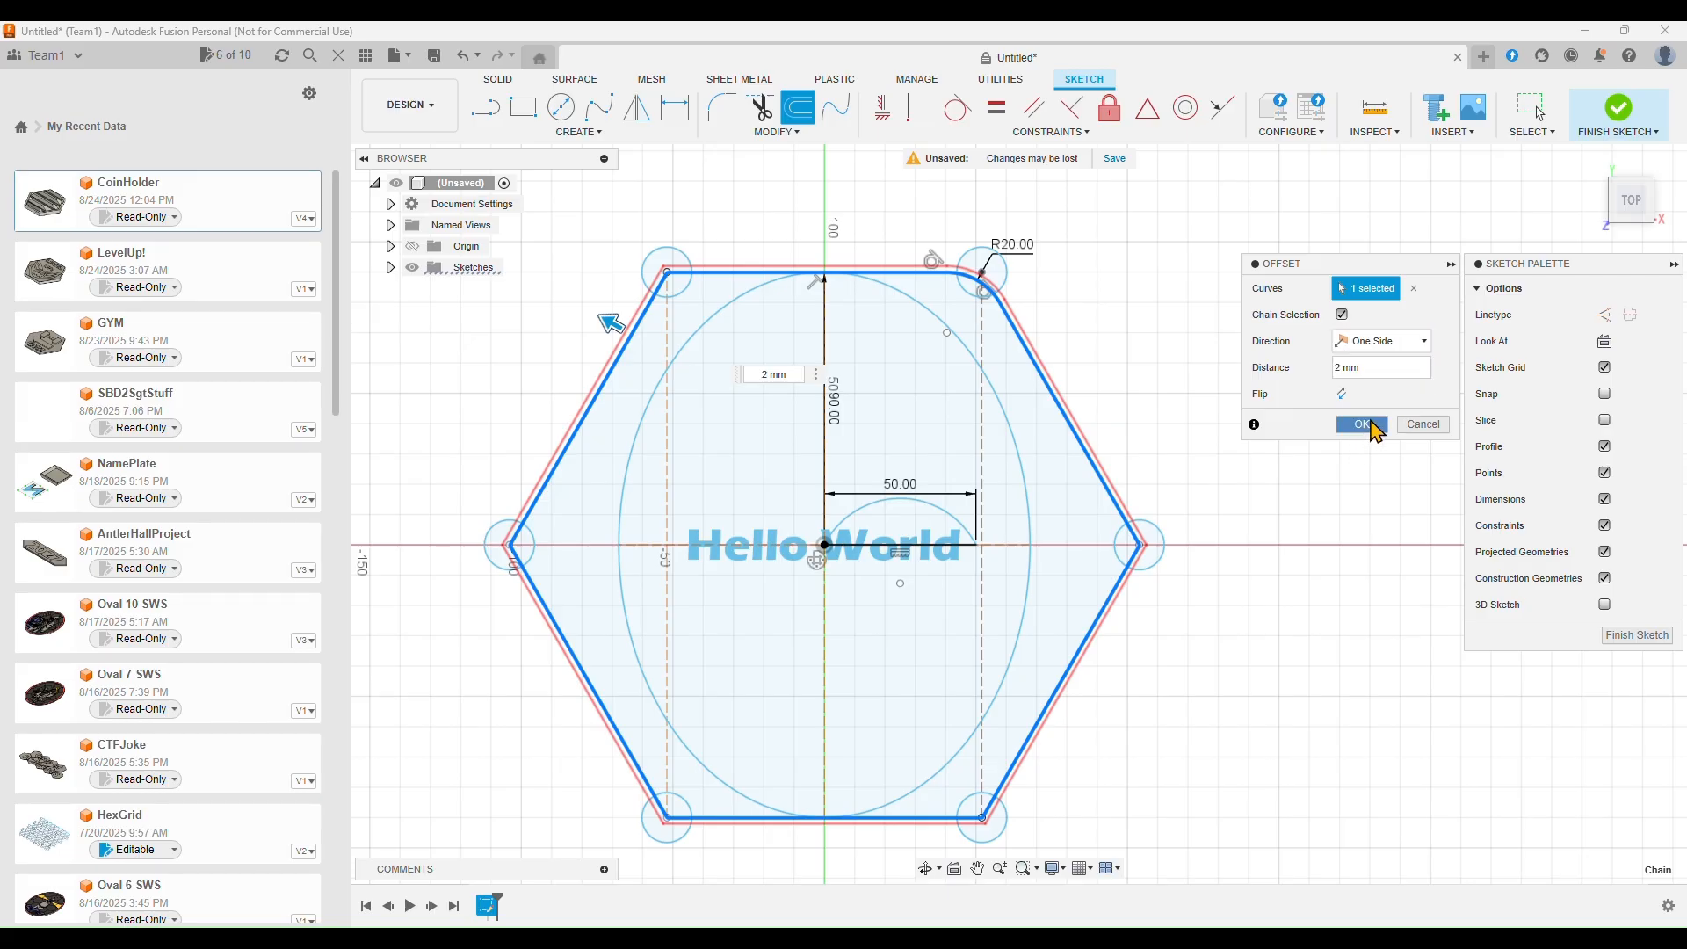
click(1362, 424)
click(784, 132)
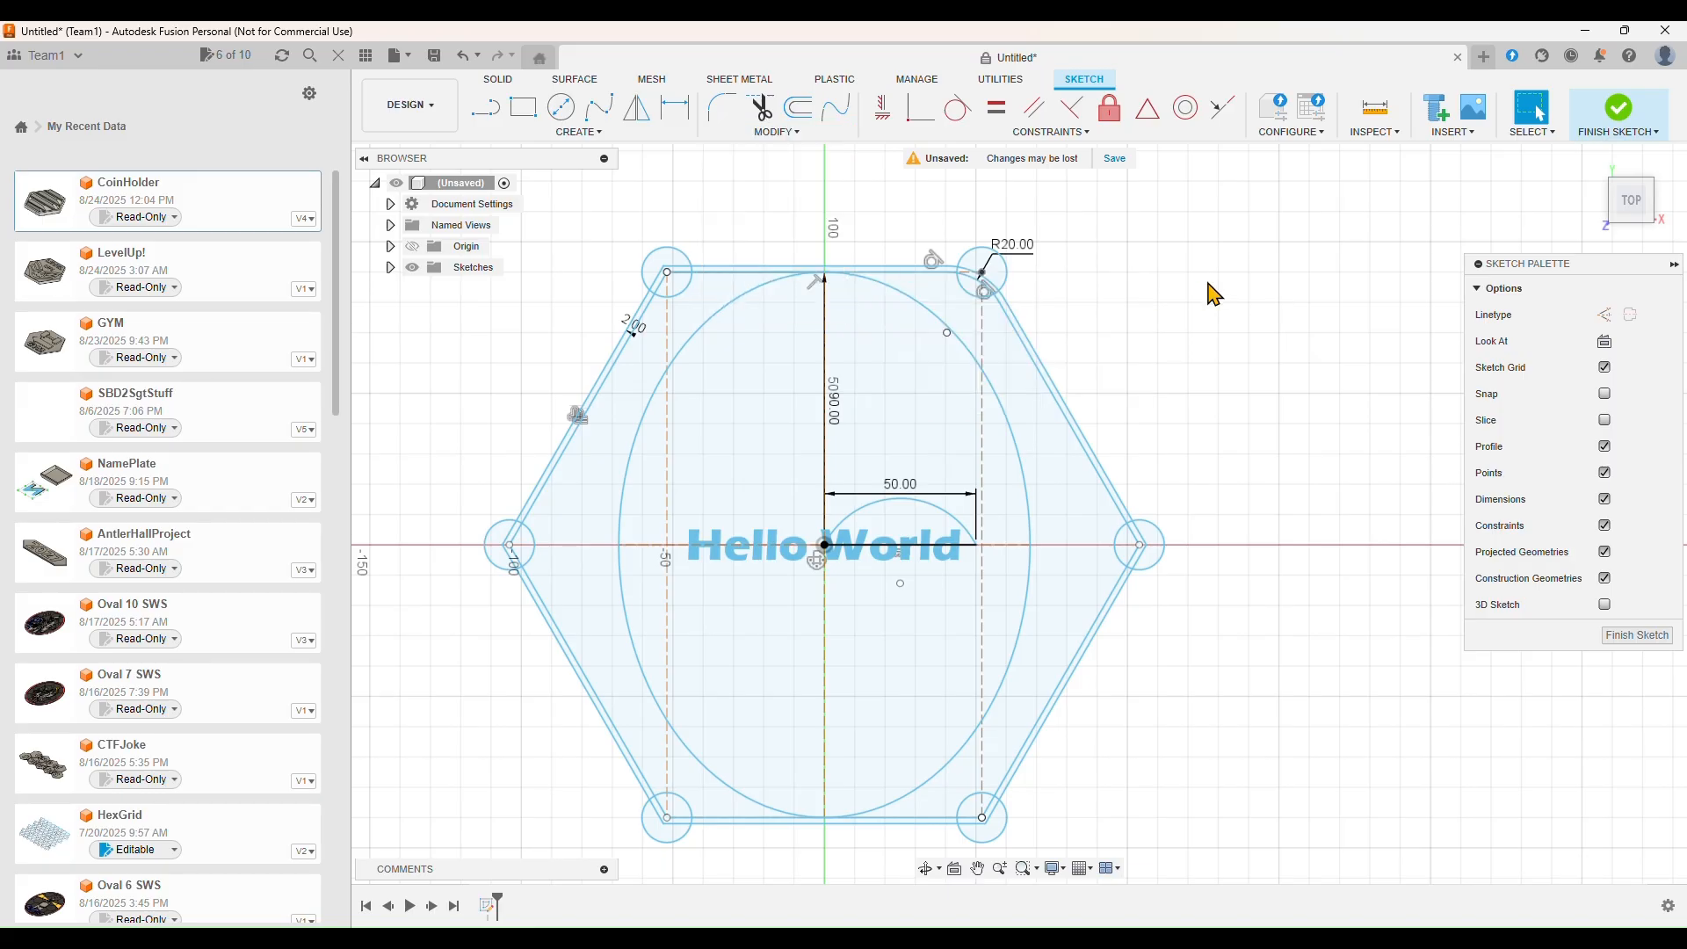
click(1114, 136)
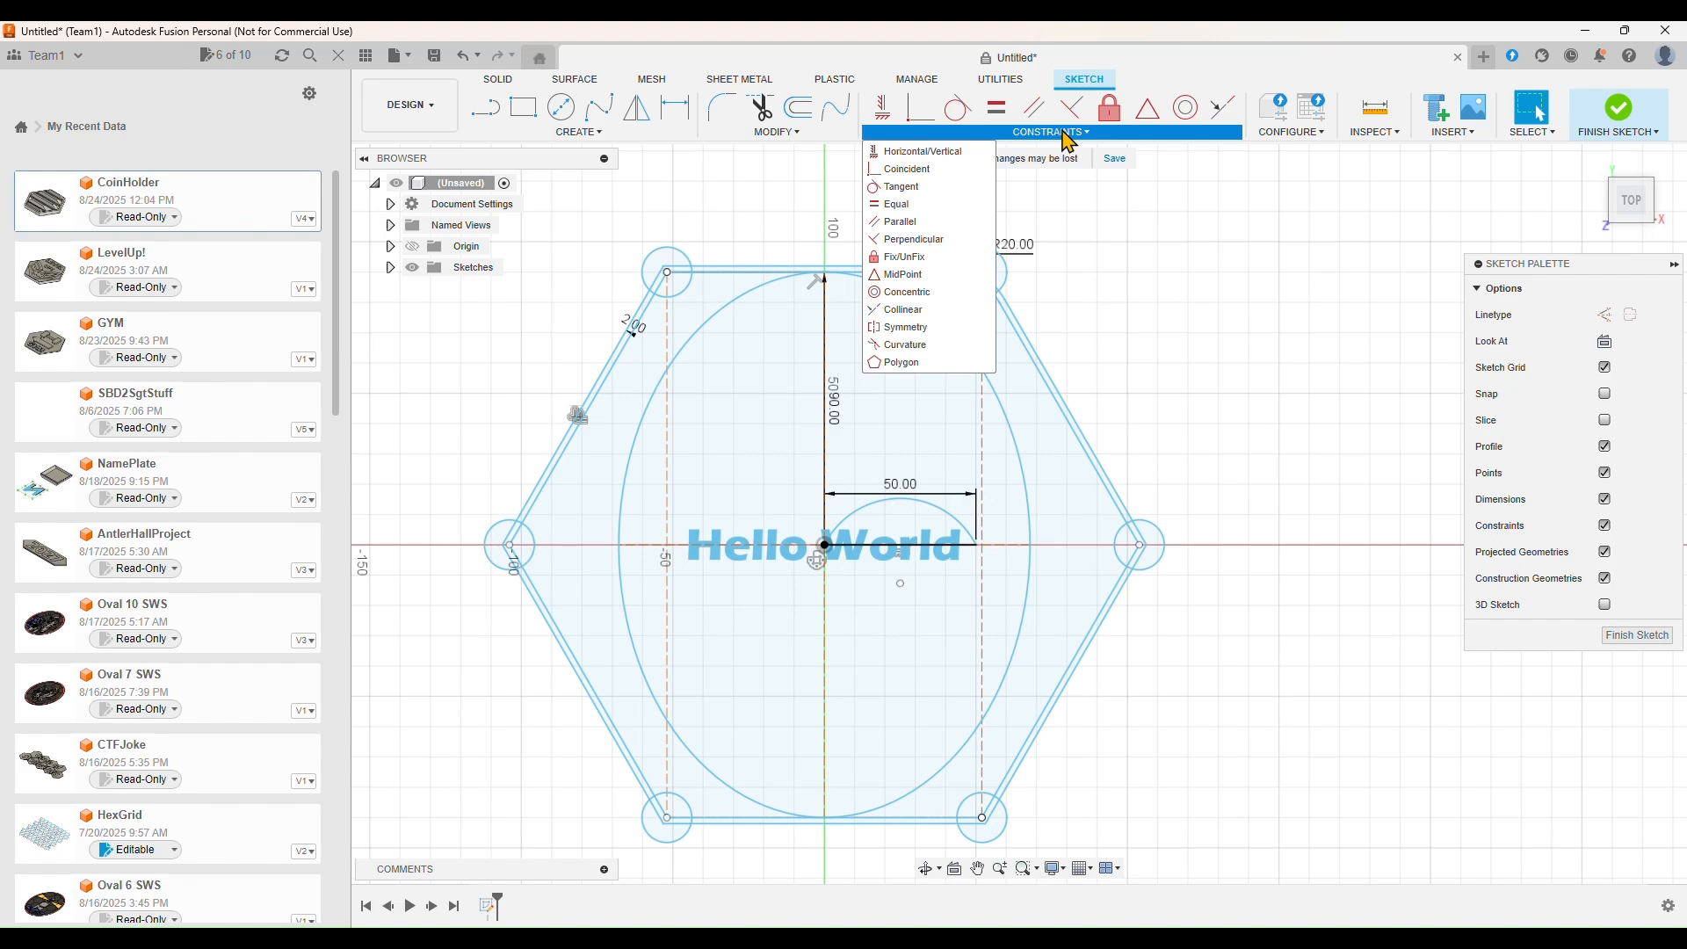
click(1068, 134)
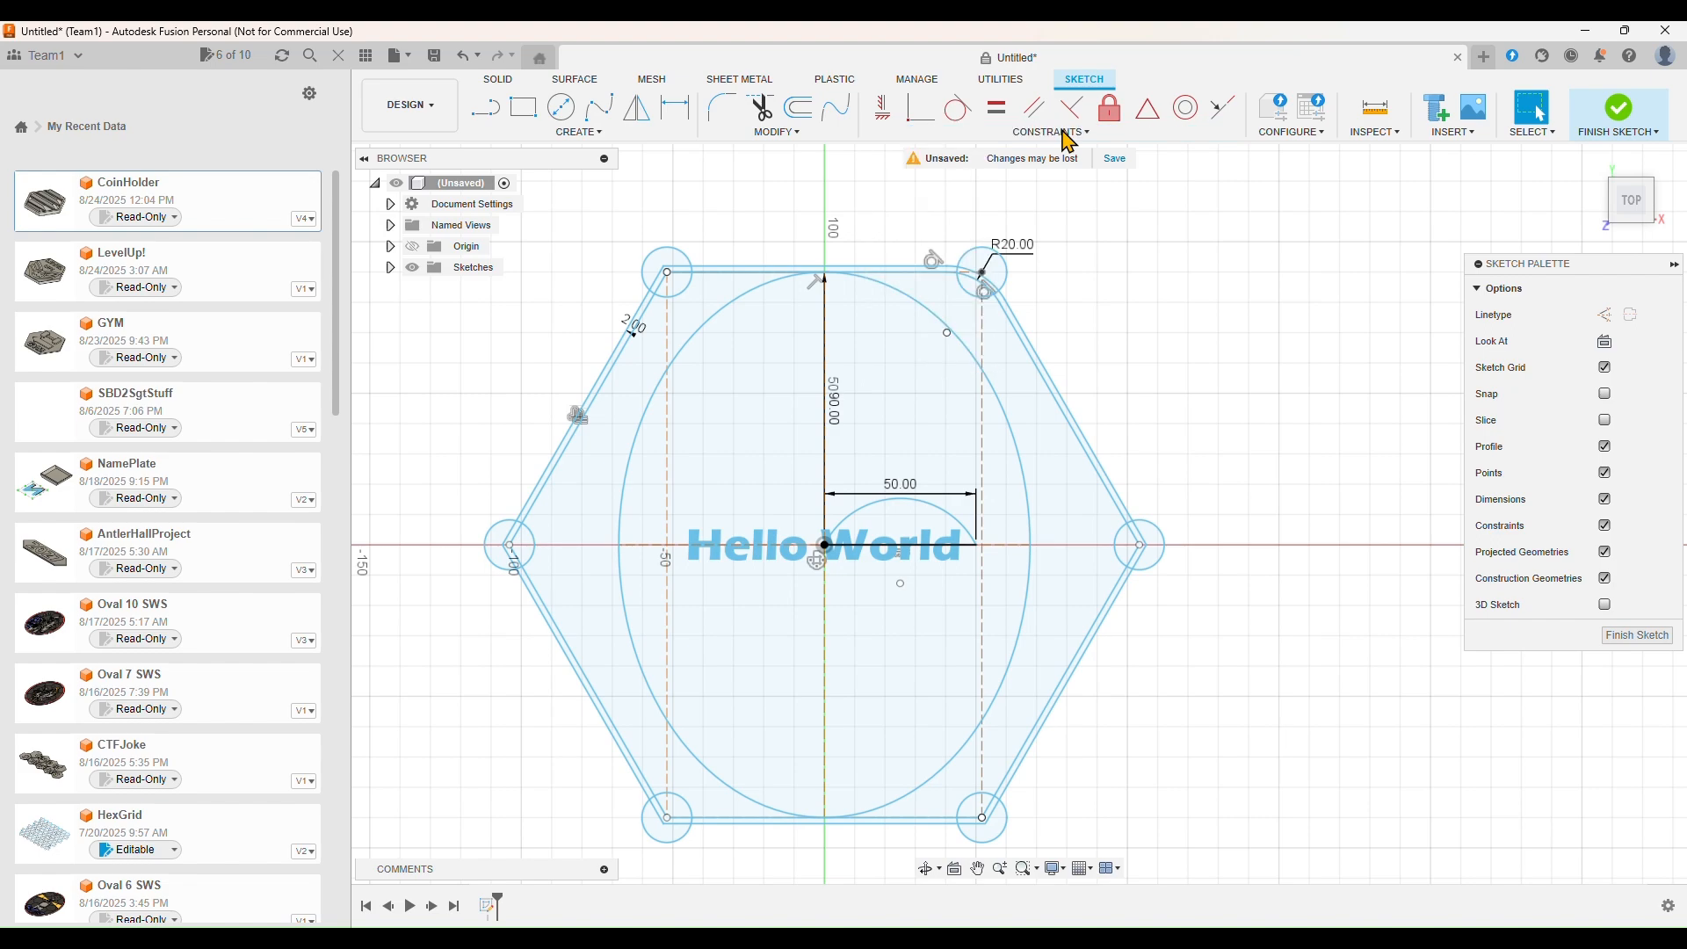
Measure the distance between the offset hexagon's opposite upper-right and lower-left edges
click(1376, 133)
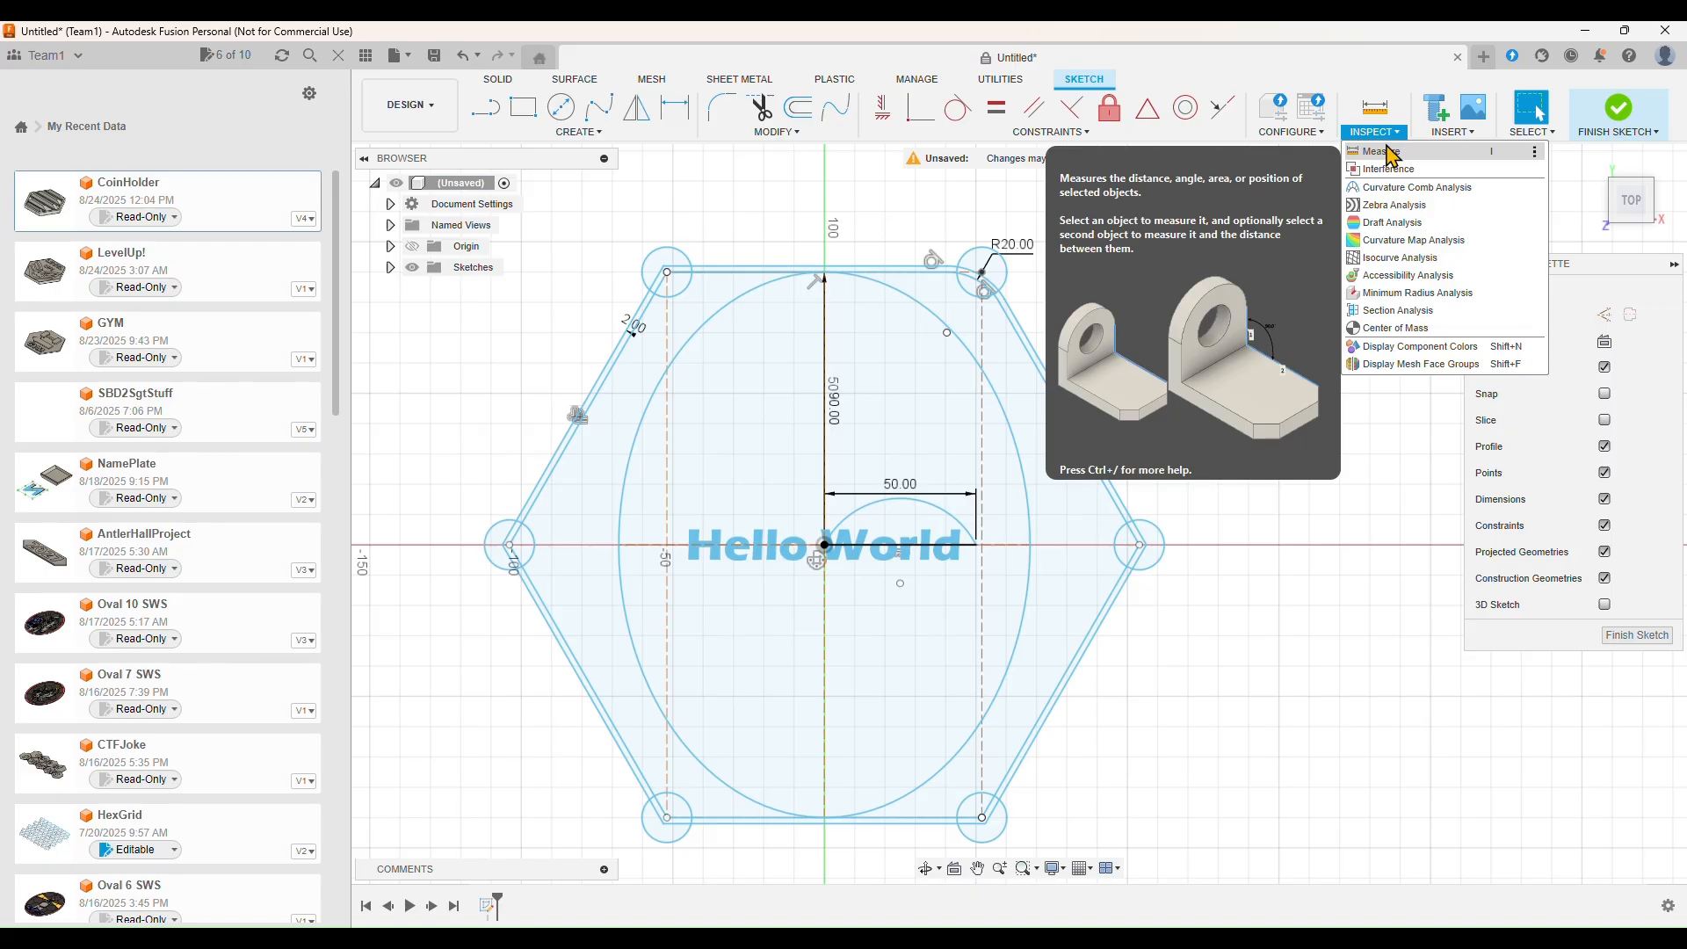
click(1385, 151)
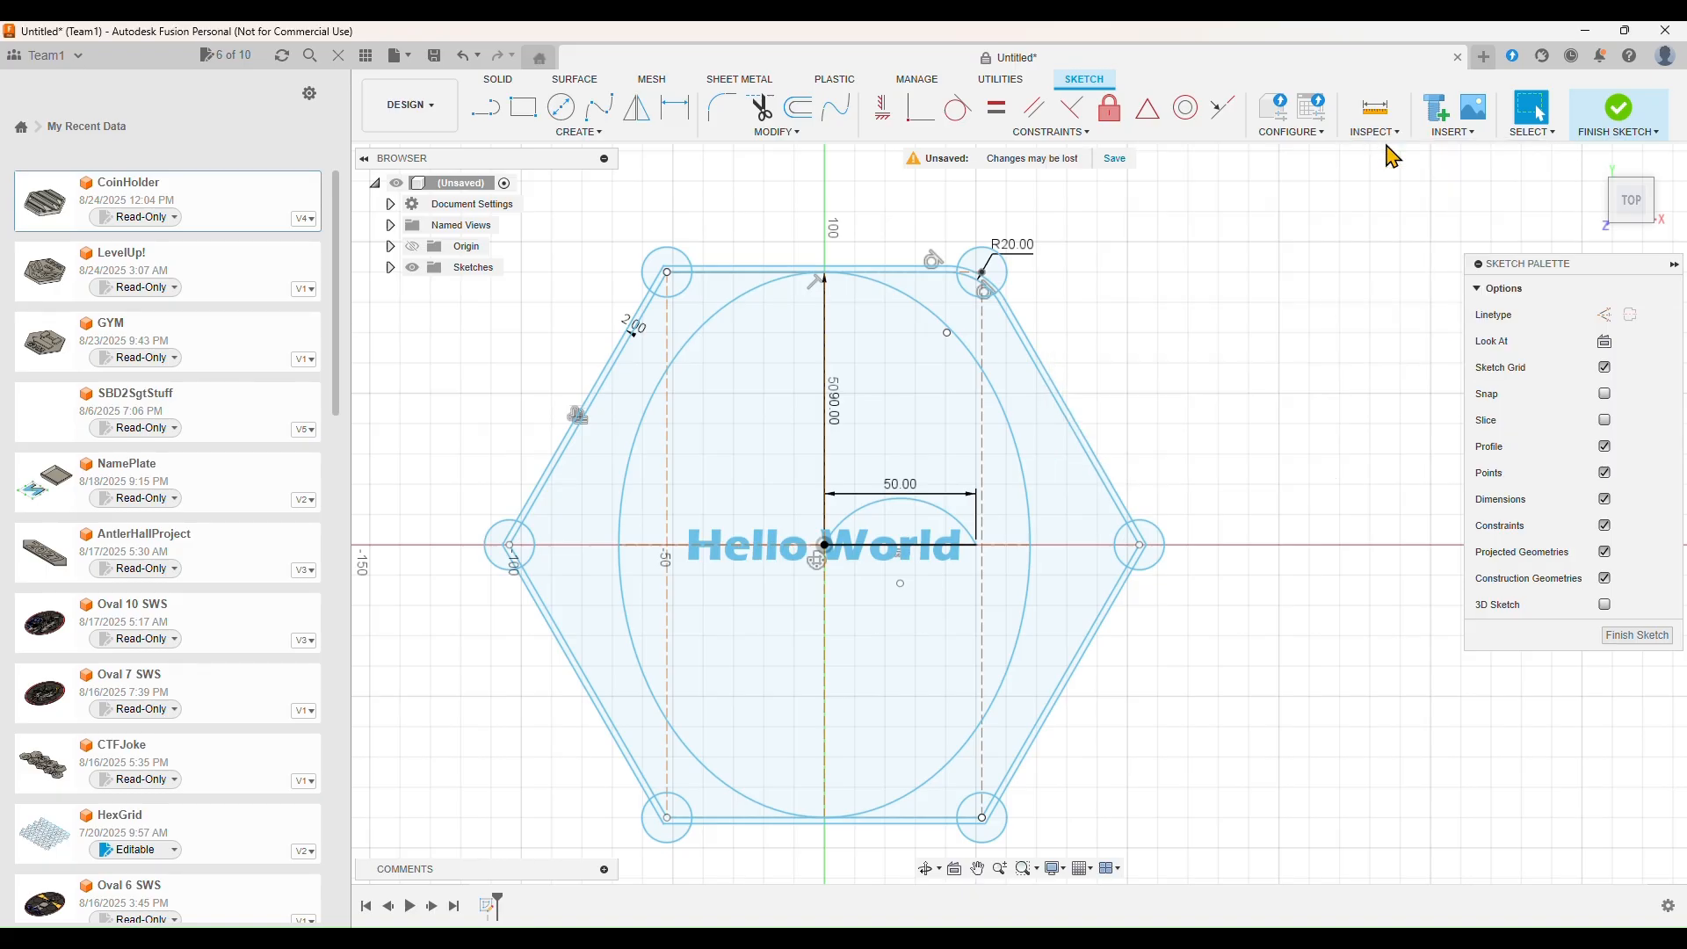
click(1060, 395)
click(608, 720)
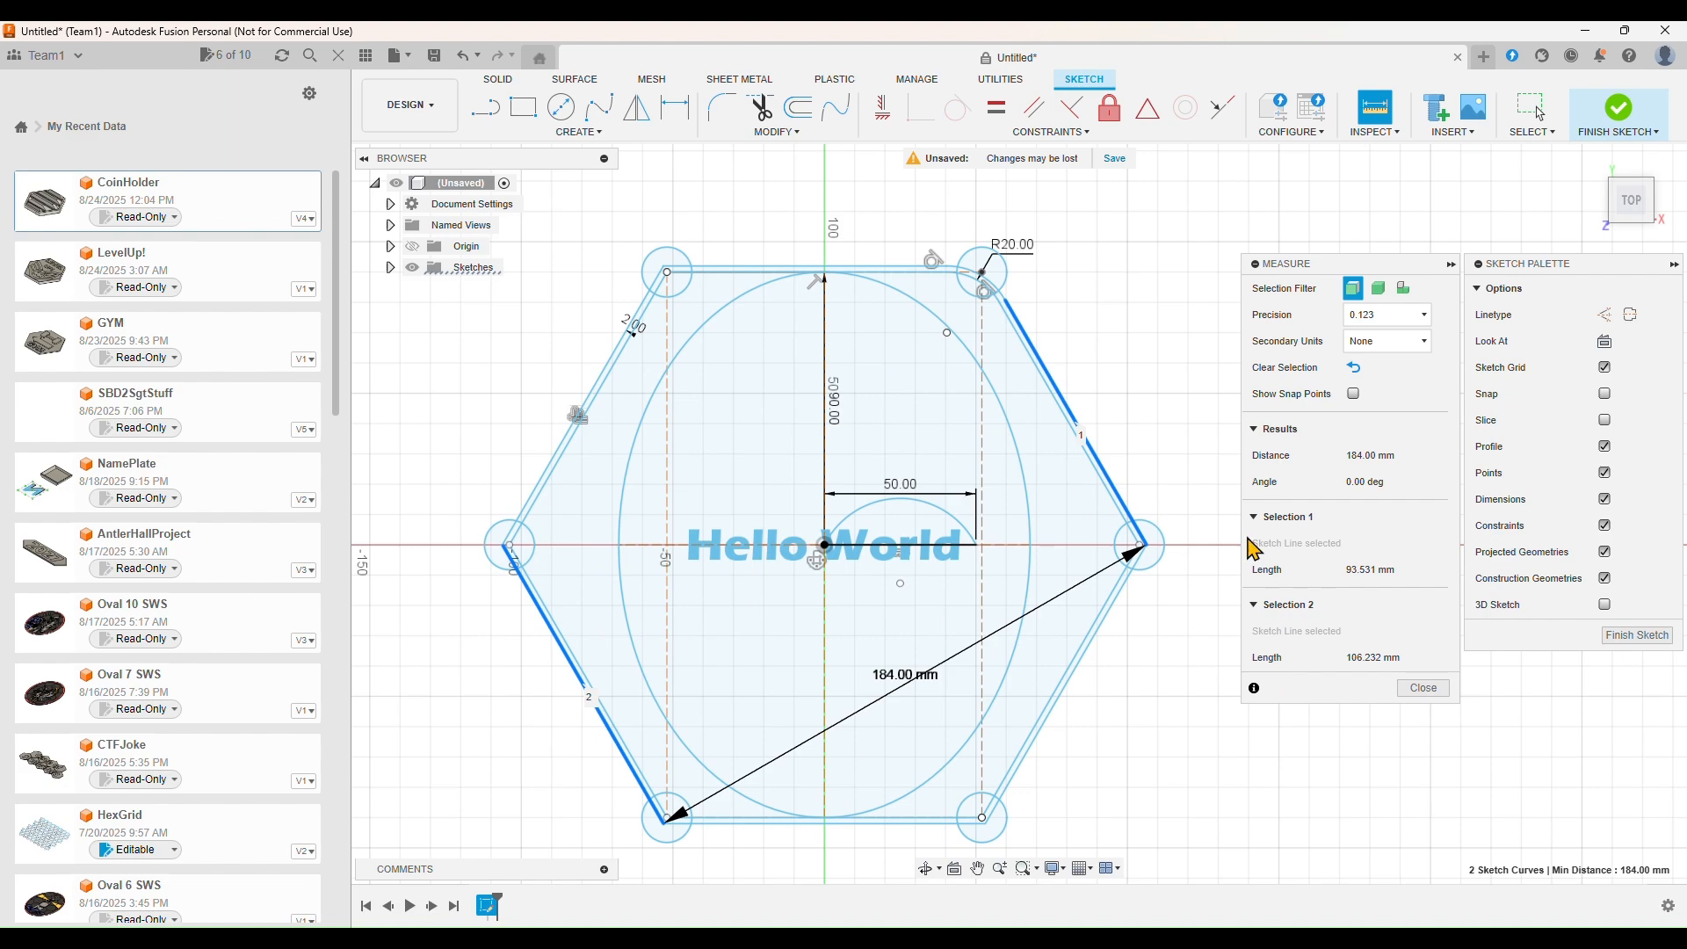
click(1425, 689)
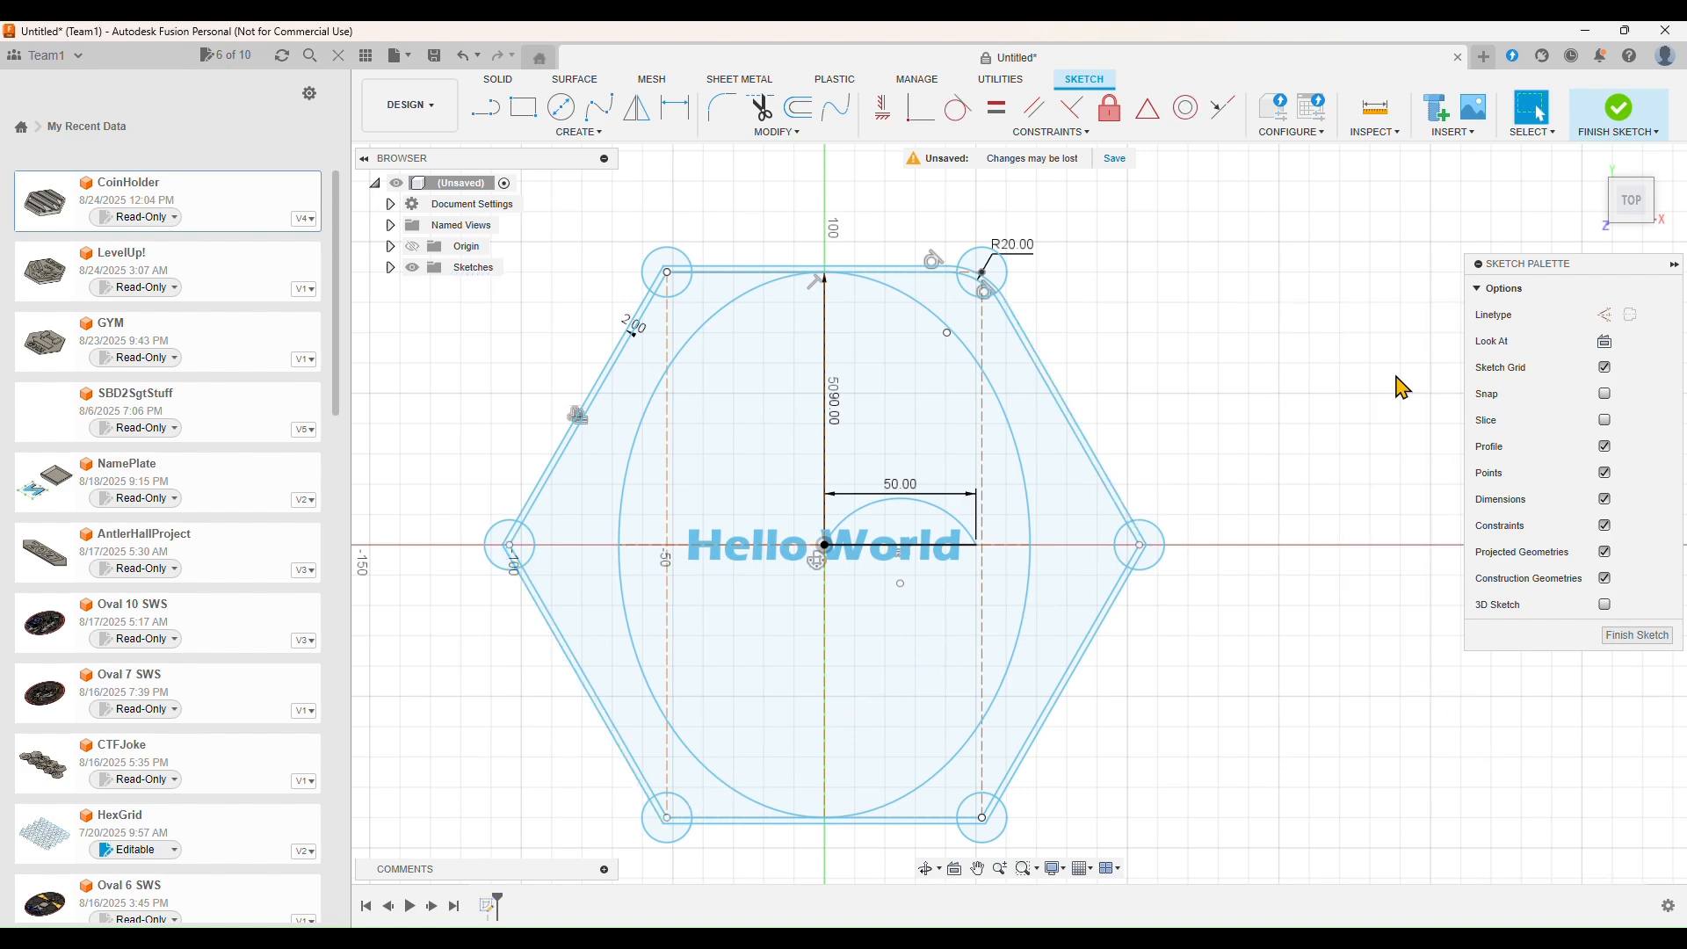
click(1458, 133)
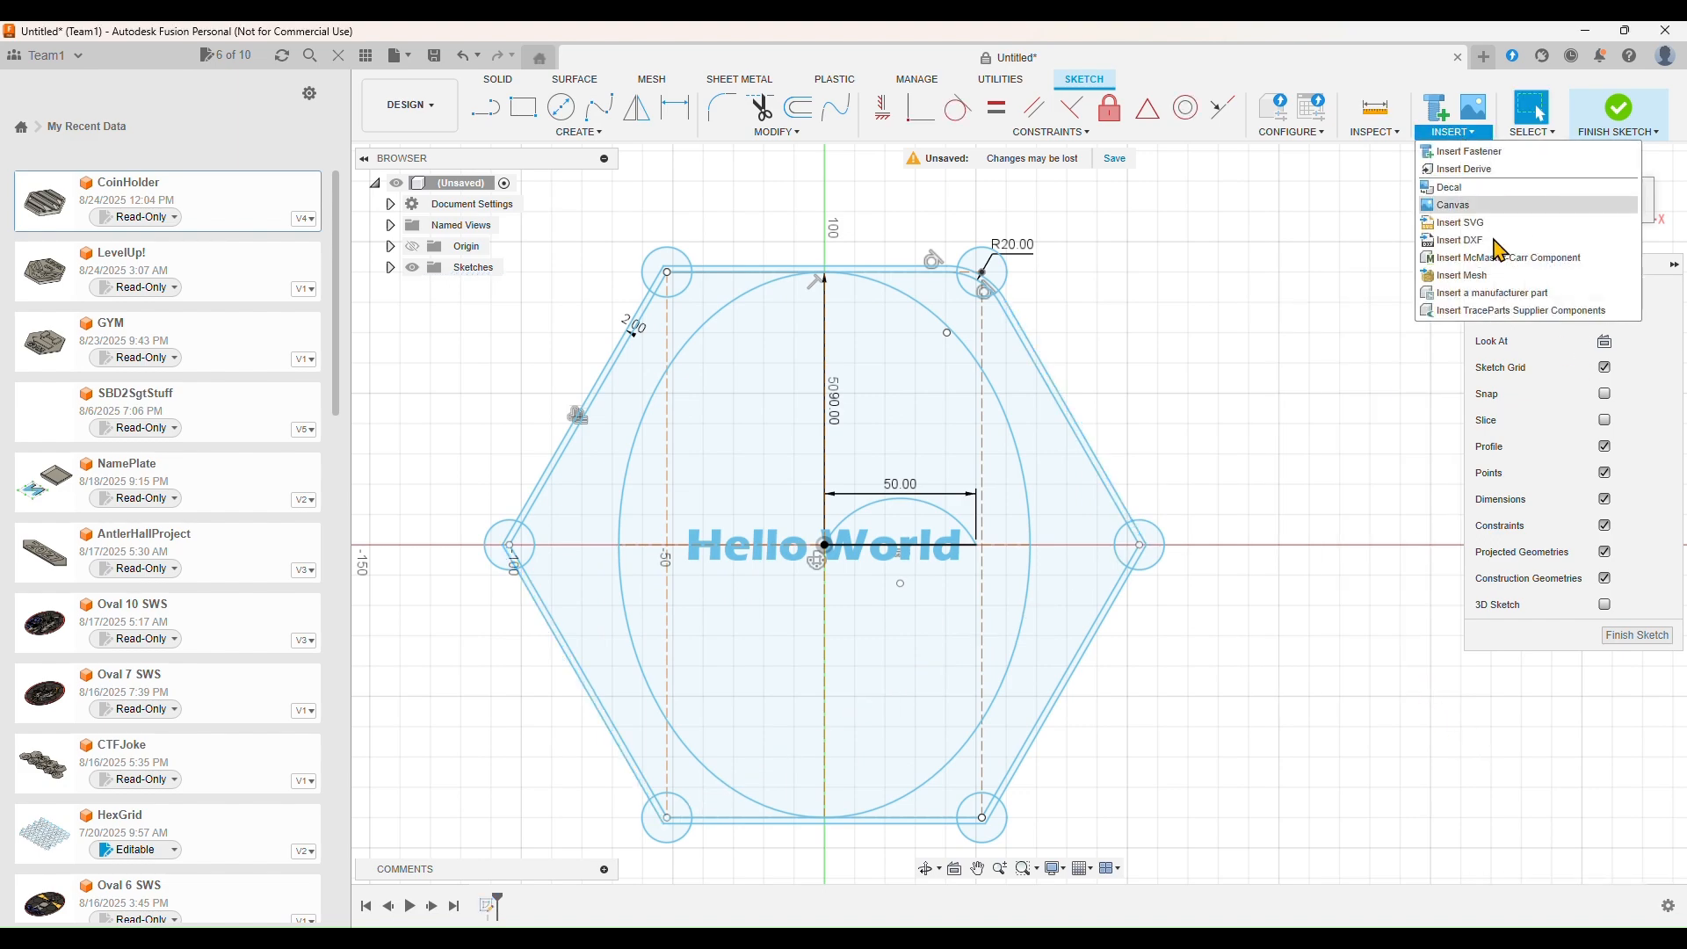
mouse_move(1445, 141)
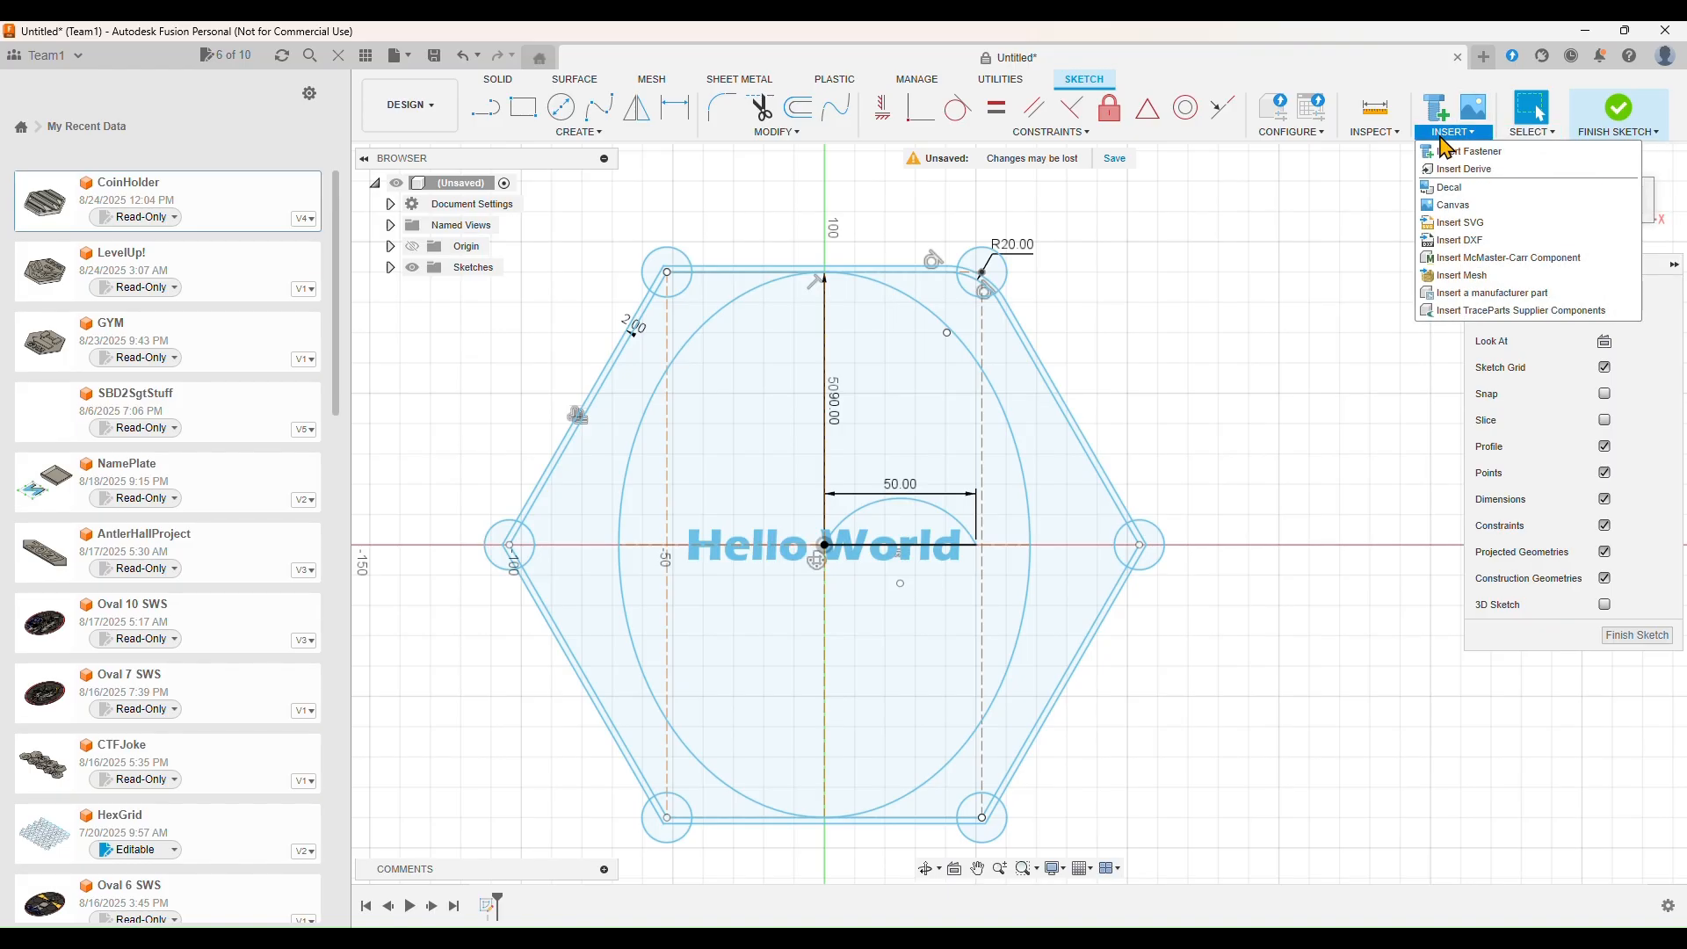
click(1507, 205)
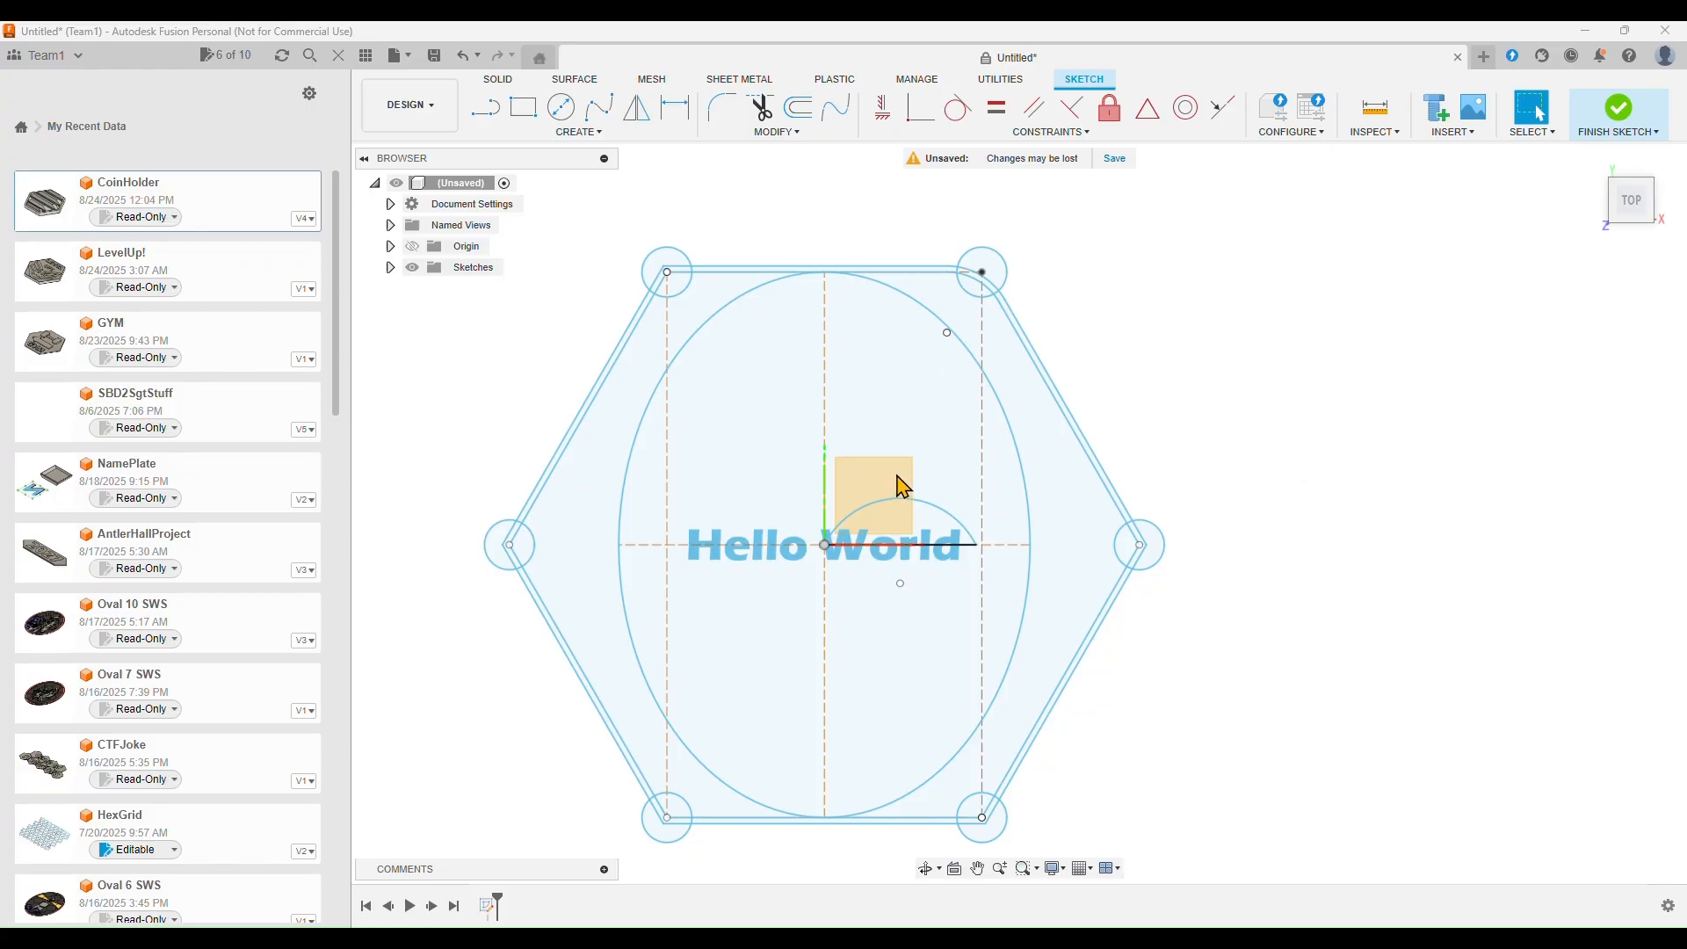
click(1460, 120)
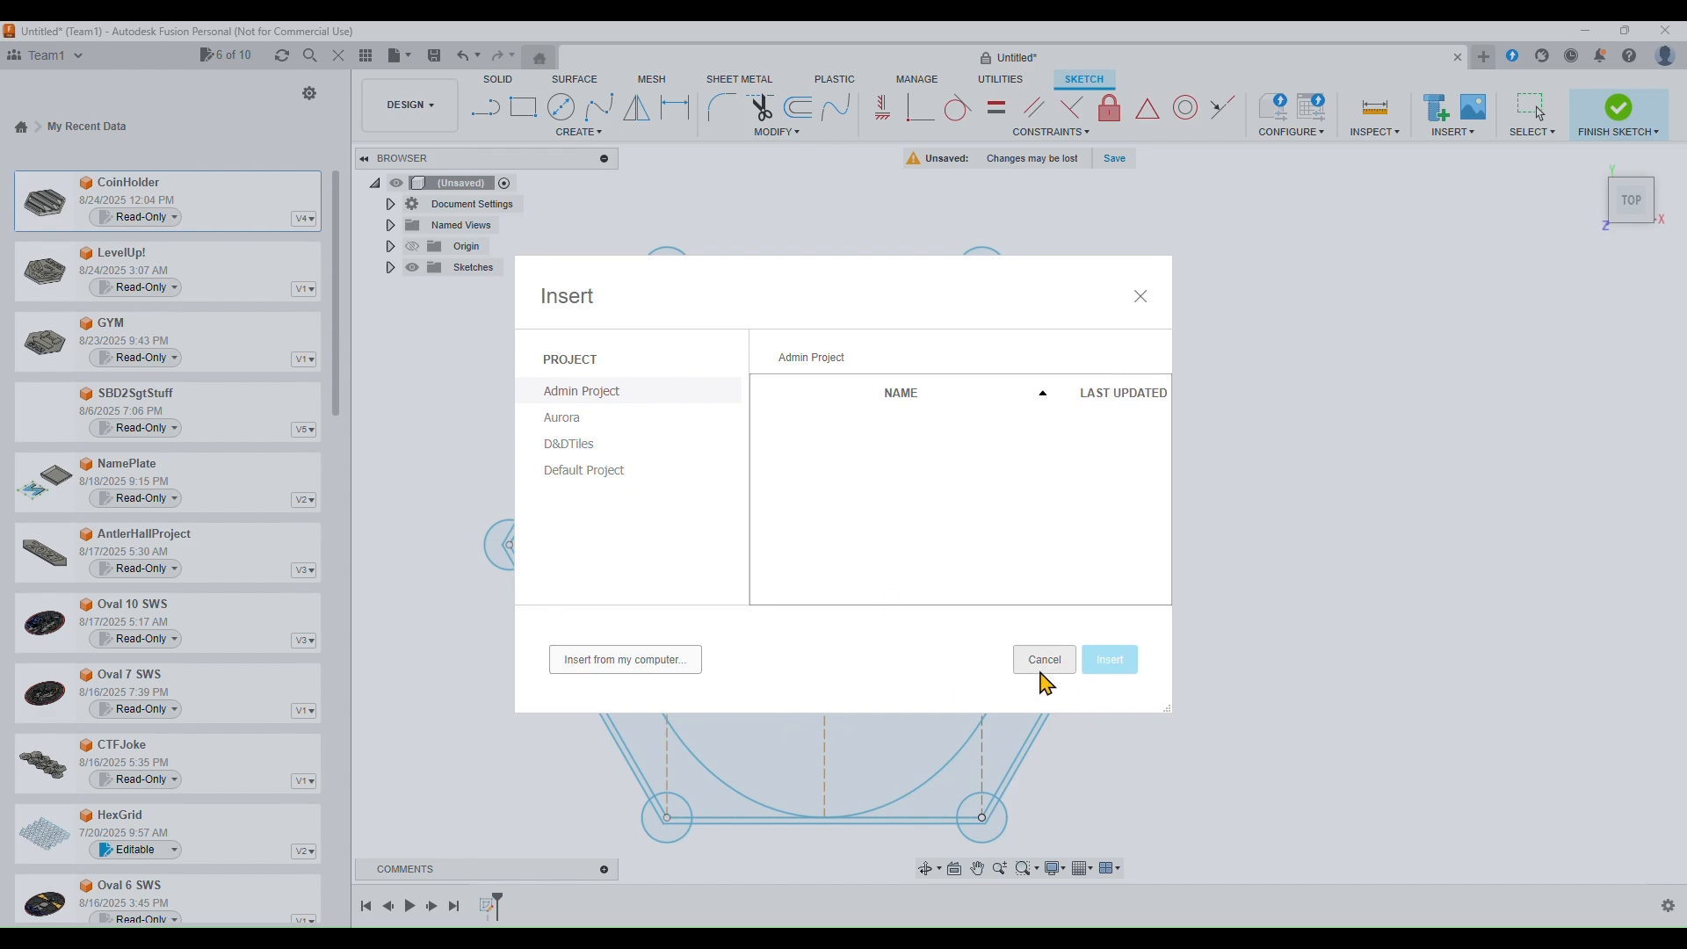
click(1042, 665)
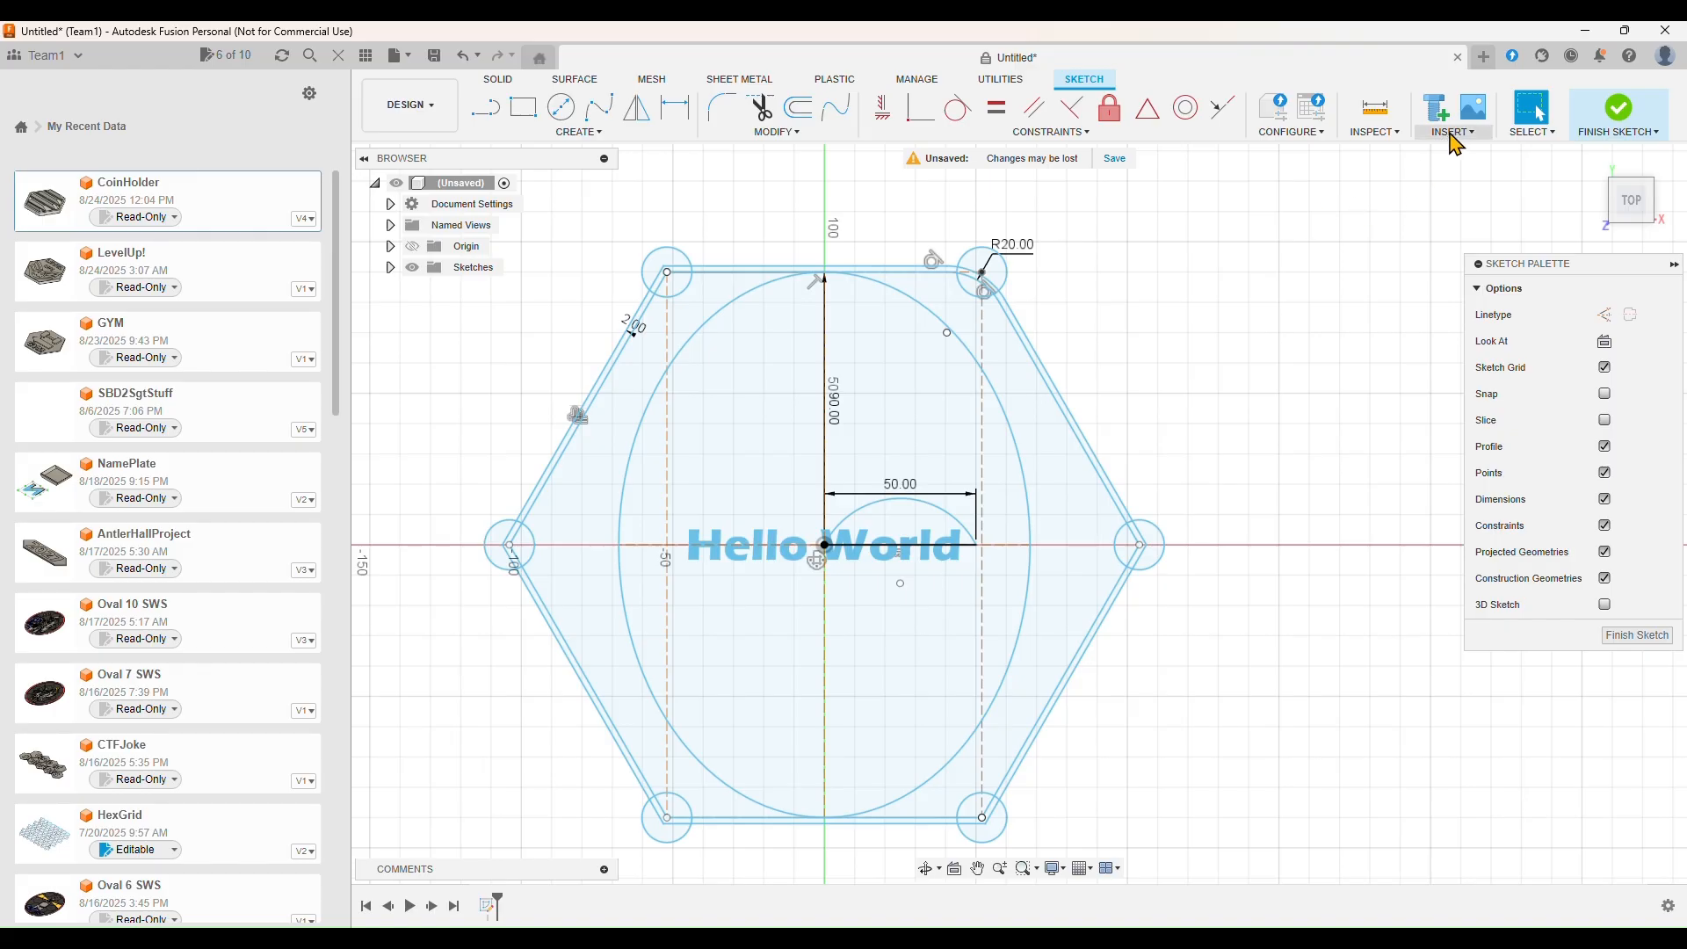
Expand the Sketches folder in the browser and hide Sketch1
click(391, 268)
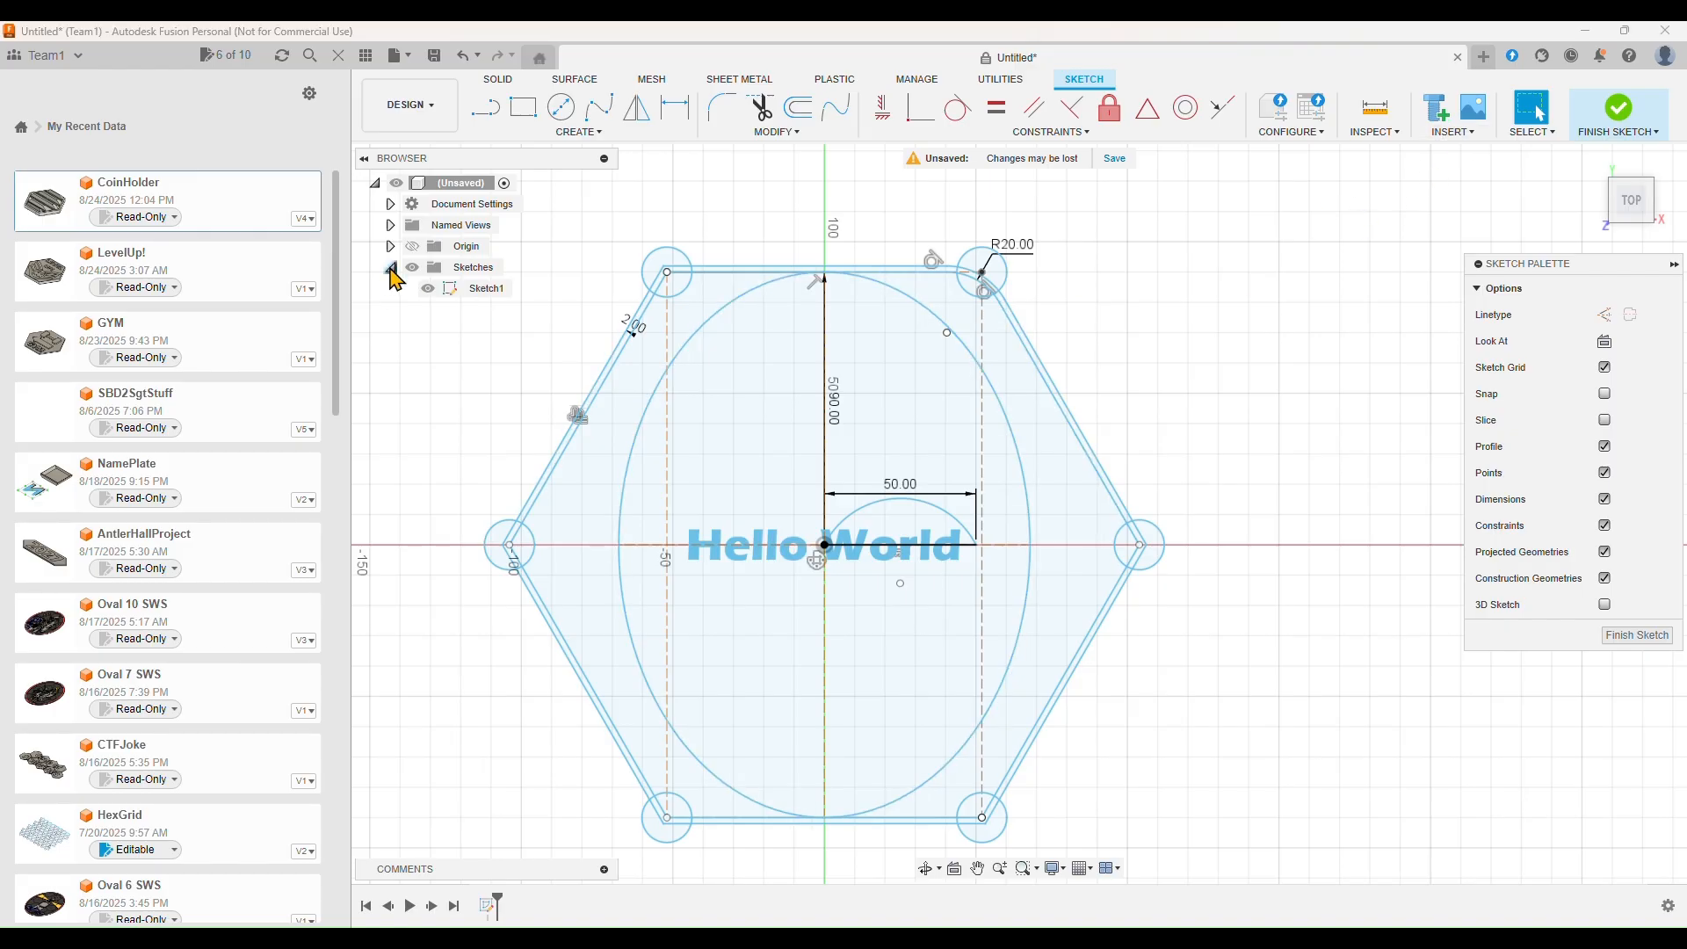
click(432, 295)
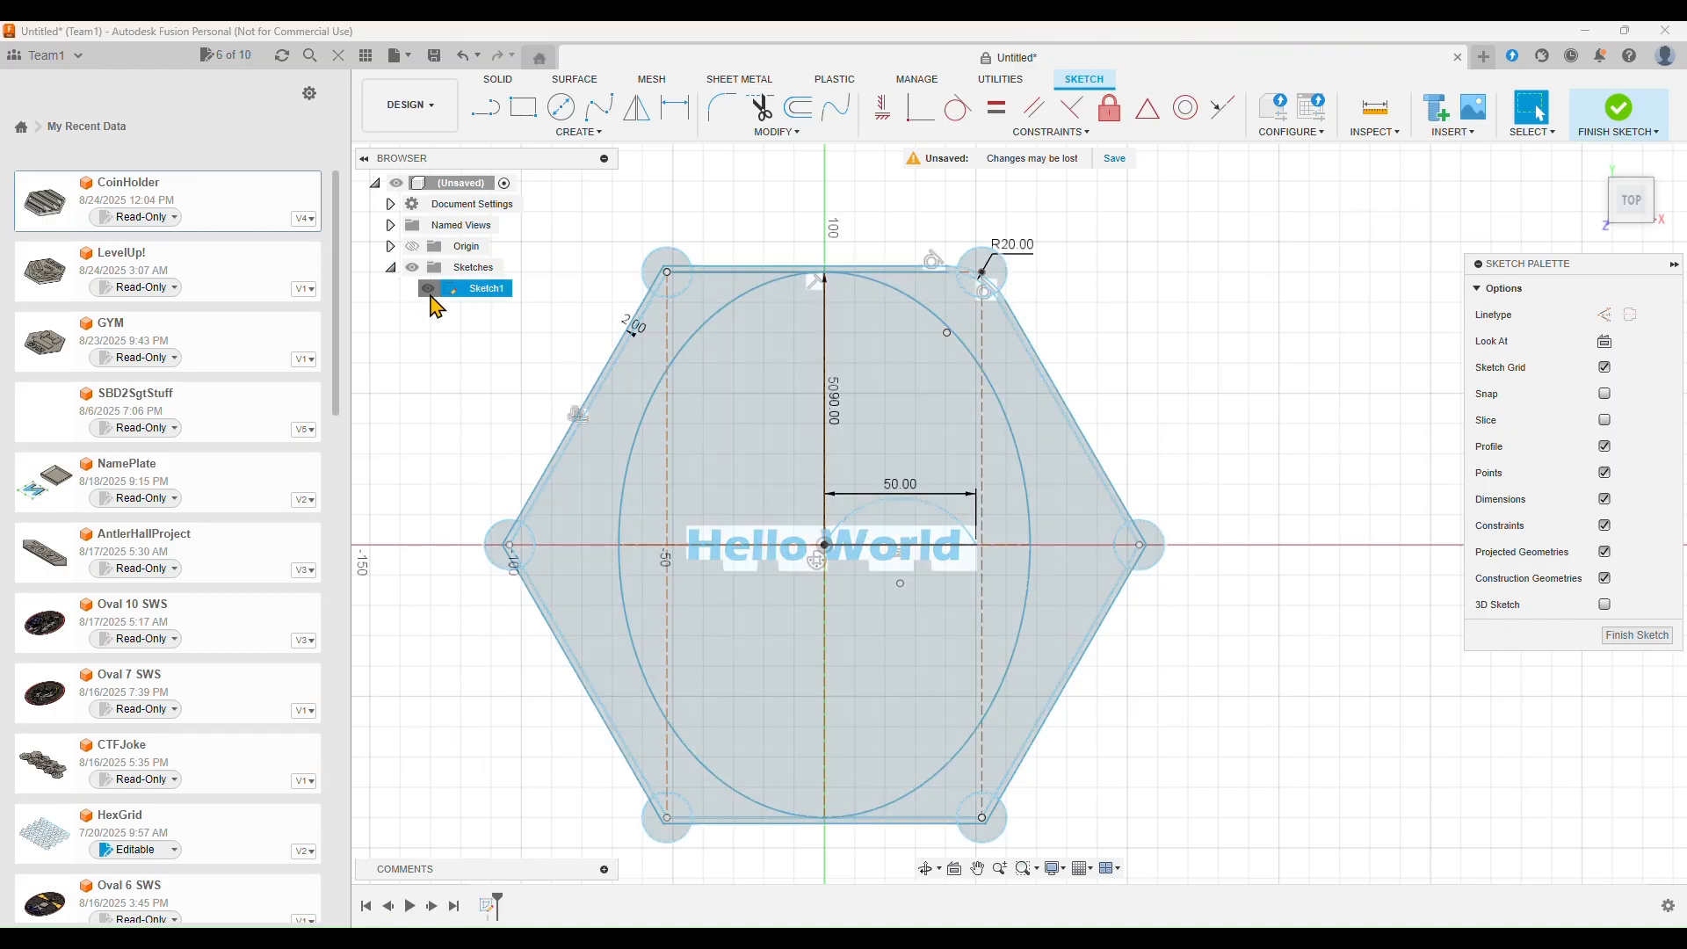
click(427, 289)
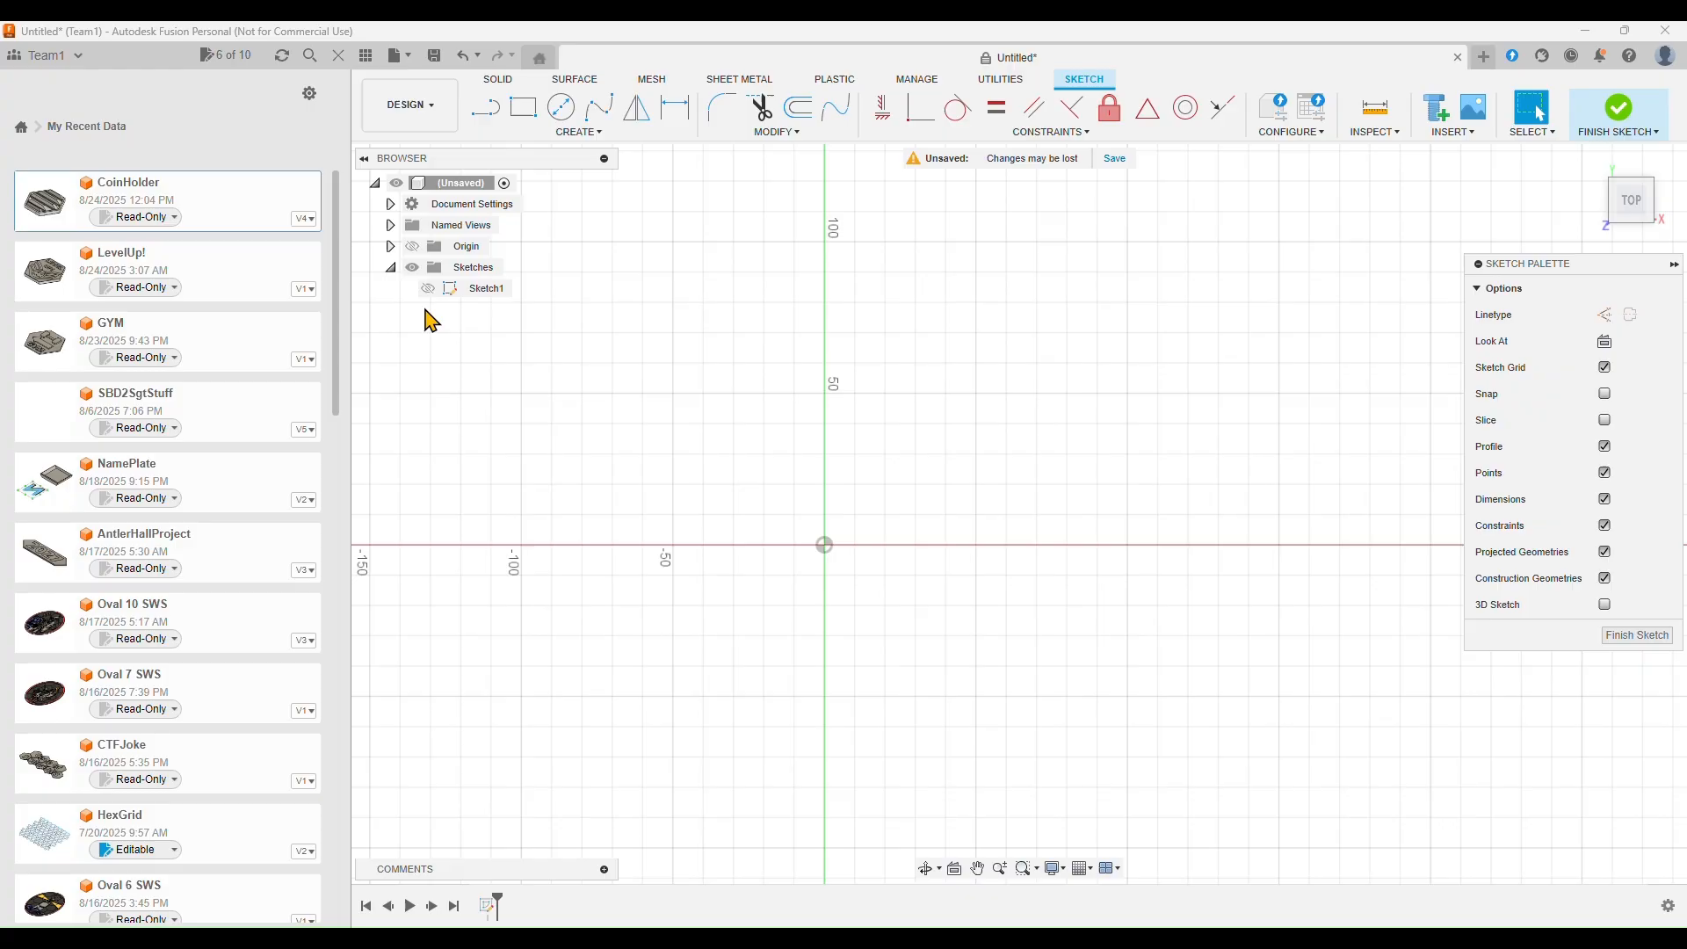
click(587, 138)
mouse_move(615, 222)
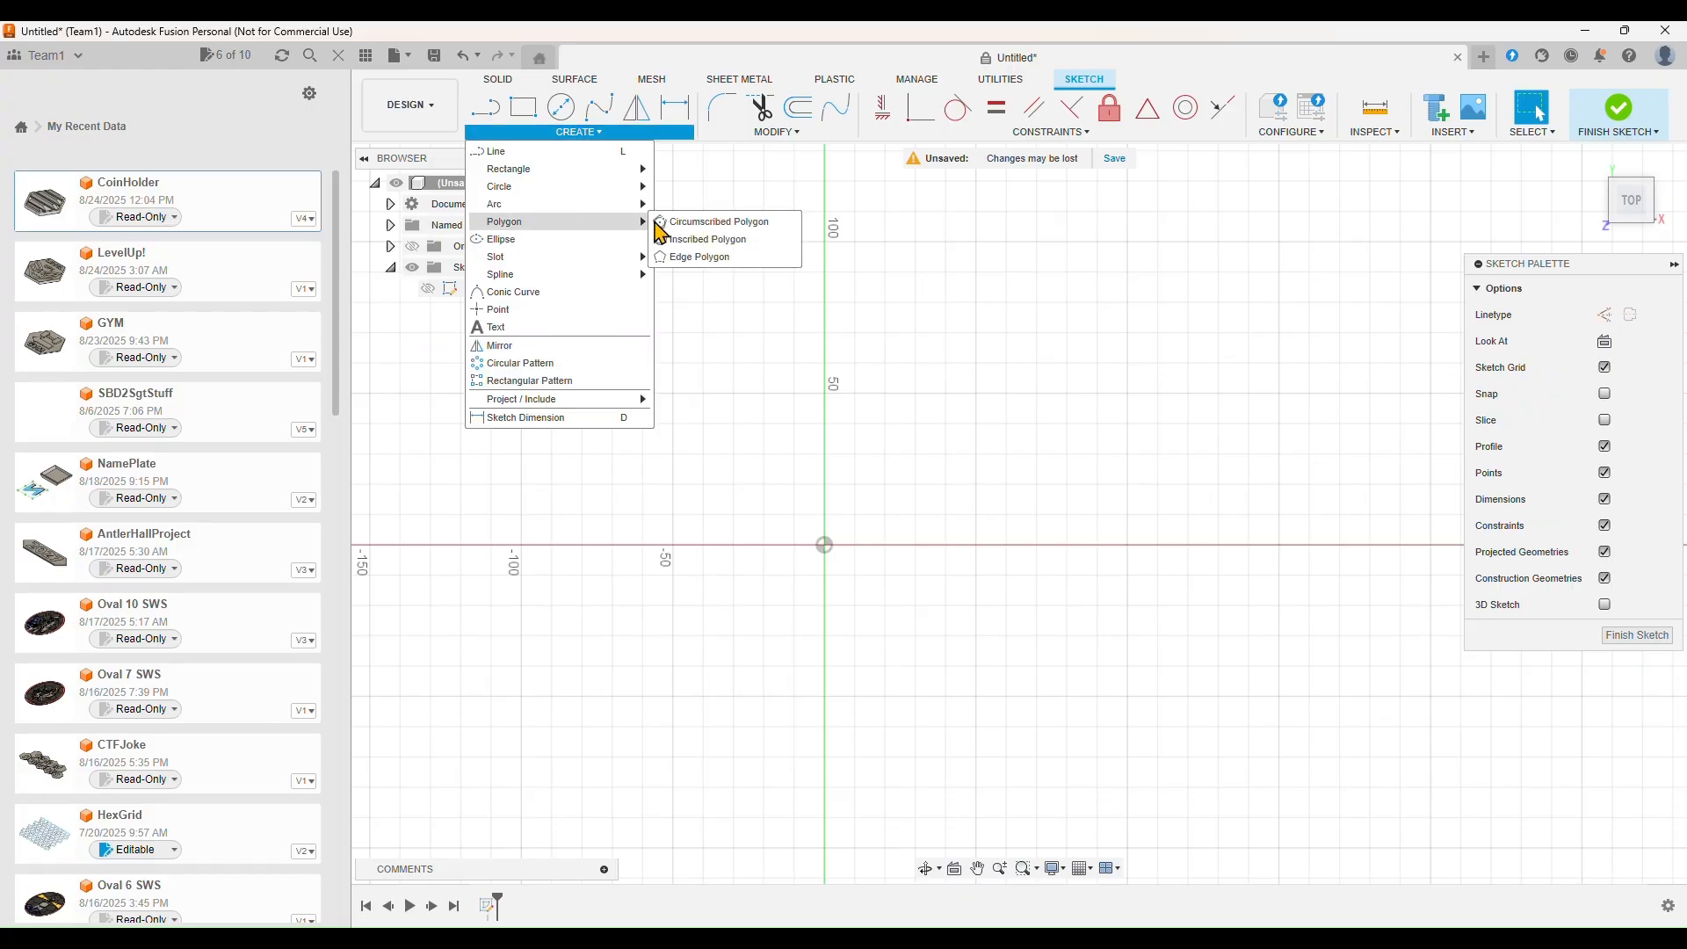
click(693, 239)
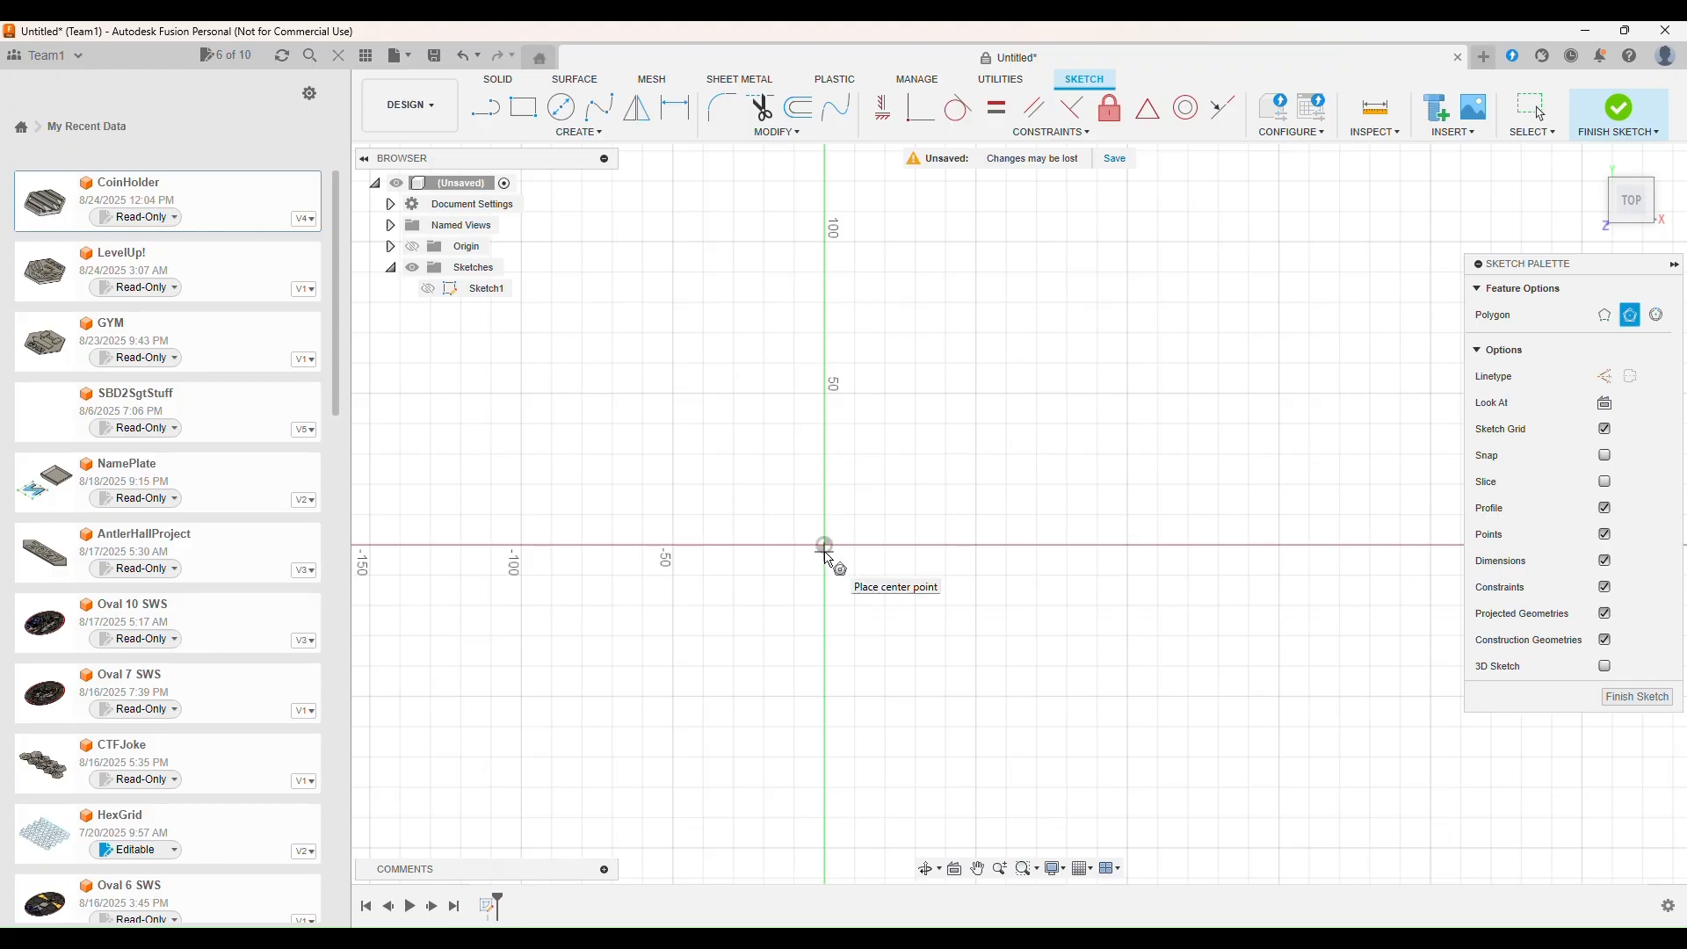
right_click(825, 552)
click(773, 563)
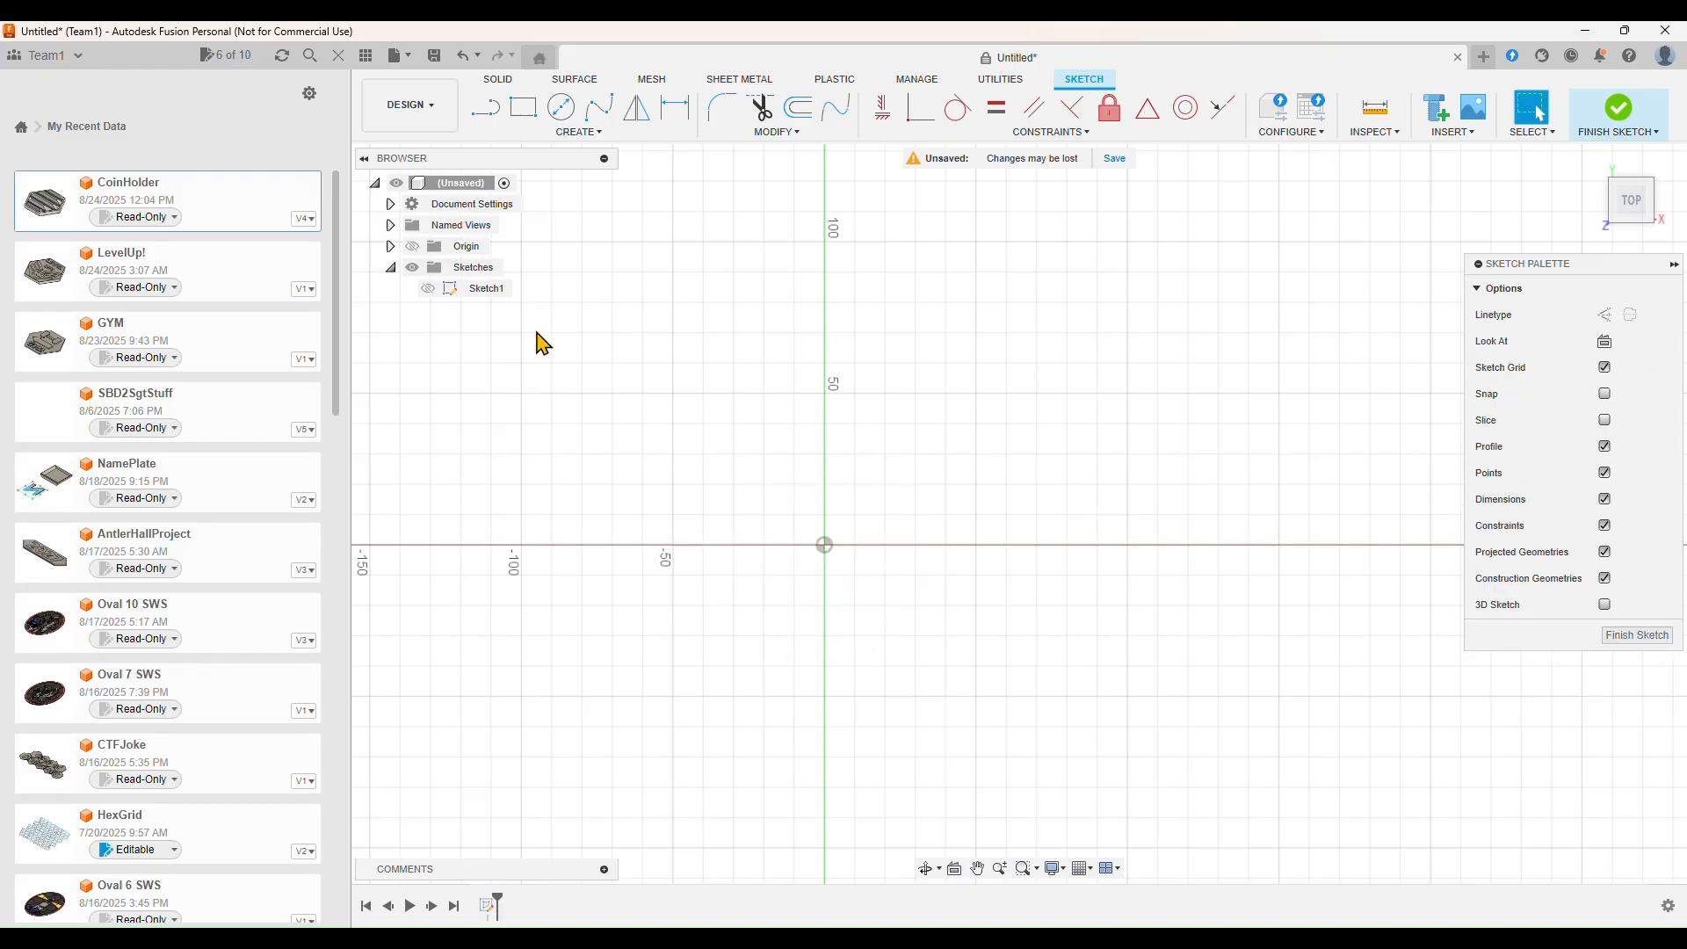
Show the origin's planes and axes in the workspace
click(411, 245)
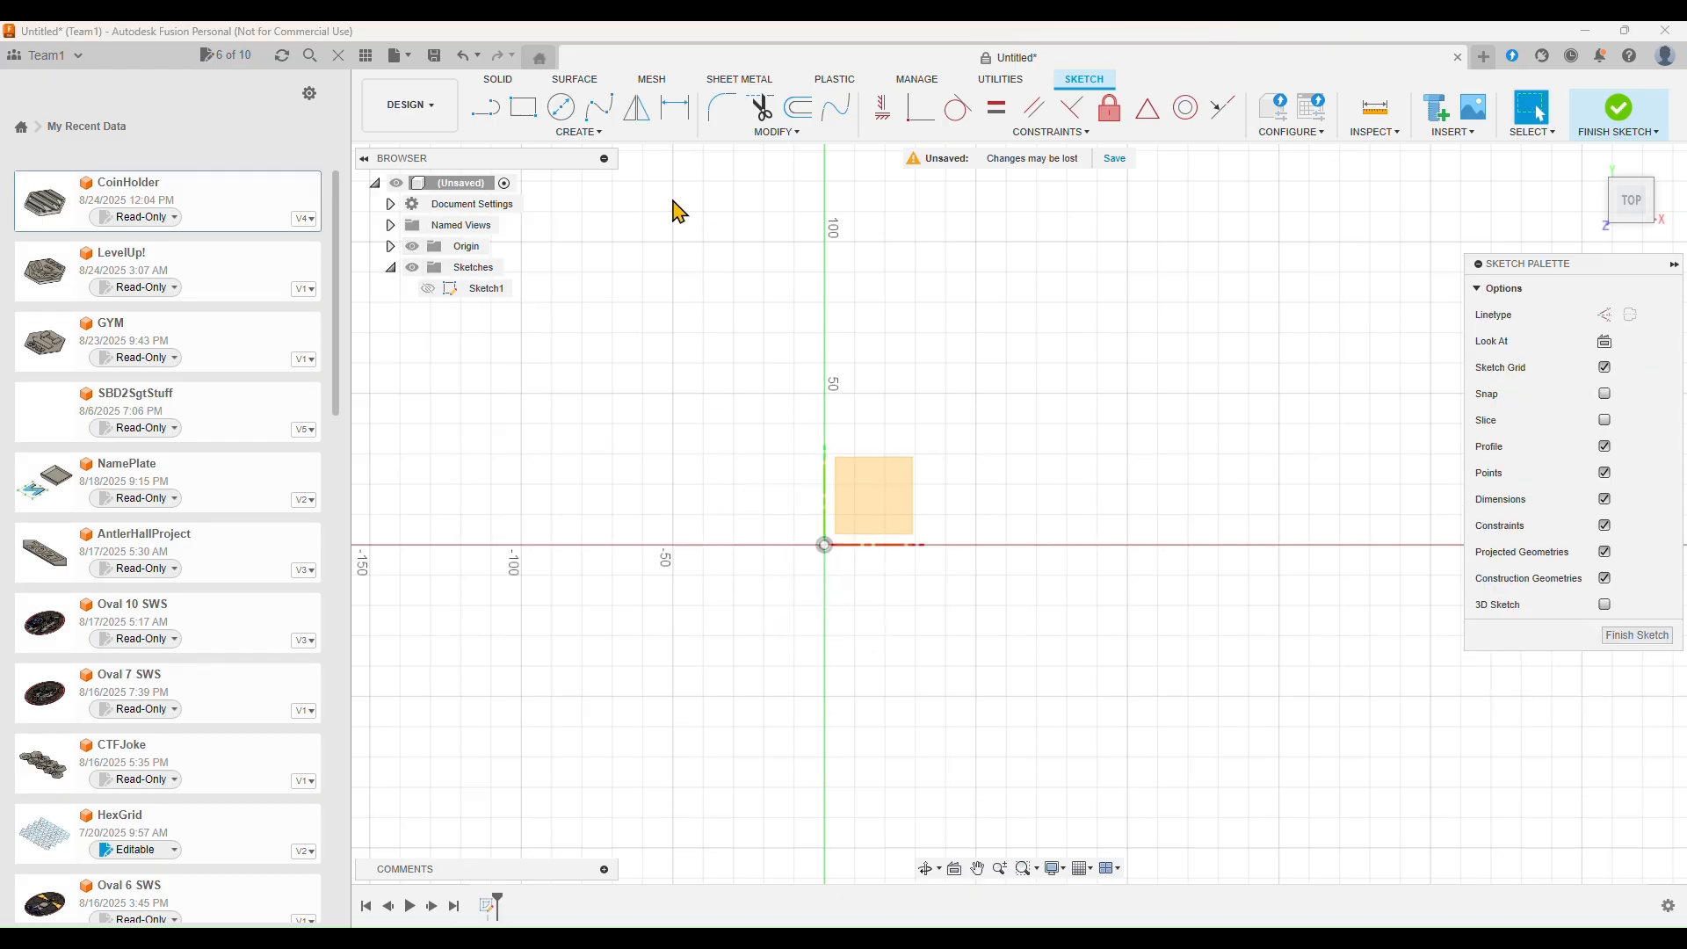
click(580, 138)
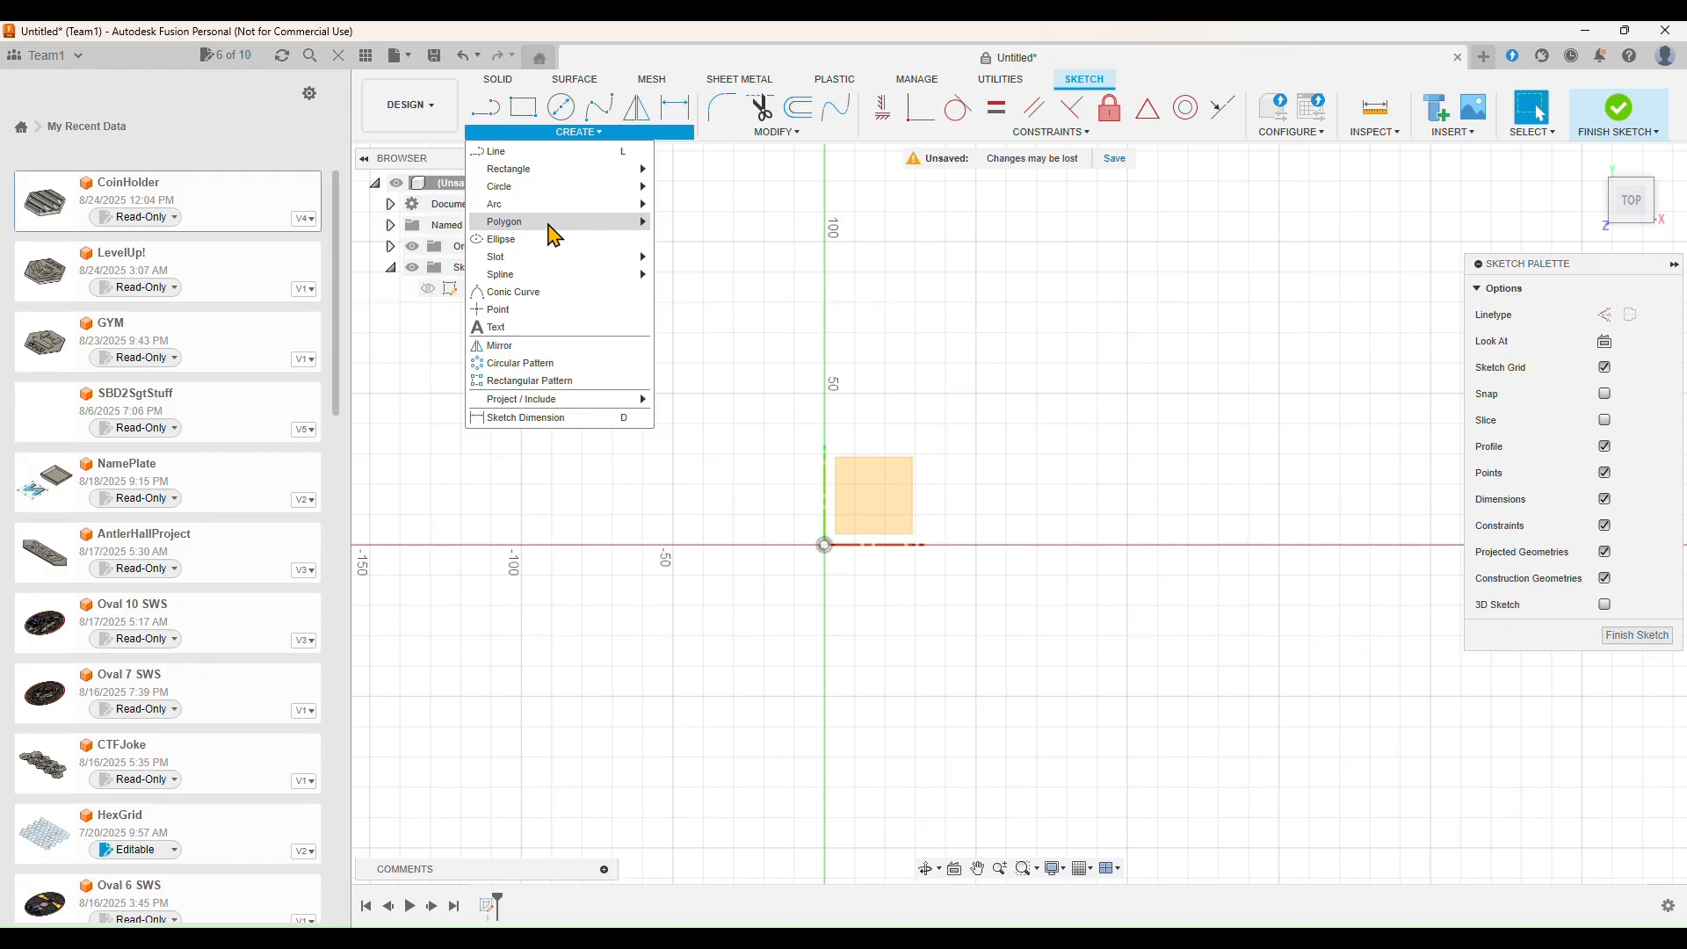
mouse_move(562, 221)
click(688, 222)
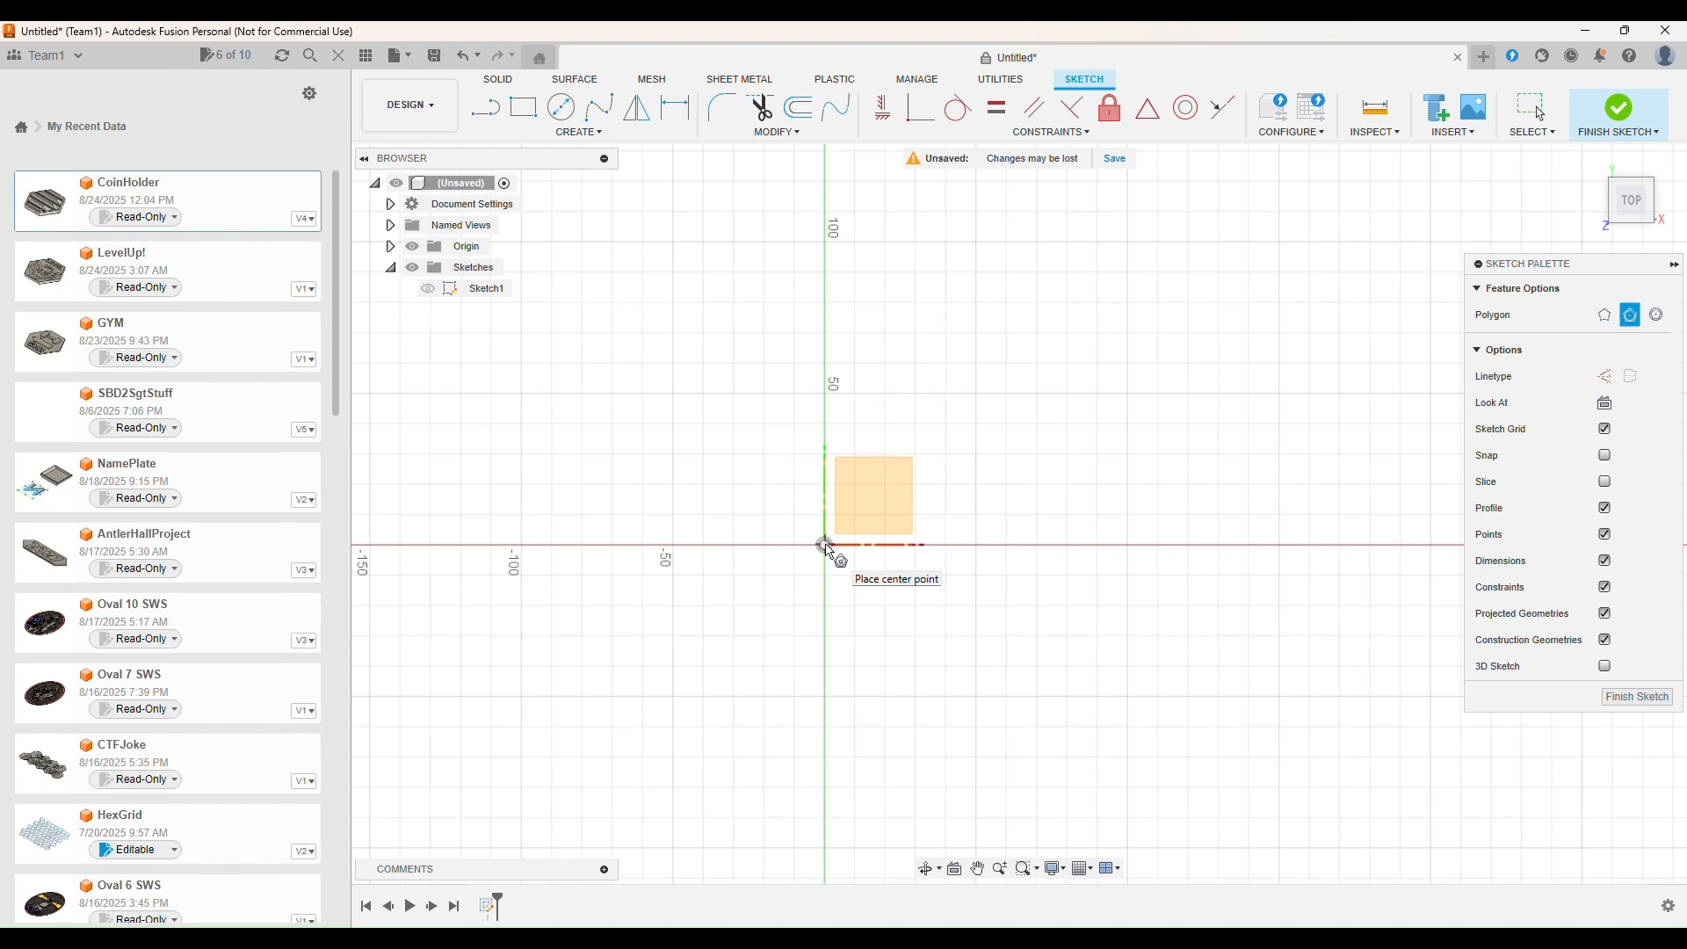
Finish editing Sketch1 and hide it from the workspace
click(1639, 696)
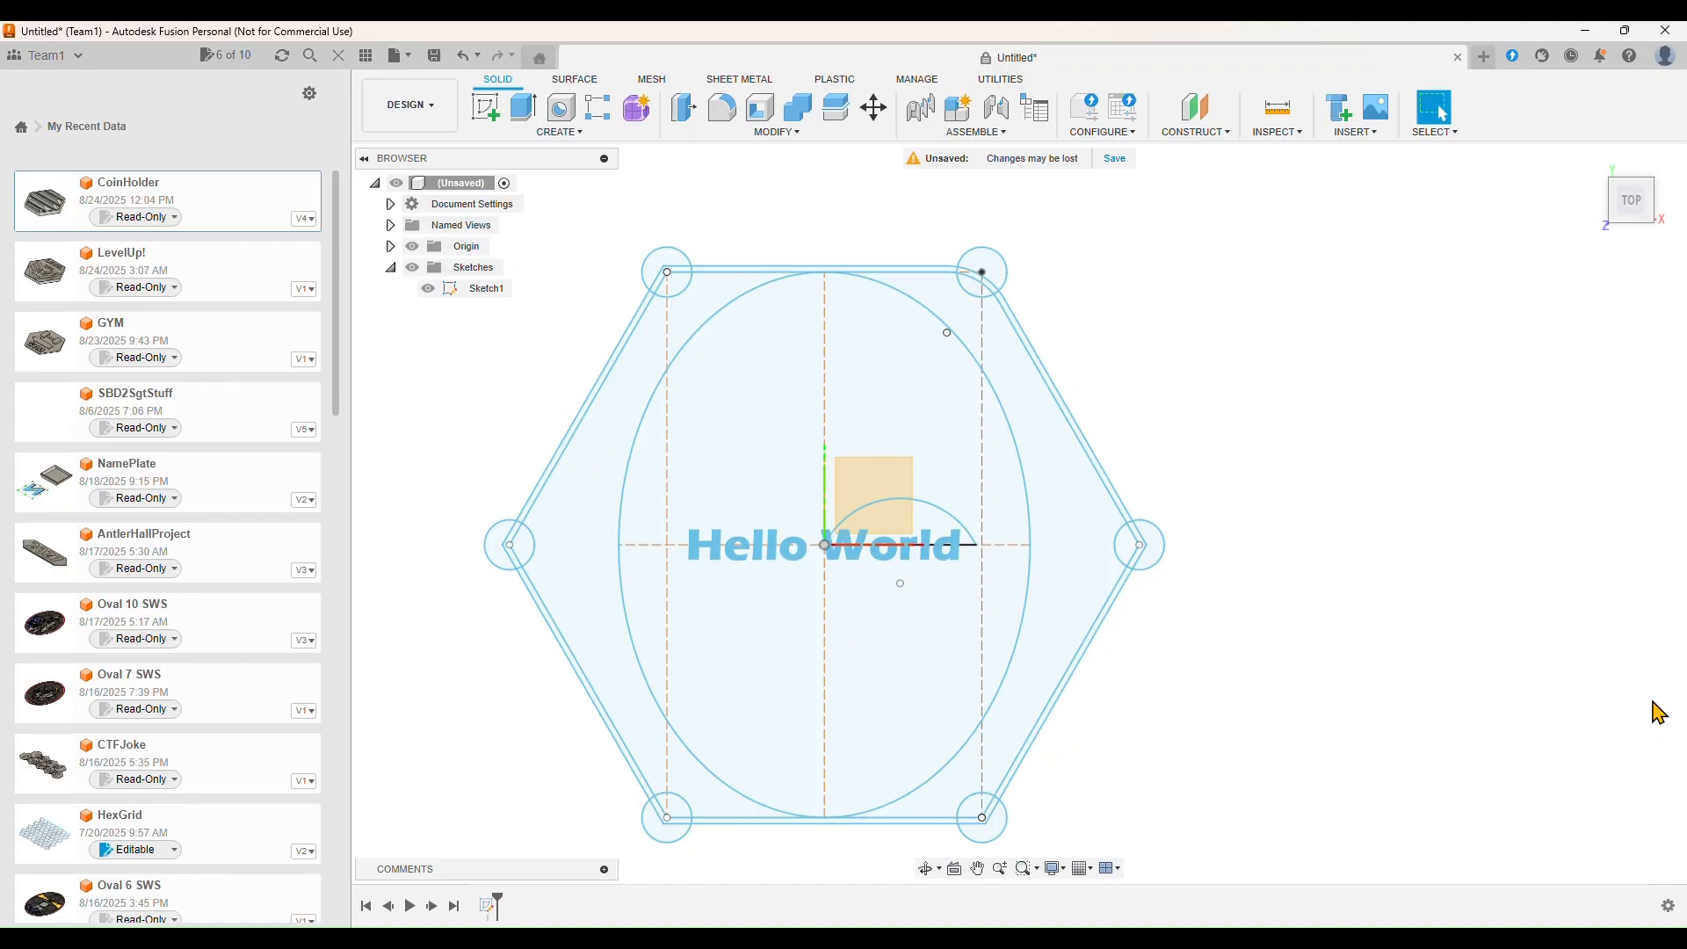
click(428, 288)
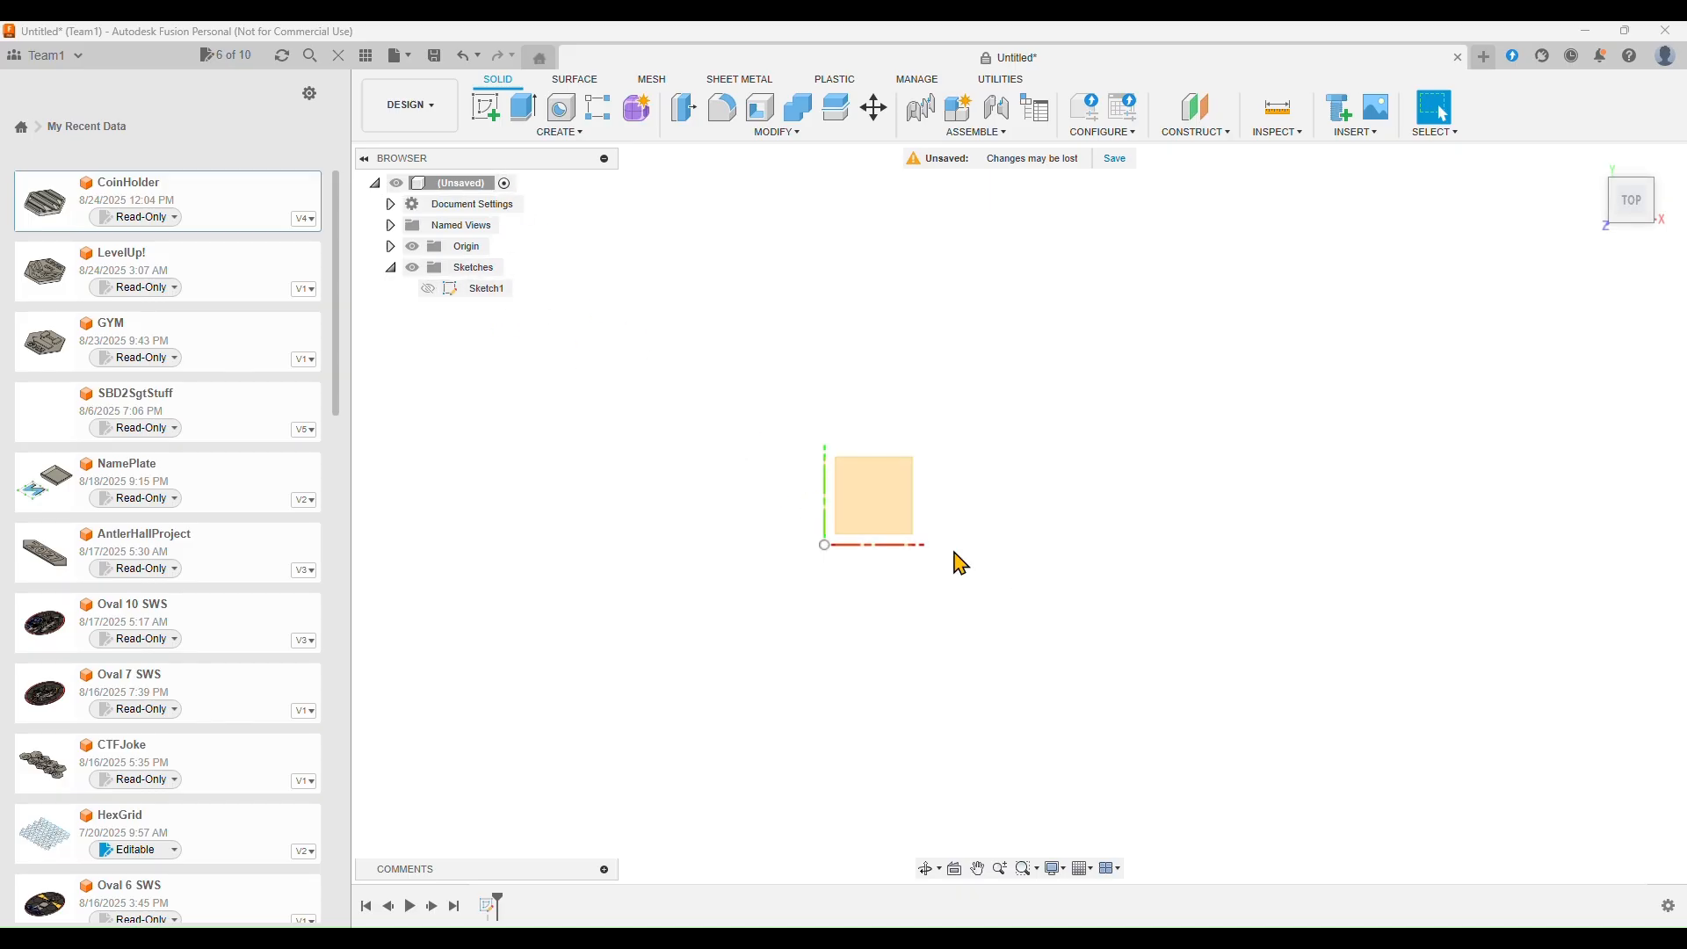
Start a new sketch on the XY origin plane and briefly highlight the hidden first sketch from the design history
click(485, 106)
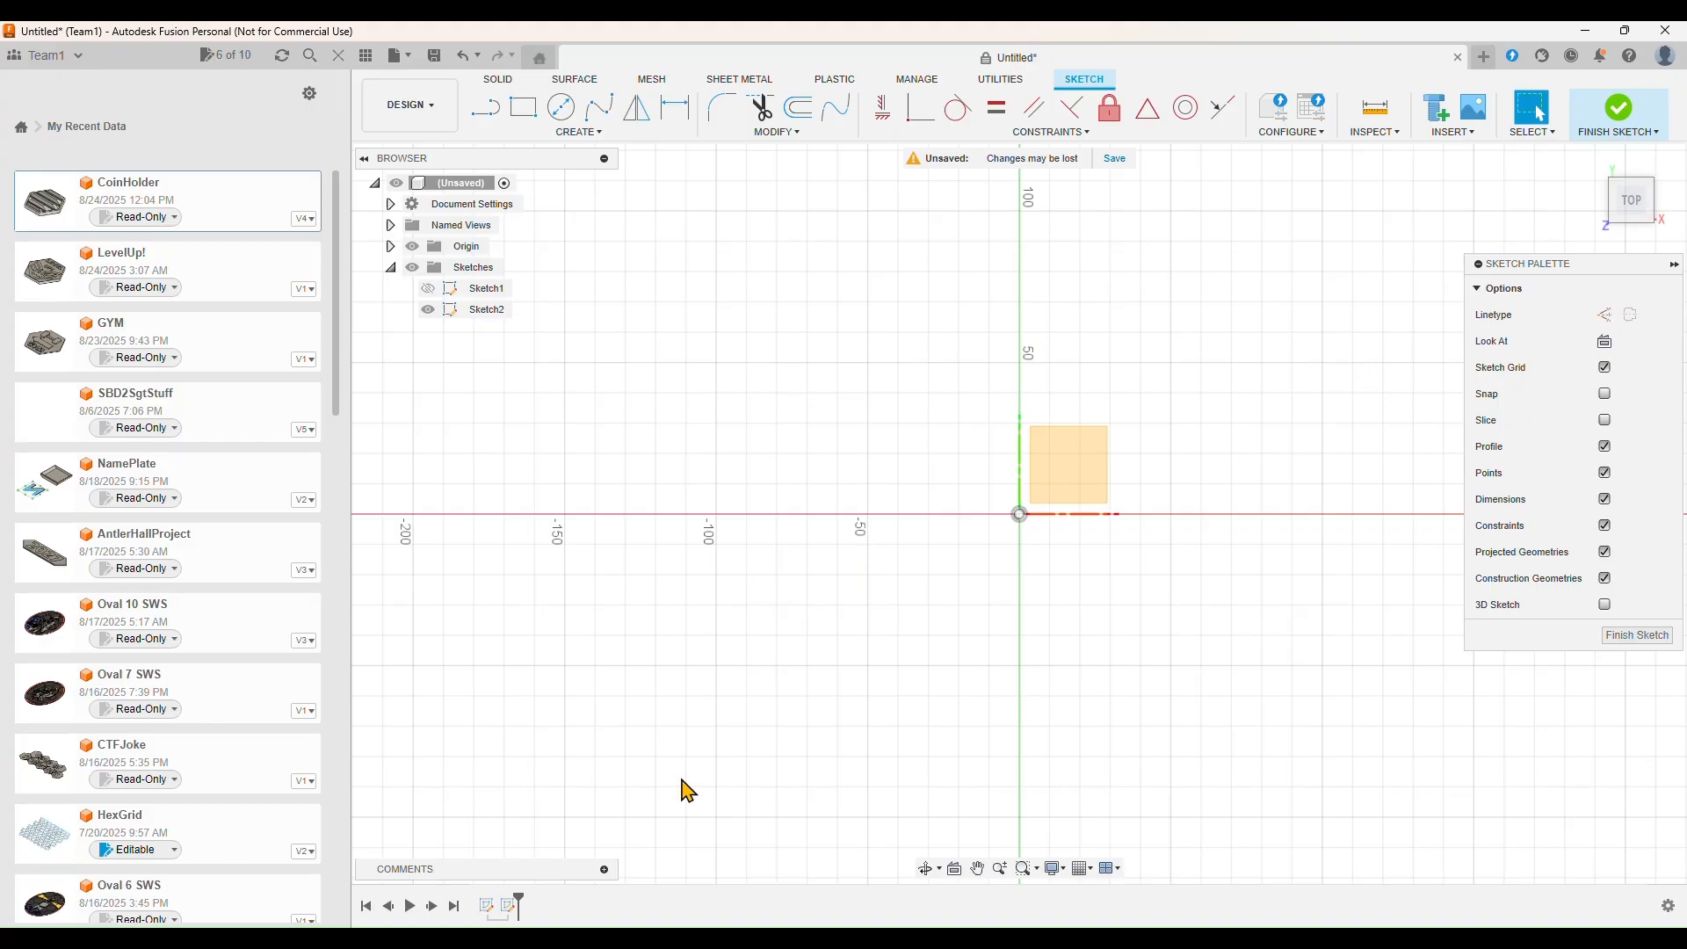
click(487, 905)
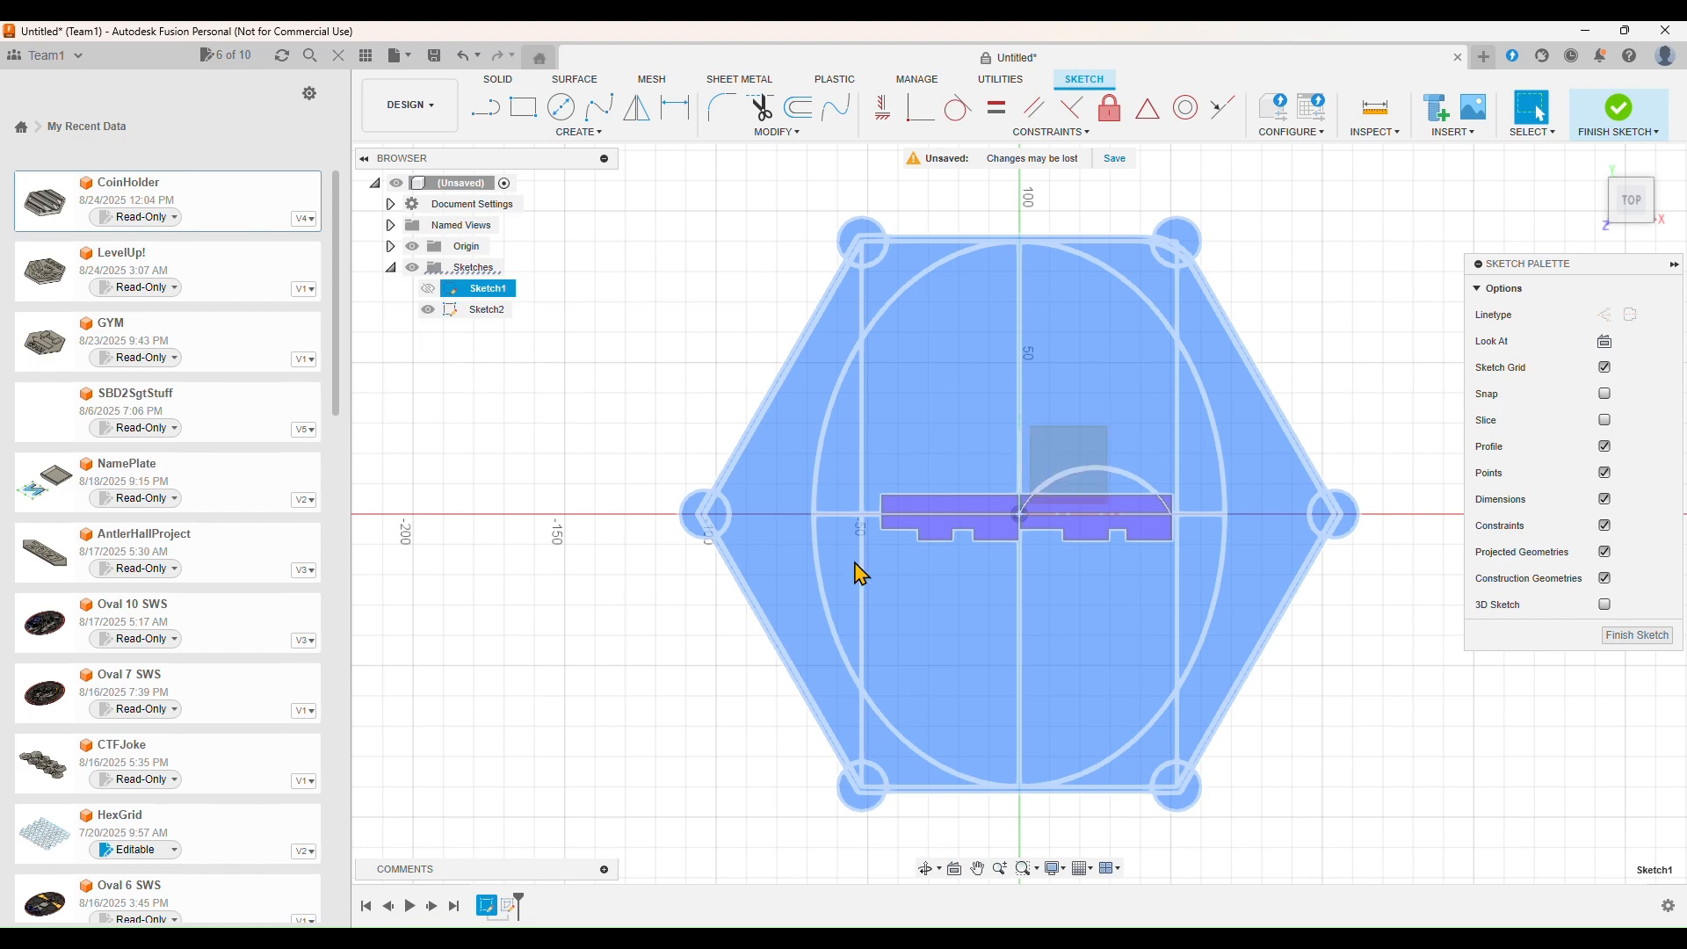
click(649, 415)
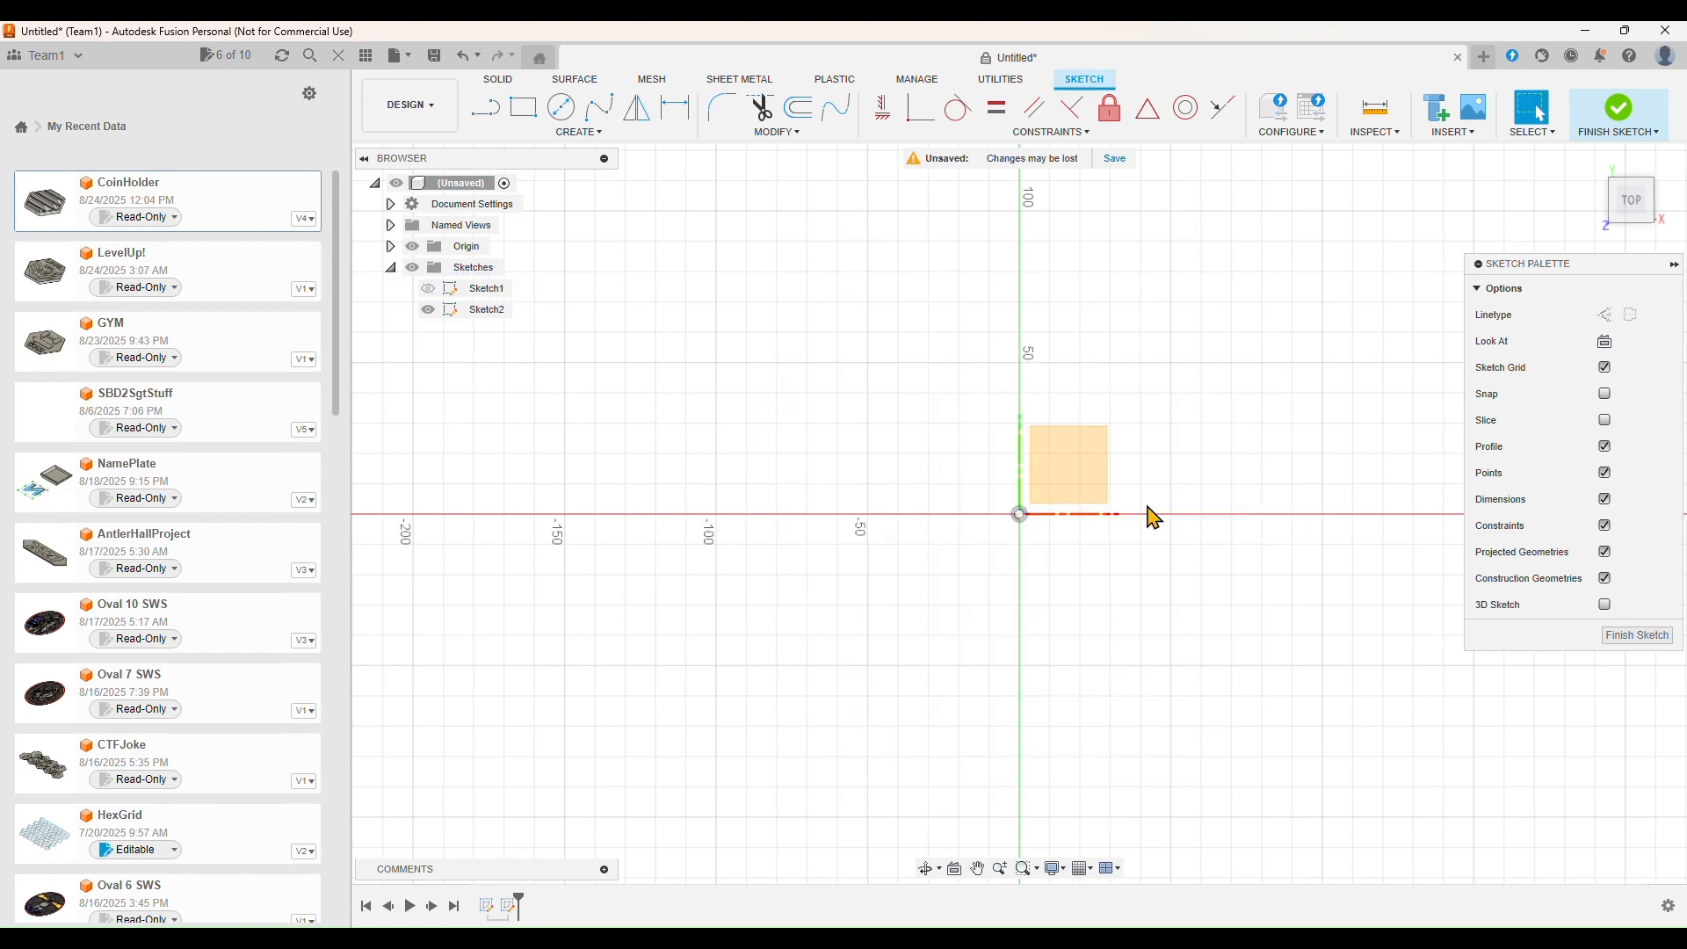
Draw a circumscribed six-sided polygon centred on the origin, 90 mm from centre to edge, and select its profile
click(597, 134)
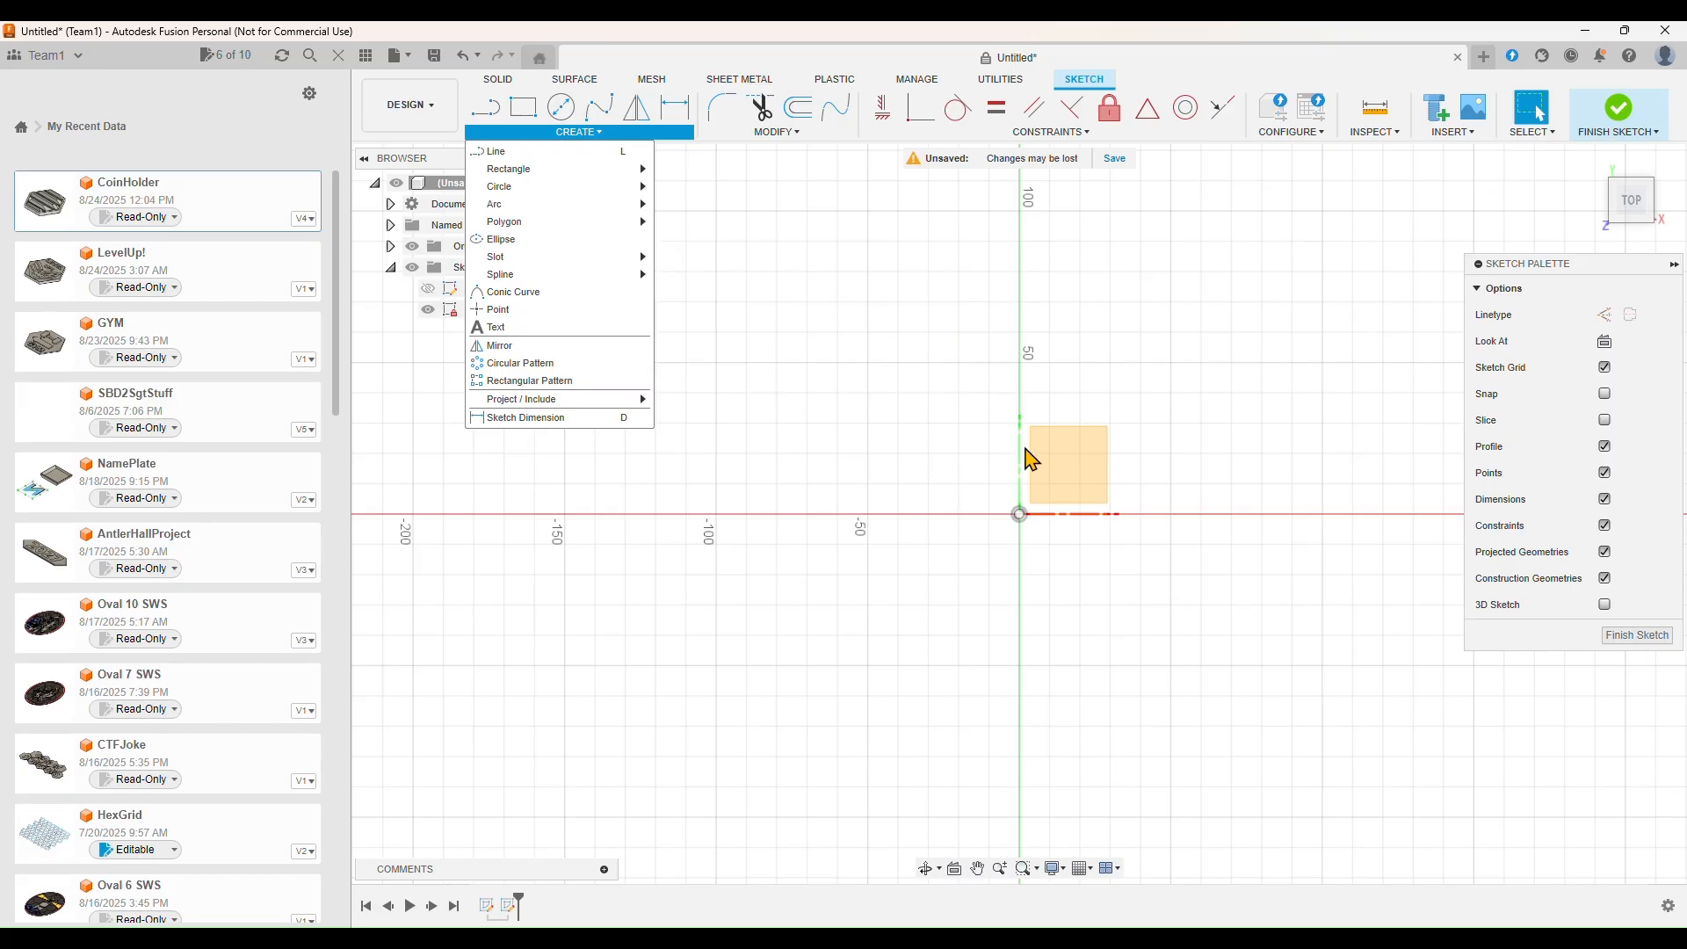
mouse_move(559, 192)
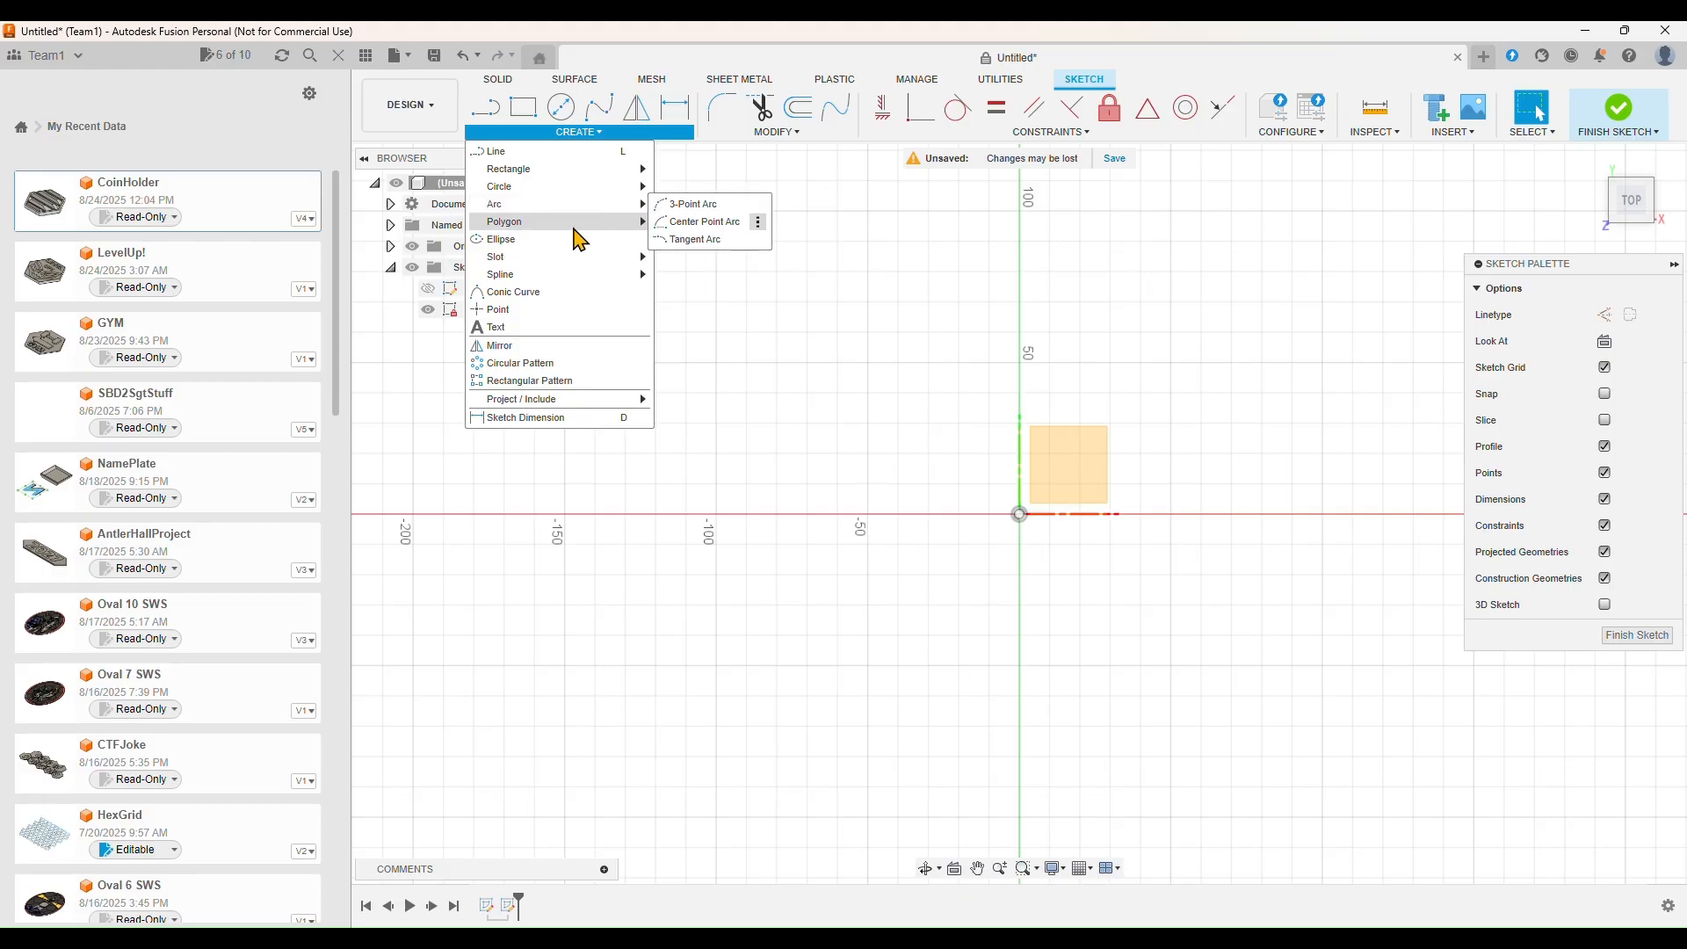
mouse_move(576, 236)
click(705, 239)
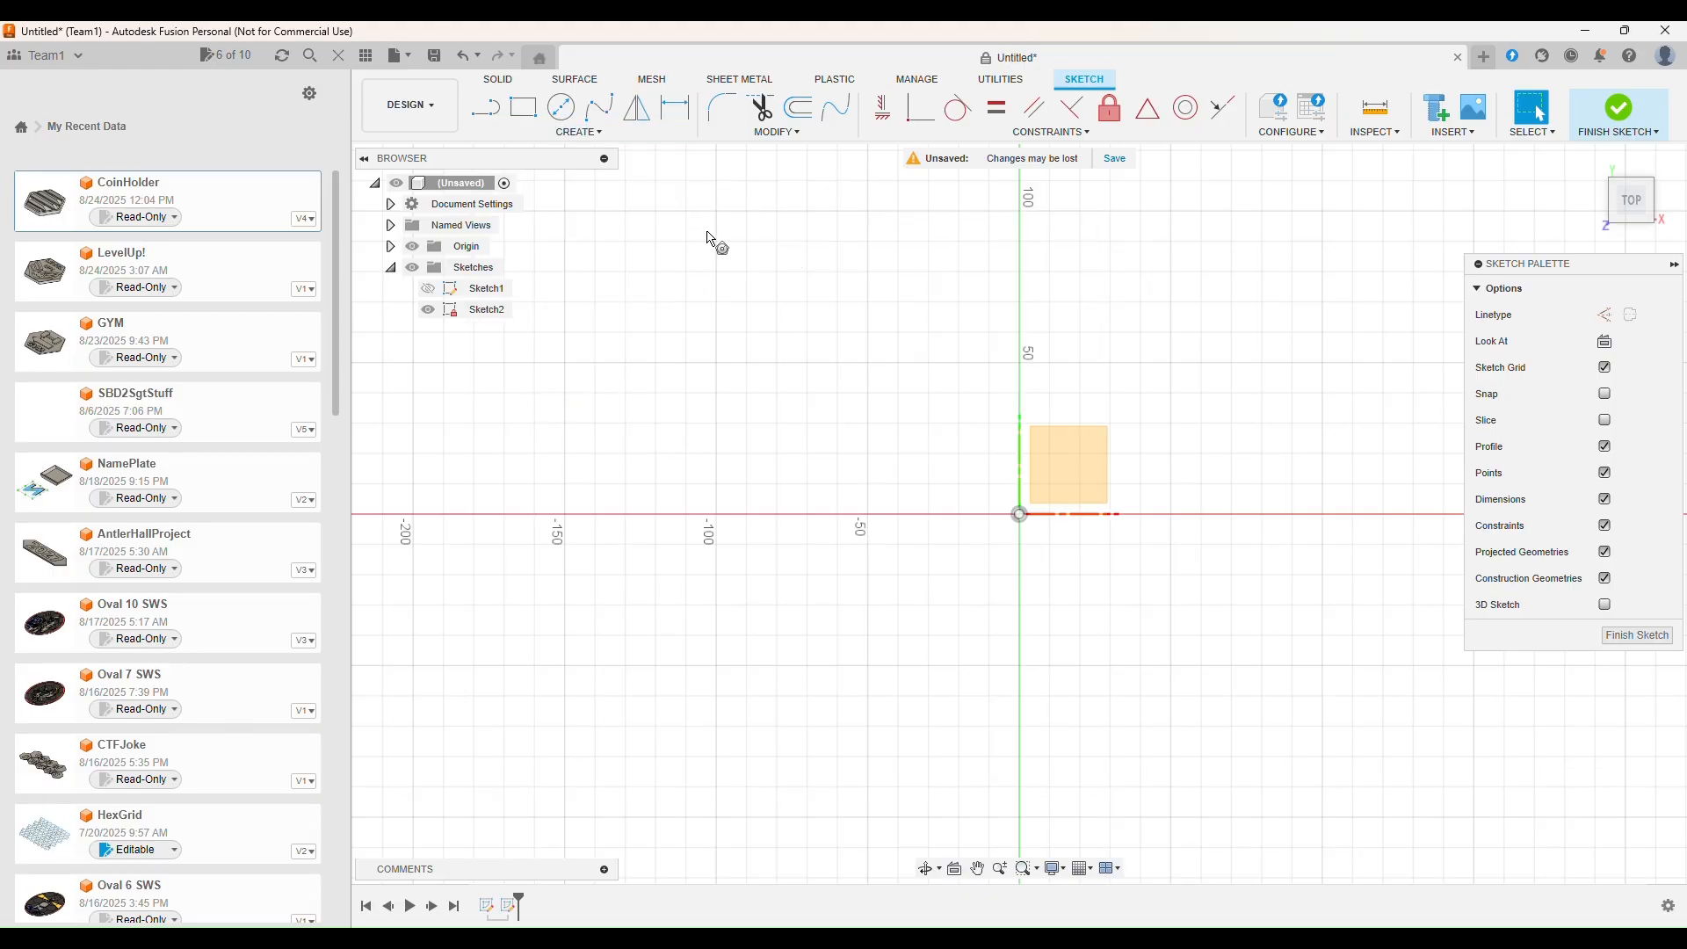
click(1018, 514)
key(Tab)
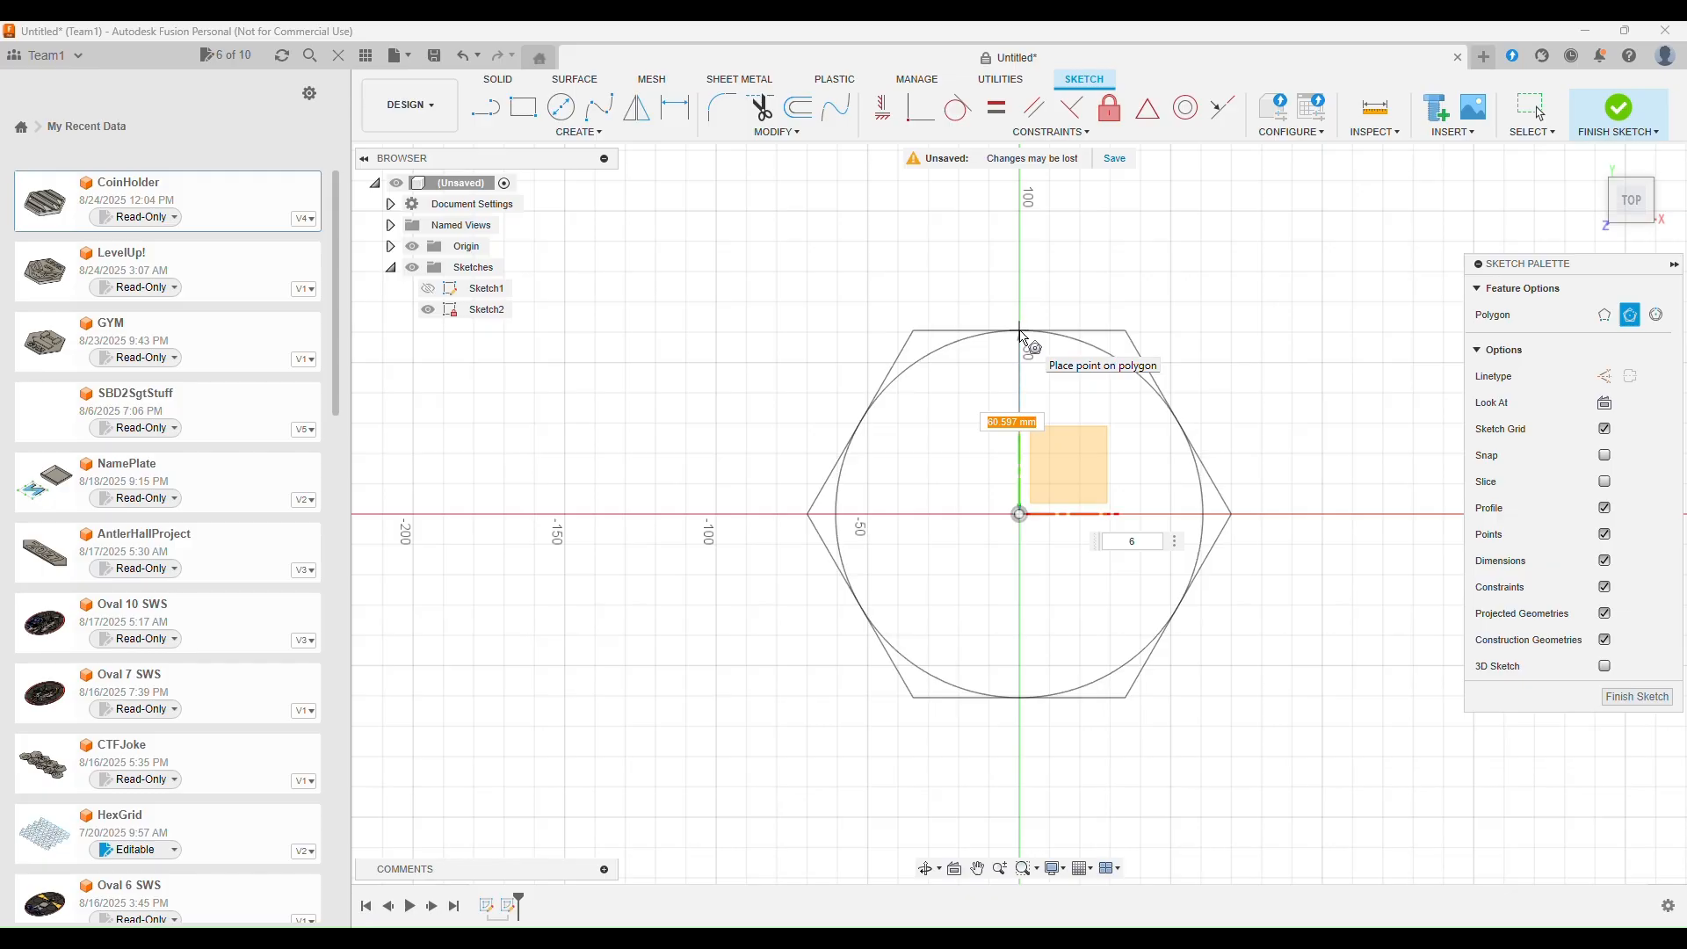
text(90)
key(Tab)
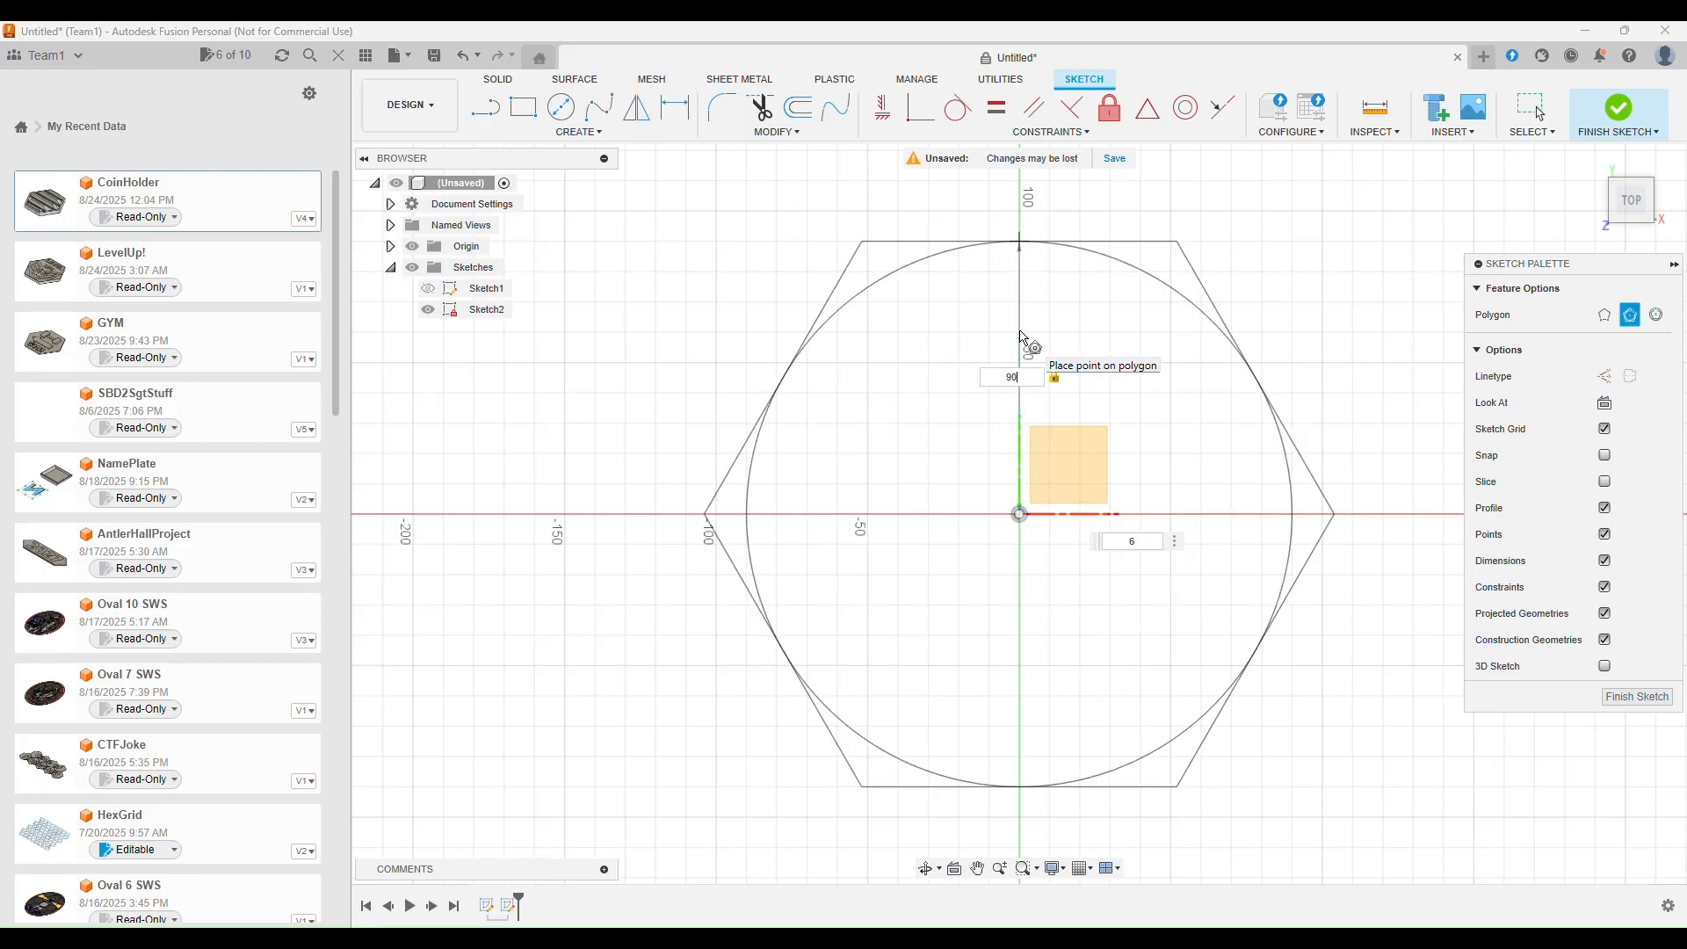
click(1022, 338)
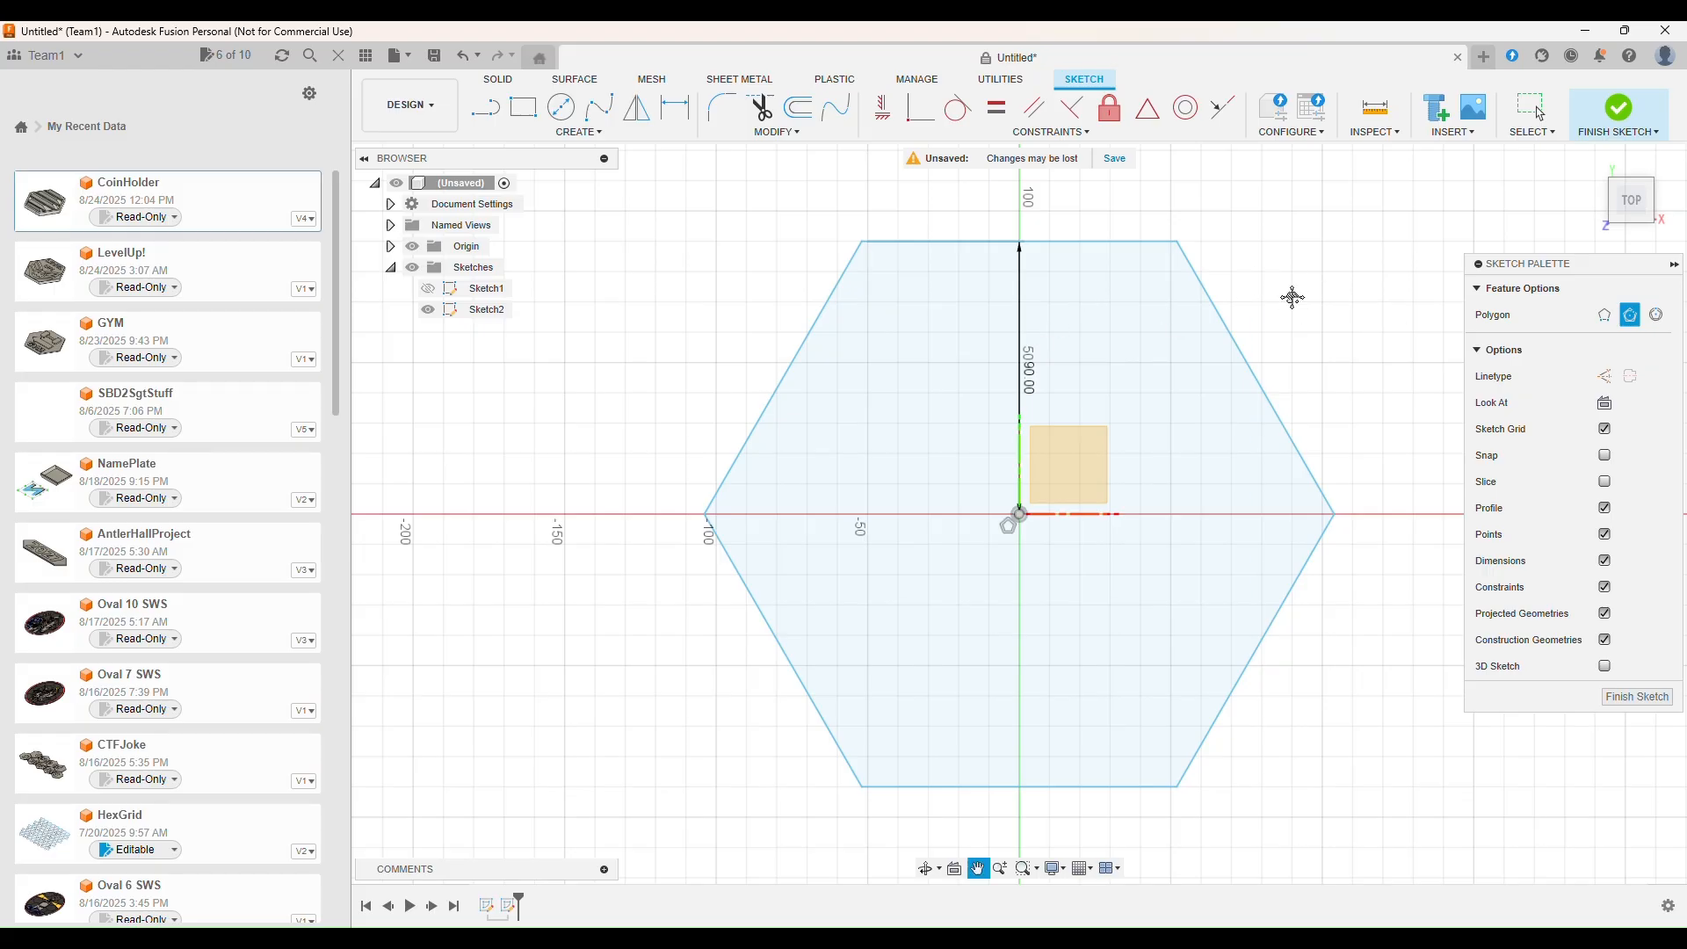
middle_drag(1292, 296, 1263, 312)
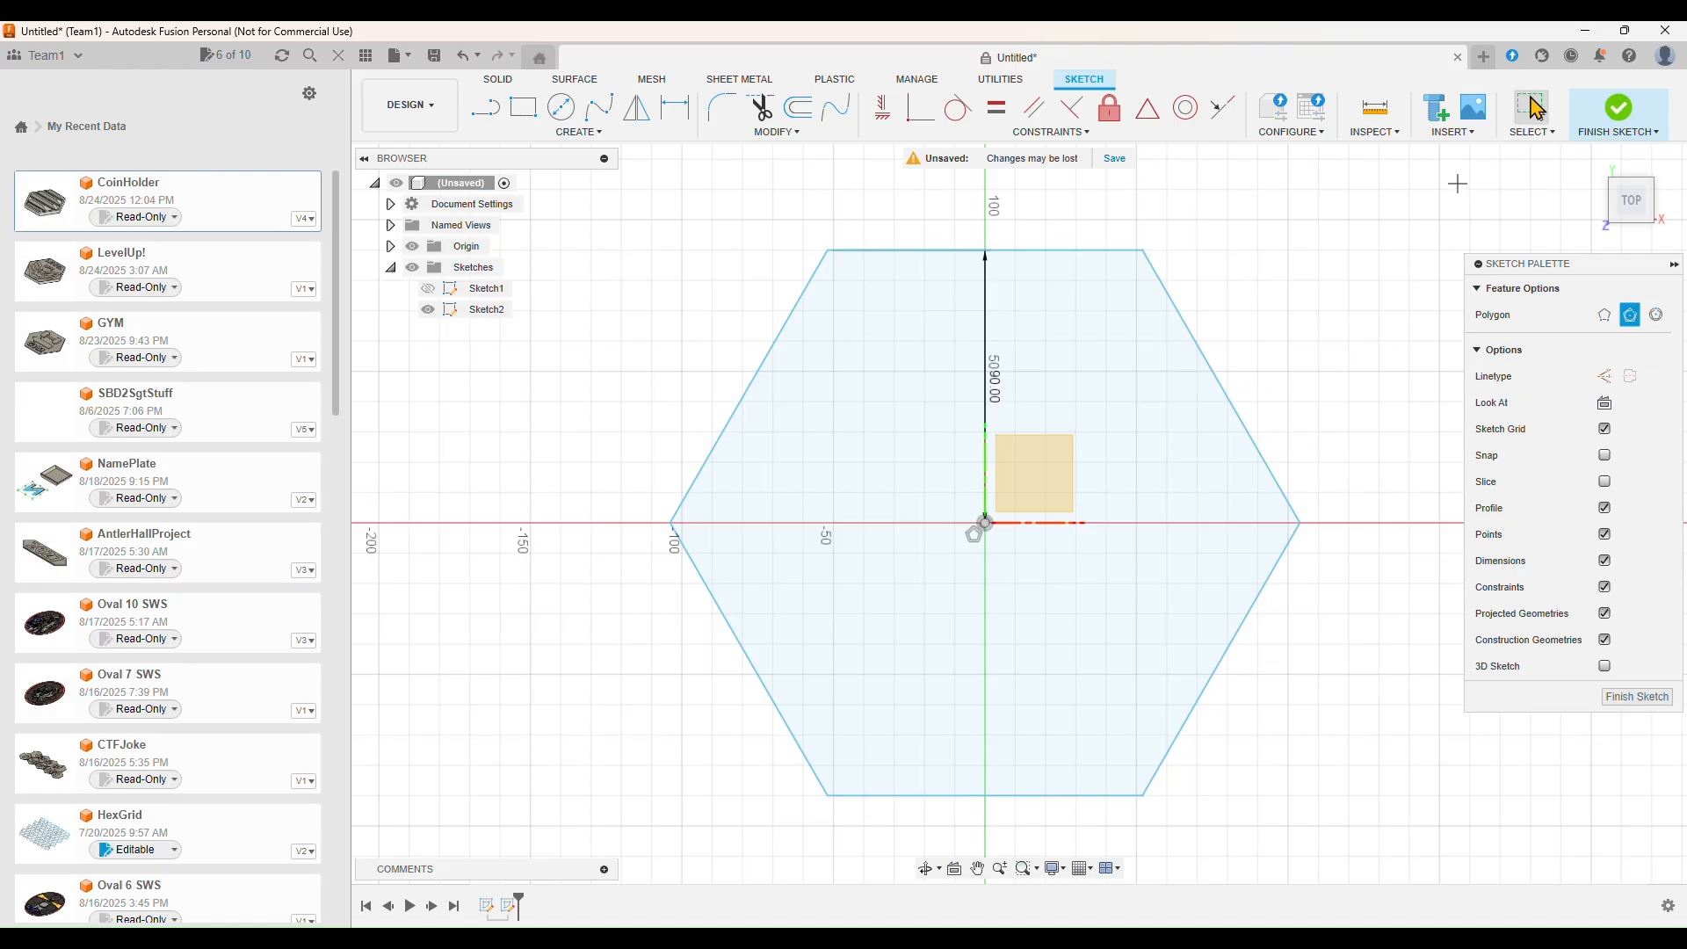
click(1530, 107)
click(1202, 464)
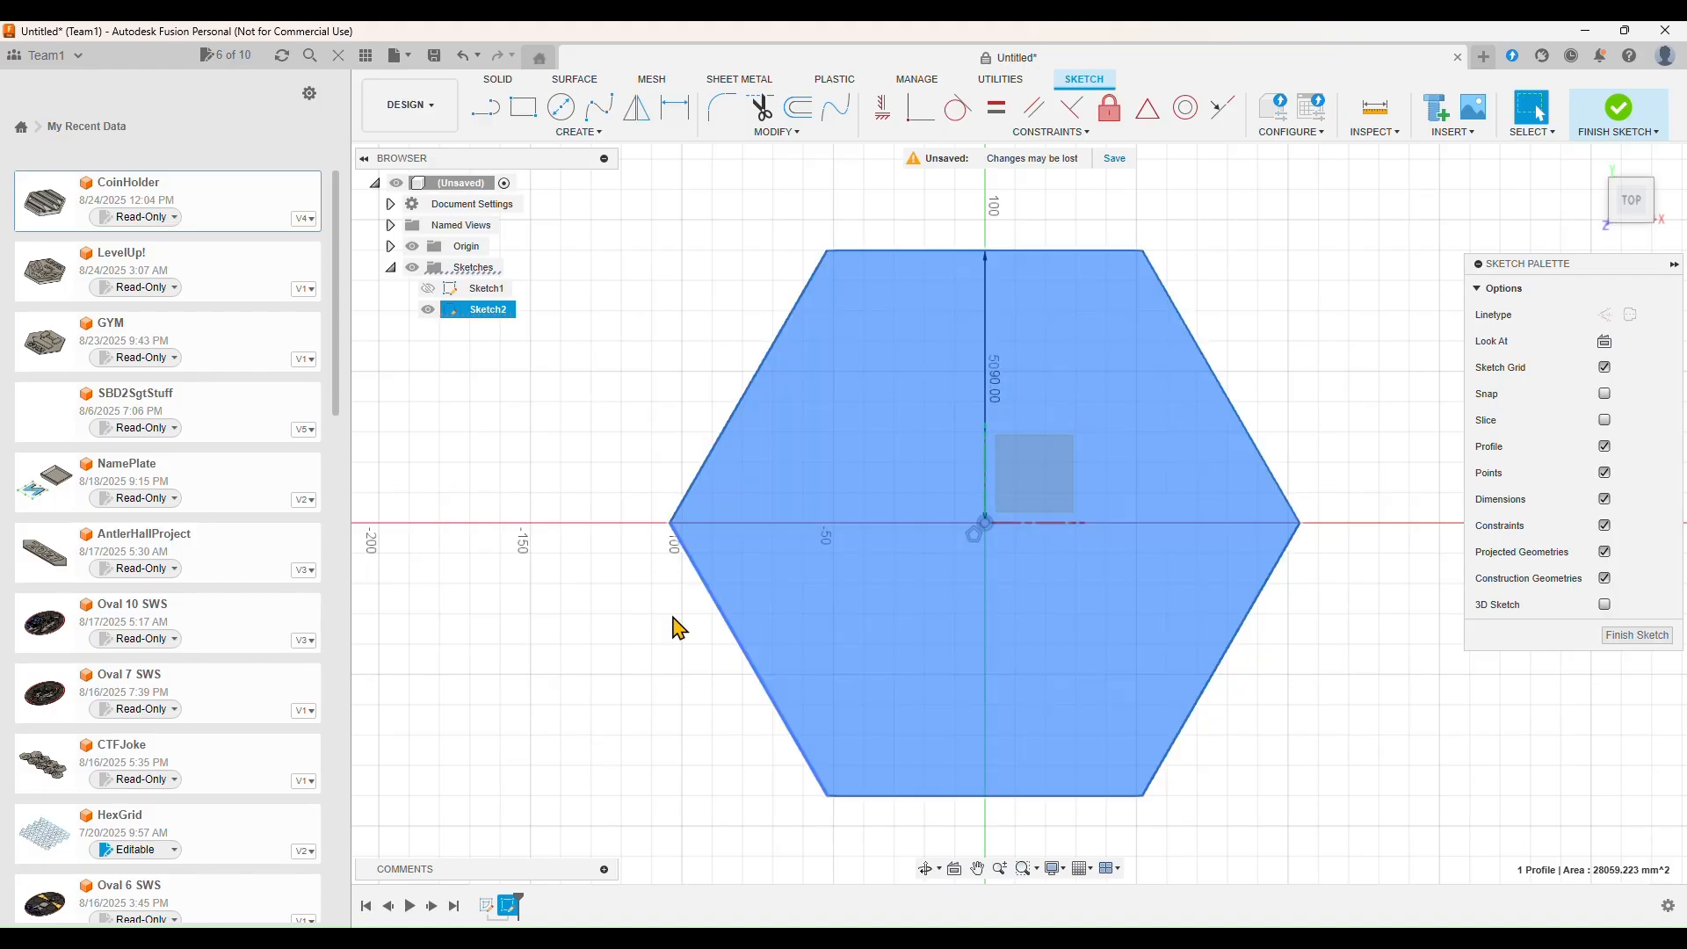
Show Sketch1 and select the separate profile regions inside the small circle at the hexagon's upper-right corner
click(428, 289)
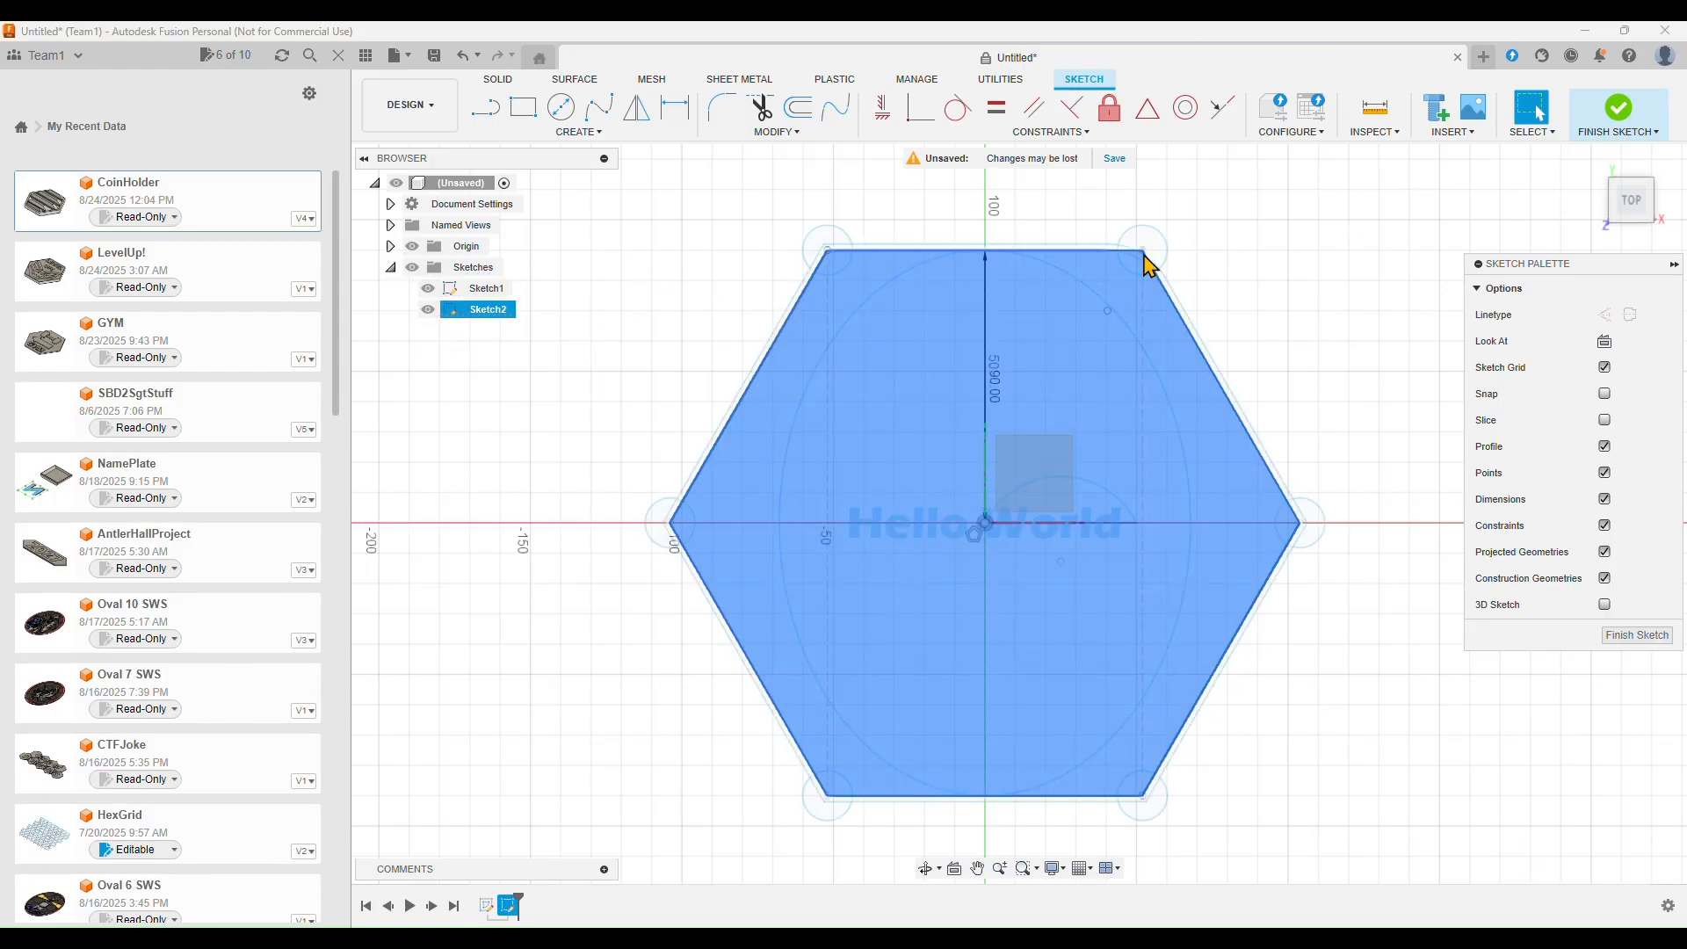
scroll(1196, 211, up, 6)
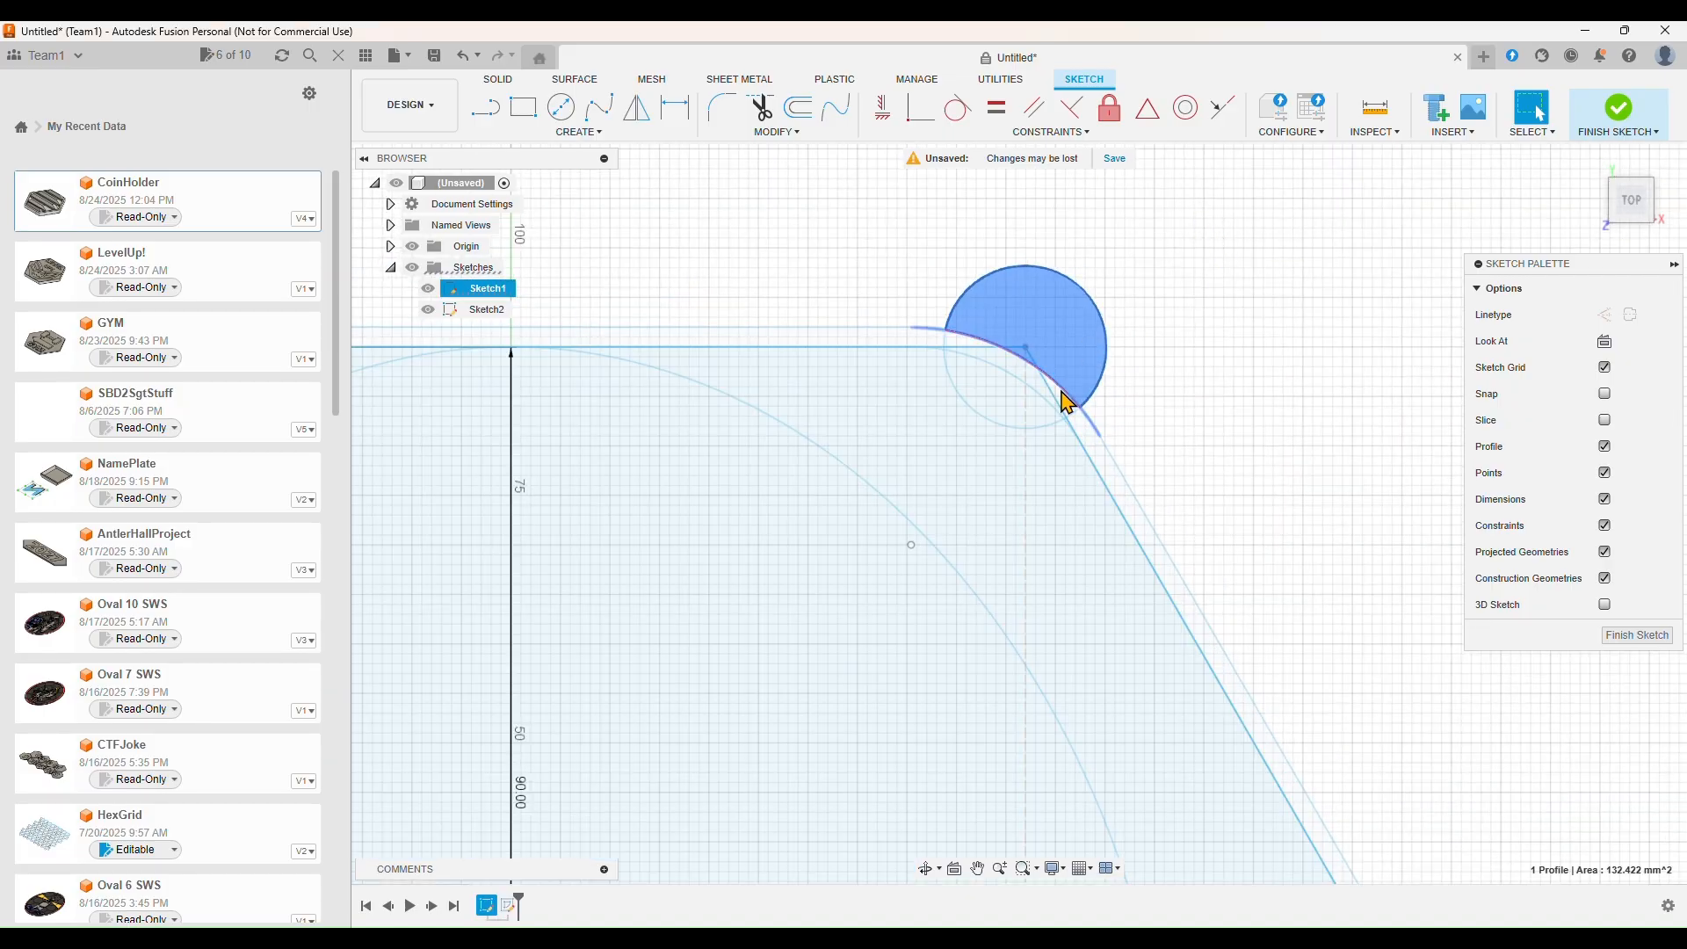
click(1069, 397)
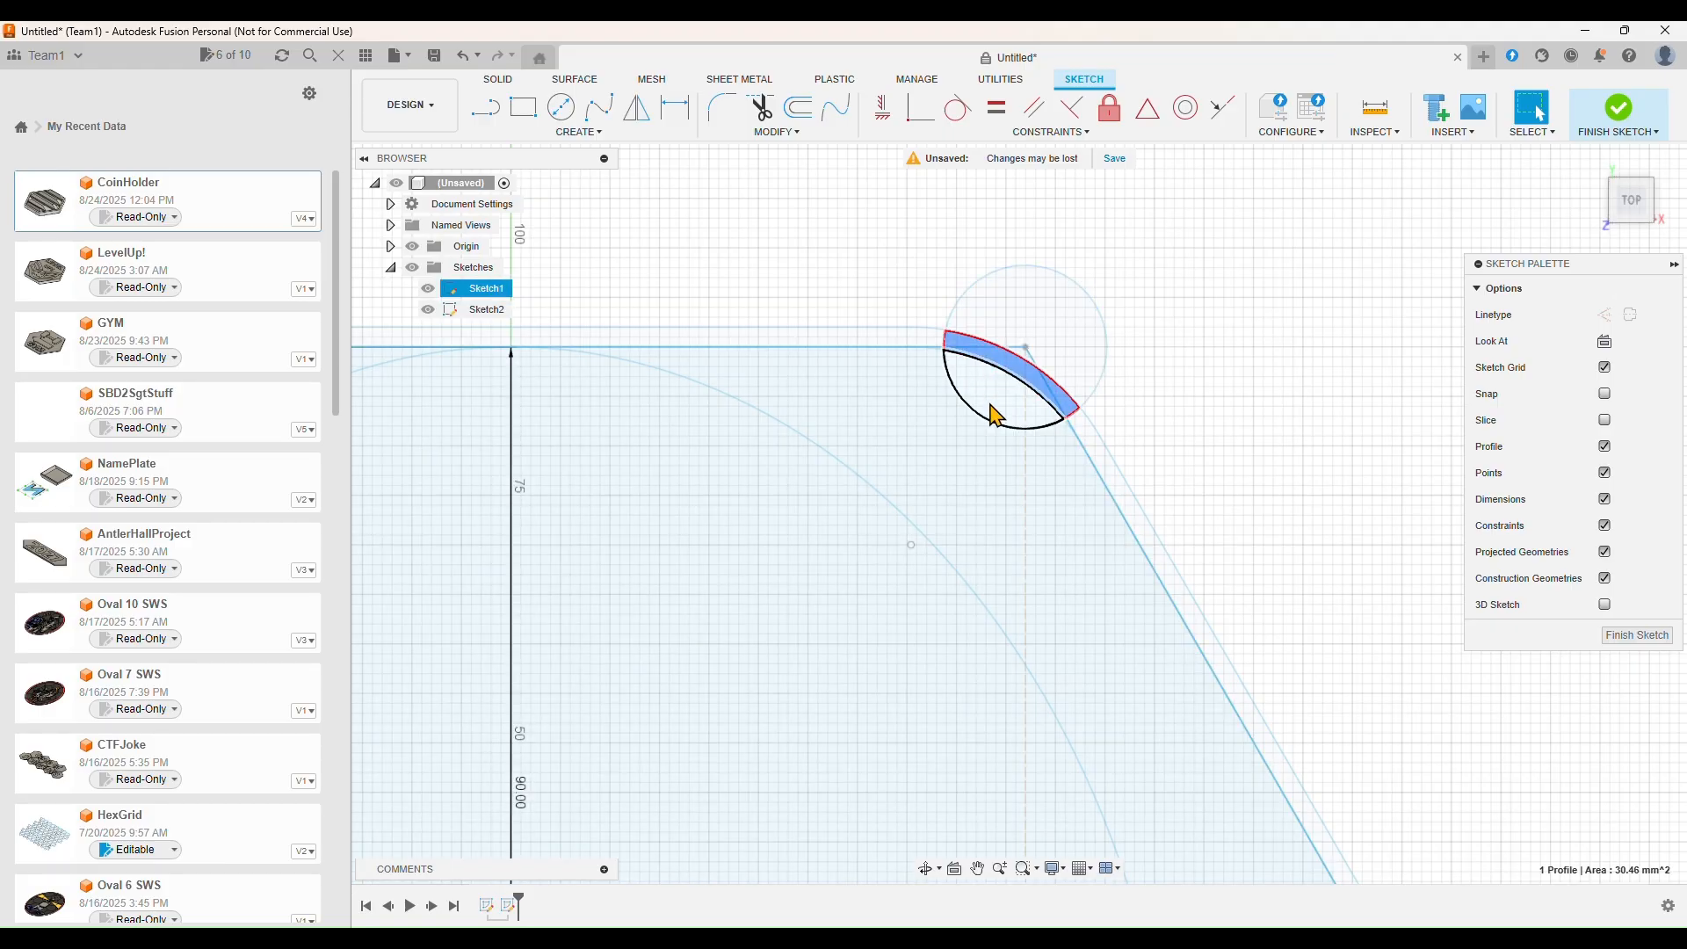
ctrl+click(989, 404)
ctrl+click(1043, 325)
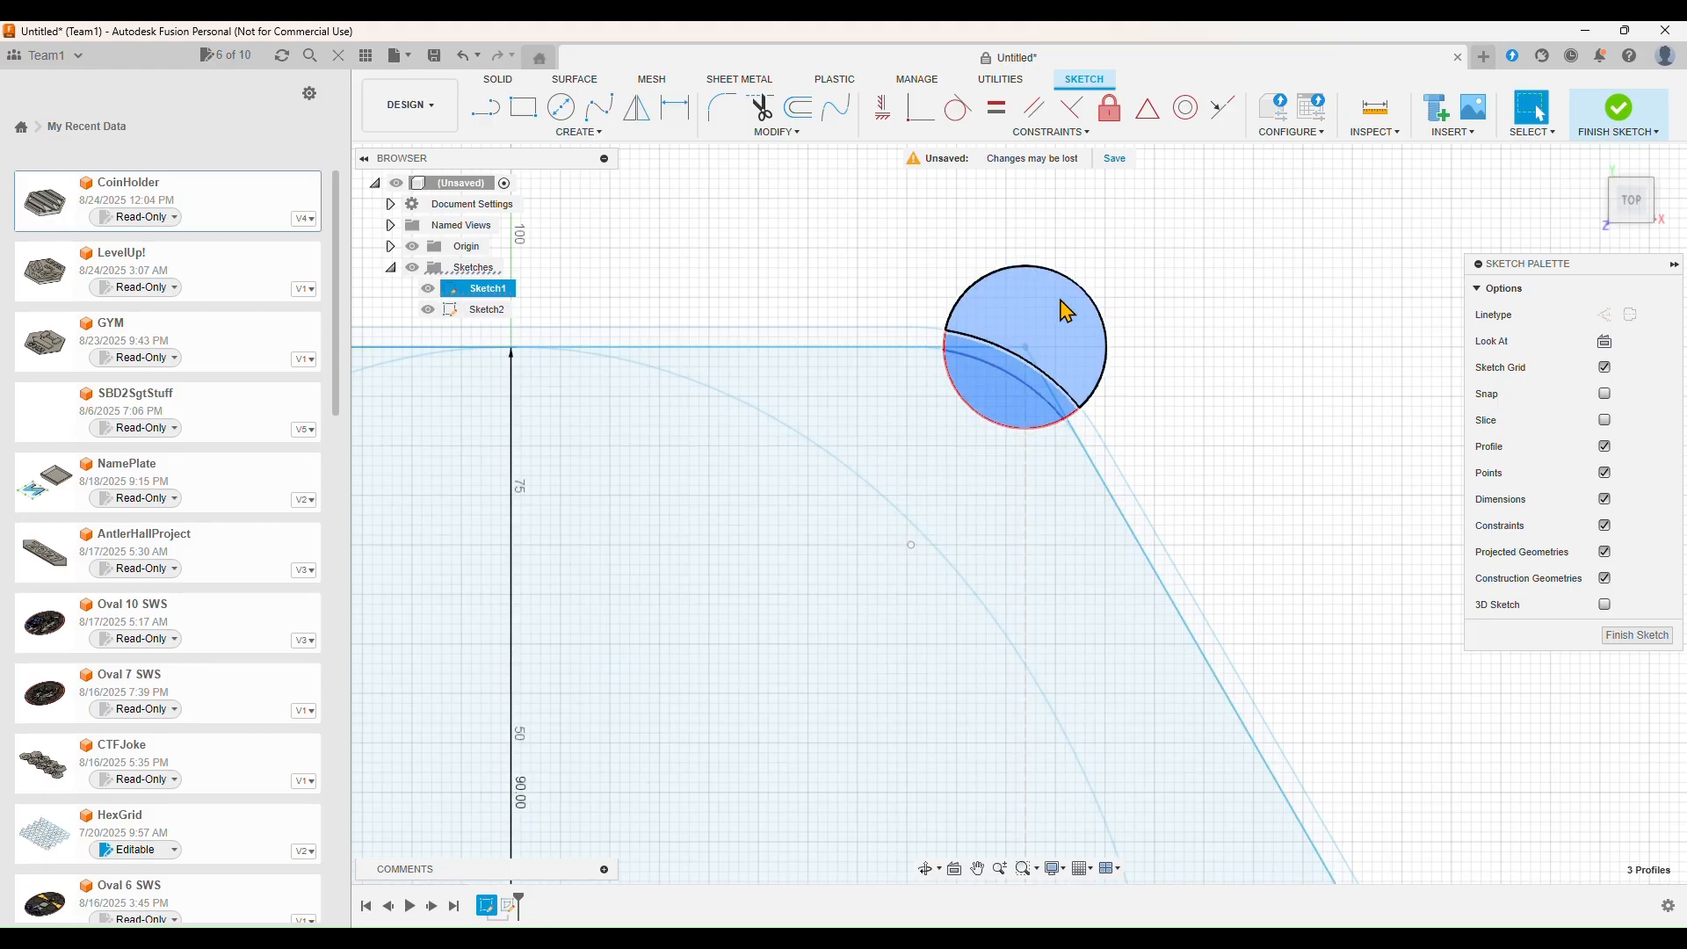
click(955, 509)
double_click(1033, 349)
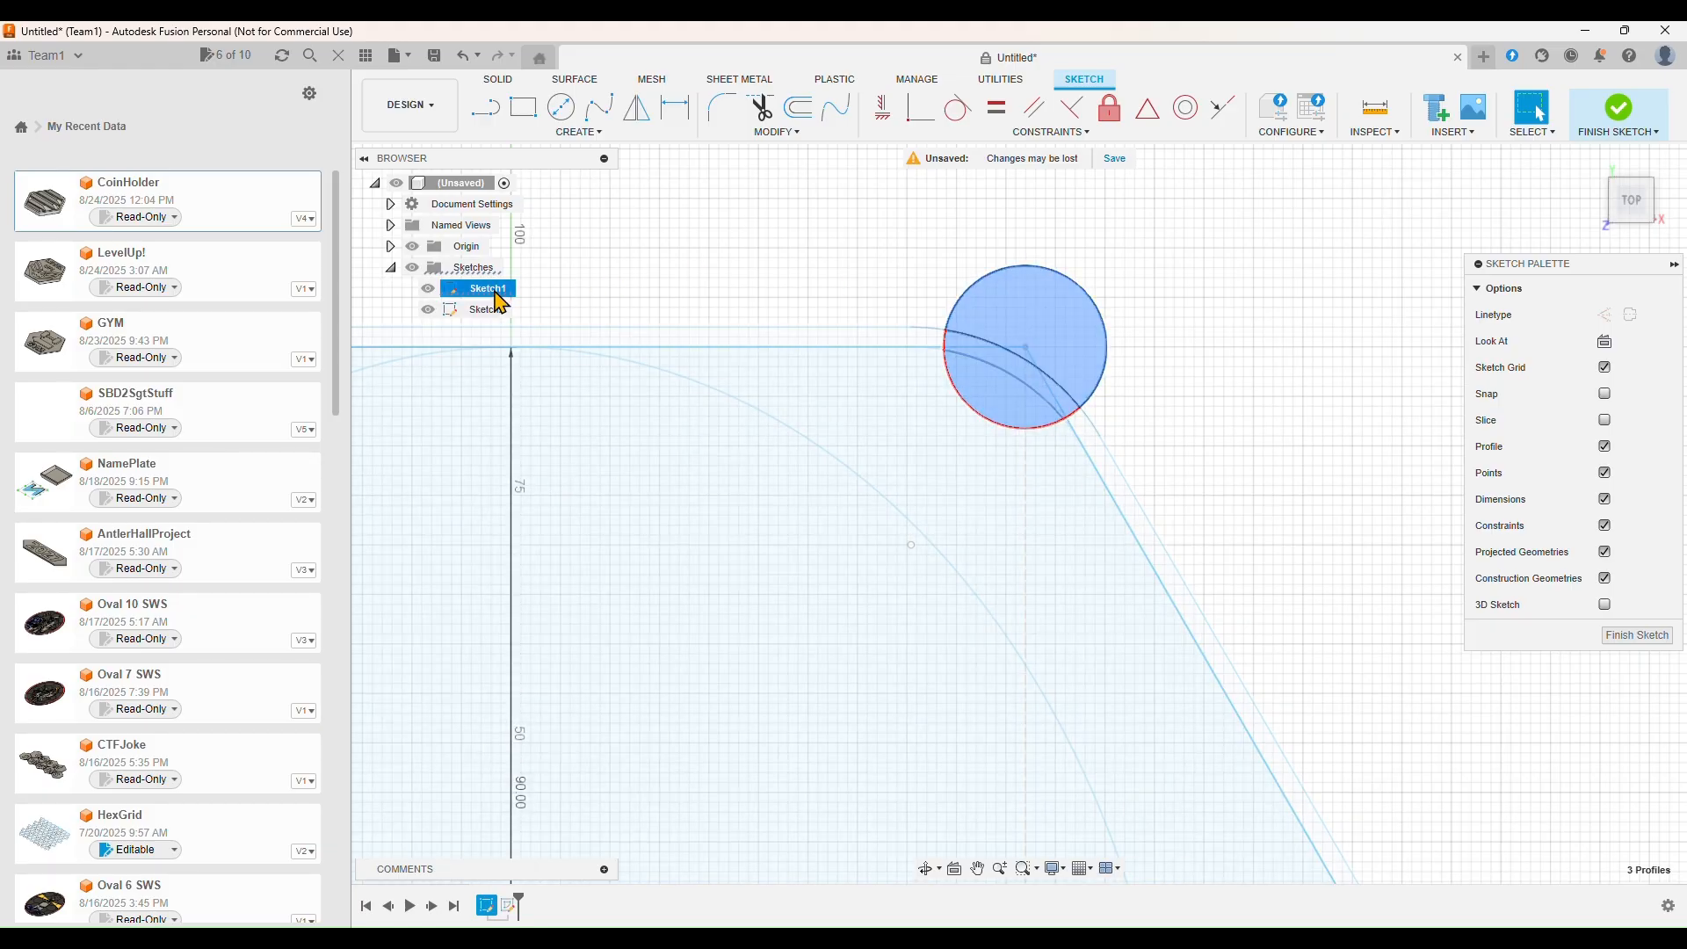
Hide Sketch1 and select the complete hexagon outline of Sketch2
click(428, 288)
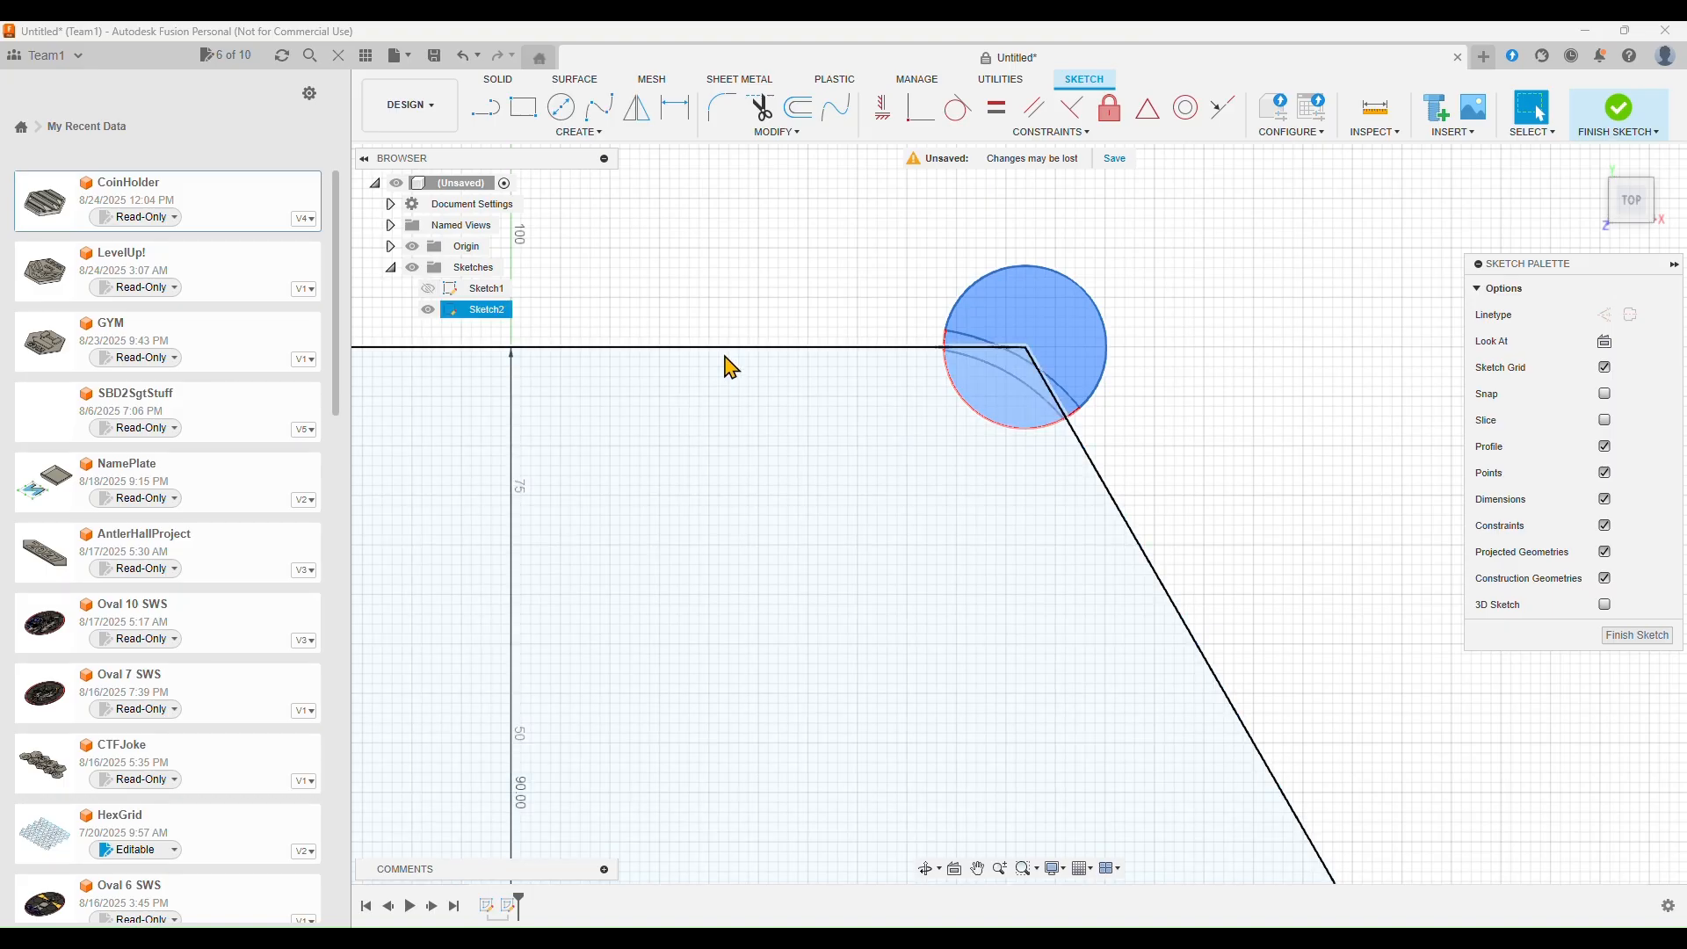
click(804, 348)
double_click(804, 348)
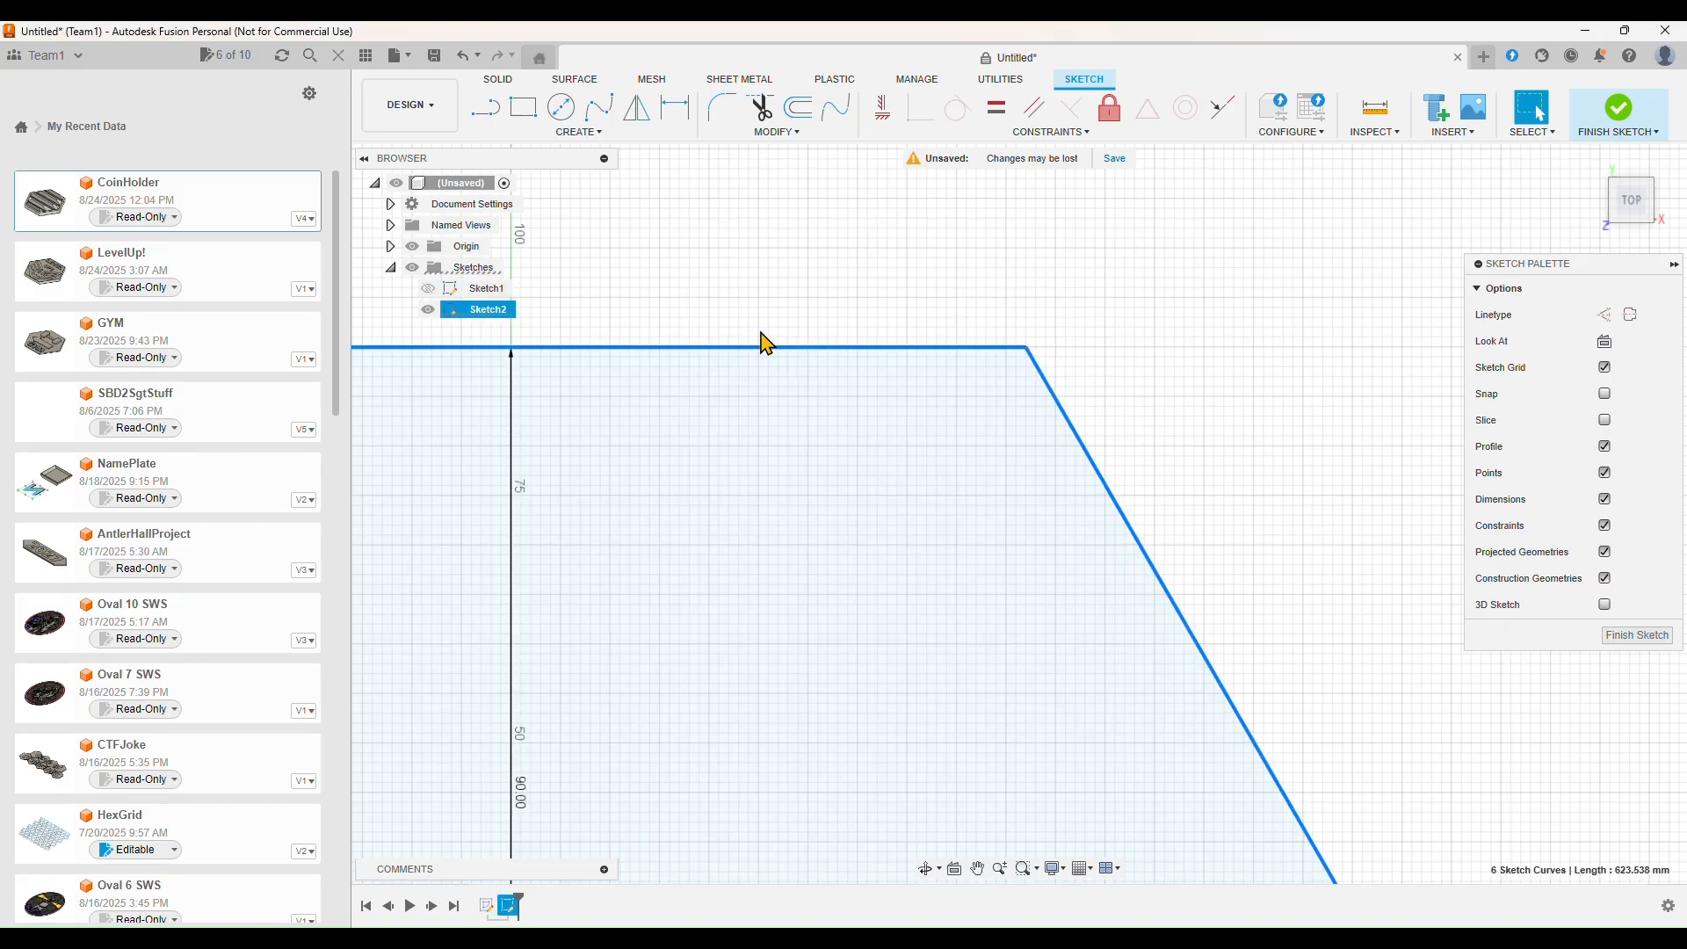
Swap the displayed sketches by hiding Sketch2 and showing Sketch1, and clear the outline selection
click(428, 309)
click(428, 289)
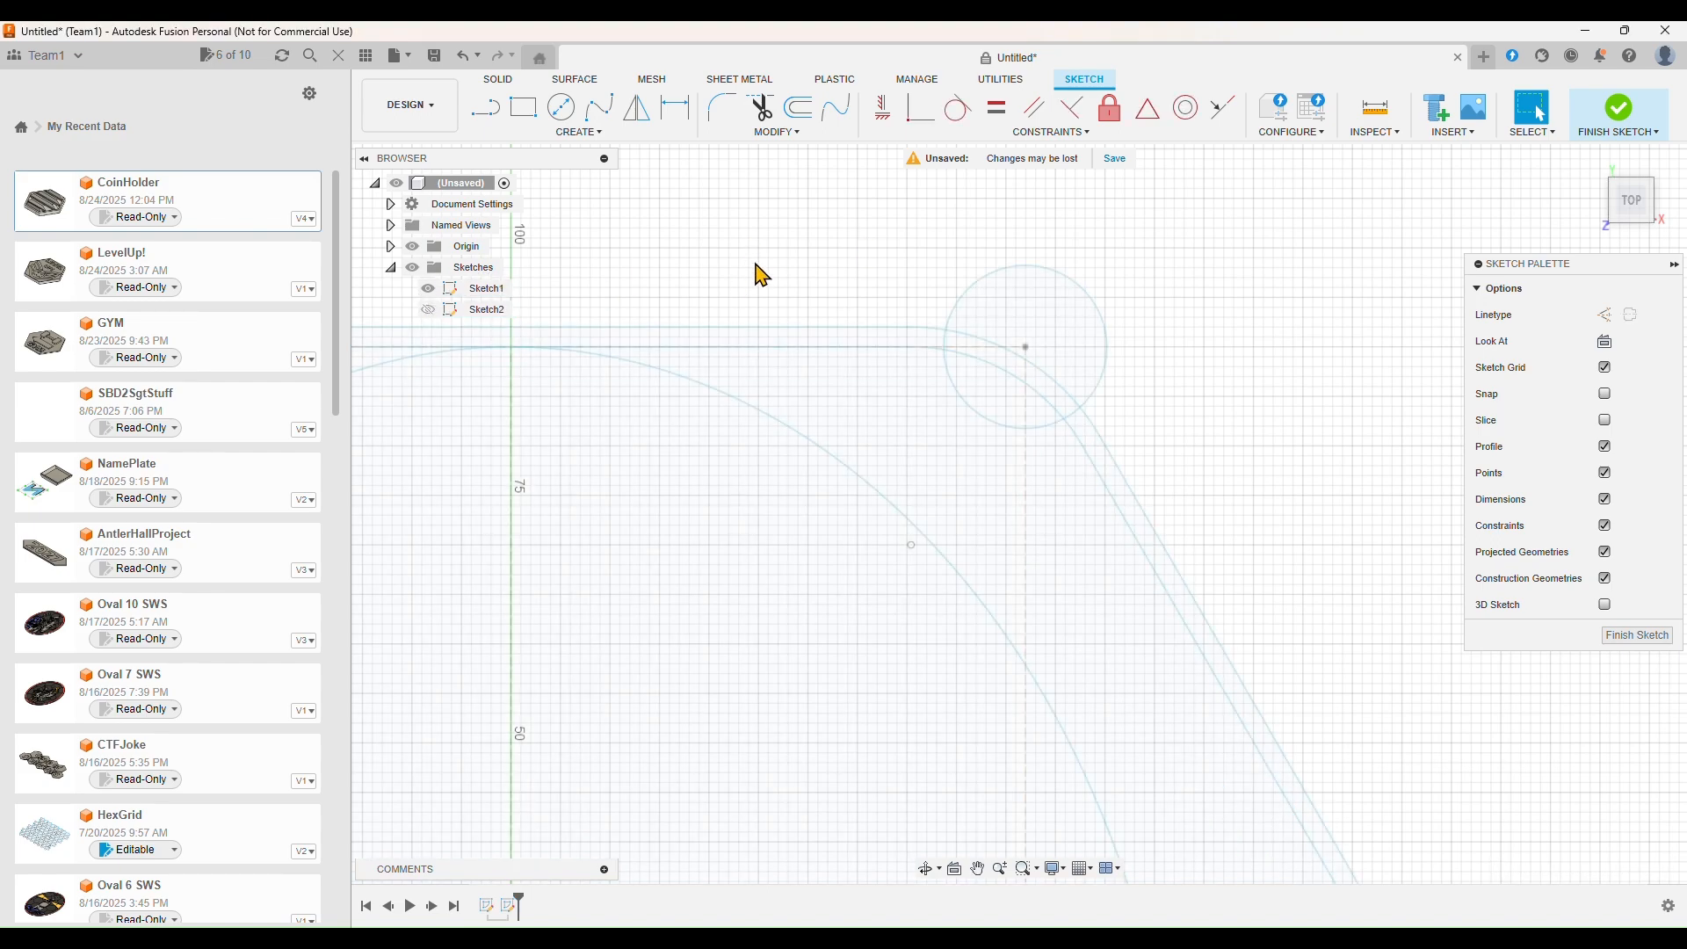
key(m)
click(1360, 583)
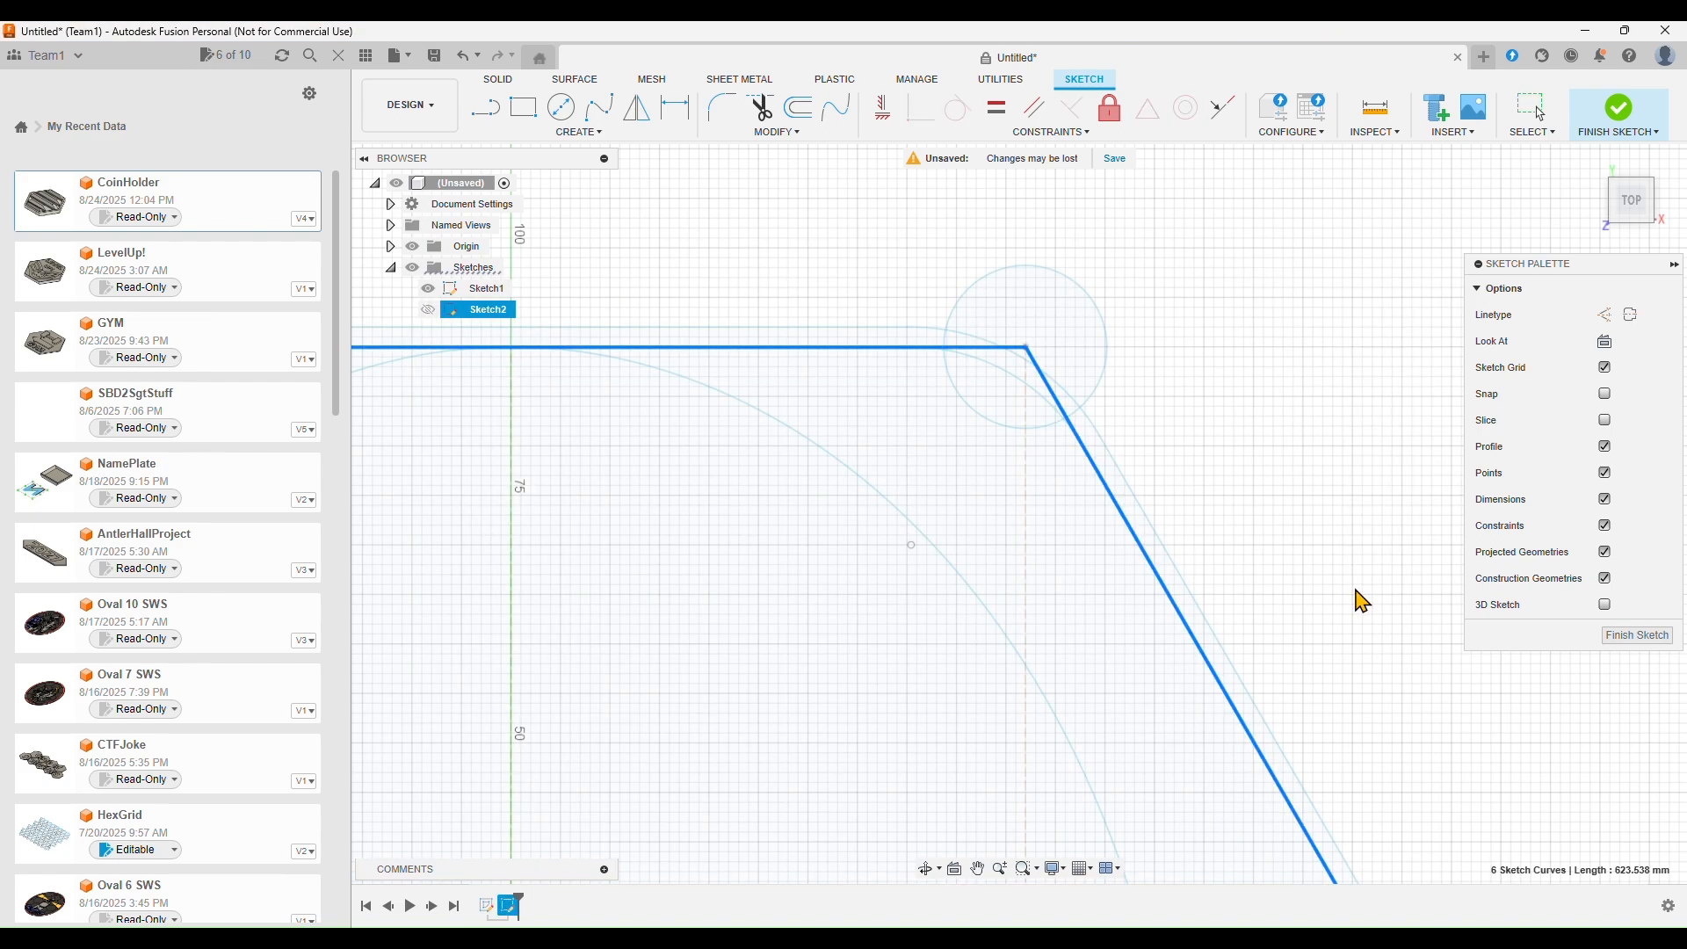
scroll(1298, 474, down, 3)
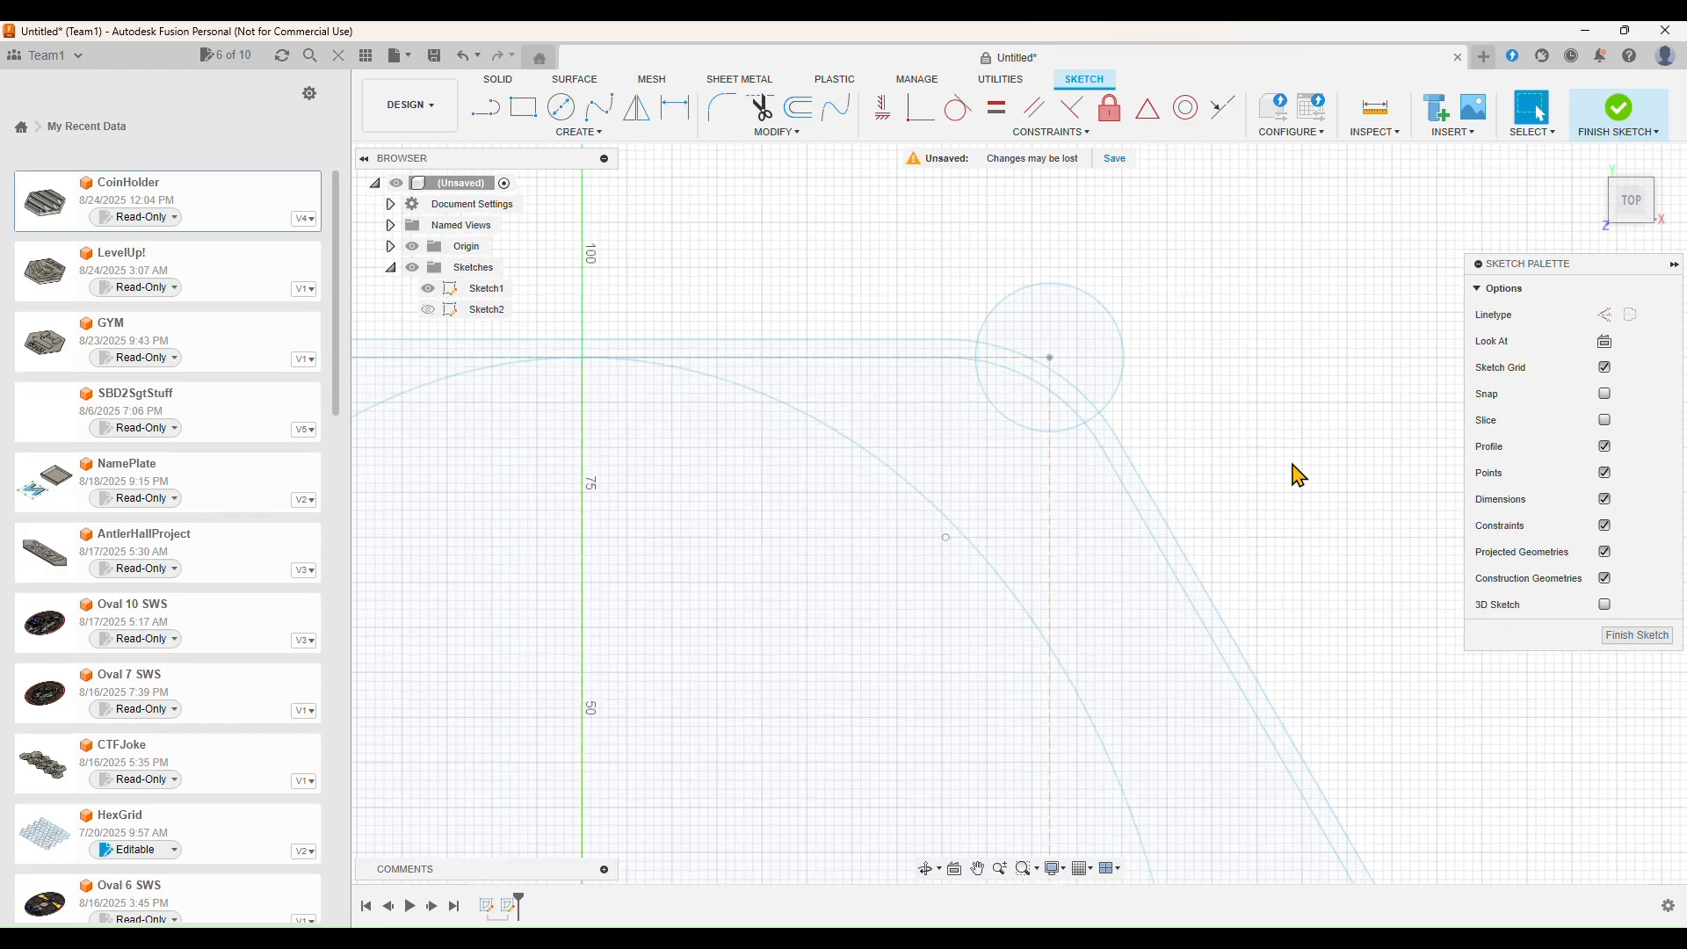
Finish the second sketch and hide it, keeping only Sketch1 displayed
click(1639, 635)
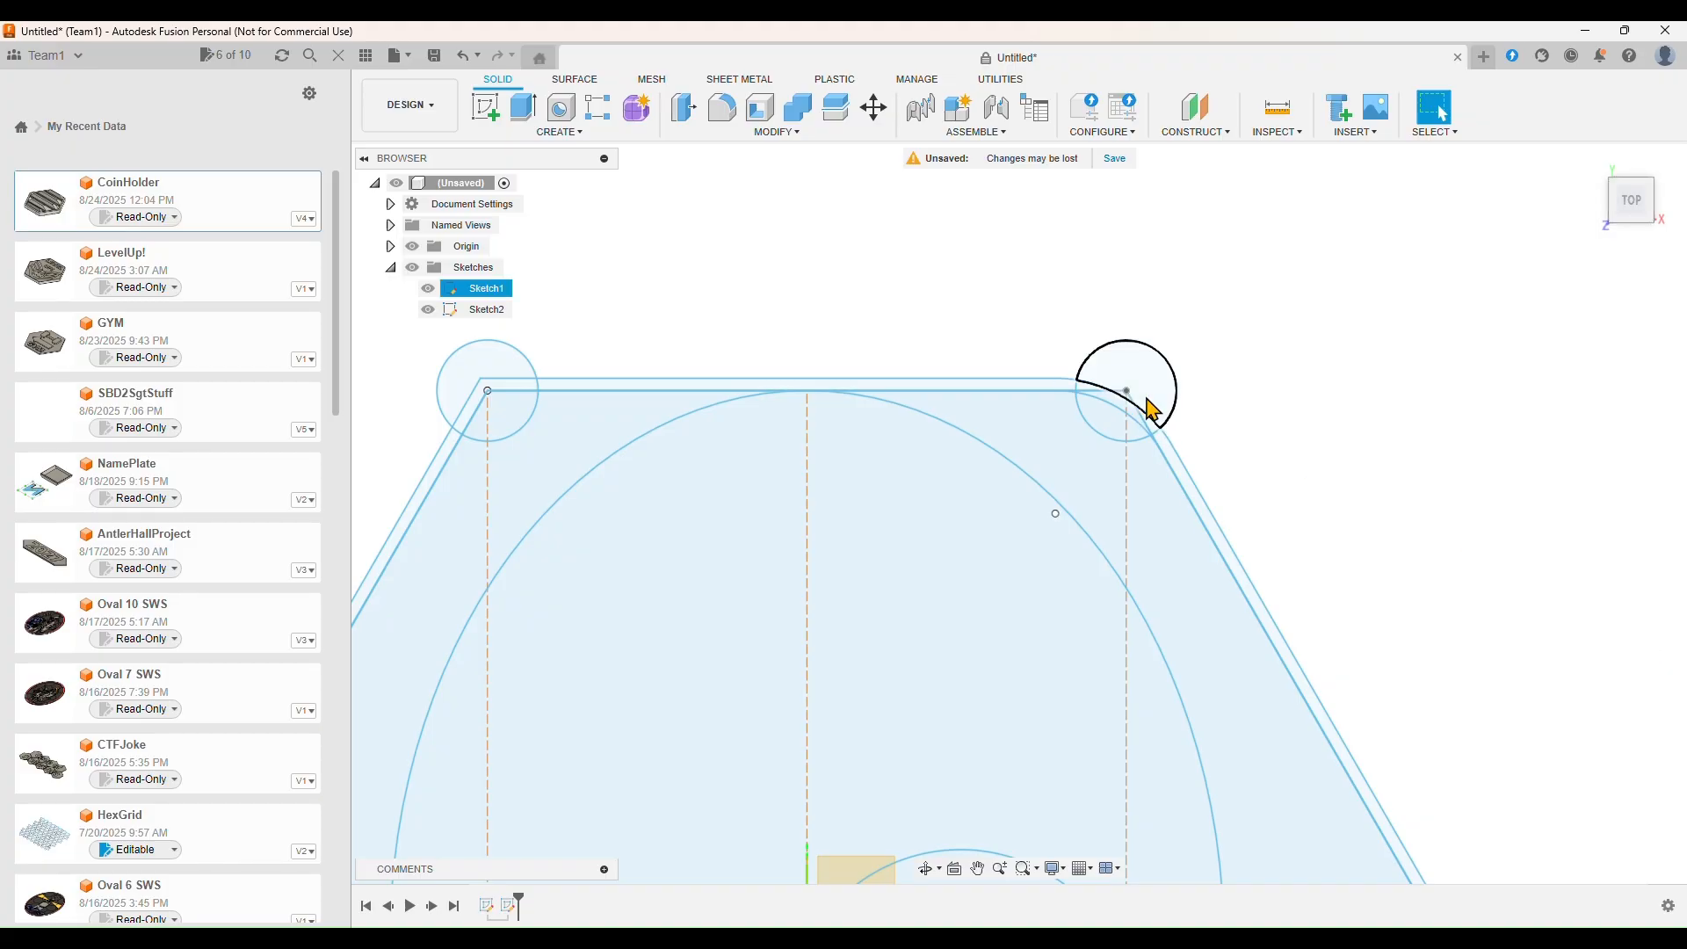
scroll(1151, 409, up, 4)
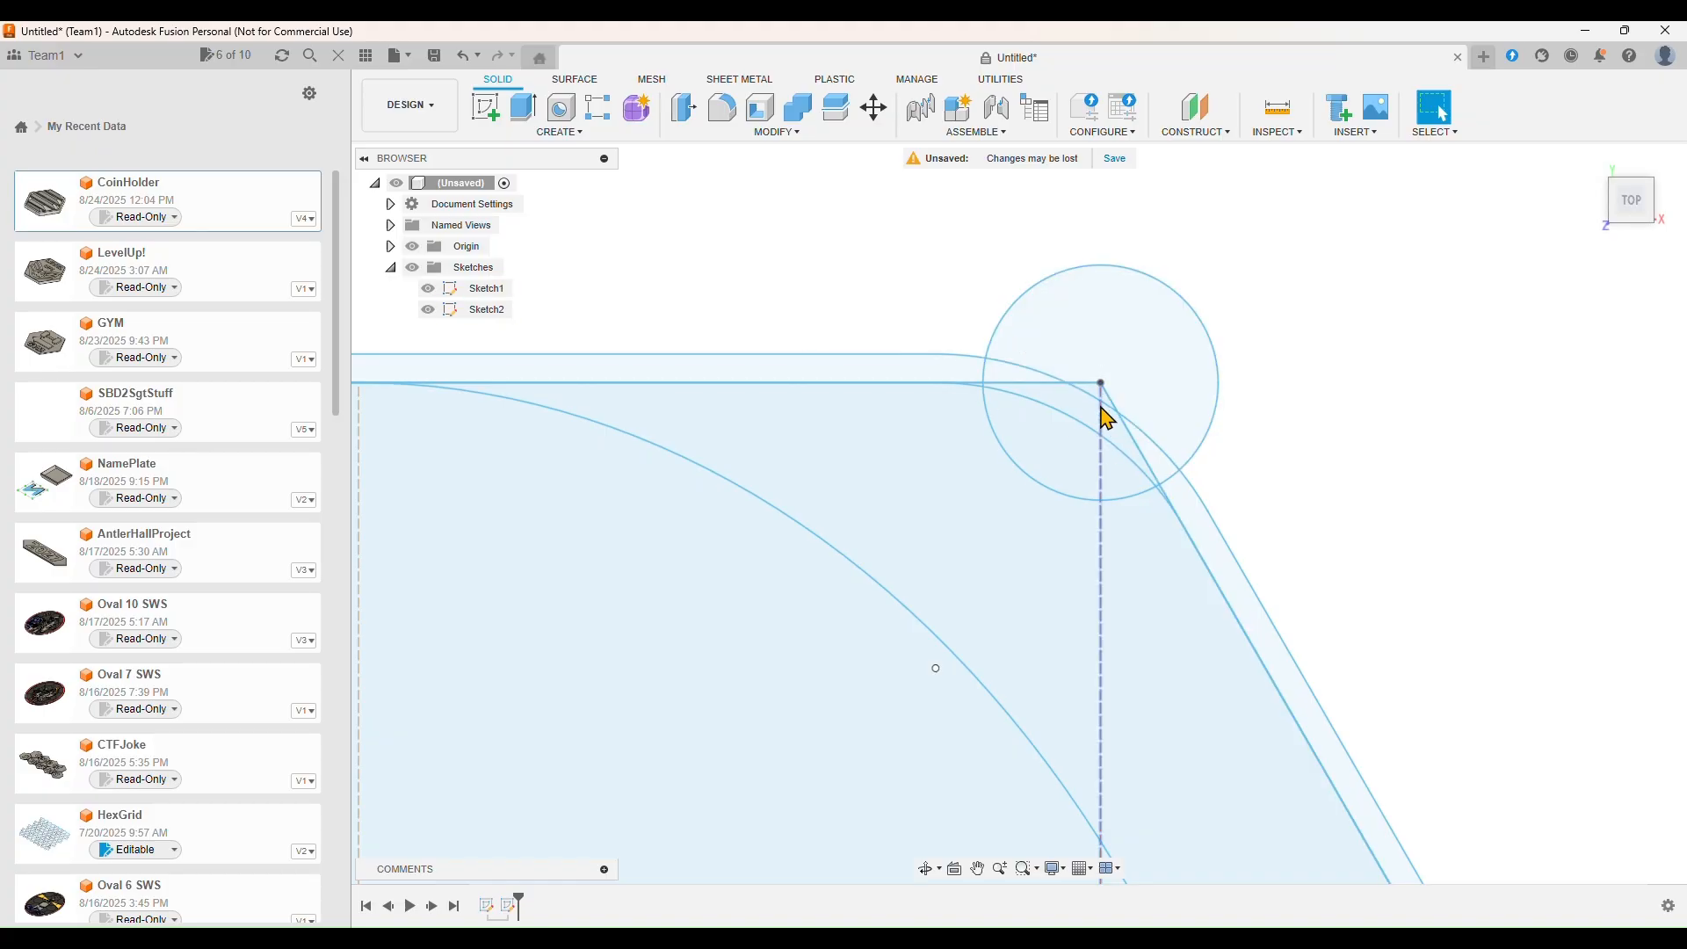
click(428, 309)
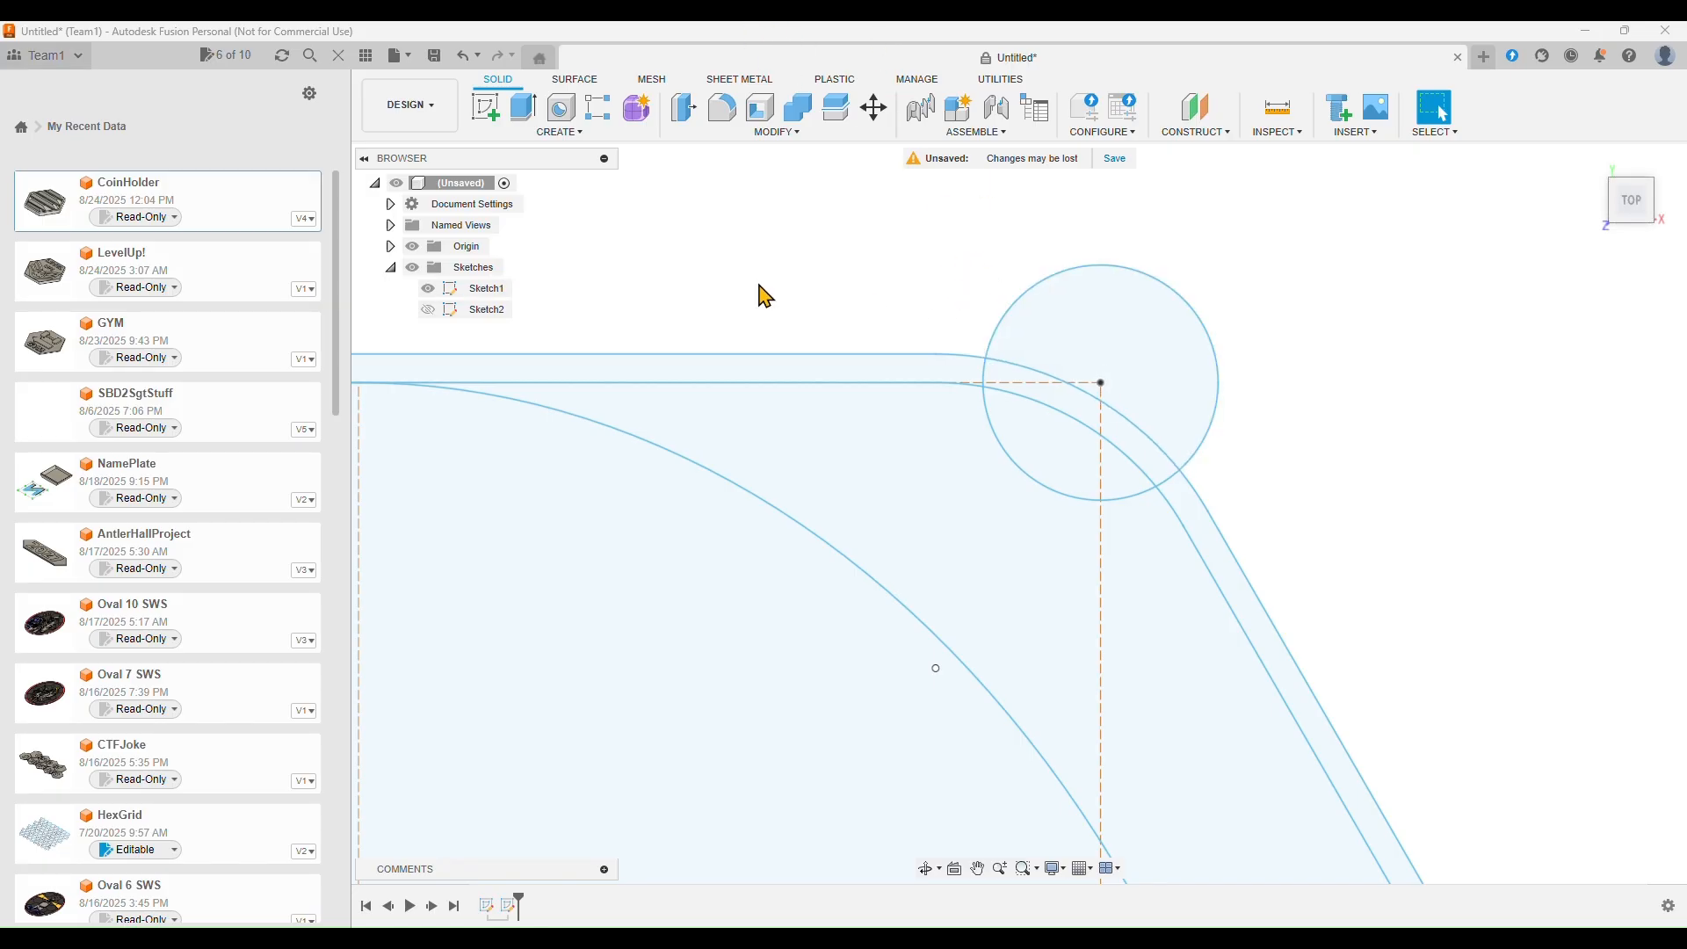
Display only Sketch2 and copy its complete hexagon outline
click(428, 309)
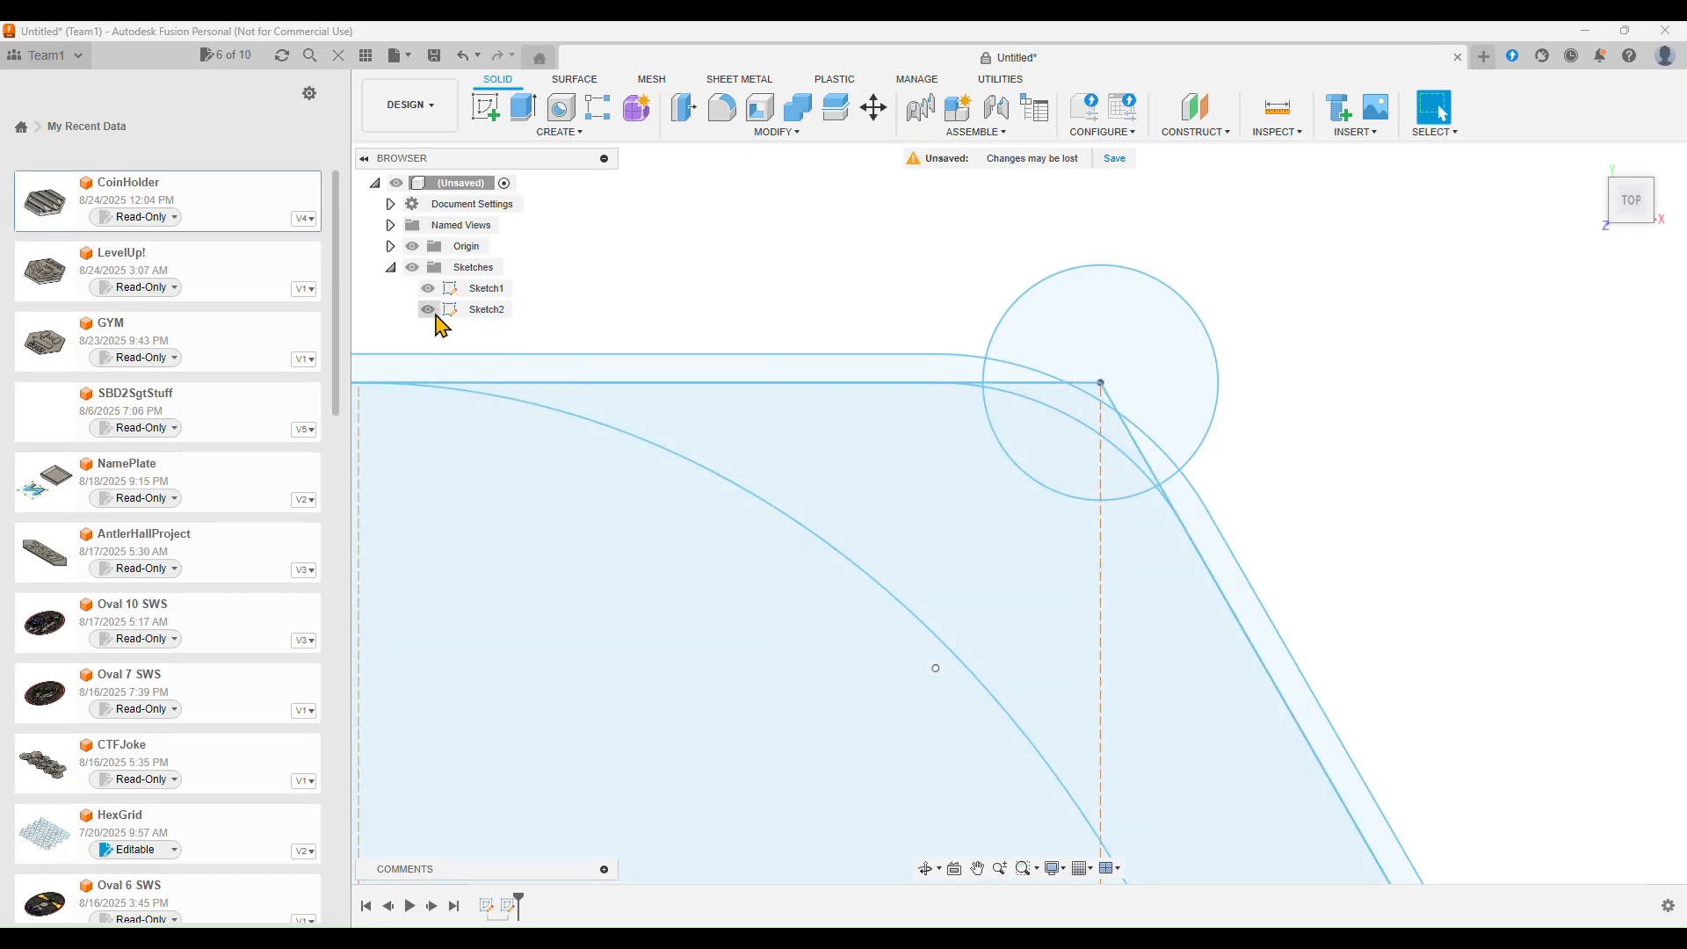
click(427, 289)
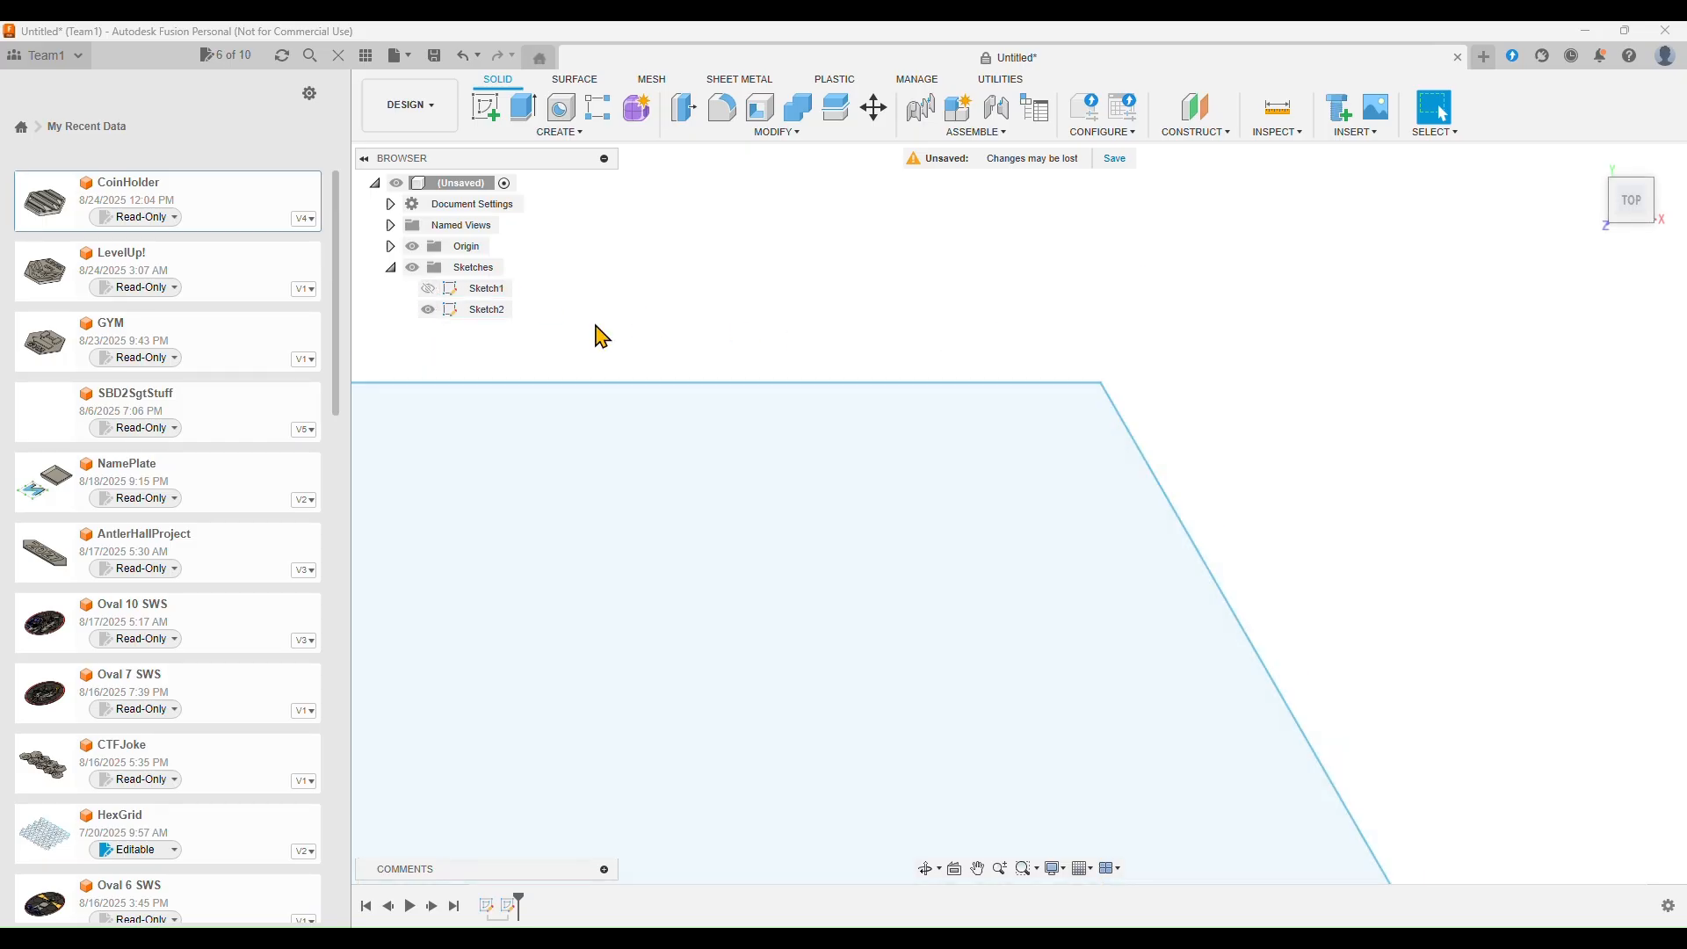
double_click(958, 383)
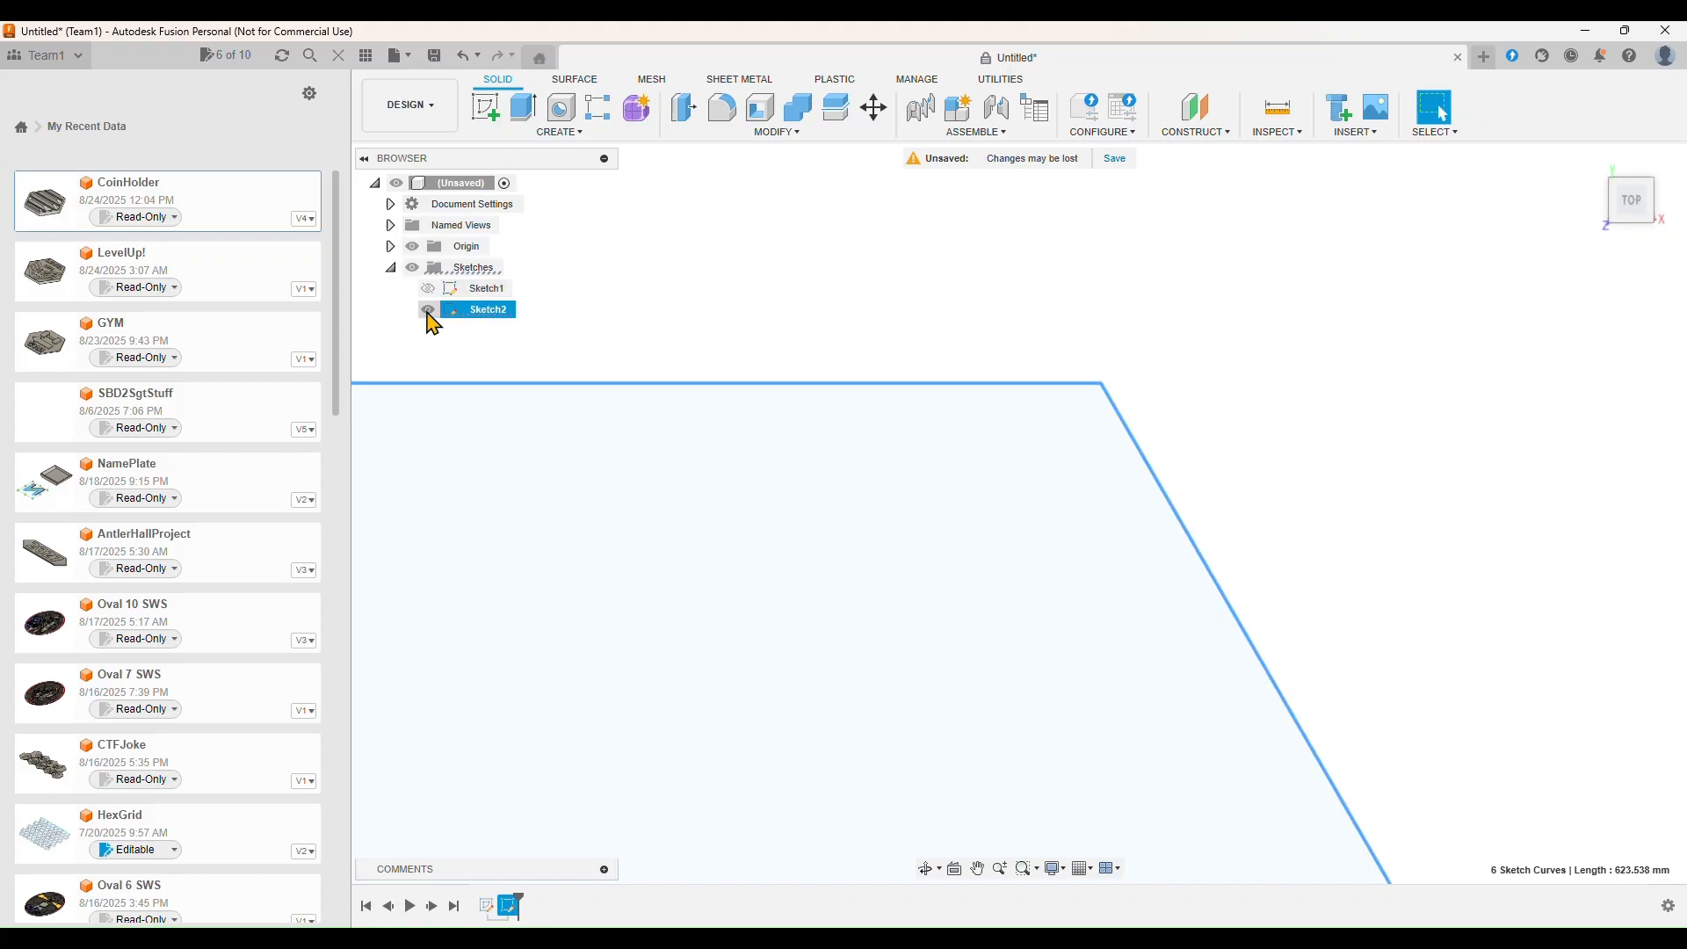
right_click(937, 392)
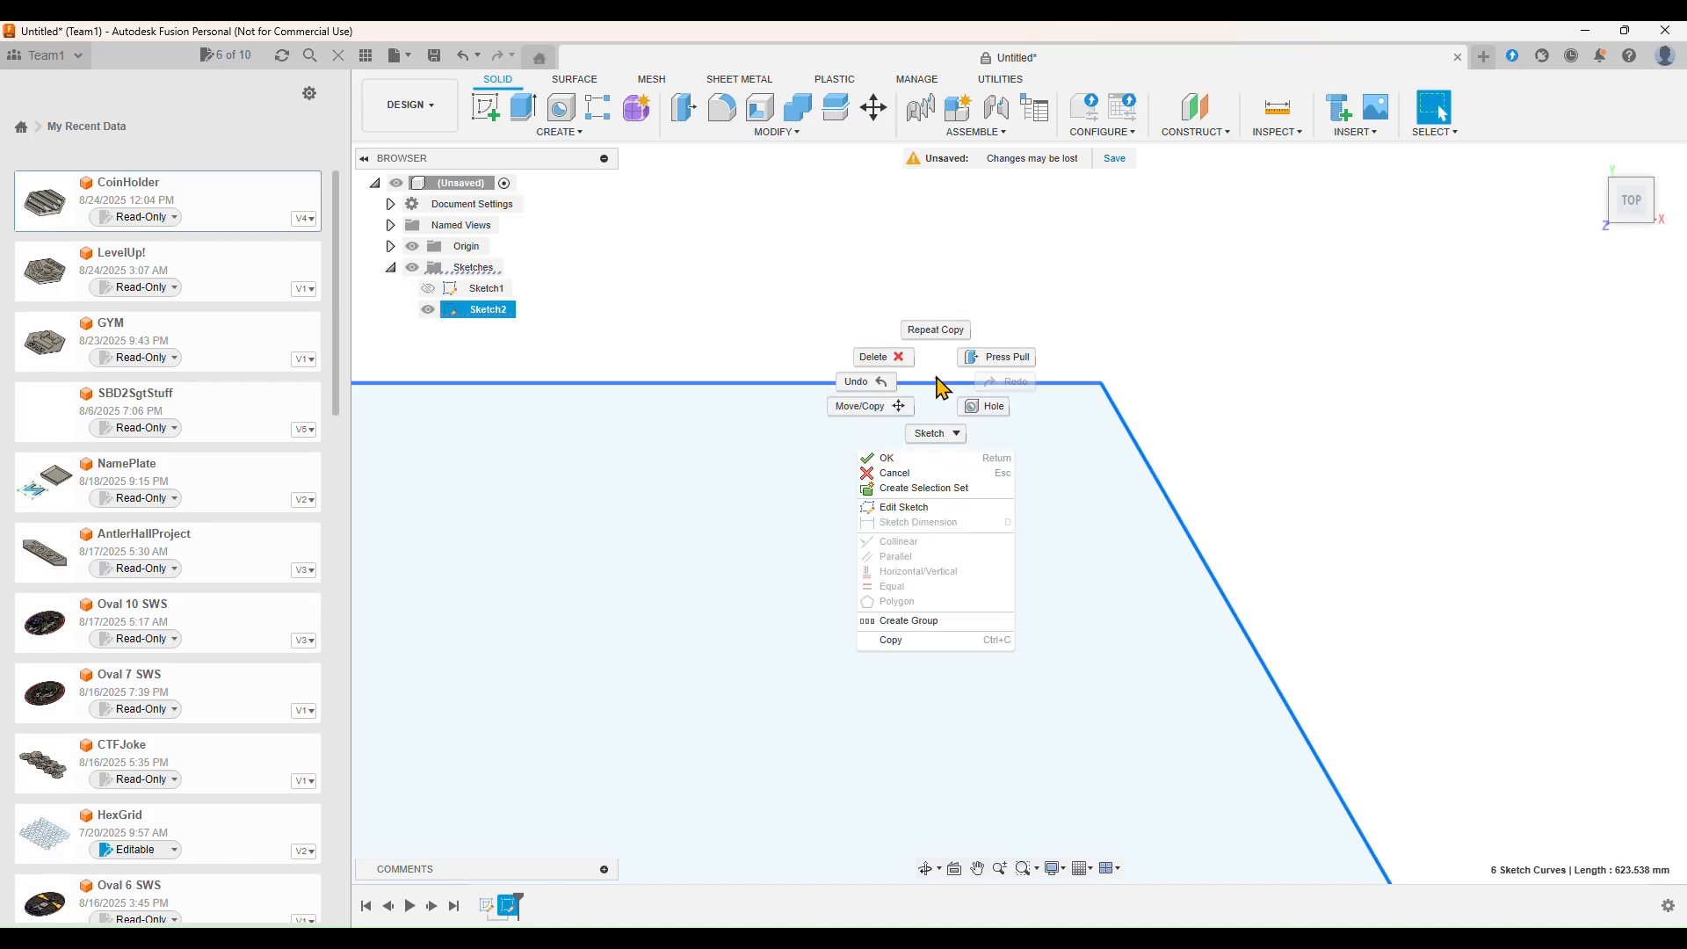
click(937, 337)
Switch the display from Sketch2 back to Sketch1 and open Sketch1 for editing
click(425, 311)
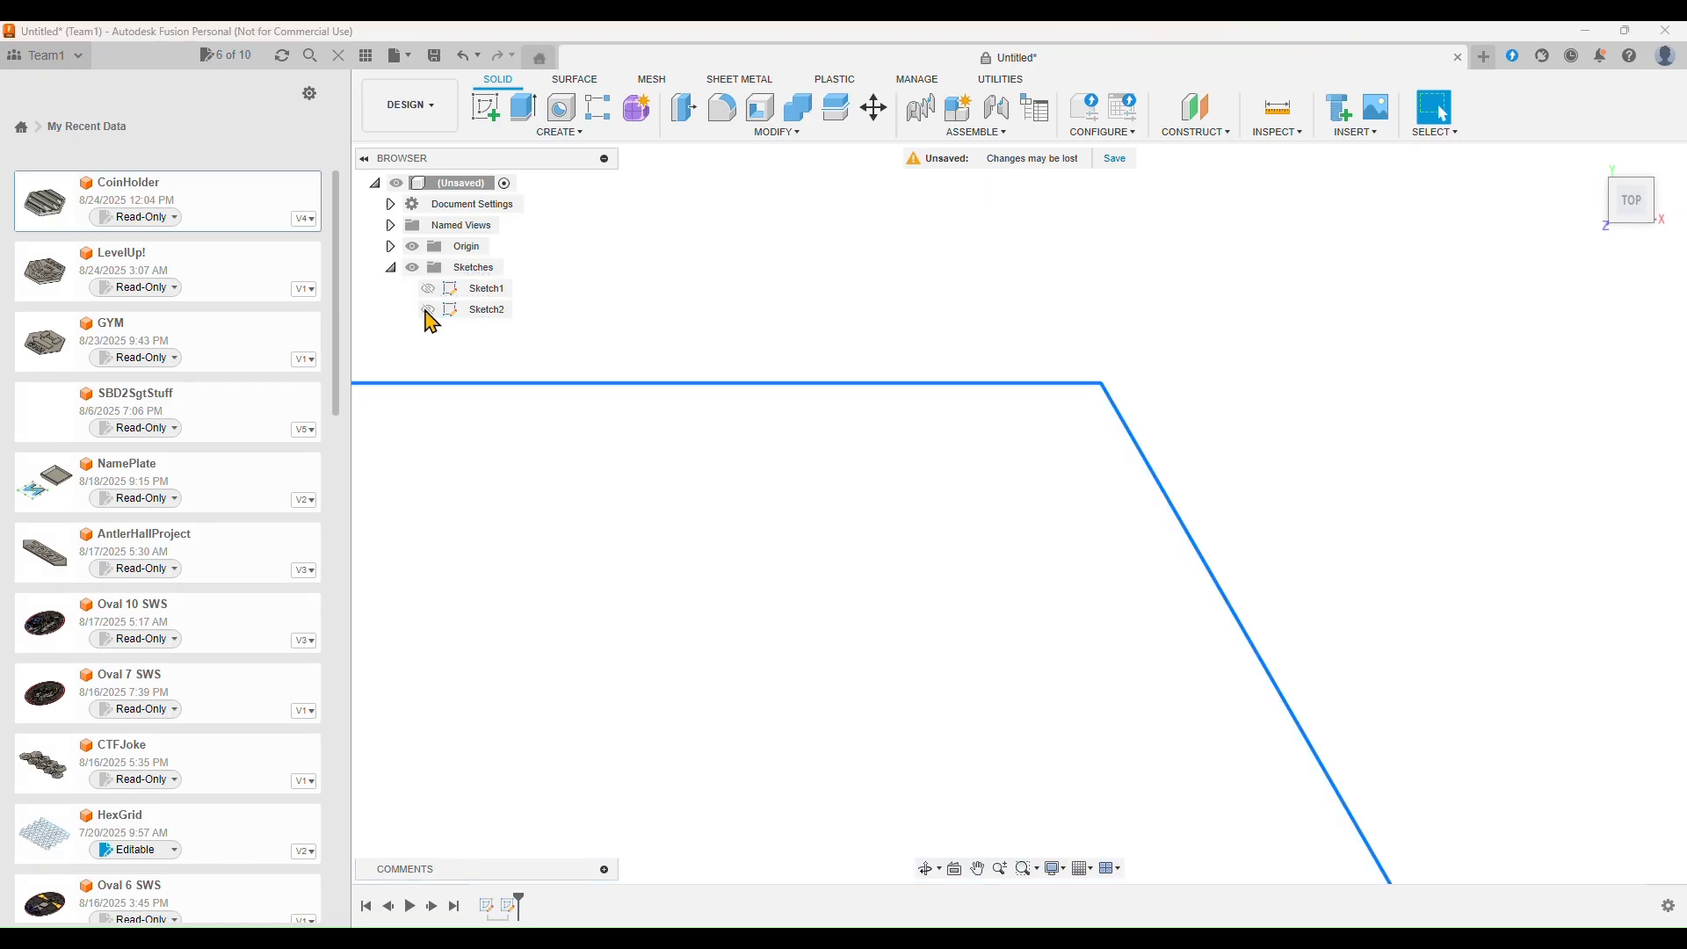
click(432, 294)
click(466, 310)
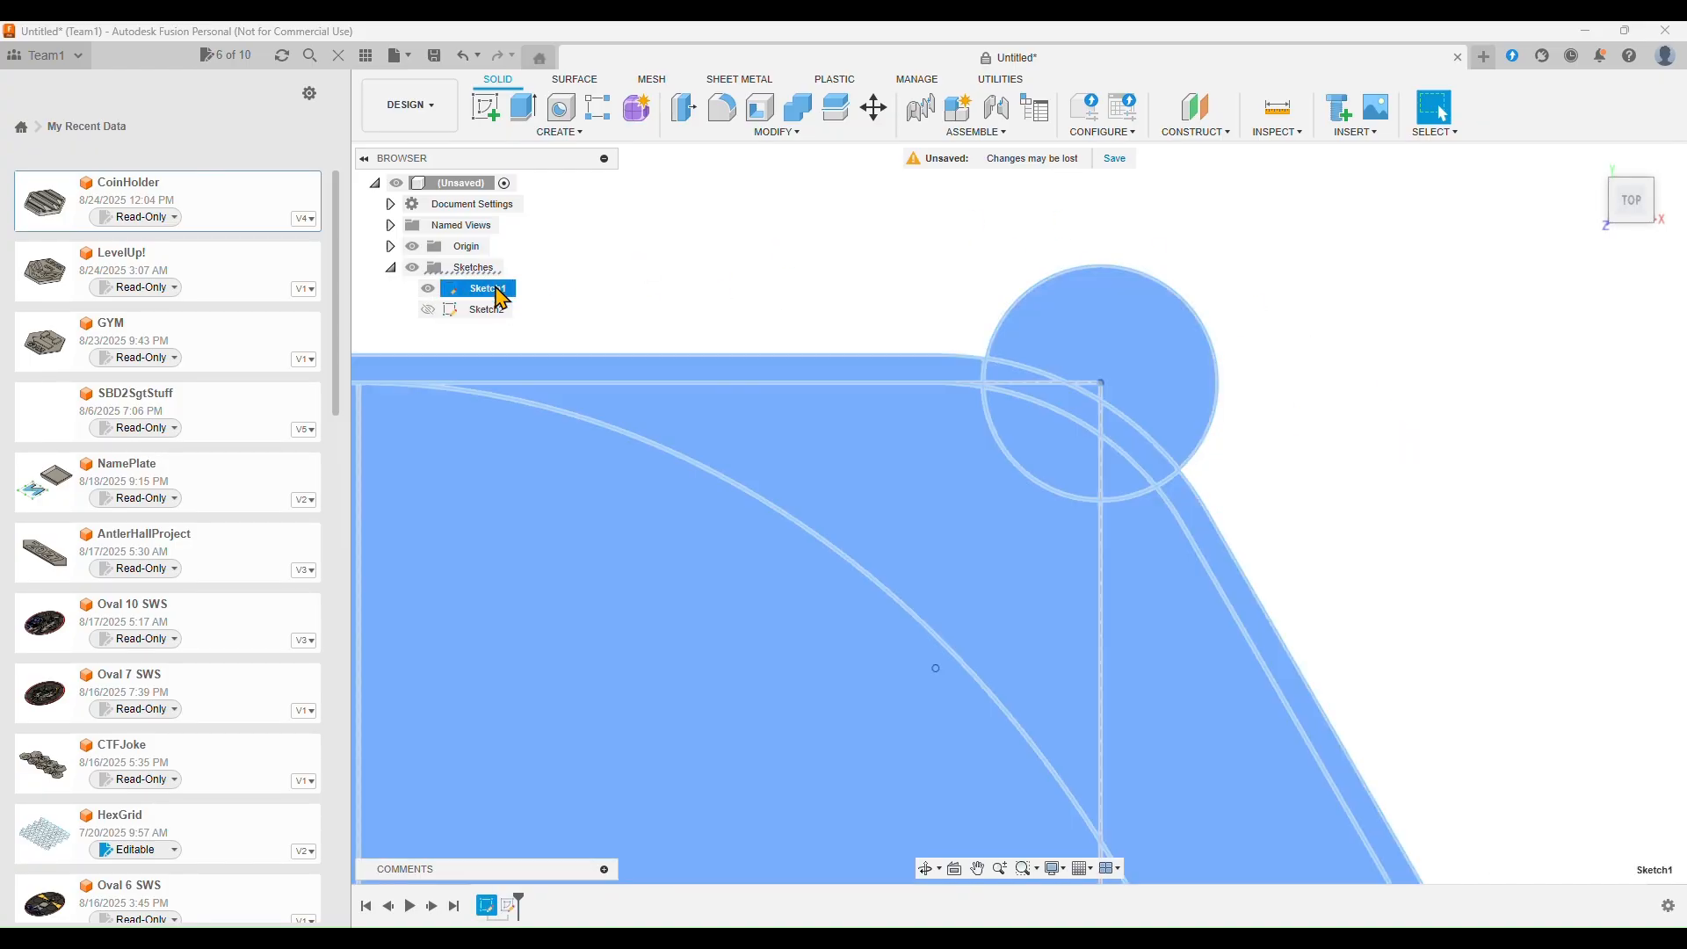
double_click(489, 289)
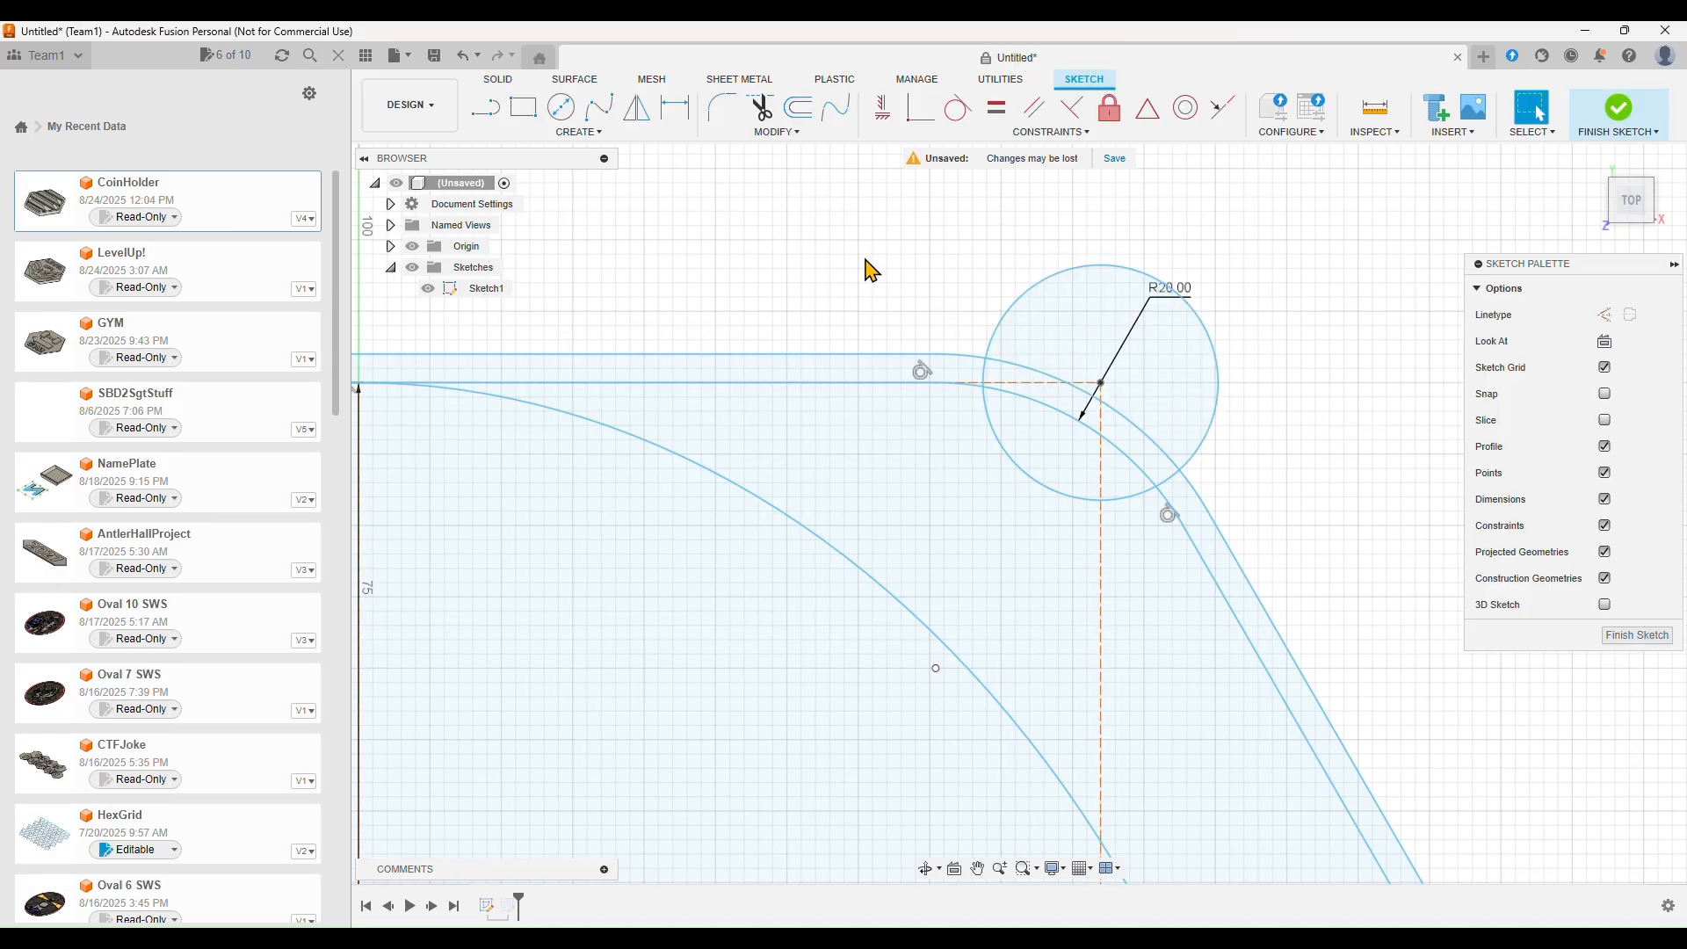
Paste the copied hexagon outline into Sketch1 at its original position, with all move distances and angles at 0
key(ctrl+a)
key(m)
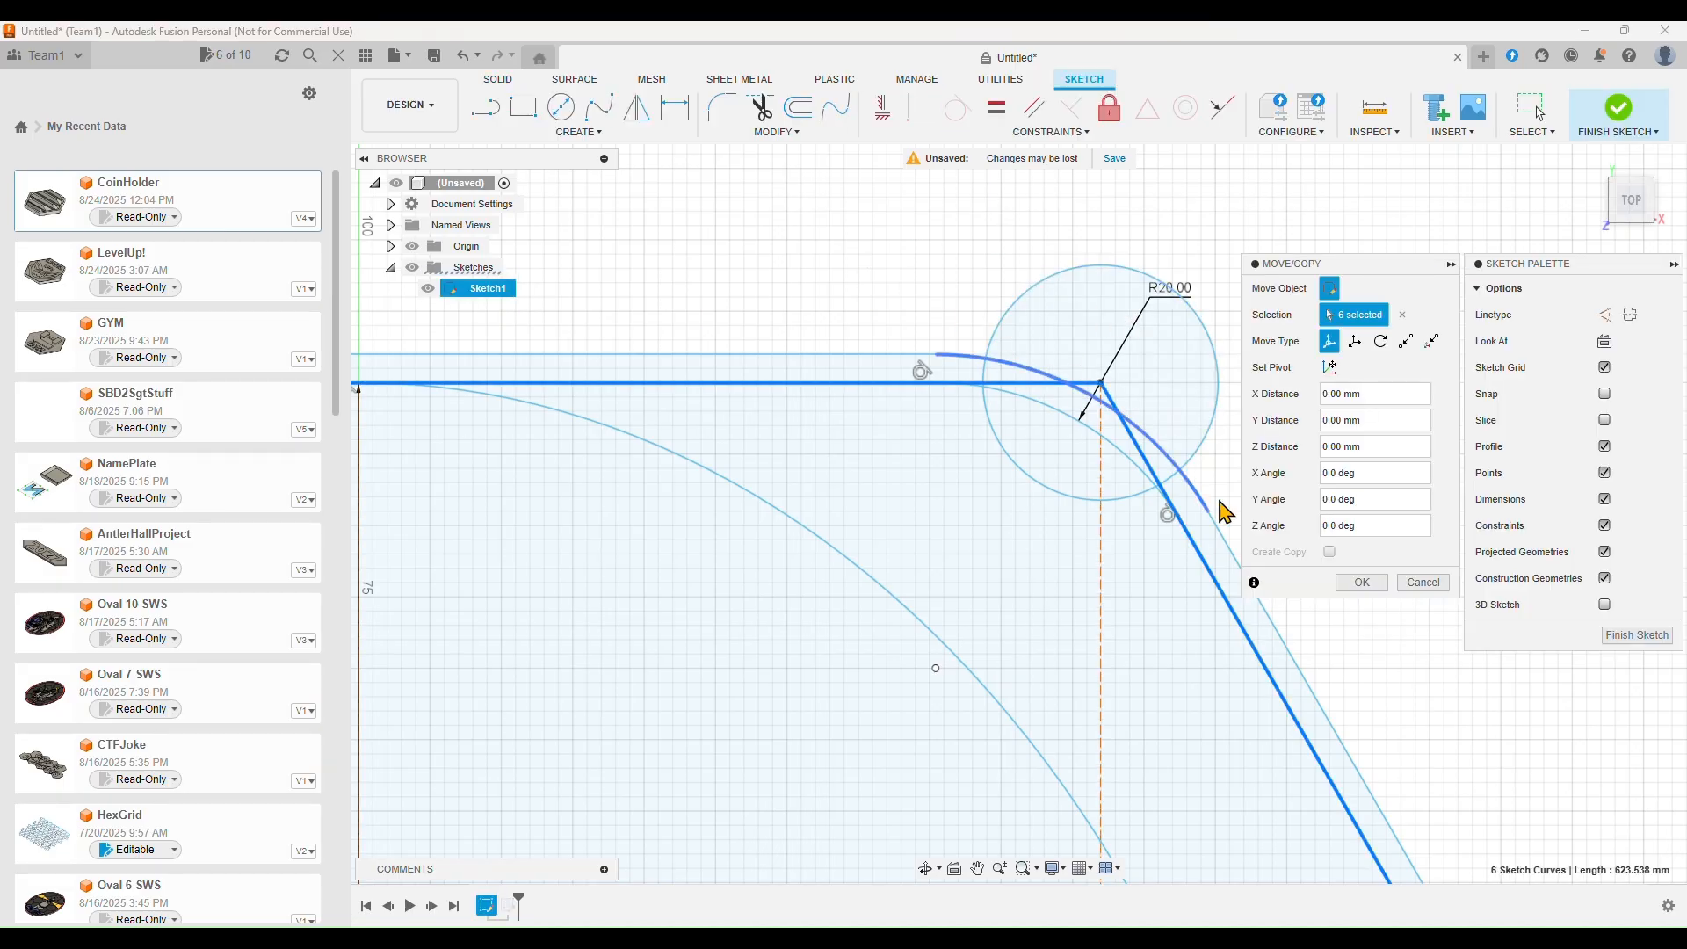
click(1366, 582)
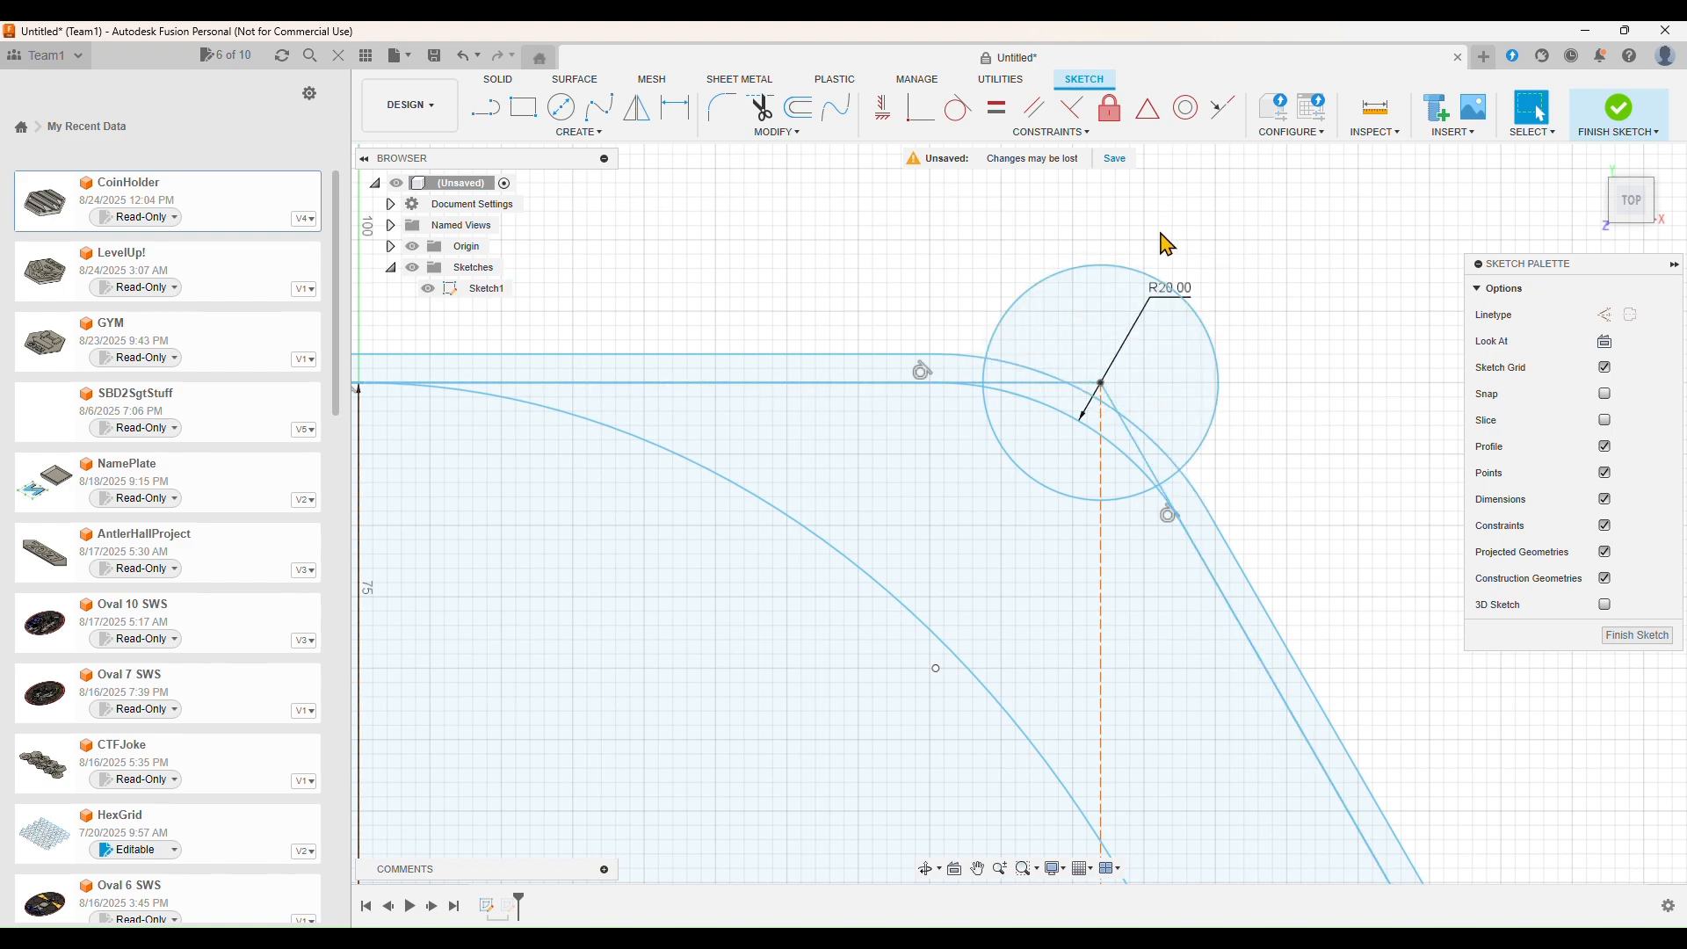
click(479, 289)
scroll(1428, 534, down, 5)
scroll(1407, 513, down, 5)
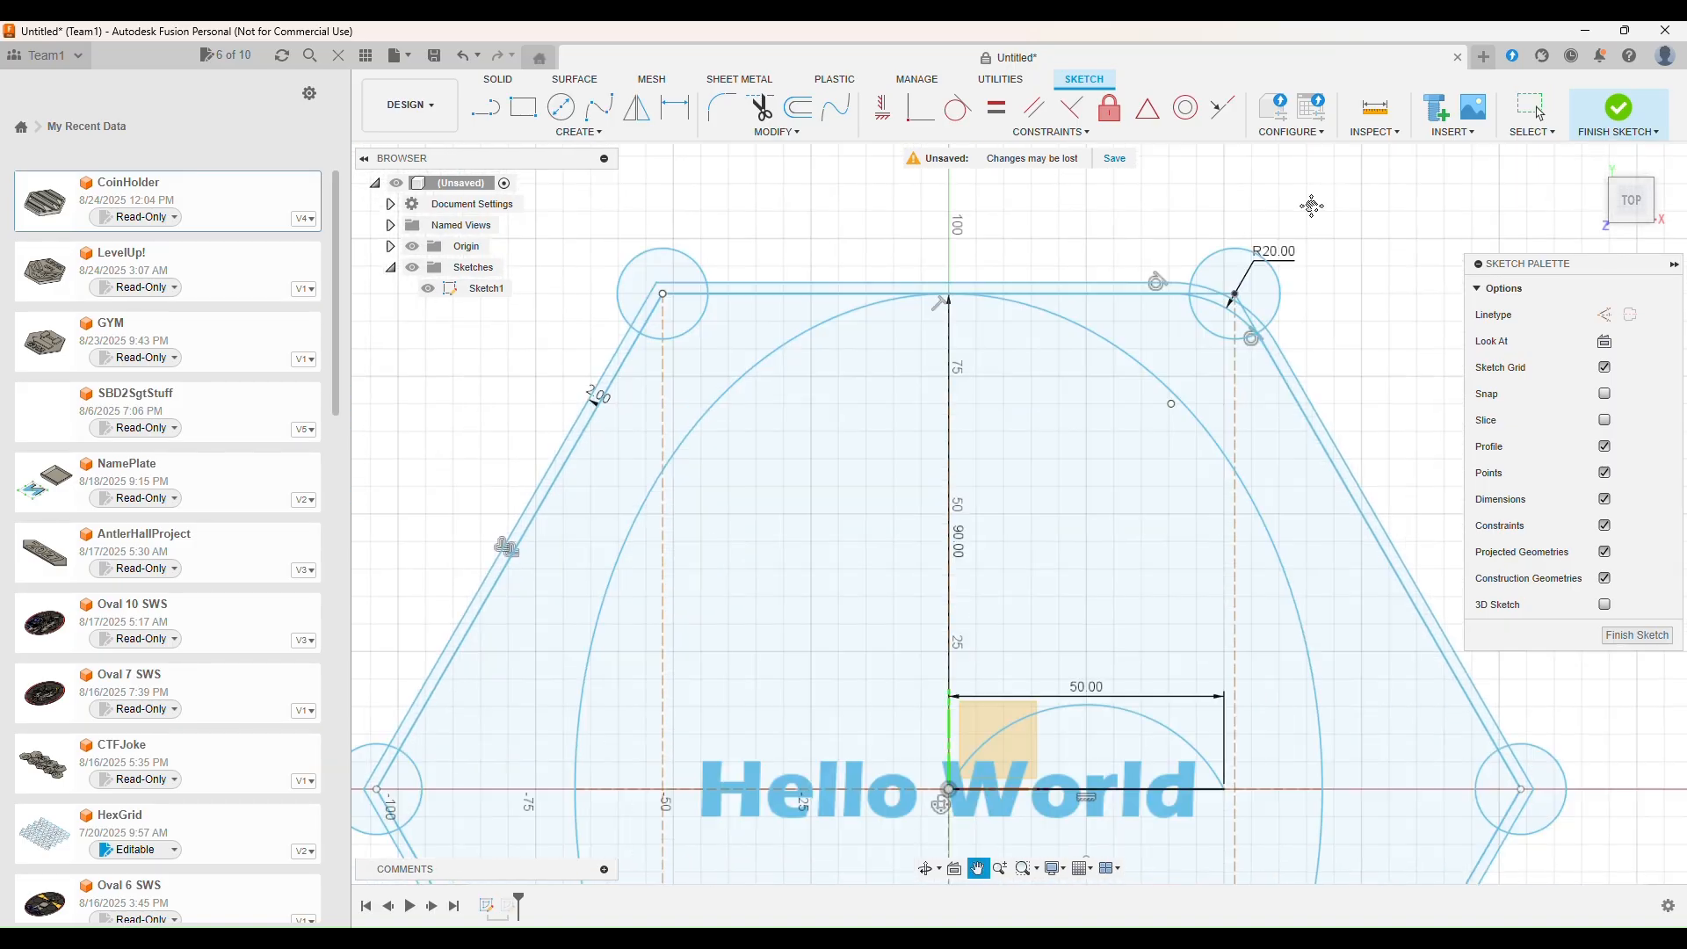
mouse_move(1397, 347)
middle_down()
mouse_move(1300, 327)
mouse_move(1266, 353)
middle_up()
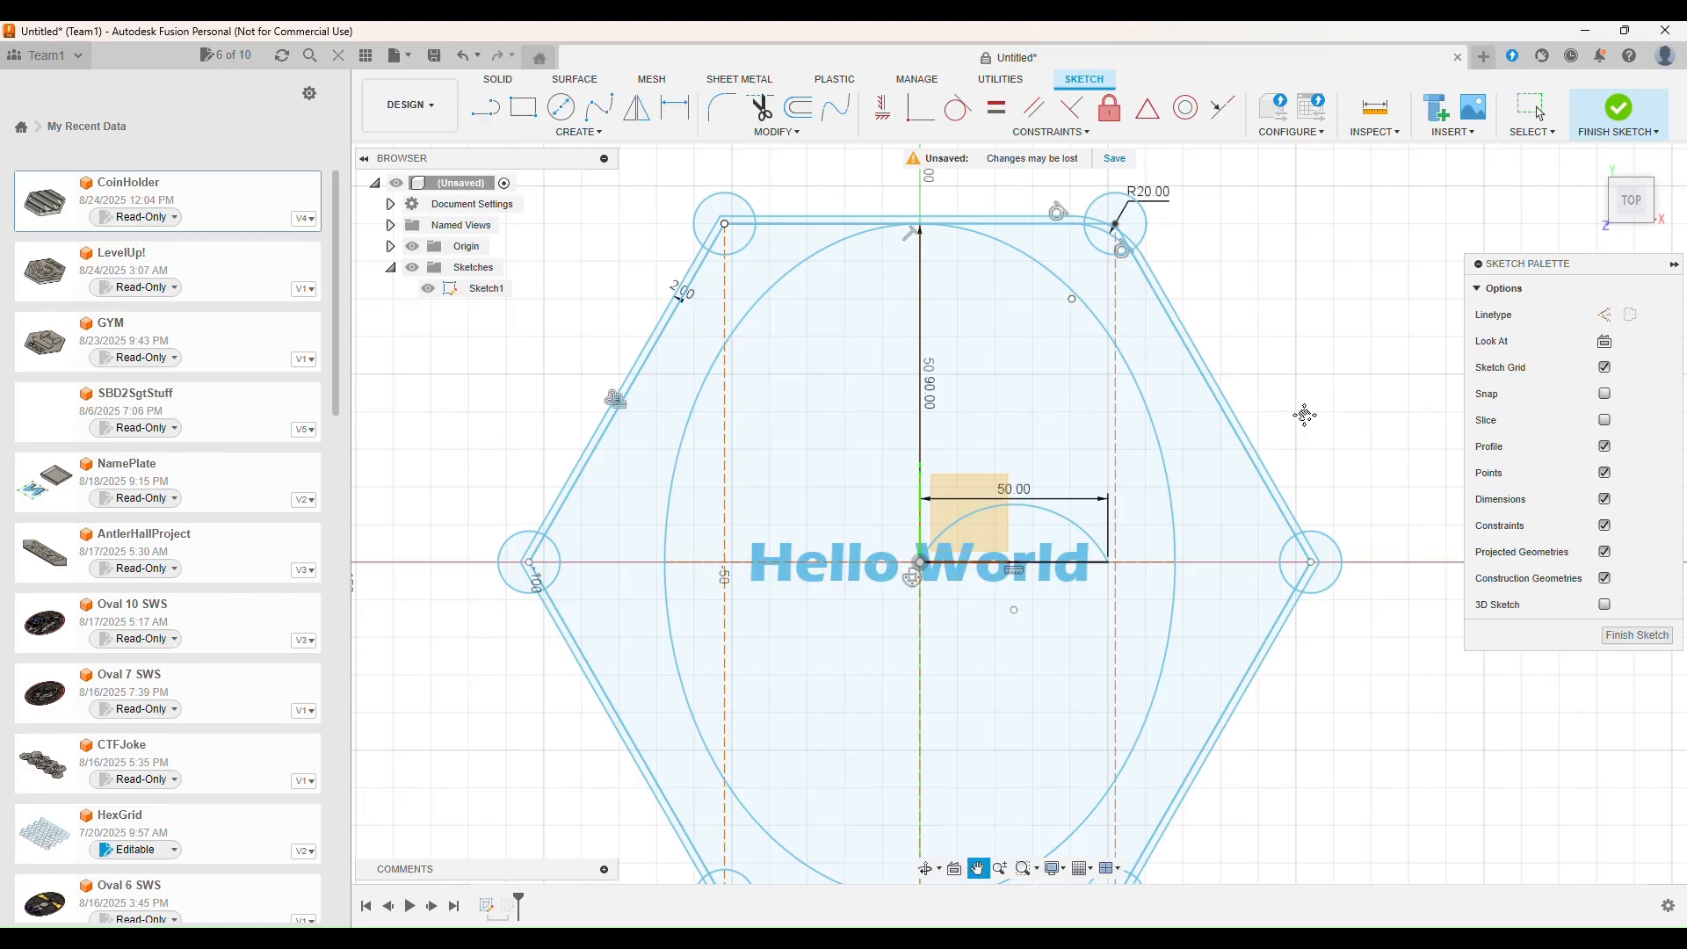
middle_drag(1314, 427, 1219, 356)
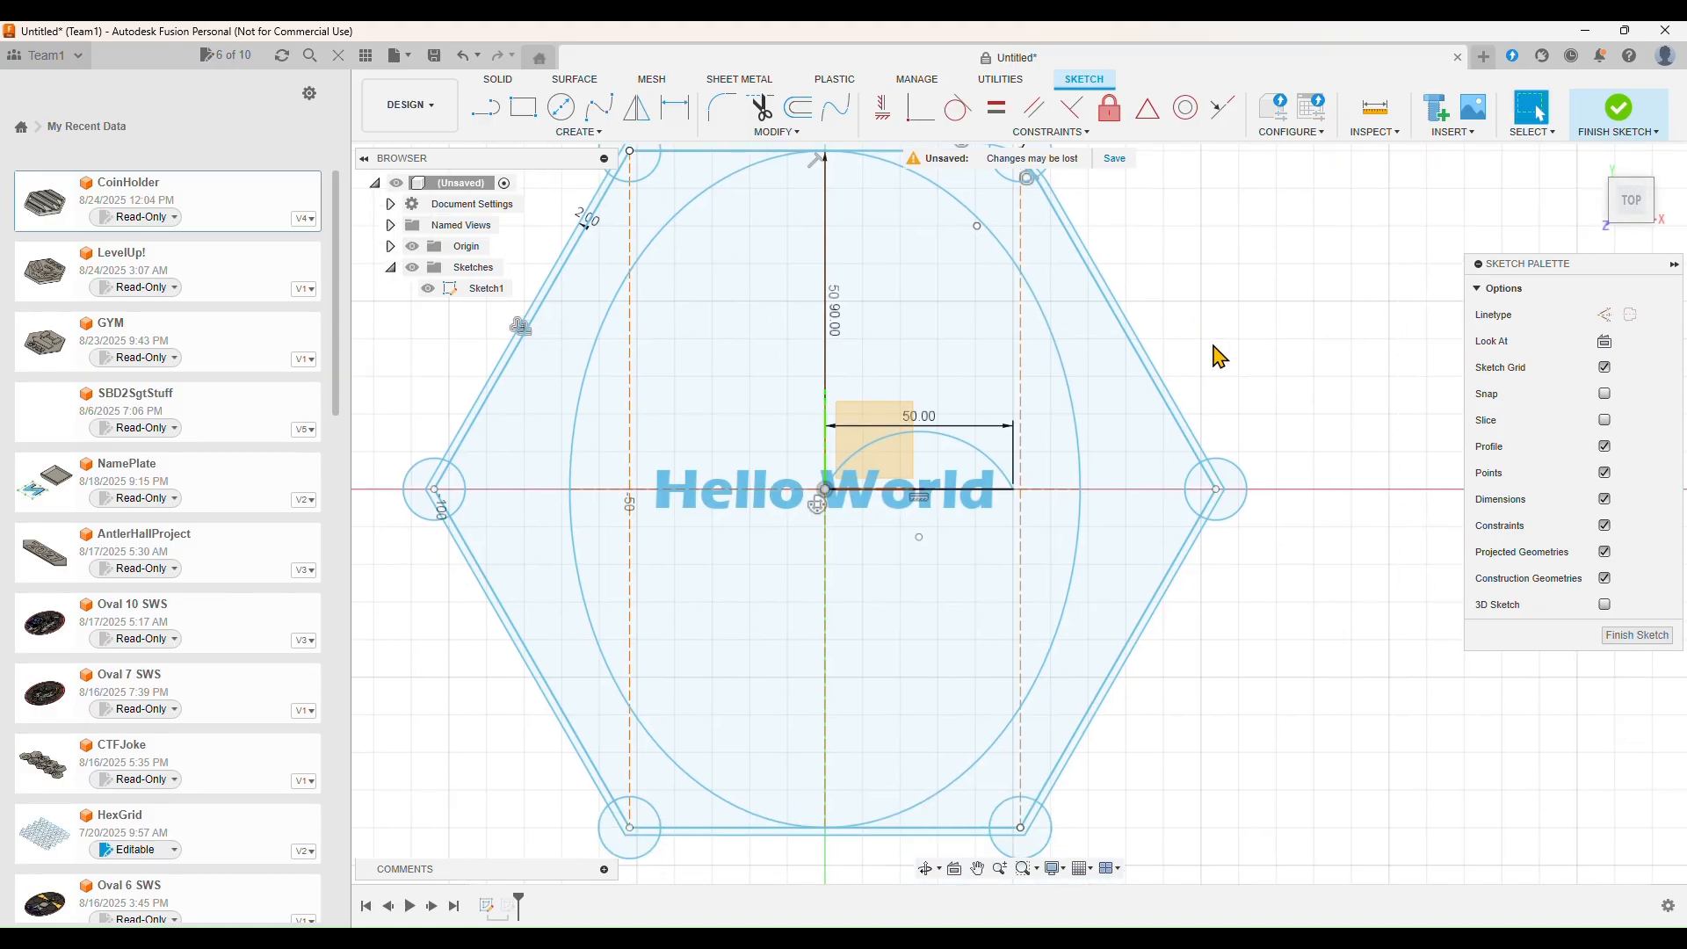
middle_drag(1219, 355, 1256, 383)
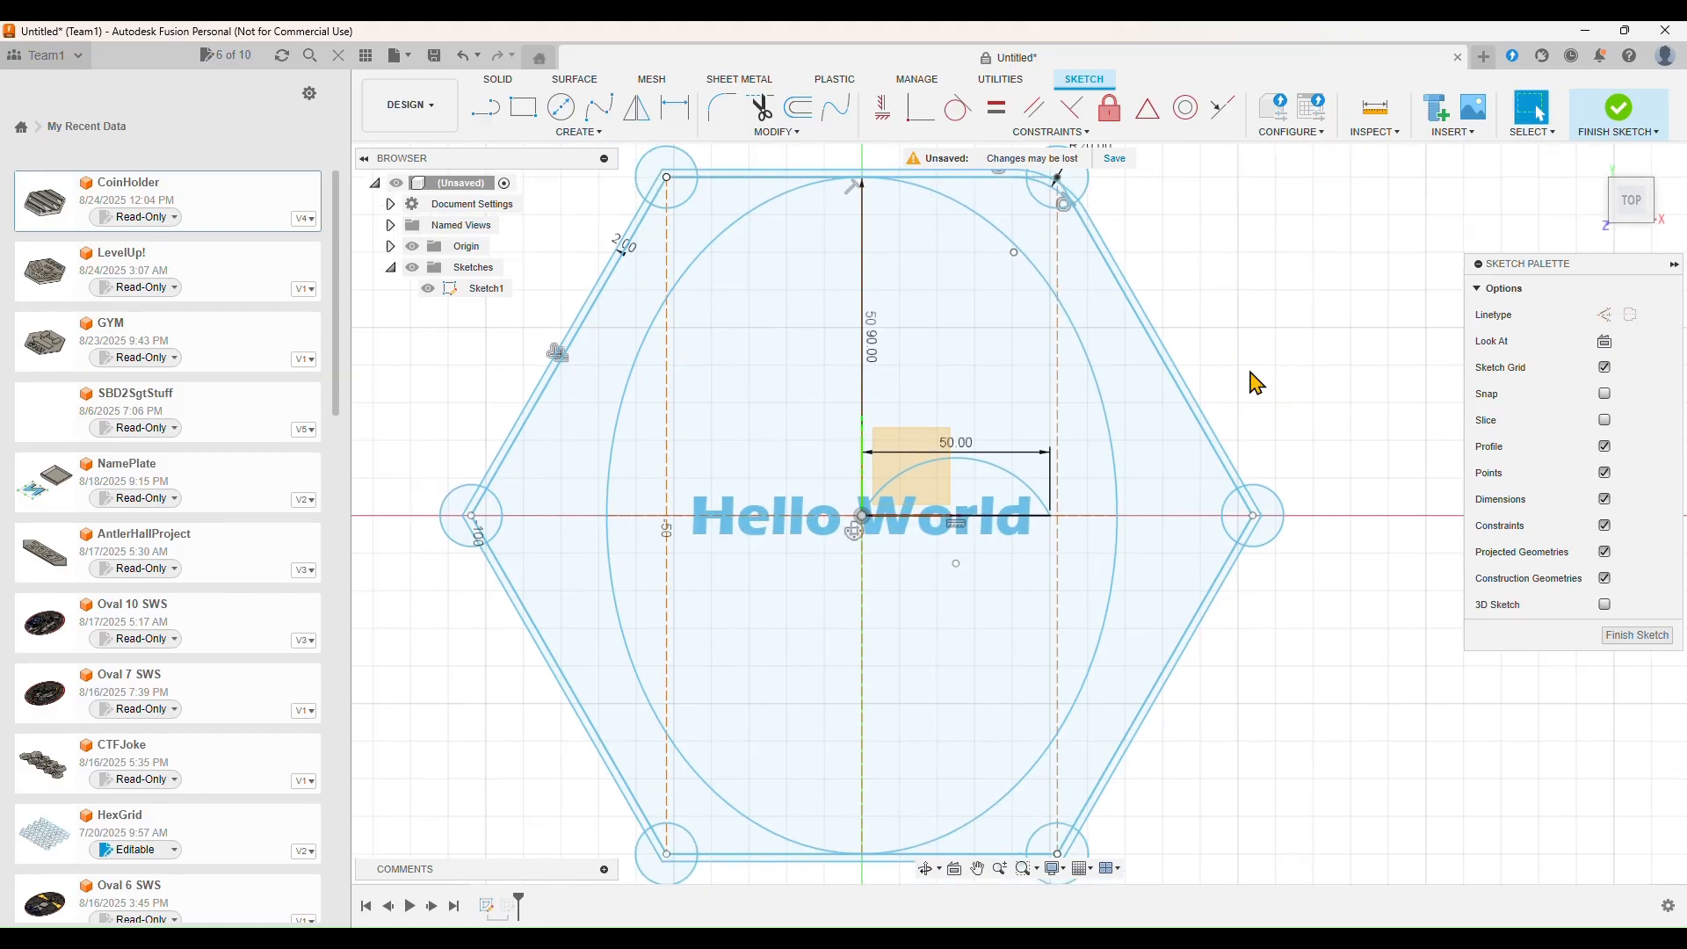